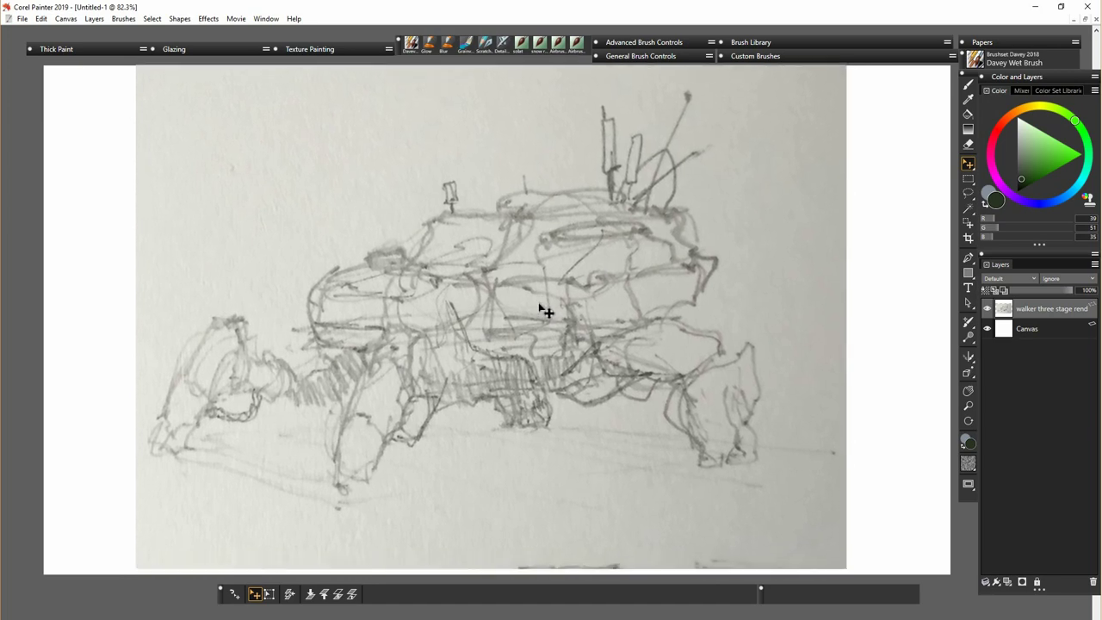
- Commit the placed walker sketch to a regular layer, duplicate it and hide the lower copy
right_click(1032, 310)
click(973, 358)
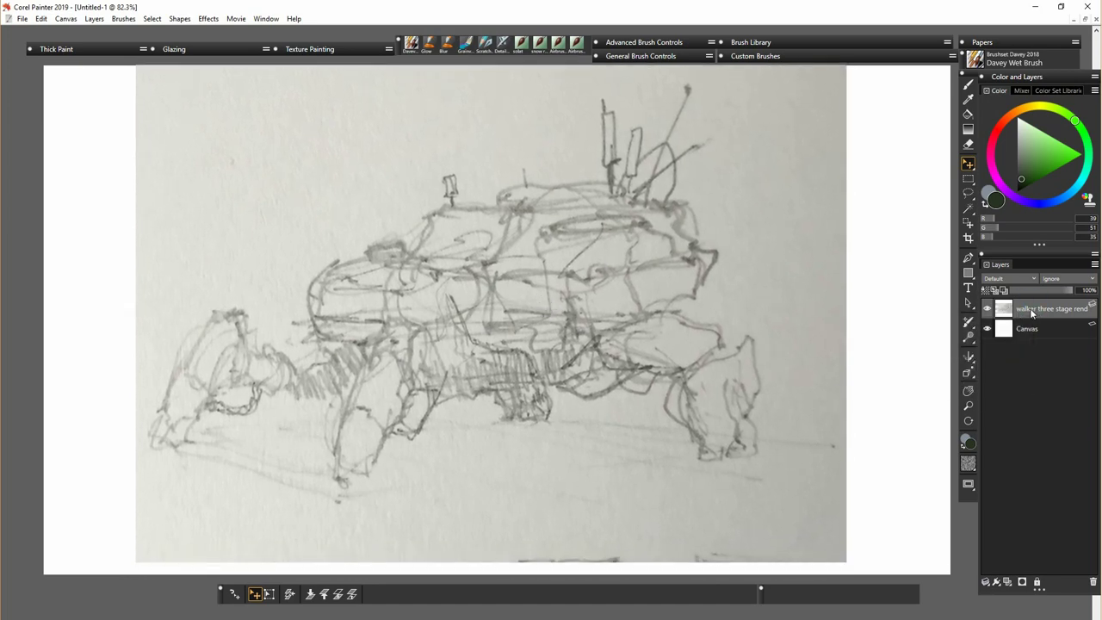
right_click(1034, 309)
click(966, 333)
click(1010, 278)
click(1073, 327)
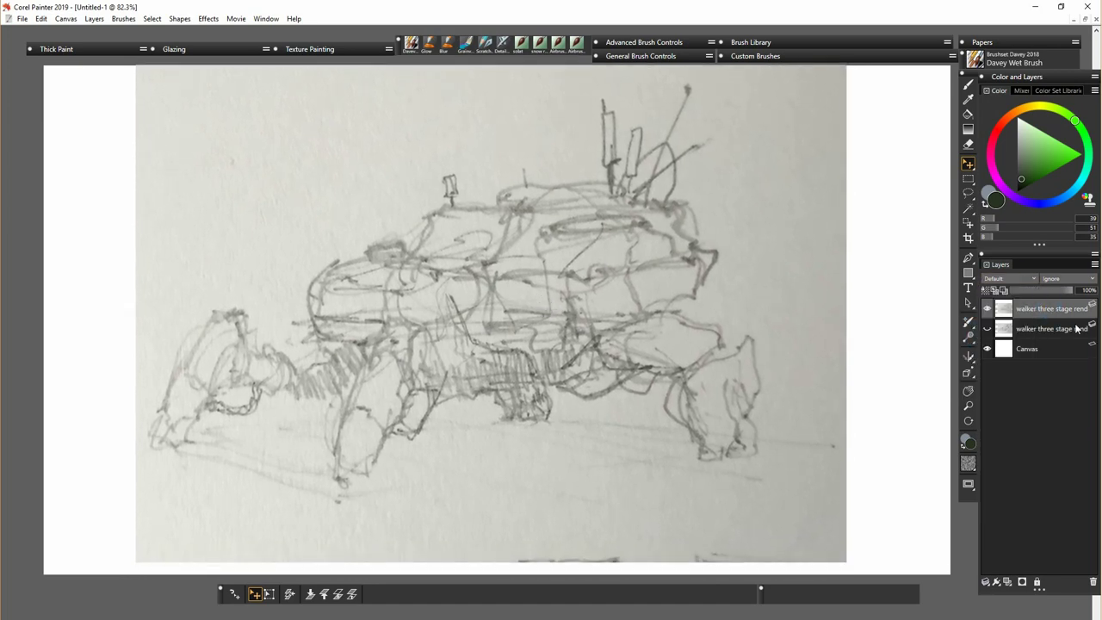
- Outline the paper background behind and beneath the walker freehand, cut it to a separate layer and hide that layer
key(l)
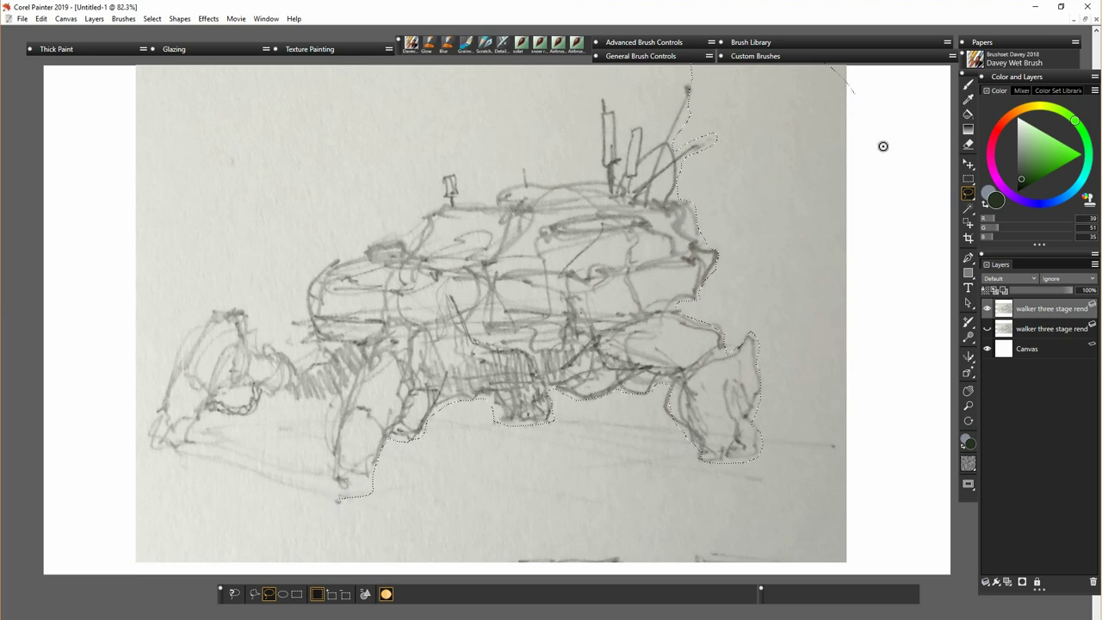
drag(883, 146, 338, 501)
right_click(642, 499)
click(594, 538)
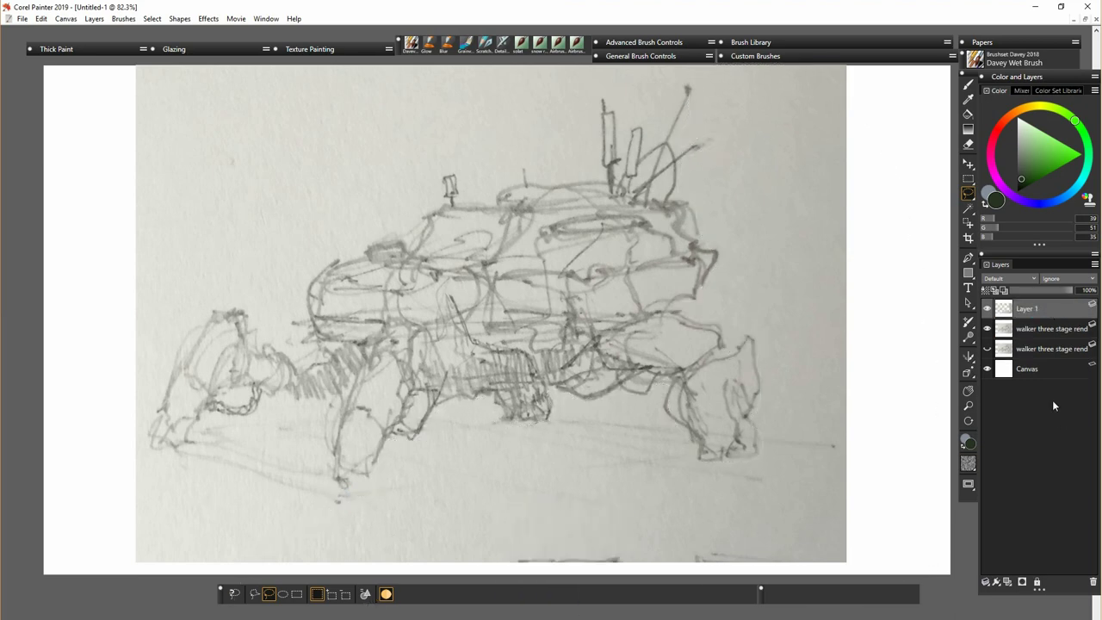
click(987, 308)
click(1051, 329)
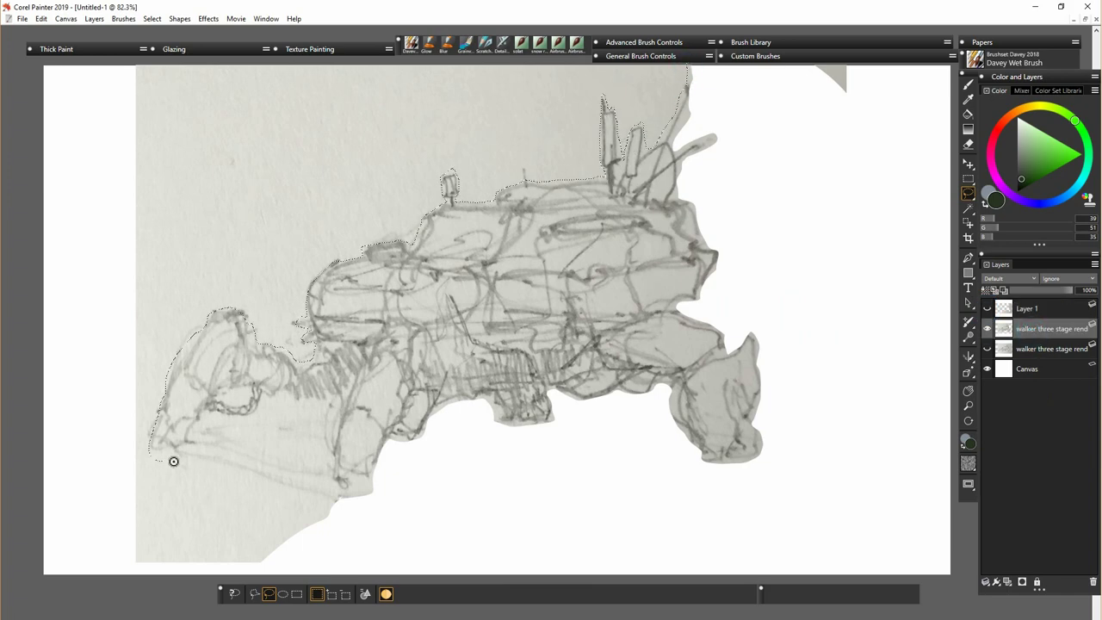
- Outline the remaining paper background above and in front of the walker freehand and cut it to its own layer
mouse_move(292, 567)
mouse_down()
mouse_move(740, 71)
mouse_move(721, 69)
mouse_up()
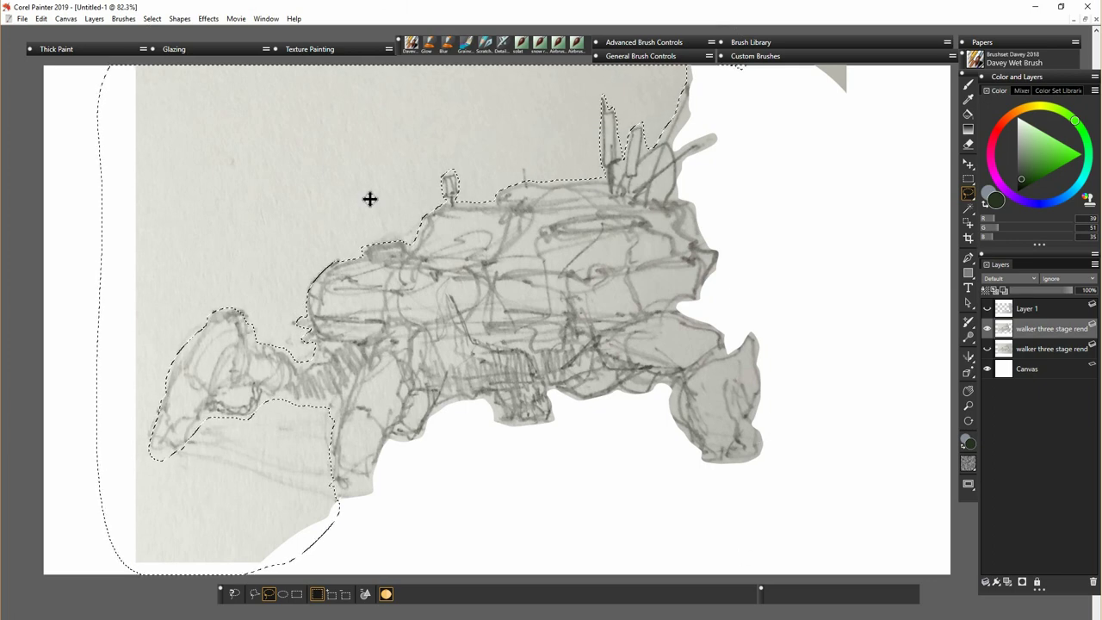
right_click(368, 196)
click(319, 235)
- Delete both layers of cut-away background, leaving the isolated walker above the hidden original sketch
drag(1046, 350, 1041, 318)
click(987, 329)
click(1037, 309)
click(1093, 582)
click(1093, 581)
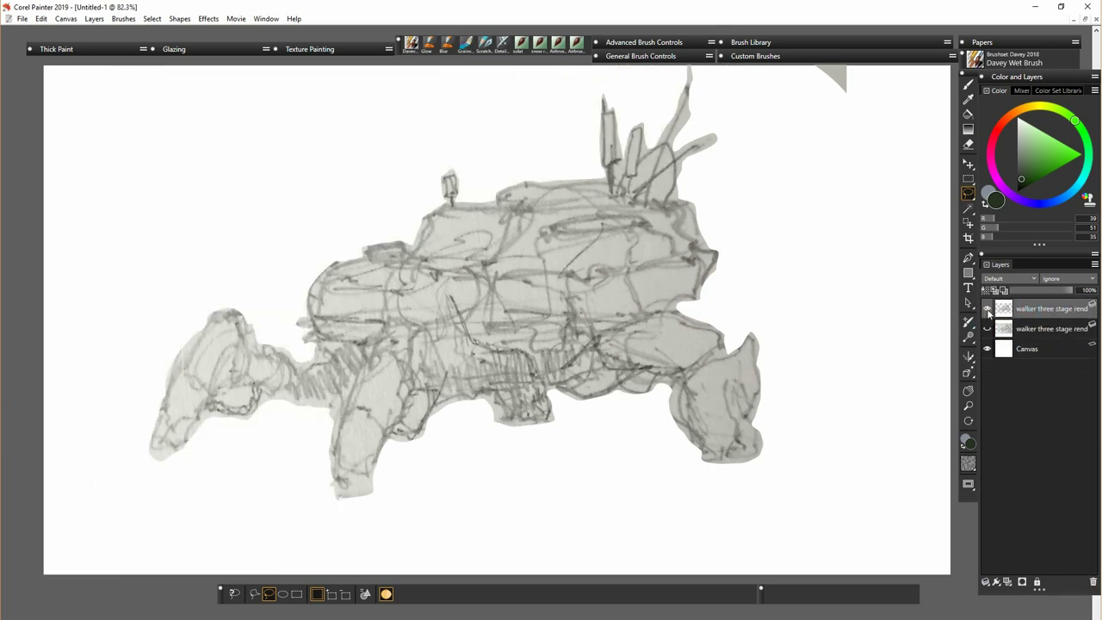
- Erase the leftover paper around the antennas, hoses, legs and underside with an eraser about 17.2 in size
key(n)
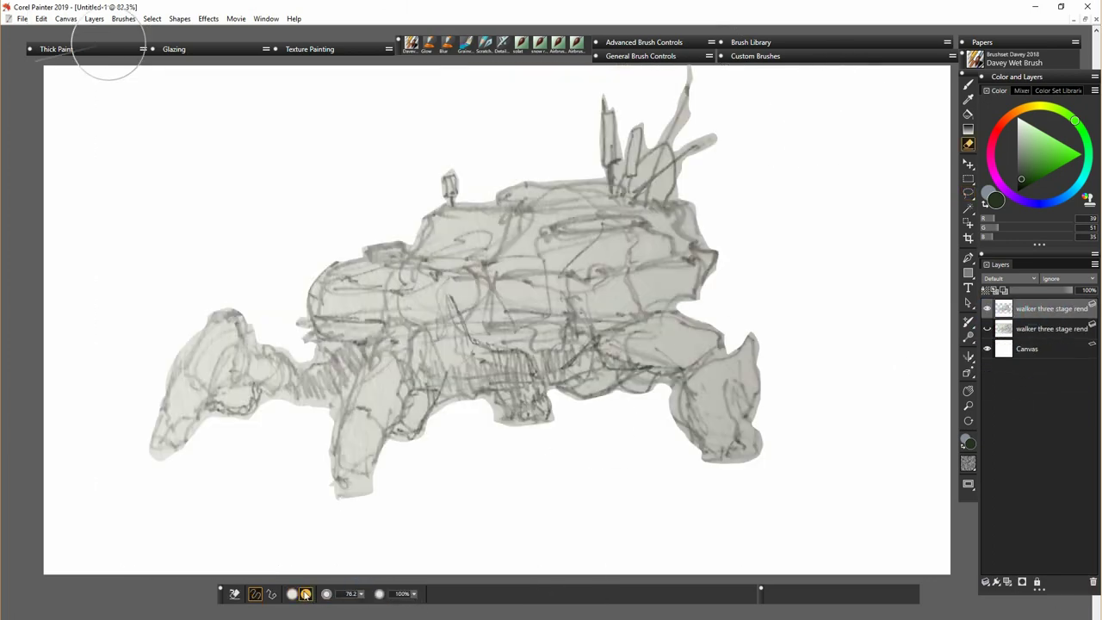
click(362, 595)
click(351, 605)
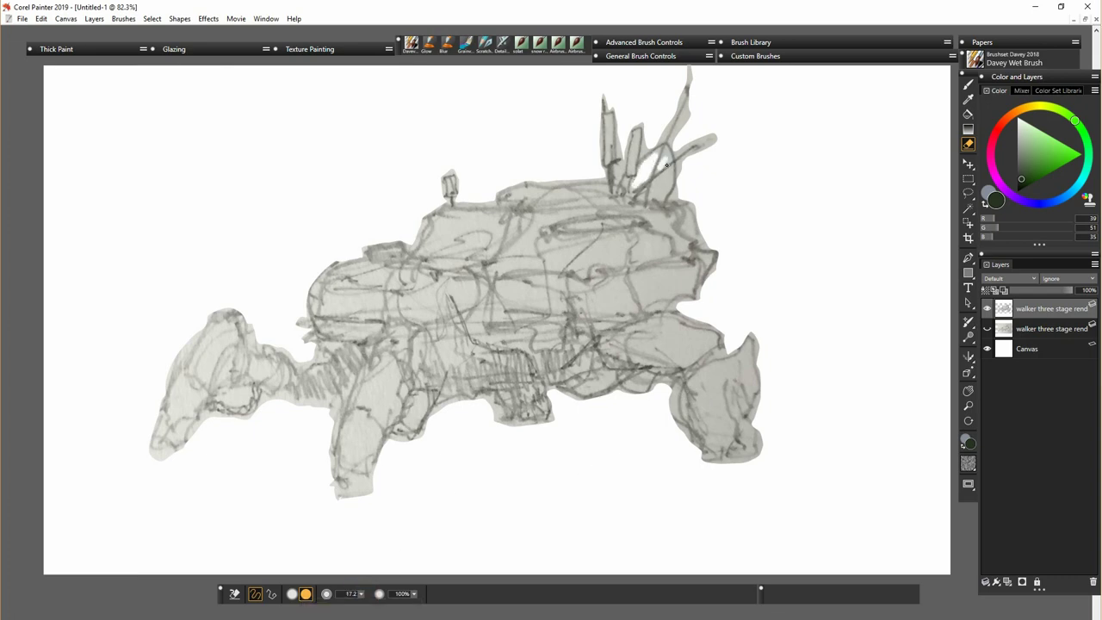
drag(697, 143, 667, 132)
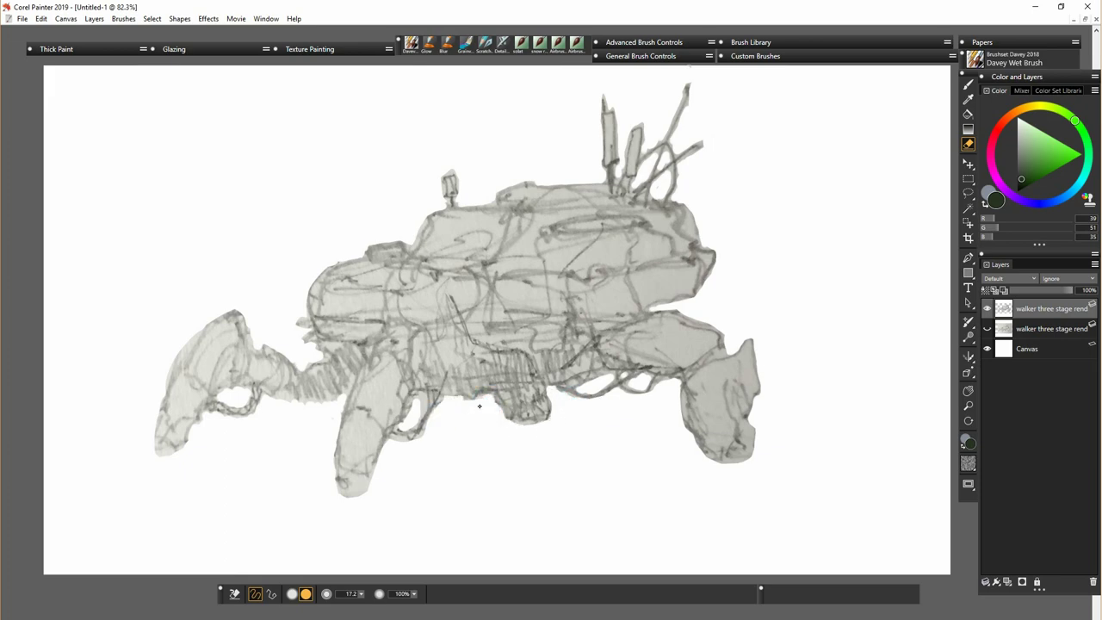
drag(431, 396, 427, 436)
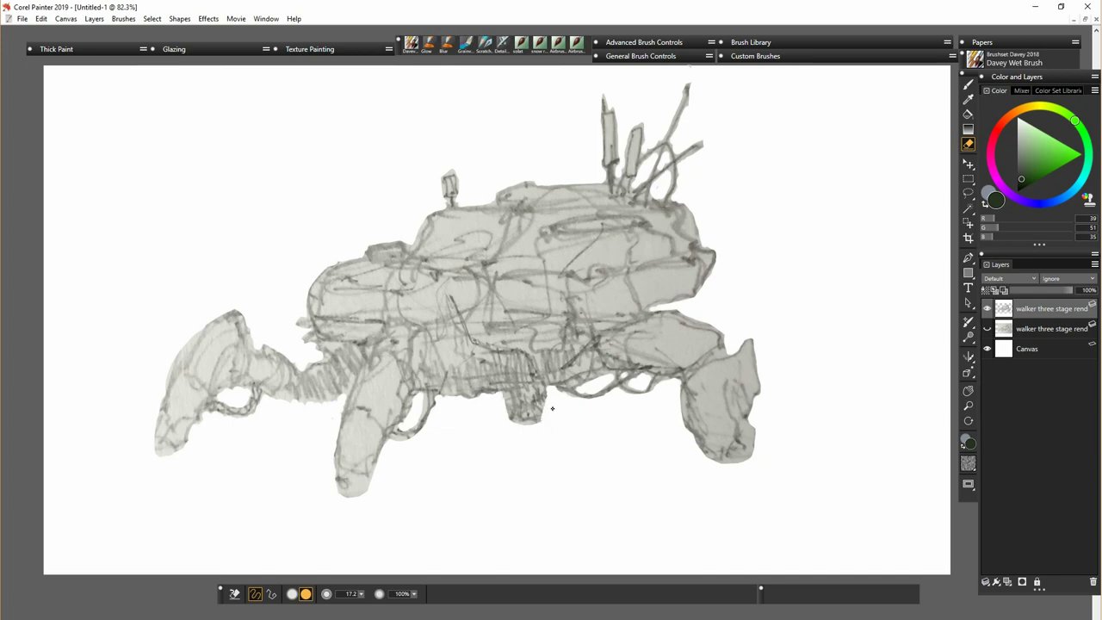
- Duplicate the cleaned walker layer and keep the lower copy hidden
click(968, 179)
right_click(1049, 307)
click(966, 331)
click(987, 329)
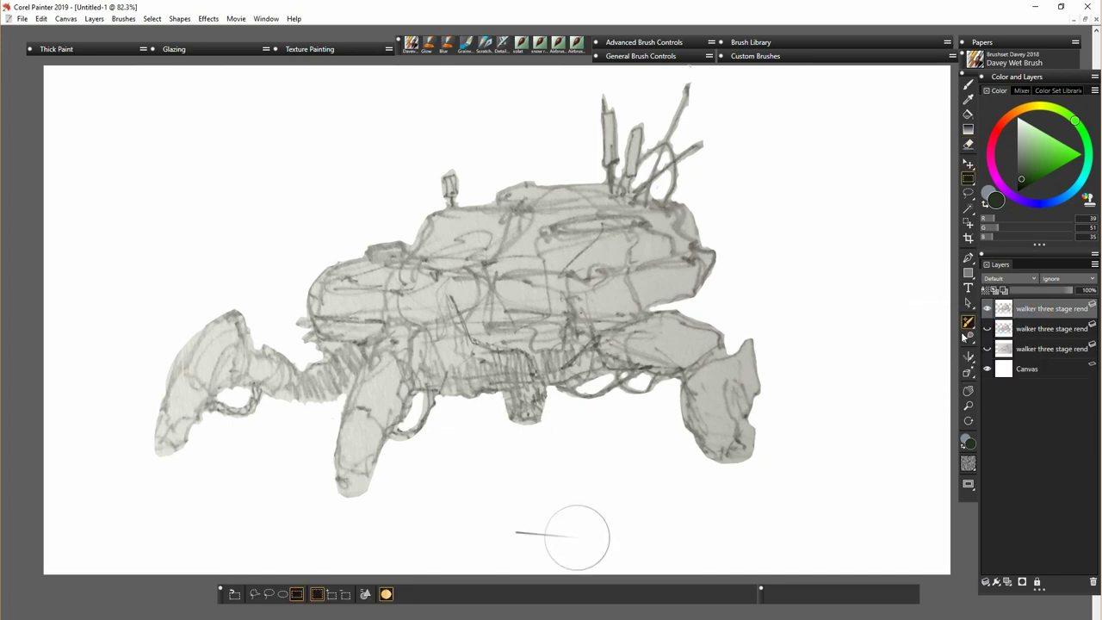
- Darken the top walker layer's pencil lines with Brightness/Contrast by lowering the brightness and raising the contrast
click(773, 57)
click(208, 18)
mouse_move(246, 59)
click(383, 98)
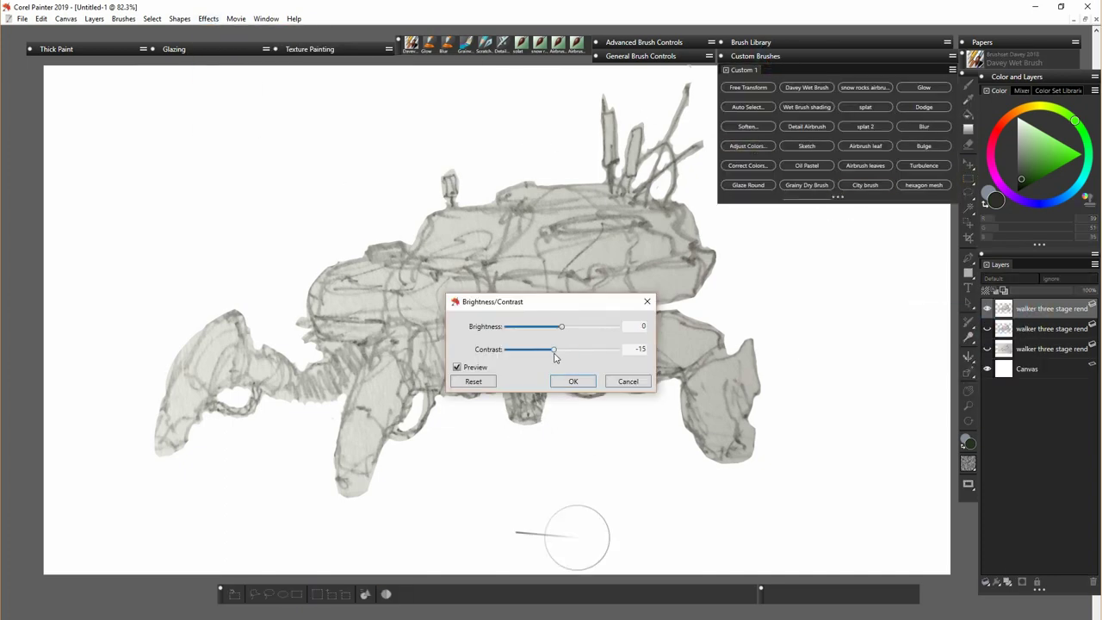
drag(555, 354, 585, 329)
mouse_move(546, 350)
mouse_down()
mouse_move(593, 352)
mouse_move(548, 351)
mouse_up()
mouse_move(585, 327)
mouse_down()
mouse_move(559, 332)
mouse_move(588, 353)
mouse_move(575, 351)
mouse_up()
drag(555, 329, 543, 330)
click(574, 382)
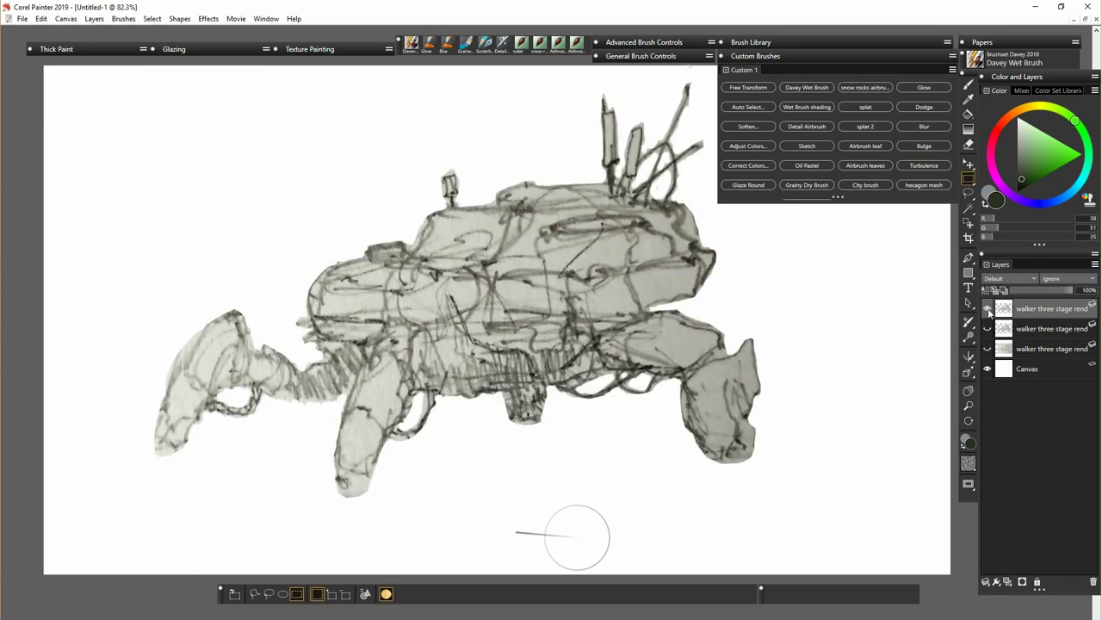
- Duplicate the cleaned walker layer again and show the copy directly beneath the top line layer
right_click(1037, 308)
click(946, 330)
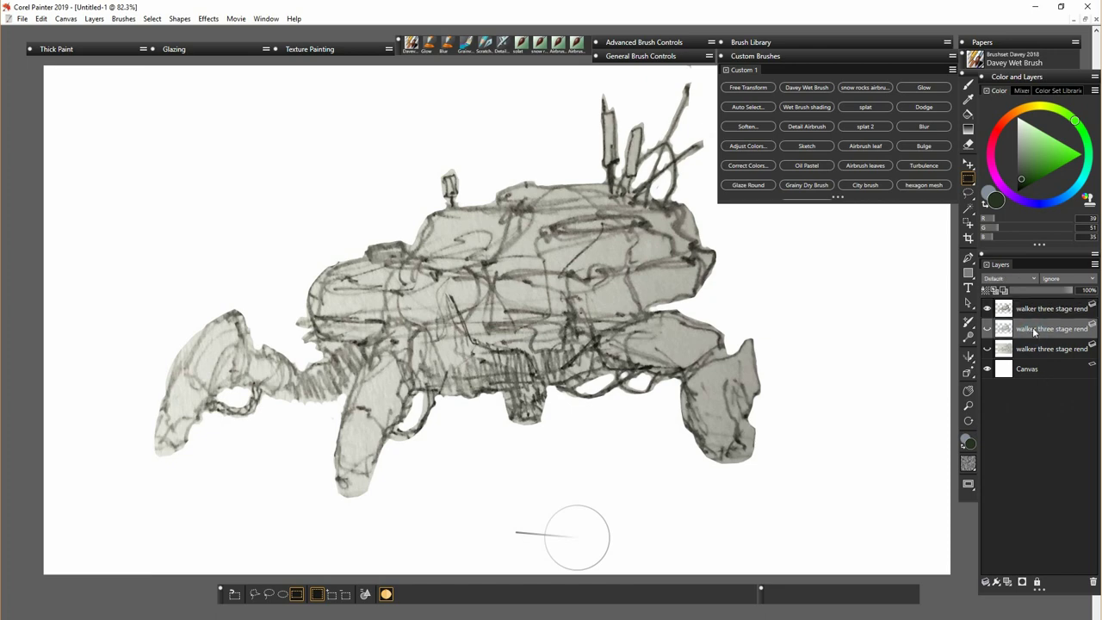
click(987, 328)
- Fill the walker's silhouette on the second layer with flat mid grey (156, 156, 156), checking coverage with the line layer hidden
drag(1023, 156, 1016, 145)
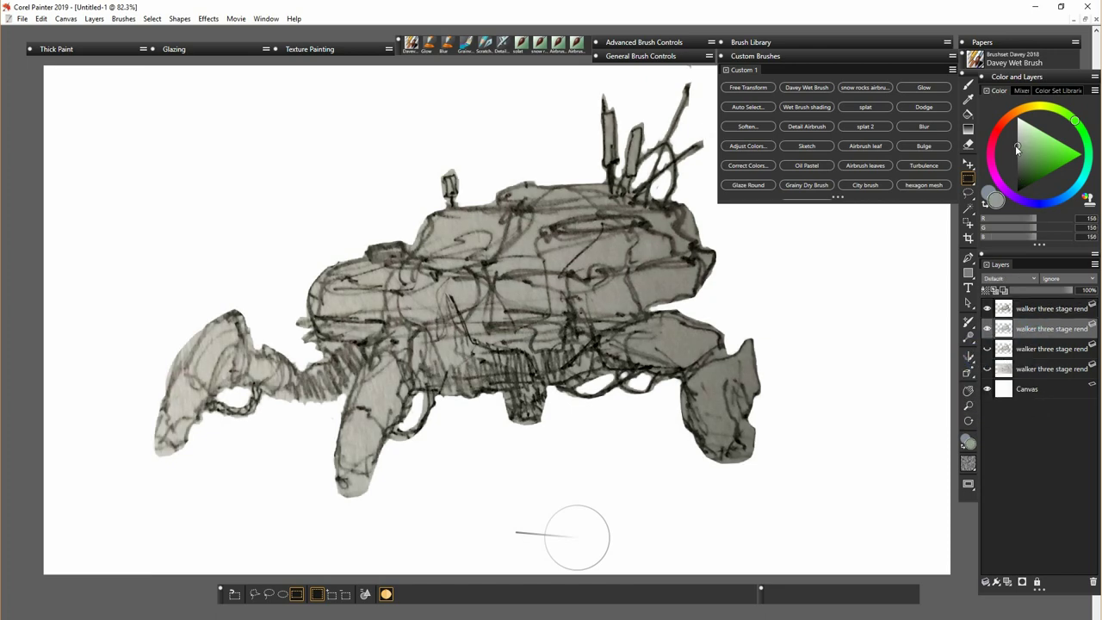
key(b)
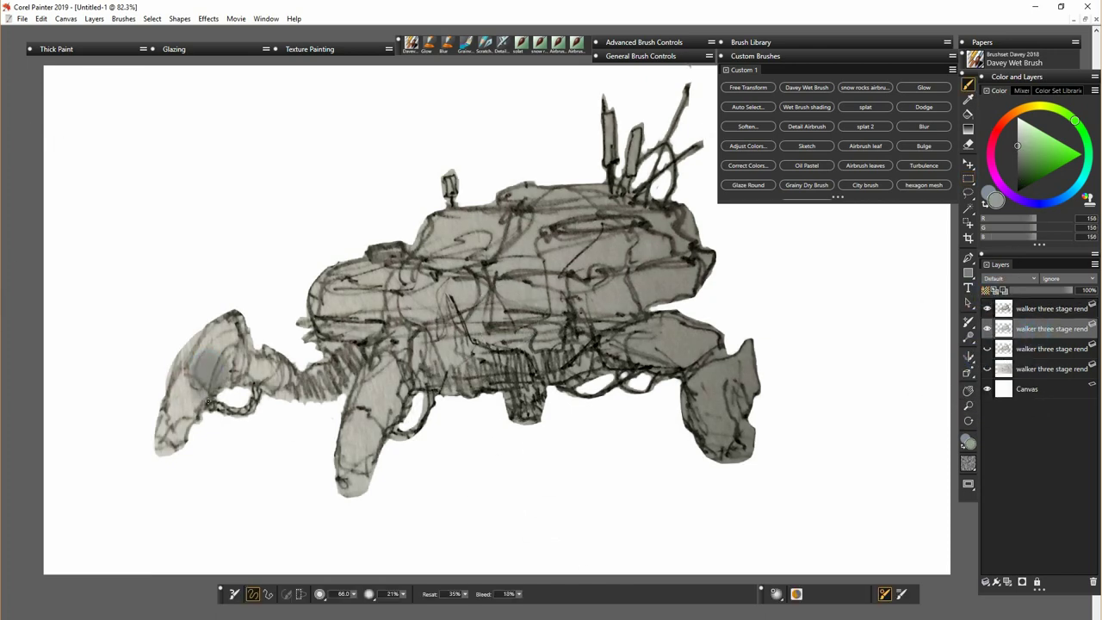
mouse_move(207, 375)
mouse_down()
mouse_move(524, 325)
mouse_move(744, 418)
mouse_up()
click(987, 308)
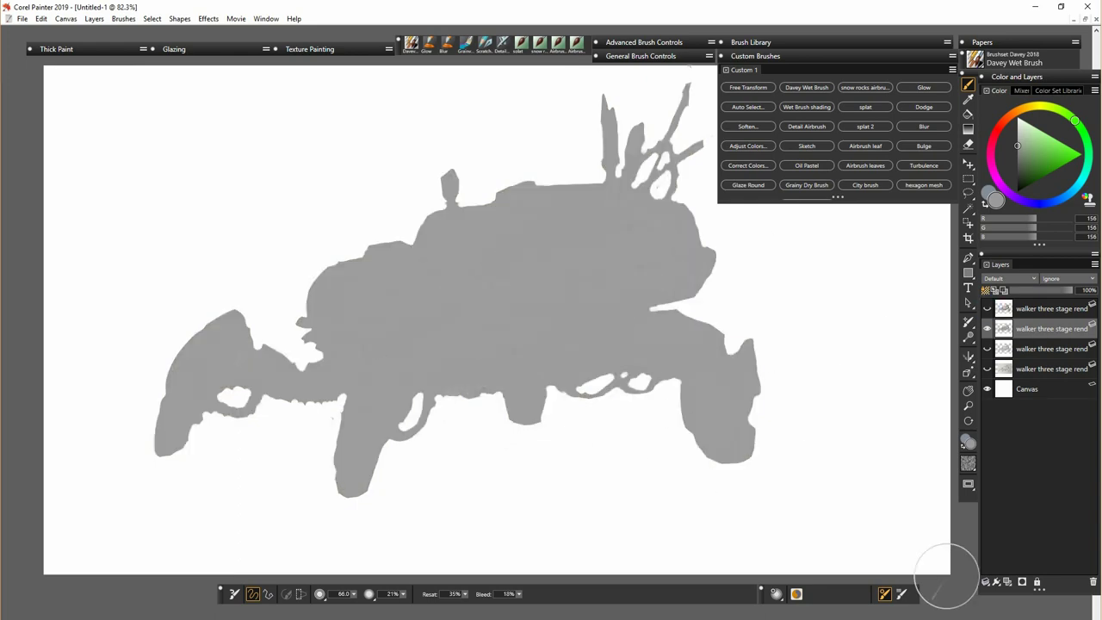
click(987, 308)
- Paint near-black shadows over the underside, hoses and leg joint, and model the legs and hull with sampled greys
alt+click(591, 393)
mouse_move(426, 370)
mouse_down()
mouse_move(516, 379)
mouse_move(586, 333)
mouse_move(632, 330)
mouse_up()
drag(609, 373, 658, 383)
drag(430, 398, 402, 437)
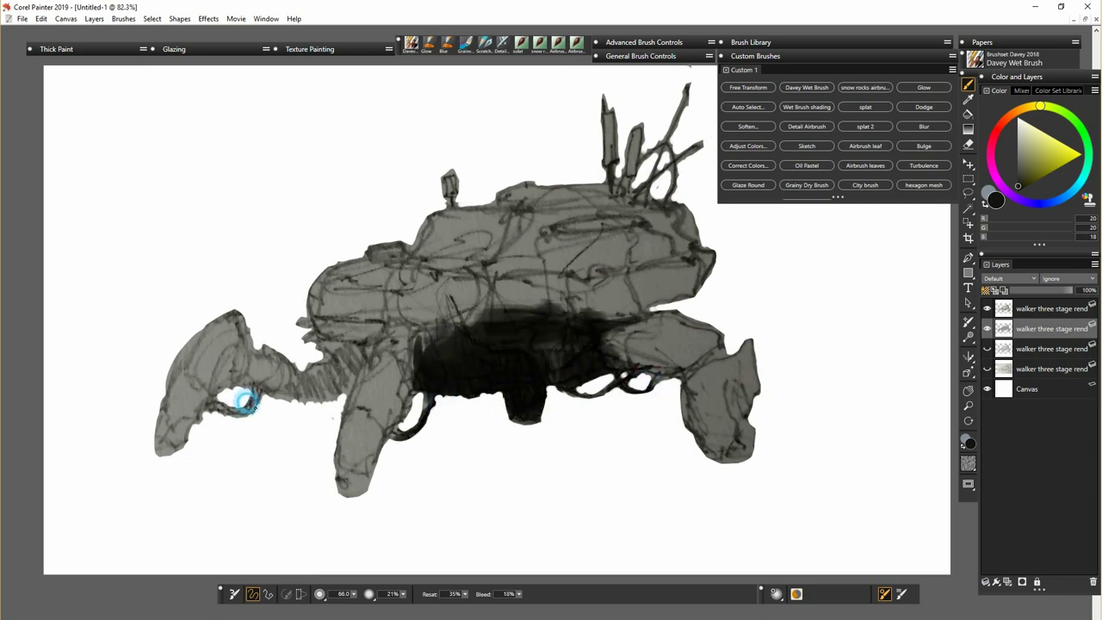
drag(247, 401, 192, 419)
mouse_move(277, 392)
mouse_down()
mouse_move(349, 358)
mouse_move(458, 367)
mouse_move(255, 392)
mouse_move(236, 352)
mouse_move(183, 415)
mouse_move(369, 481)
mouse_move(416, 346)
mouse_move(351, 355)
mouse_move(567, 301)
mouse_move(621, 242)
mouse_move(596, 238)
mouse_move(687, 231)
mouse_move(683, 130)
mouse_move(682, 316)
mouse_move(688, 219)
mouse_move(534, 260)
mouse_move(669, 221)
mouse_move(519, 225)
mouse_move(632, 212)
mouse_move(625, 358)
mouse_move(440, 355)
mouse_move(520, 362)
mouse_move(307, 336)
mouse_up()
alt+click(346, 374)
mouse_move(235, 376)
mouse_down()
mouse_move(206, 392)
mouse_move(190, 385)
mouse_move(381, 424)
mouse_move(352, 411)
mouse_move(395, 327)
mouse_move(431, 372)
mouse_move(364, 321)
mouse_move(400, 295)
mouse_move(468, 313)
mouse_move(467, 279)
mouse_up()
- Paint a dark reddish brown along the walker's lower hull panels from the nose to the rear
click(1006, 119)
click(1038, 162)
click(1030, 176)
mouse_move(344, 319)
mouse_down()
mouse_move(366, 334)
mouse_move(350, 339)
mouse_move(512, 289)
mouse_move(576, 312)
mouse_move(621, 287)
mouse_move(642, 296)
mouse_move(636, 276)
mouse_move(666, 300)
mouse_move(709, 257)
mouse_up()
- Sample a muted brown (111, 90, 80) from the hull and paint it over the upper side panels and cabin
alt+click(462, 290)
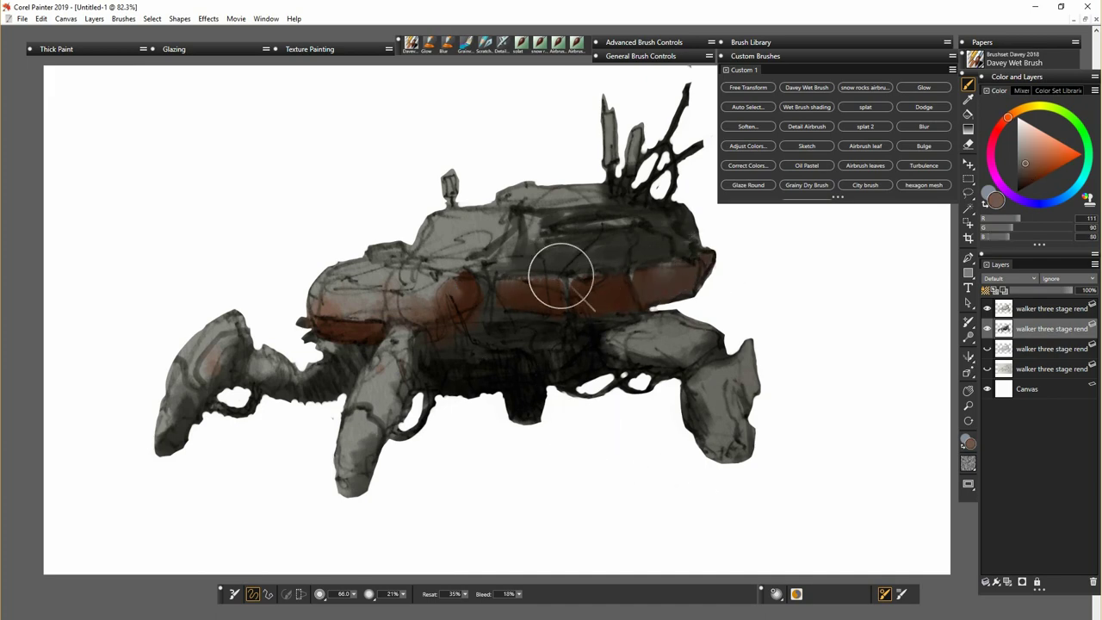
alt+click(658, 272)
mouse_move(515, 264)
mouse_down()
mouse_move(590, 263)
mouse_move(609, 242)
mouse_move(639, 259)
mouse_move(532, 236)
mouse_up()
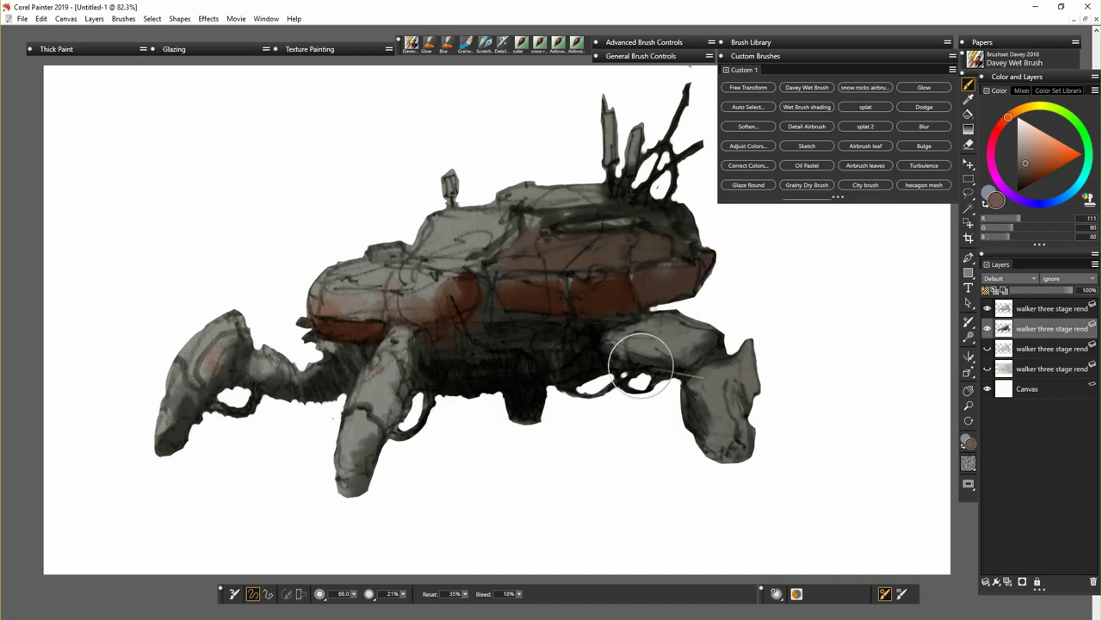
drag(482, 268, 517, 274)
drag(427, 255, 469, 256)
drag(437, 220, 474, 219)
- Sample a lighter brown (132, 117, 107) from the nose and paint it over the cabin and roof
alt+click(357, 308)
drag(423, 246, 572, 198)
drag(575, 205, 603, 224)
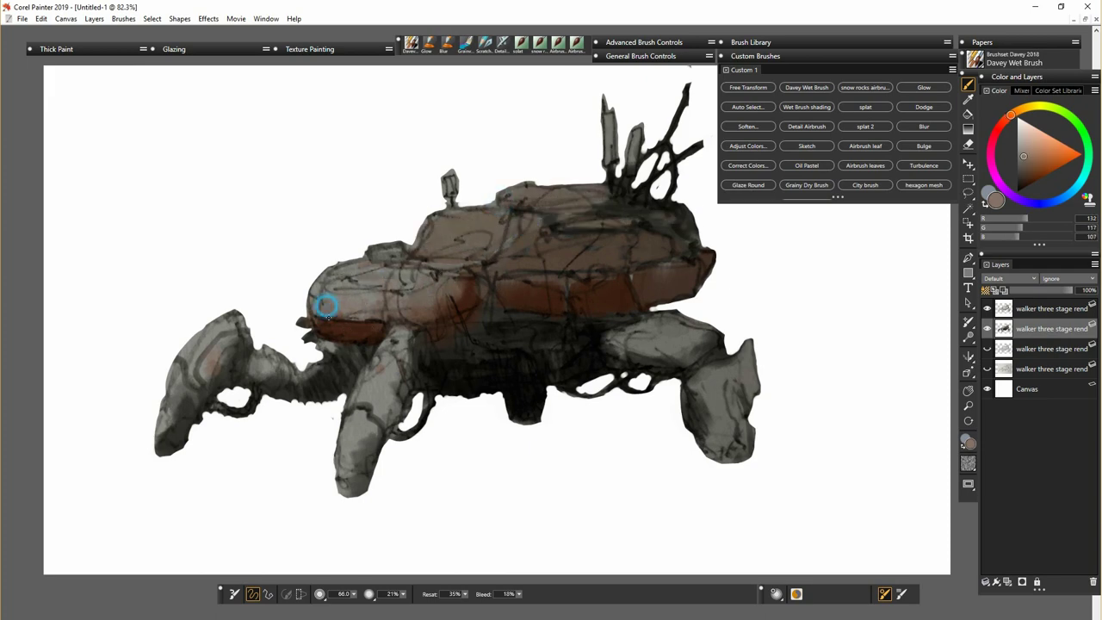
- Paint orange-brown (152, 100, 66) ribs on the front leg's bellows and the joints under the hull
click(1039, 160)
drag(277, 355, 272, 389)
mouse_move(283, 368)
mouse_down()
mouse_move(290, 398)
mouse_move(304, 399)
mouse_up()
drag(319, 365, 329, 395)
drag(420, 351, 426, 378)
drag(442, 346, 445, 377)
mouse_move(590, 349)
mouse_down()
mouse_move(593, 377)
mouse_move(575, 377)
mouse_up()
drag(552, 349, 557, 377)
drag(537, 347, 541, 374)
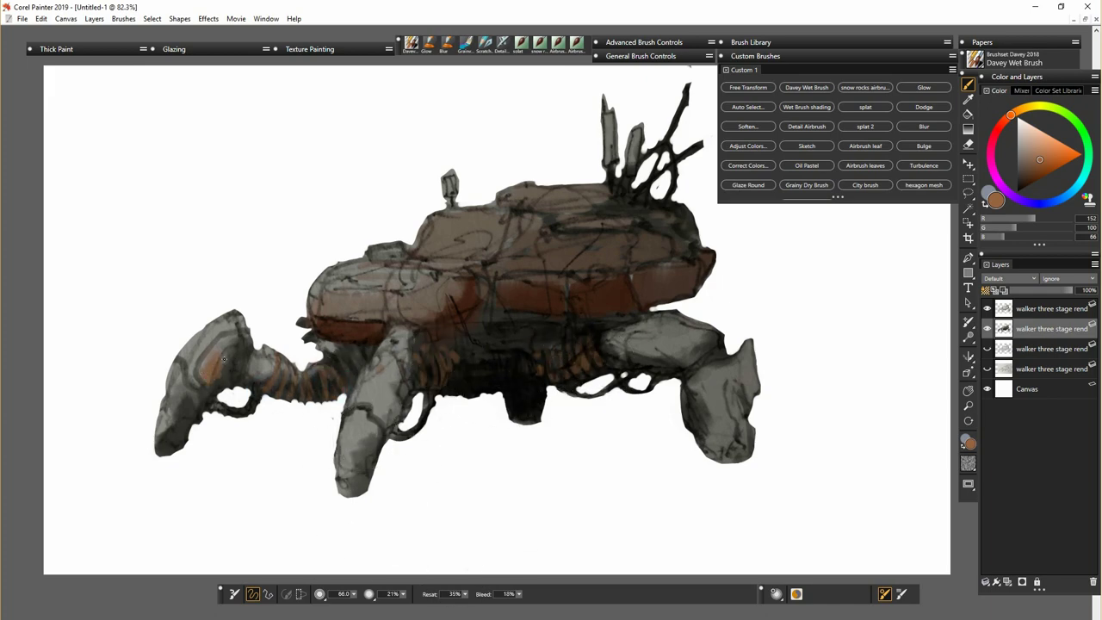
- Paint orange-brown patches on the armour plates of the legs and across the hull's side, cabin and roof
mouse_move(209, 370)
mouse_down()
mouse_move(182, 407)
mouse_move(209, 339)
mouse_up()
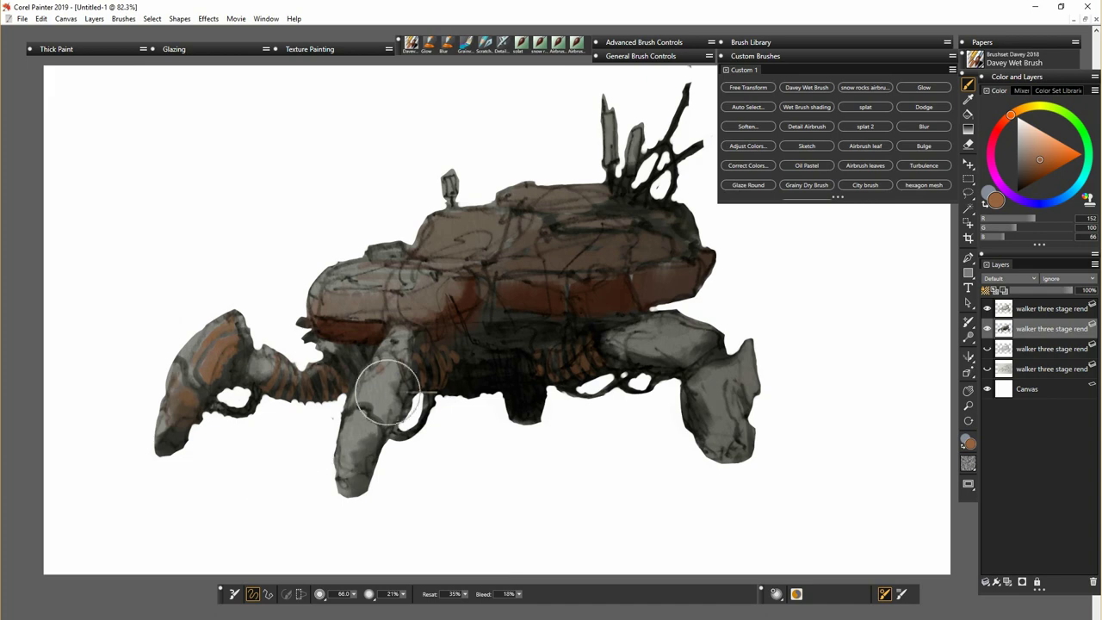
drag(368, 413, 393, 365)
mouse_move(365, 415)
mouse_down()
mouse_move(352, 468)
mouse_move(358, 427)
mouse_up()
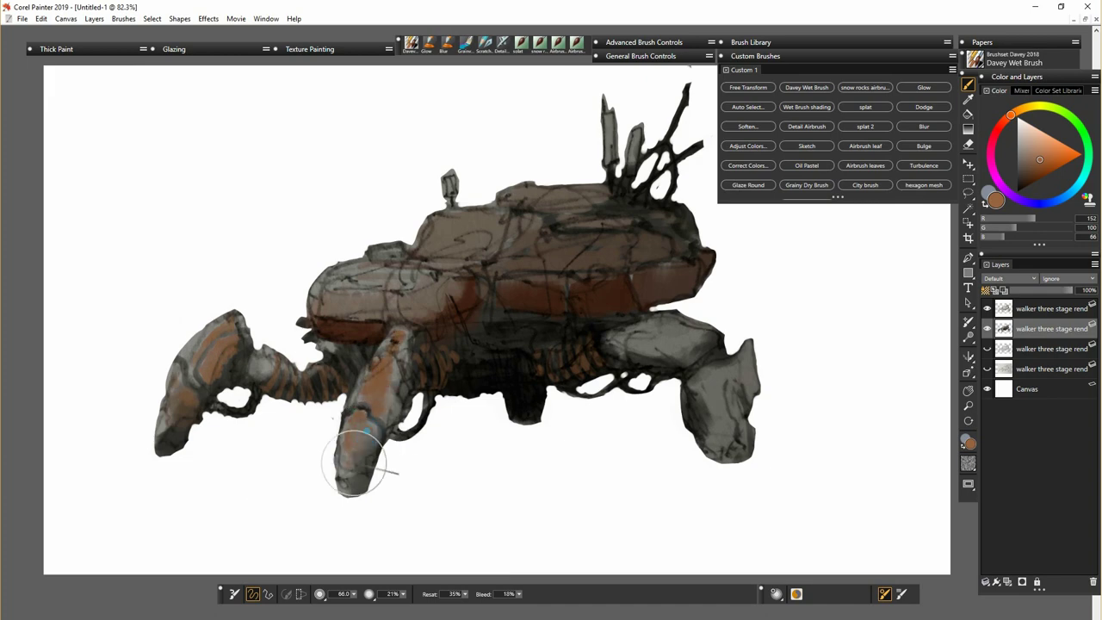
drag(708, 389, 720, 424)
drag(659, 347, 620, 349)
drag(572, 276, 540, 280)
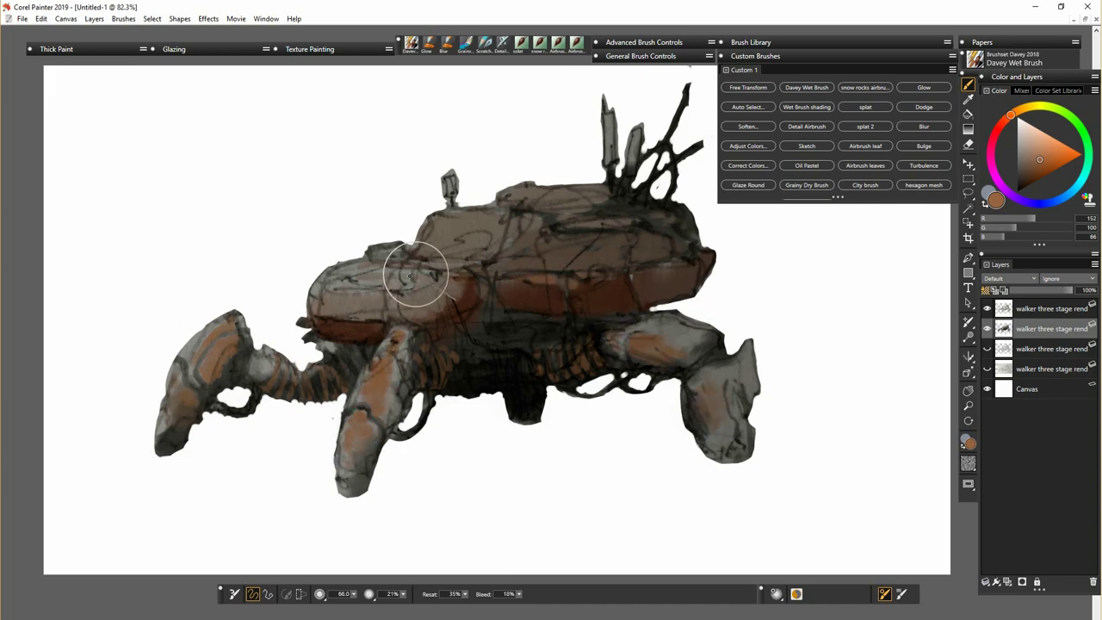
mouse_move(428, 236)
mouse_down()
mouse_move(511, 242)
mouse_move(605, 300)
mouse_move(659, 212)
mouse_move(625, 177)
mouse_move(637, 142)
mouse_move(612, 163)
mouse_up()
- Reduce the brush size to 32 and paint pale grey (211, 201, 195) highlights on the rear pods, panel edges and roof
key(bracketleft)
key(bracketleft)
key(bracketleft)
click(1021, 132)
mouse_move(634, 169)
mouse_down()
mouse_move(635, 138)
mouse_move(634, 161)
mouse_up()
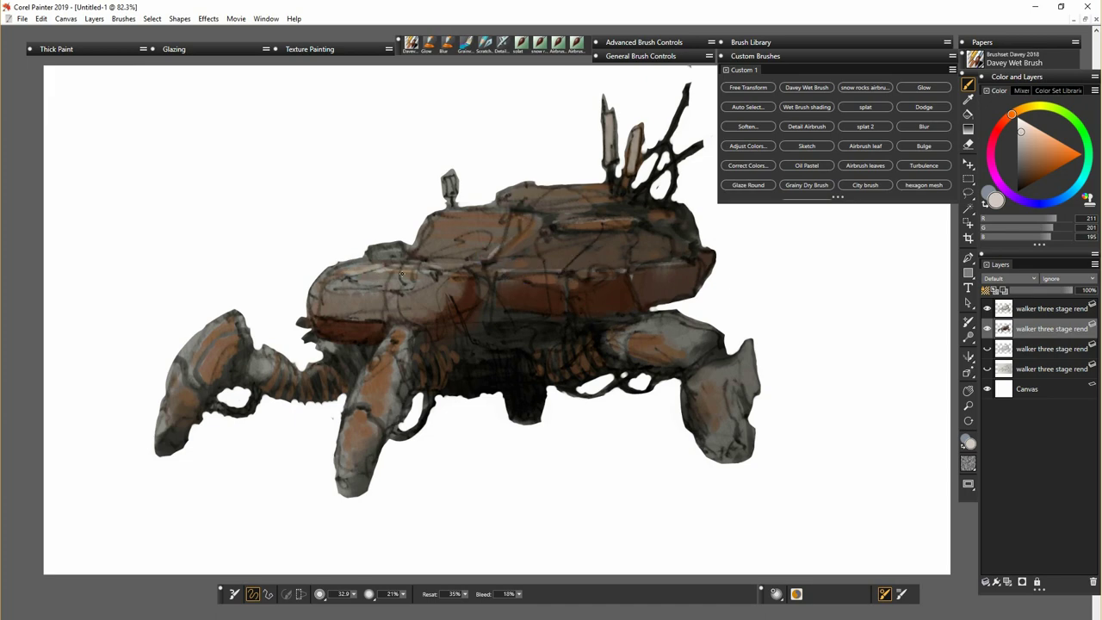
drag(401, 274, 446, 272)
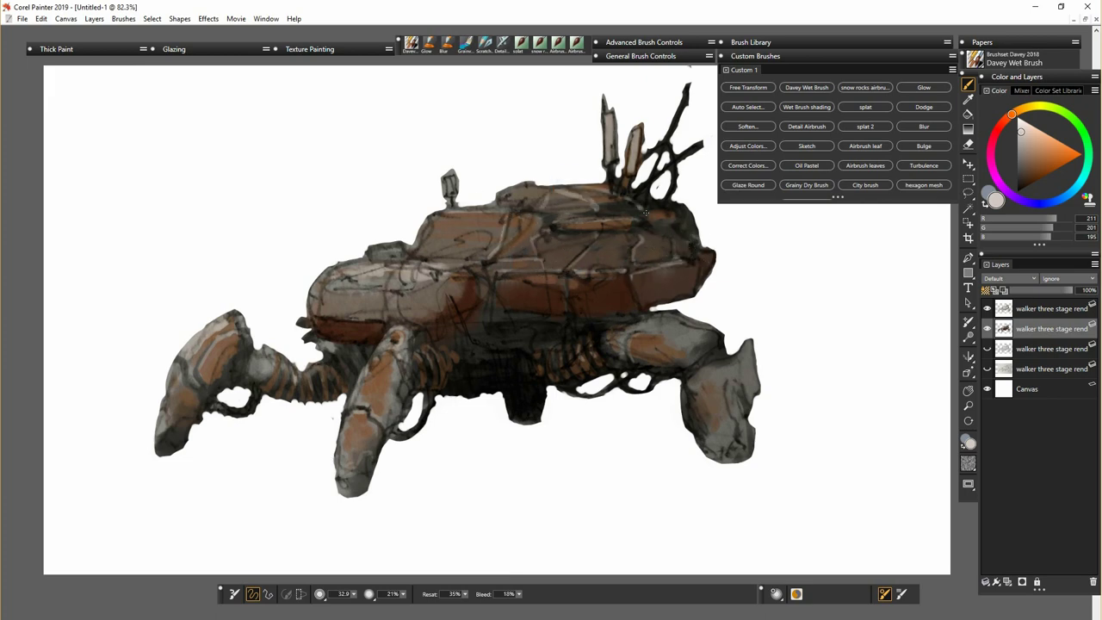
drag(506, 200, 570, 208)
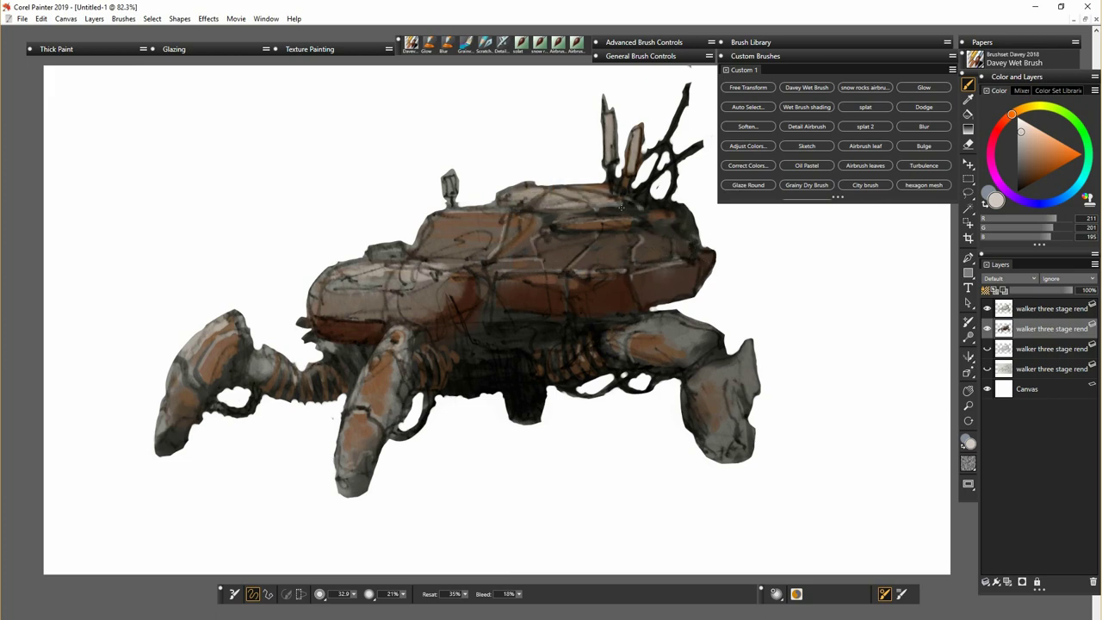
- Shade the underside, lower legs, hull seams, front hatch and rear edge with dark blue-grey (50, 57, 66)
alt+click(628, 303)
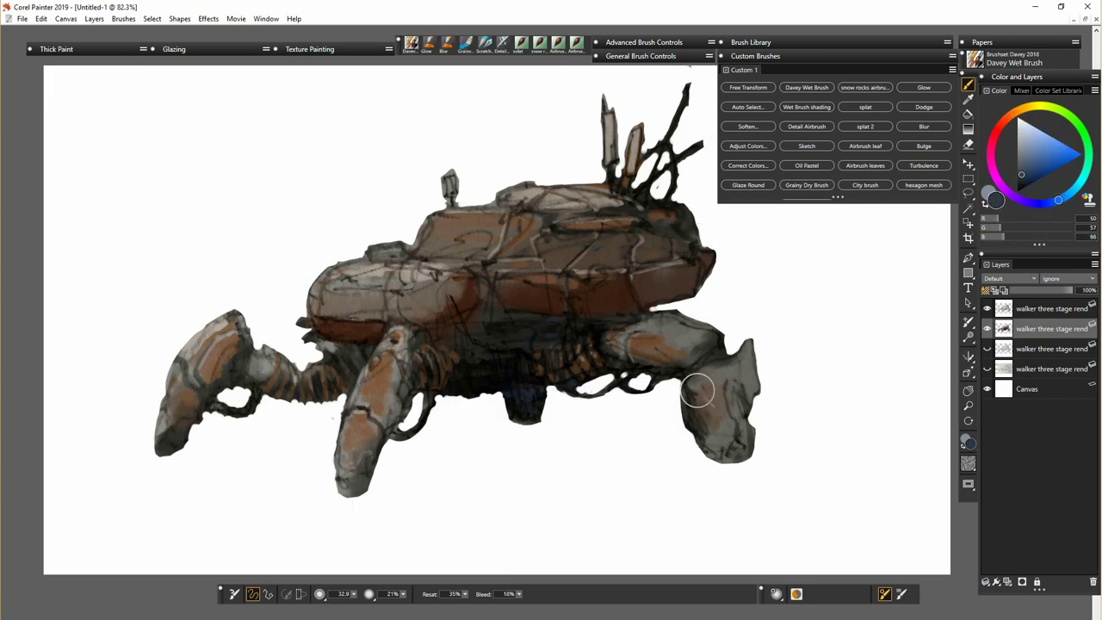
drag(637, 313, 511, 355)
drag(448, 381, 451, 397)
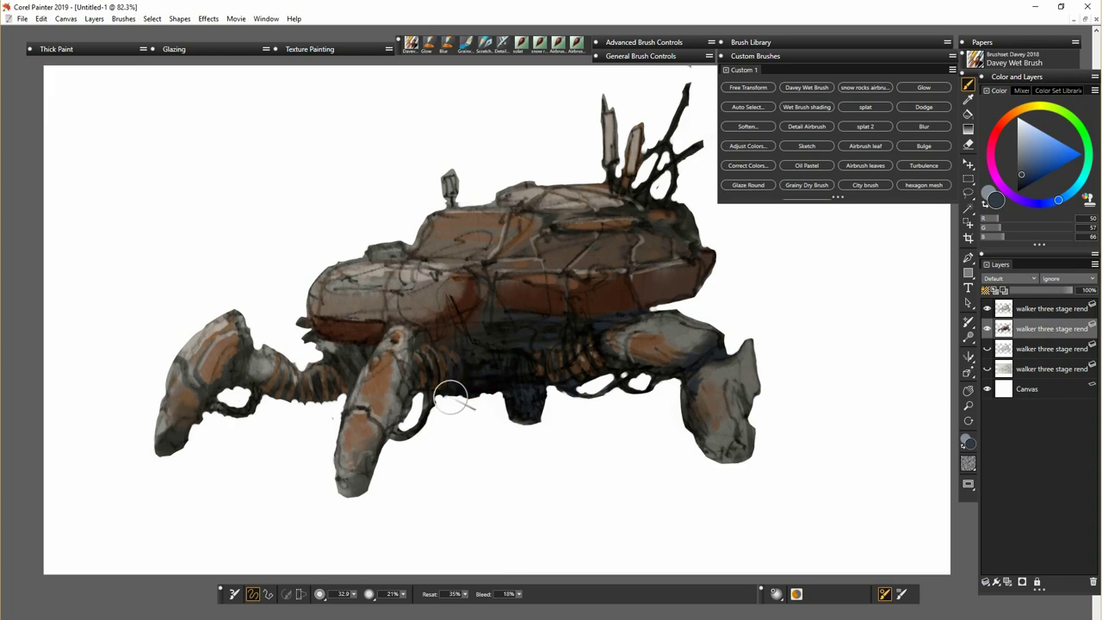
mouse_move(390, 418)
mouse_down()
mouse_move(420, 346)
mouse_move(331, 395)
mouse_move(217, 406)
mouse_move(161, 442)
mouse_up()
drag(348, 482, 378, 466)
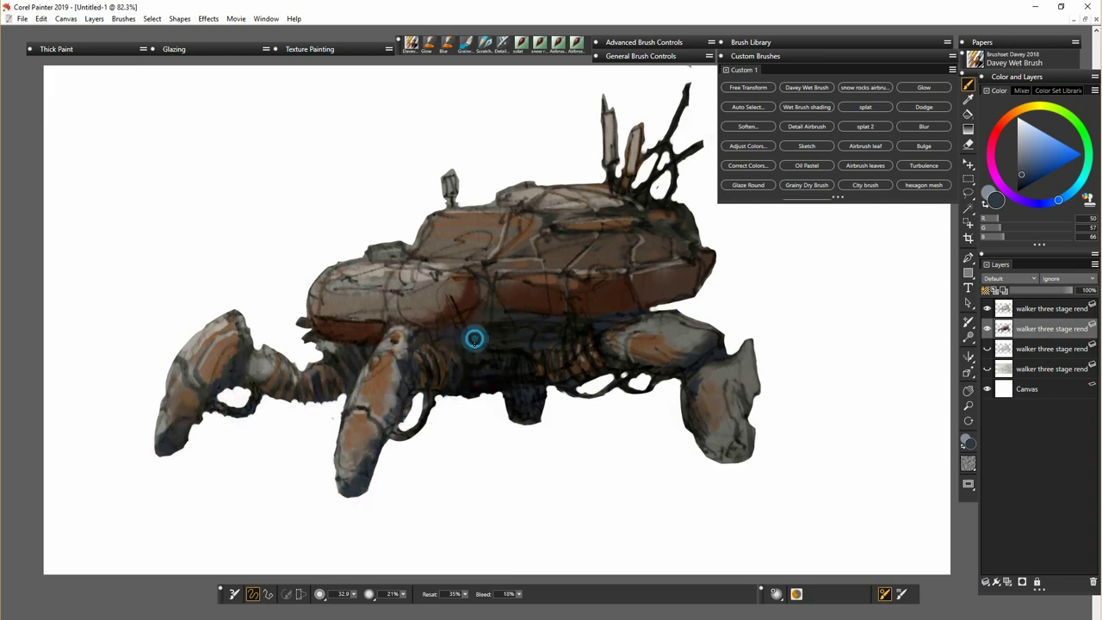
mouse_move(493, 277)
mouse_down()
mouse_move(559, 325)
mouse_move(488, 251)
mouse_up()
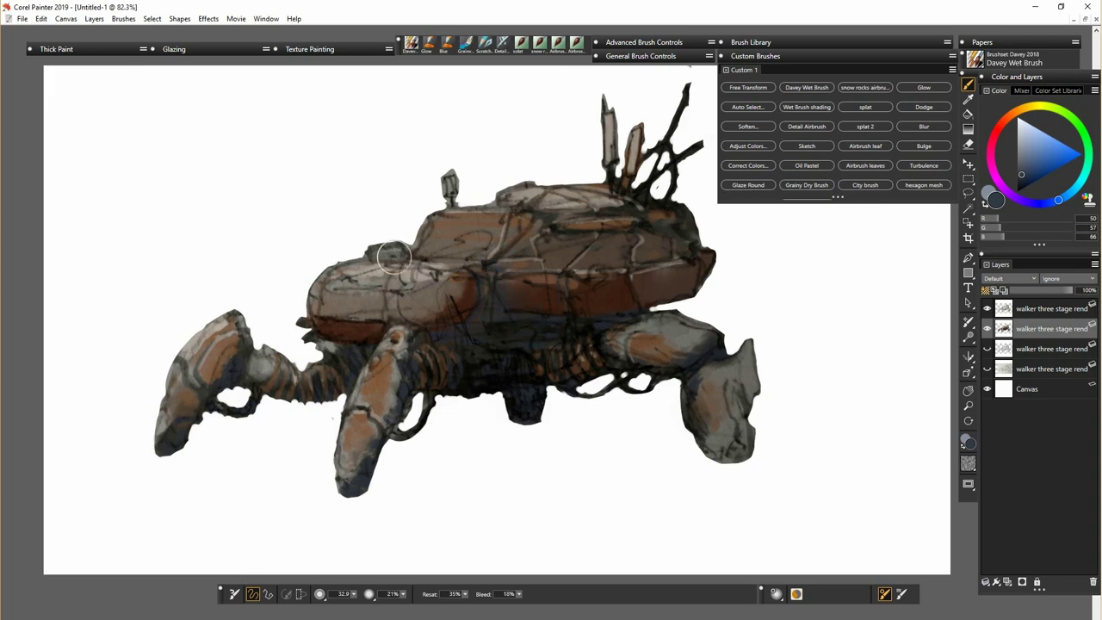
drag(393, 256, 434, 252)
mouse_move(709, 245)
mouse_down()
mouse_move(669, 279)
mouse_move(663, 221)
mouse_up()
- Sample near-black (13, 12, 11) from the underside and deepen the shadows around the ribbed joint behind the front leg
alt+click(487, 342)
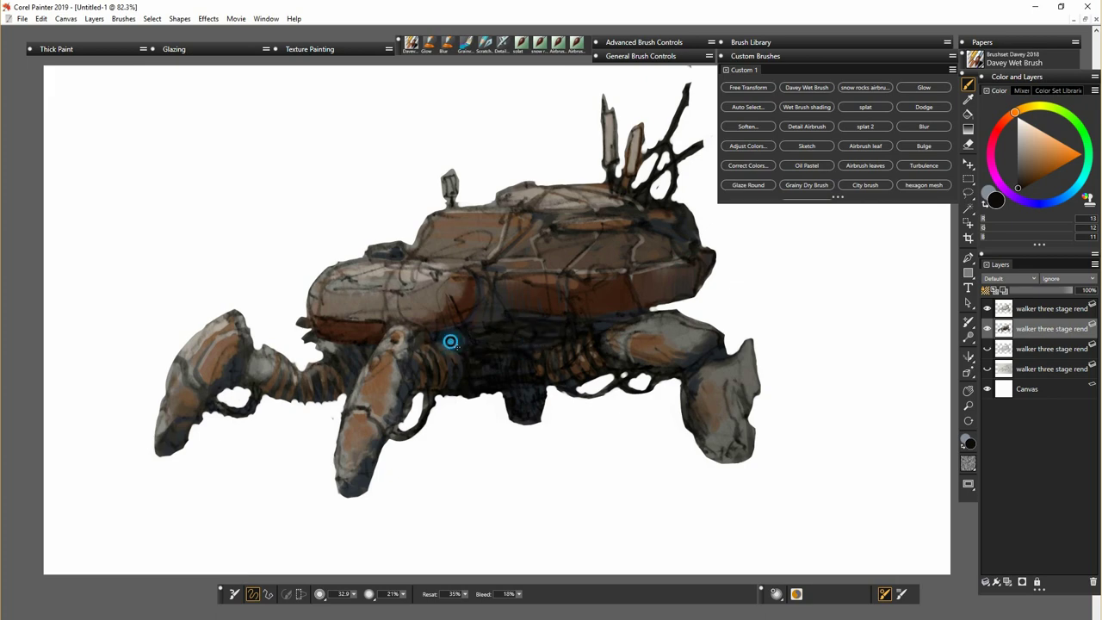
drag(456, 347, 446, 377)
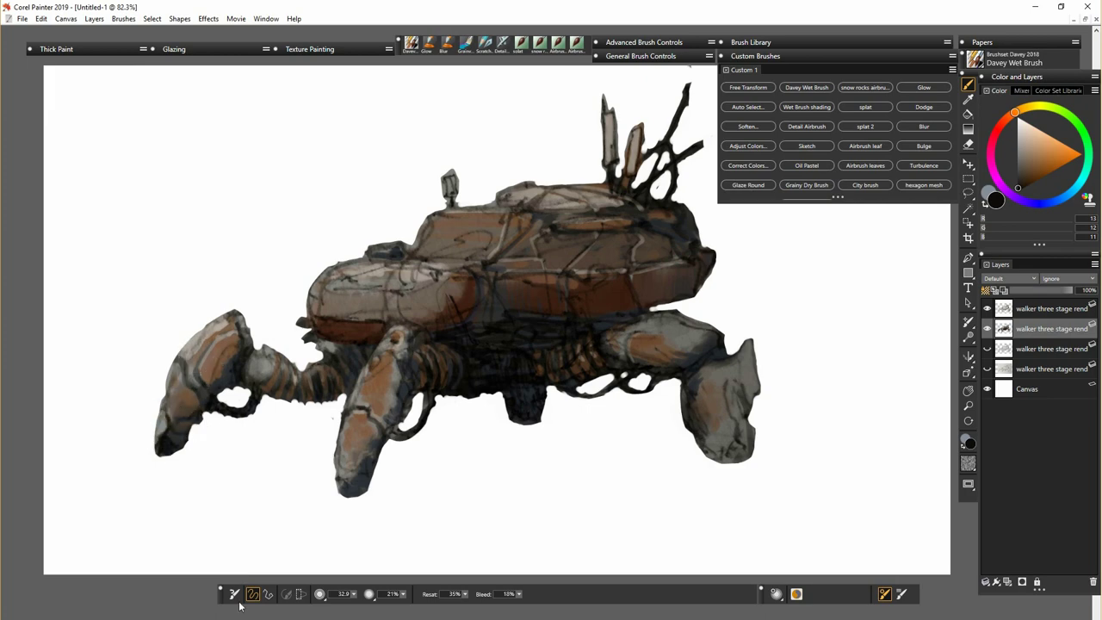
- Deepen the near-black shadows and panel lines on the front foot, the rear lower leg and the hull's lower seams
drag(375, 431, 358, 499)
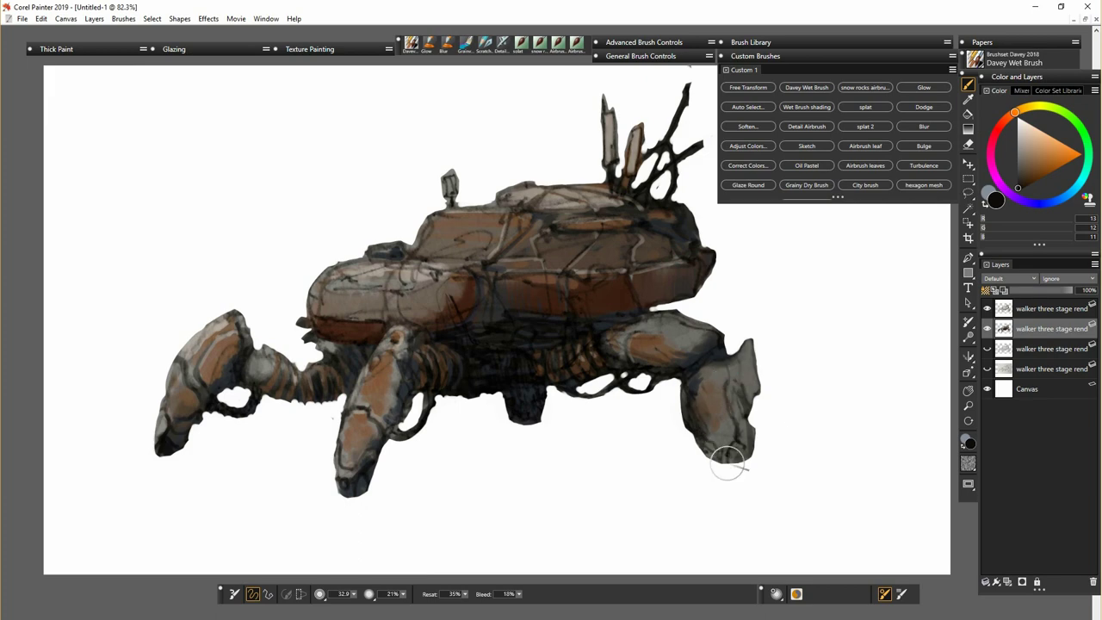
mouse_move(750, 423)
mouse_down()
mouse_move(750, 443)
mouse_move(699, 412)
mouse_up()
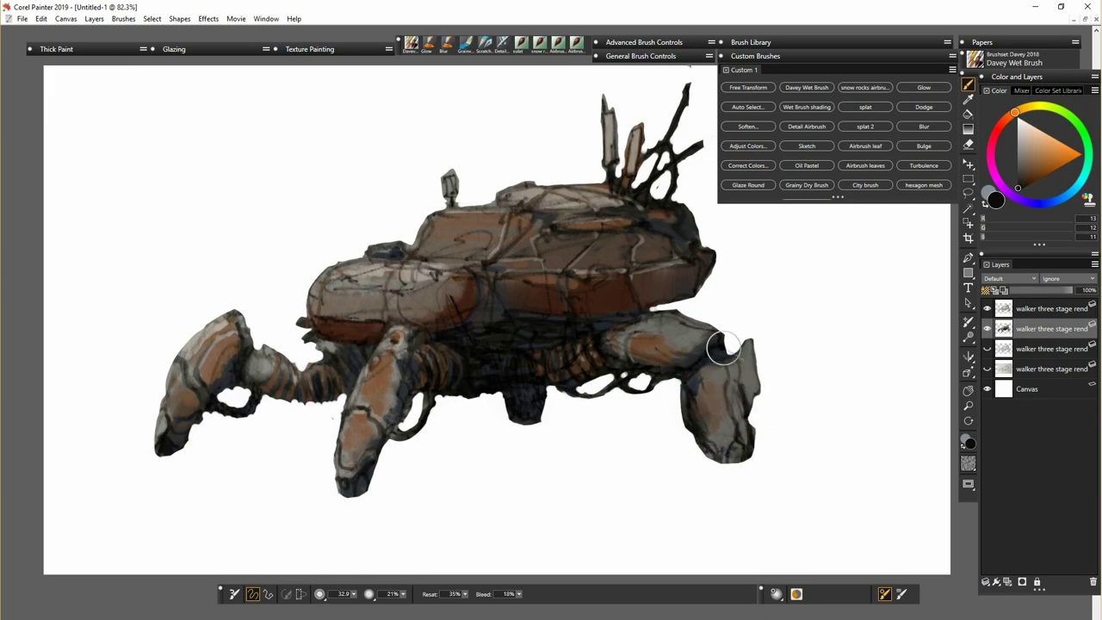
mouse_move(554, 368)
mouse_down()
mouse_move(533, 371)
mouse_move(464, 322)
mouse_move(495, 294)
mouse_up()
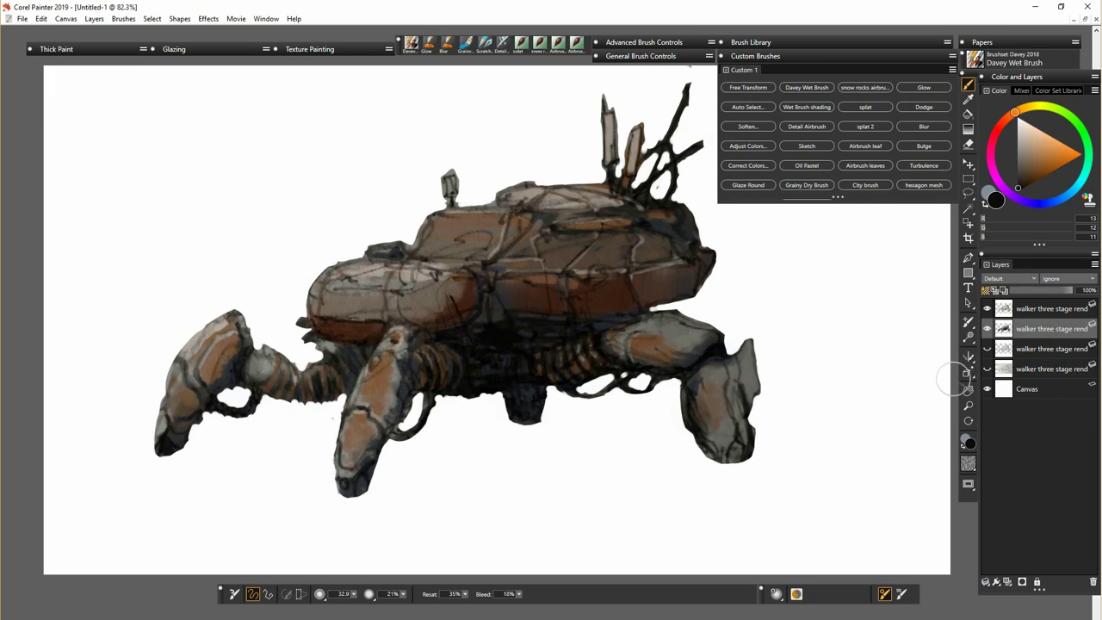
- Add a new layer beneath the two visible walker layers and choose dark reddish brown as a gradient colour
key(ctrl+shift+n)
click(967, 129)
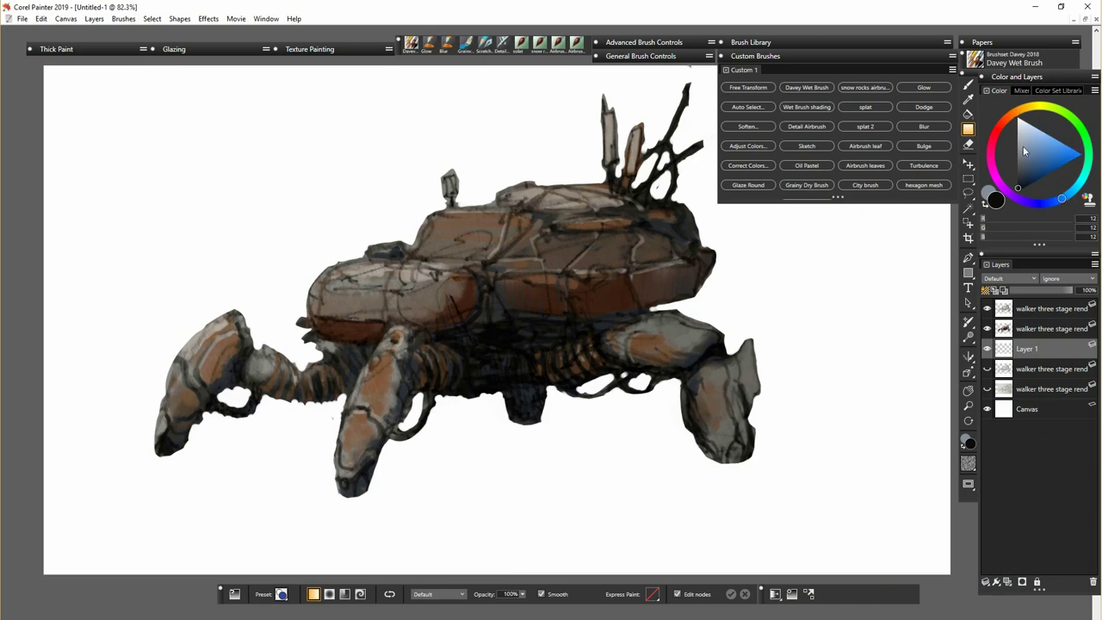
click(1007, 118)
click(1026, 171)
click(465, 446)
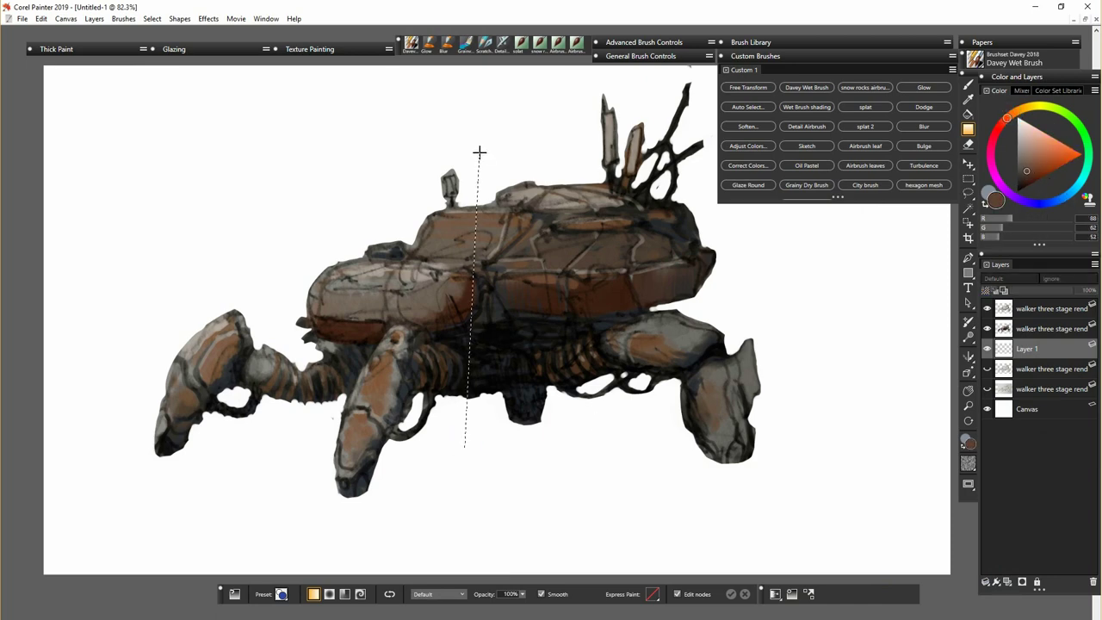
drag(480, 152, 479, 151)
click(745, 593)
- Fill the new layer with a vertical linear gradient from brown ground to blue-grey sky, with the transition at leg height
mouse_move(471, 457)
mouse_down()
mouse_move(487, 148)
mouse_move(450, 474)
mouse_move(445, 119)
mouse_up()
drag(450, 475, 477, 514)
drag(446, 119, 467, 348)
drag(477, 515, 472, 447)
key(Return)
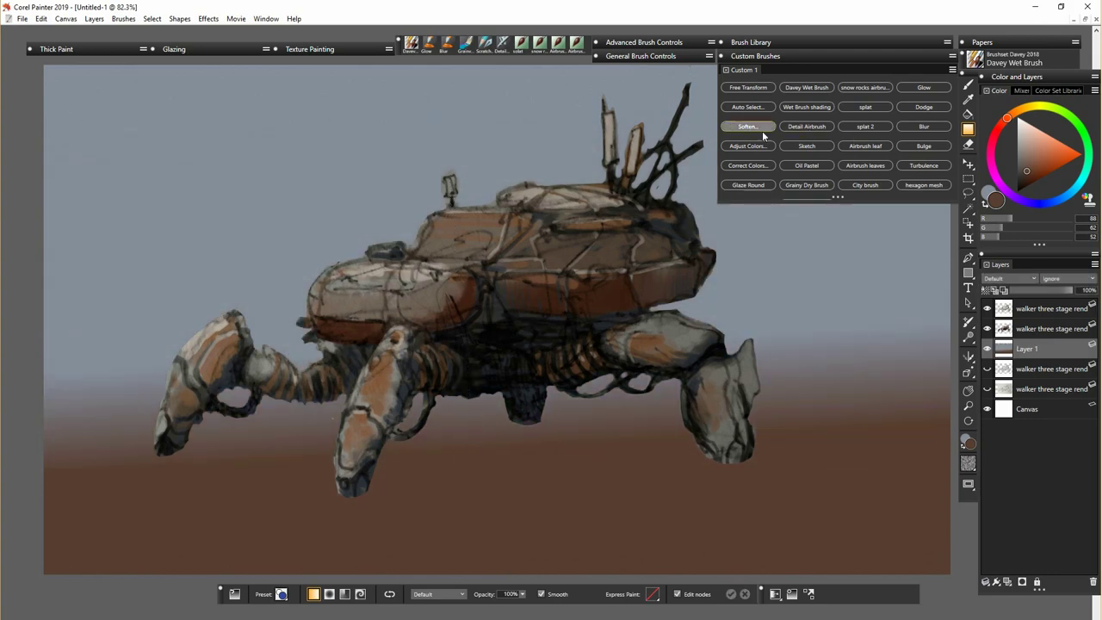
- Adjust the background gradient's colour with hue shift -49%, saturation 57% and value -16%
click(758, 145)
drag(572, 373, 565, 372)
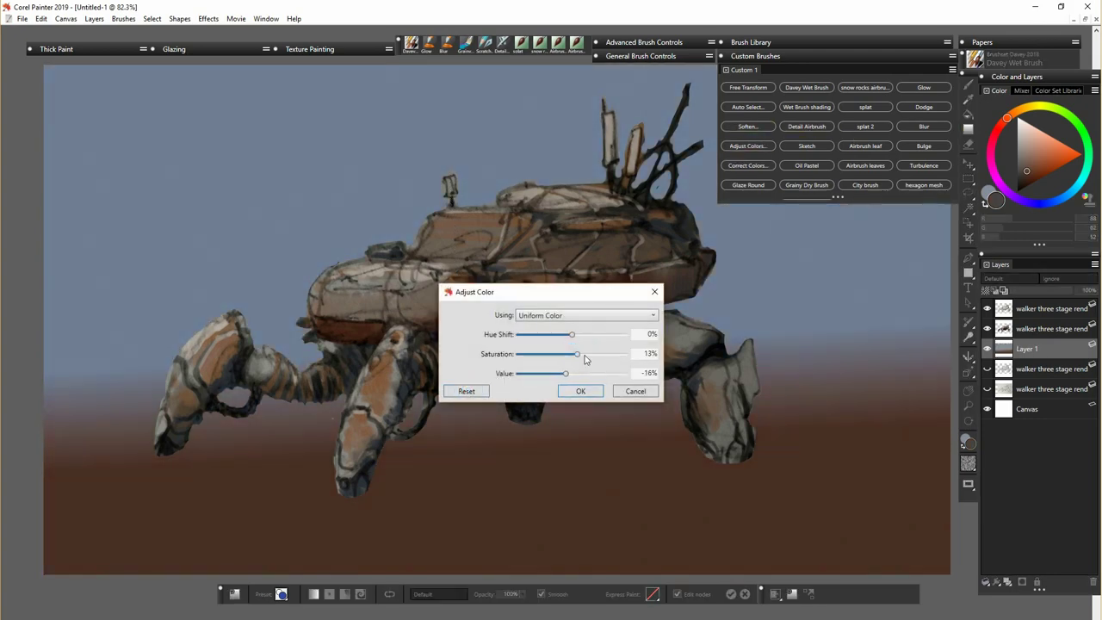
drag(572, 334, 524, 334)
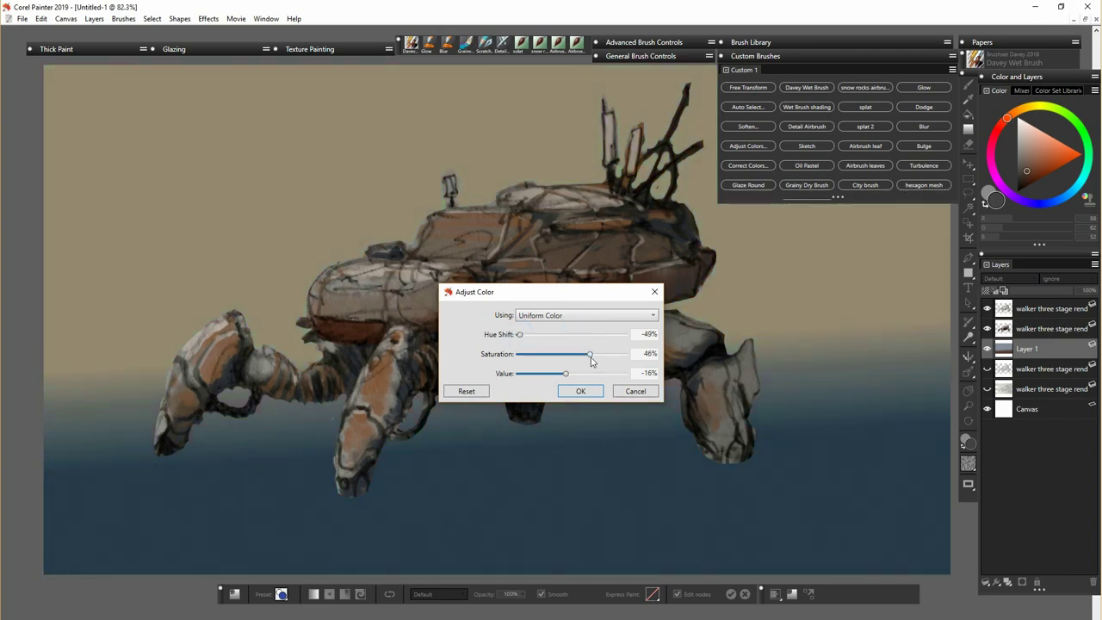
mouse_move(604, 354)
mouse_down()
mouse_move(622, 353)
mouse_move(593, 354)
mouse_up()
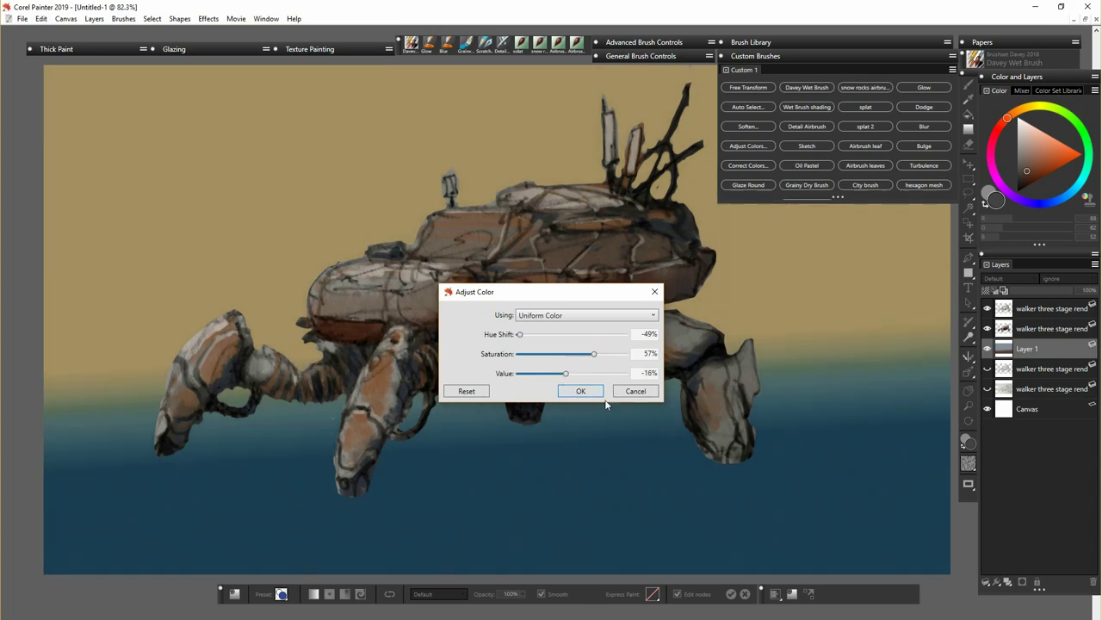
click(583, 393)
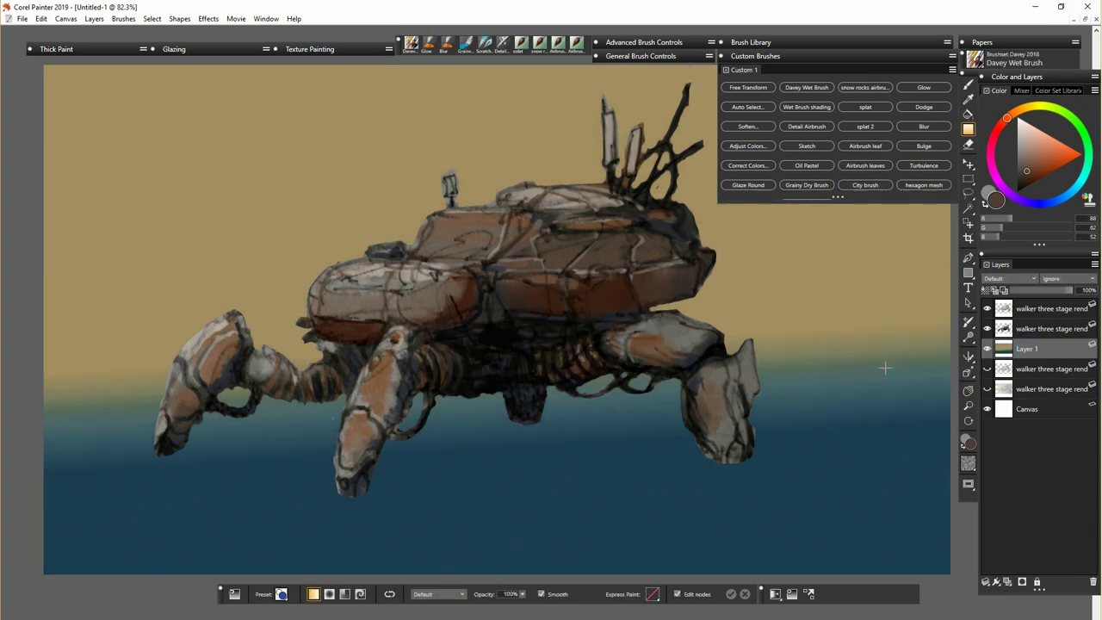
- Paint soft pale sand (198, 178, 136) clouds across the sky on both sides of and above the walker
key(b)
alt+click(372, 205)
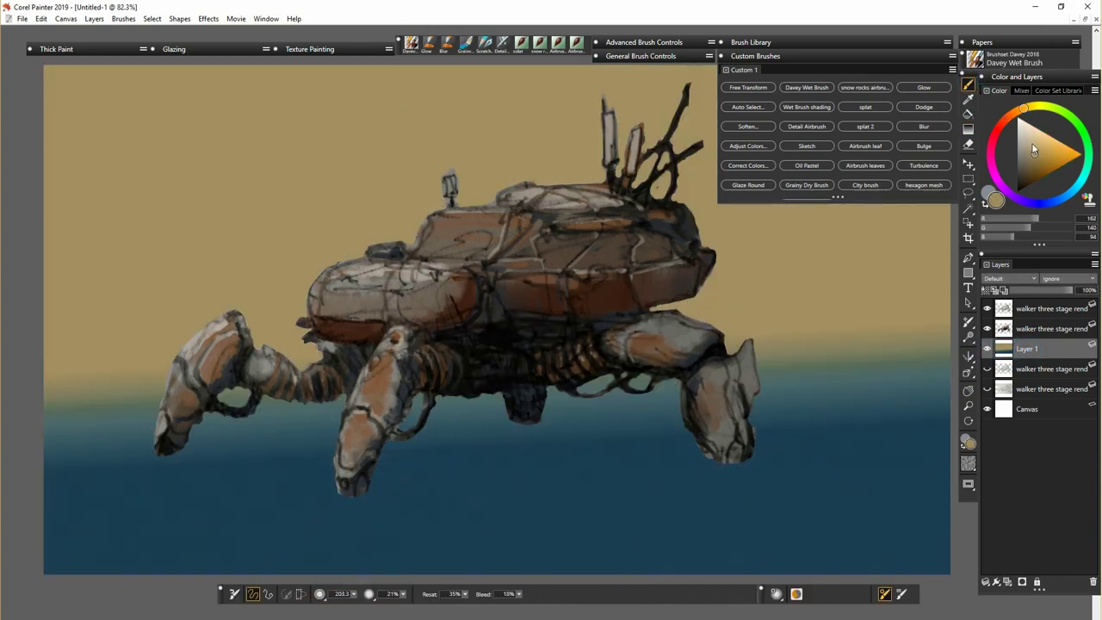
click(1033, 144)
mouse_move(202, 91)
mouse_down()
mouse_move(255, 80)
mouse_move(234, 227)
mouse_up()
drag(87, 190, 73, 245)
drag(344, 207, 413, 177)
drag(508, 168, 533, 159)
drag(693, 185, 792, 237)
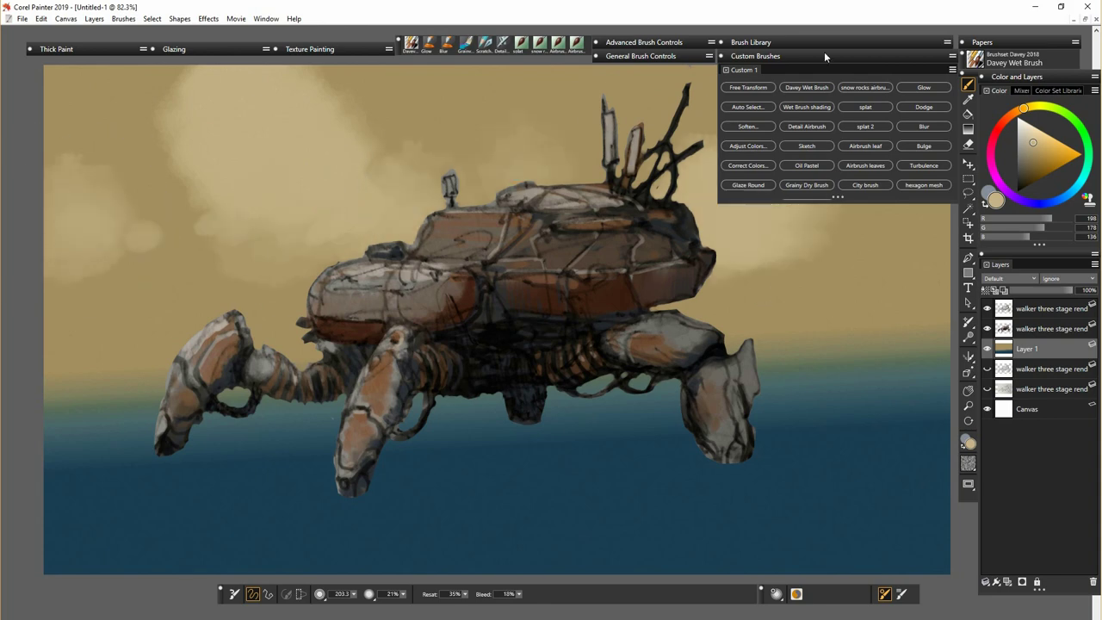
- Collapse the custom brush palette and extend the clouds around the rear antennas, the far right sky and the left horizon
double_click(825, 57)
mouse_move(673, 150)
mouse_down()
mouse_move(536, 184)
mouse_move(747, 96)
mouse_up()
drag(691, 141, 535, 121)
drag(823, 235, 807, 254)
mouse_move(166, 325)
mouse_down()
mouse_move(96, 347)
mouse_move(116, 314)
mouse_up()
- Paint a muted olive hill behind the left leg and a hazy green strip of land along the horizon using sampled colours
alt+click(129, 383)
mouse_move(112, 377)
mouse_down()
mouse_move(49, 369)
mouse_move(118, 352)
mouse_up()
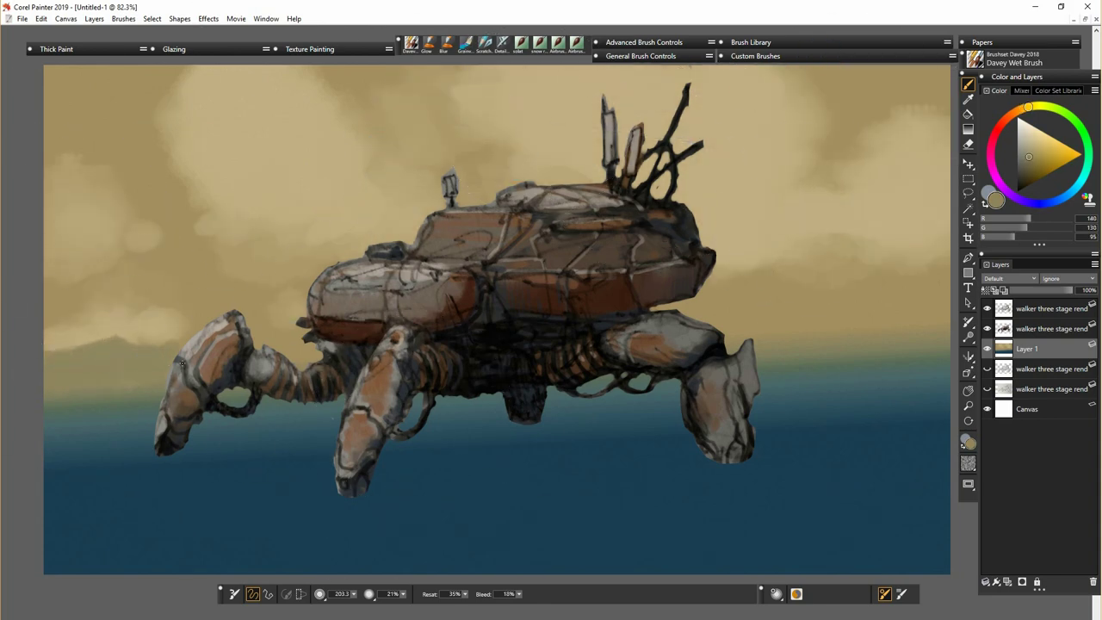
drag(182, 362, 313, 354)
alt+click(175, 401)
drag(142, 399, 49, 404)
drag(245, 410, 788, 397)
drag(805, 356, 908, 344)
- Paint distant olive (144, 133, 96) mountains behind the rear leg and reshape the hills at the far left
alt+click(852, 310)
mouse_move(738, 336)
mouse_down()
mouse_move(794, 289)
mouse_move(921, 258)
mouse_up()
drag(731, 312, 705, 313)
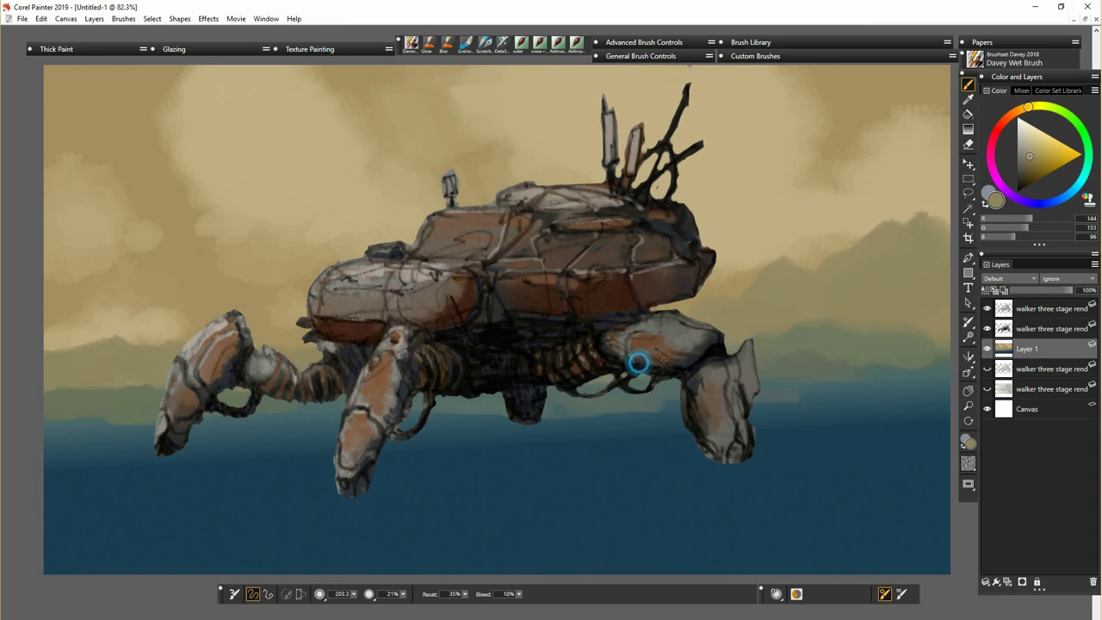
drag(126, 318, 45, 382)
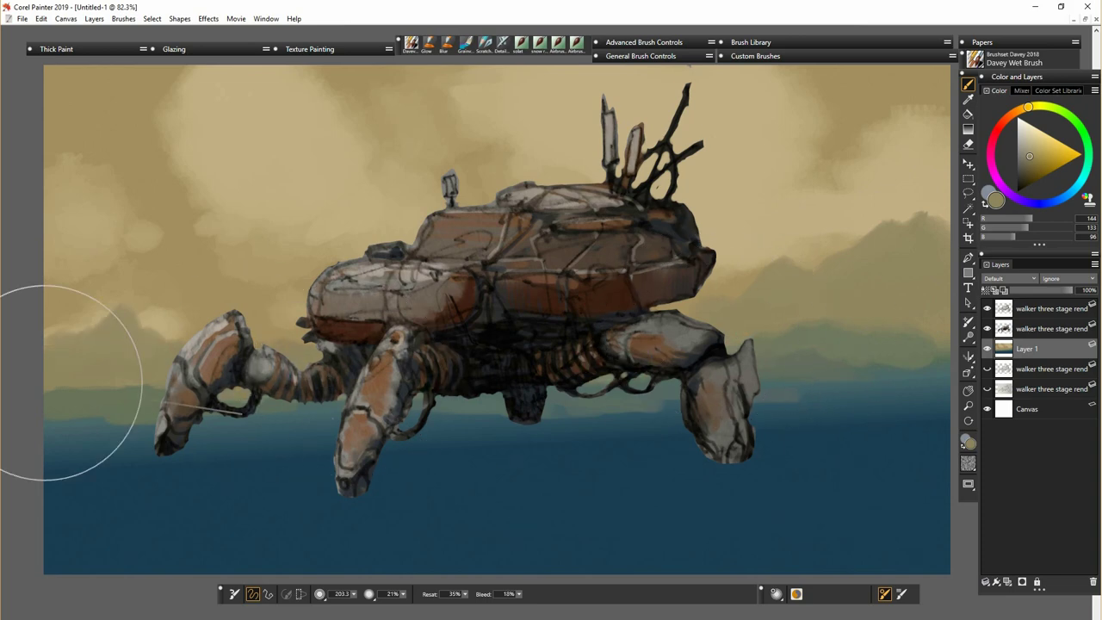
- Paint broad lighter blue (51, 82, 96) strokes across the dark blue ground beneath the walker
alt+click(796, 403)
mouse_move(875, 420)
mouse_down()
mouse_move(765, 425)
mouse_move(792, 461)
mouse_move(517, 492)
mouse_up()
drag(494, 494, 68, 520)
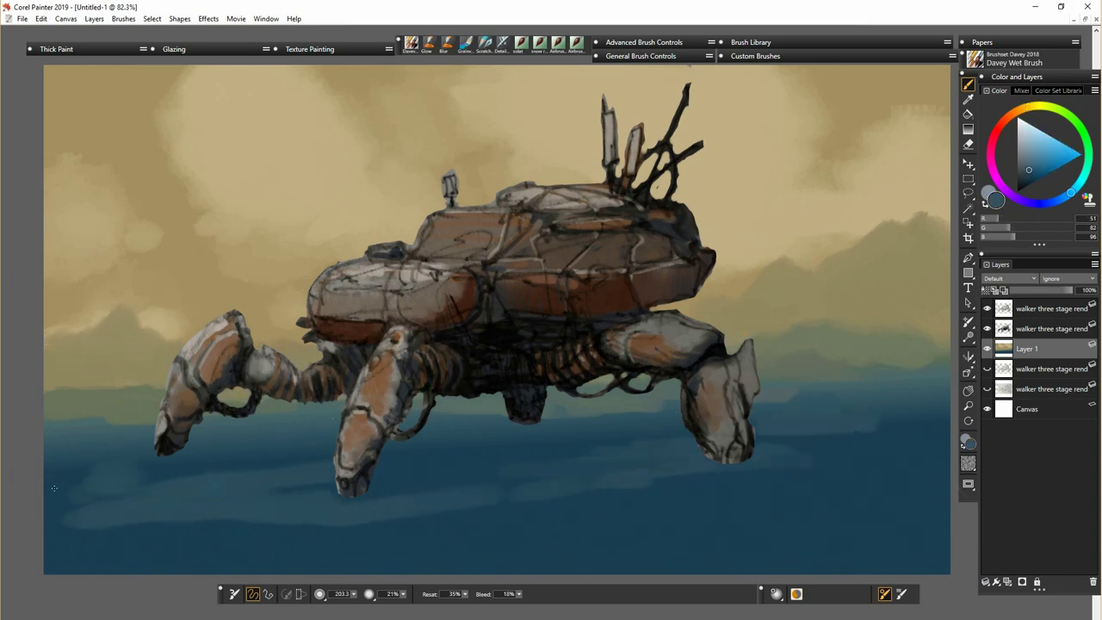
mouse_move(306, 460)
mouse_down()
mouse_move(50, 456)
mouse_move(790, 403)
mouse_up()
drag(535, 511, 948, 463)
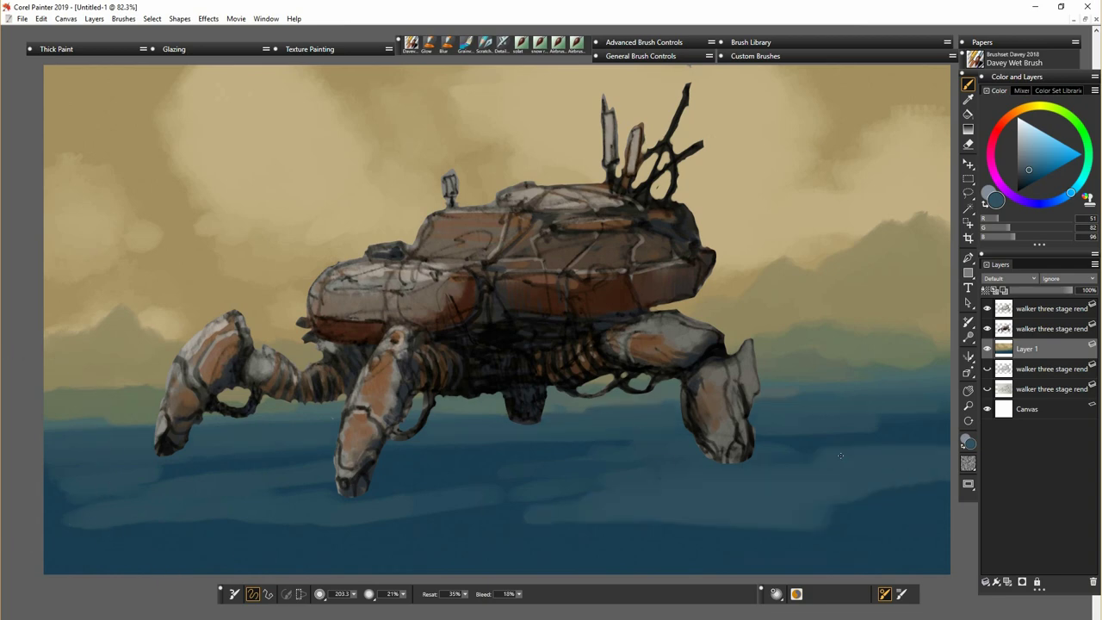
drag(826, 430, 948, 421)
- Paint reddish-brown streaks over the blue ground on both sides and along the foreground
click(1004, 120)
drag(760, 499, 912, 504)
drag(930, 437, 805, 451)
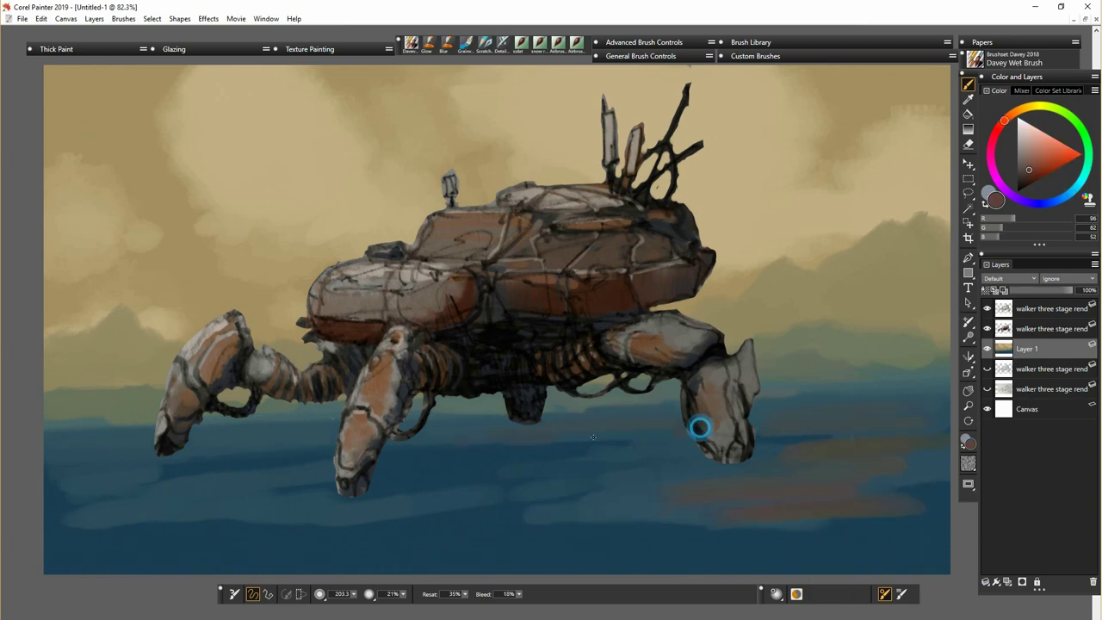
drag(275, 490, 169, 489)
drag(176, 538, 714, 554)
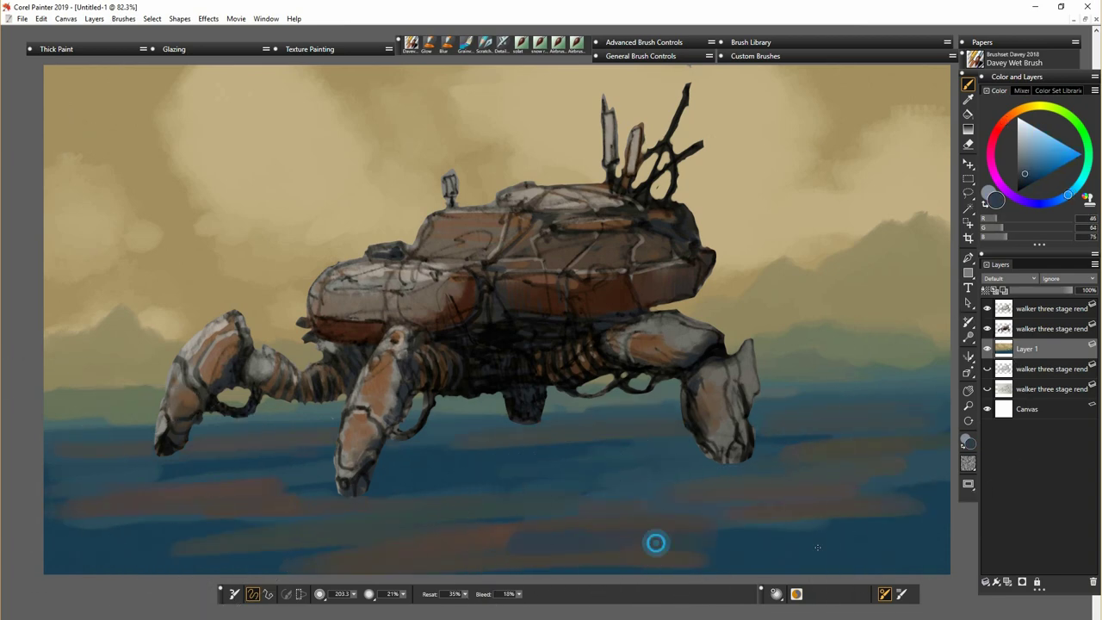
- Sample dark blue (46, 64, 75) and soften the brown streaks in the right and left foreground
alt+click(657, 543)
drag(869, 524, 620, 557)
drag(866, 551, 856, 475)
drag(221, 551, 106, 543)
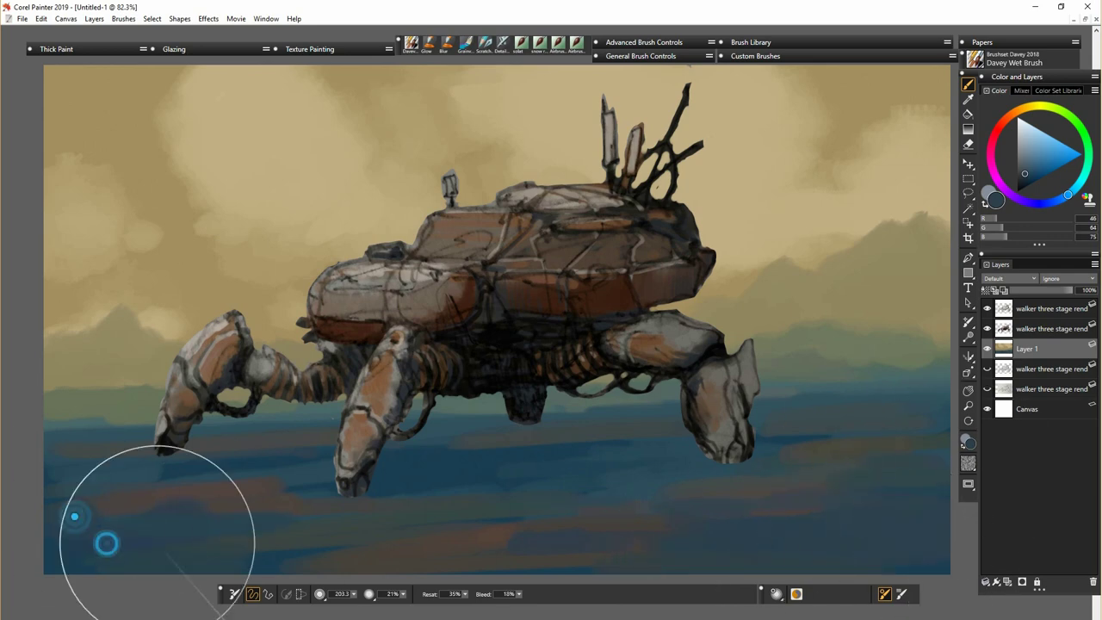
drag(77, 484, 193, 488)
- Reduce the brush size to 50.6 and paint finer brown-grey (82, 67, 65) streaks in the foreground corners
drag(354, 594, 341, 594)
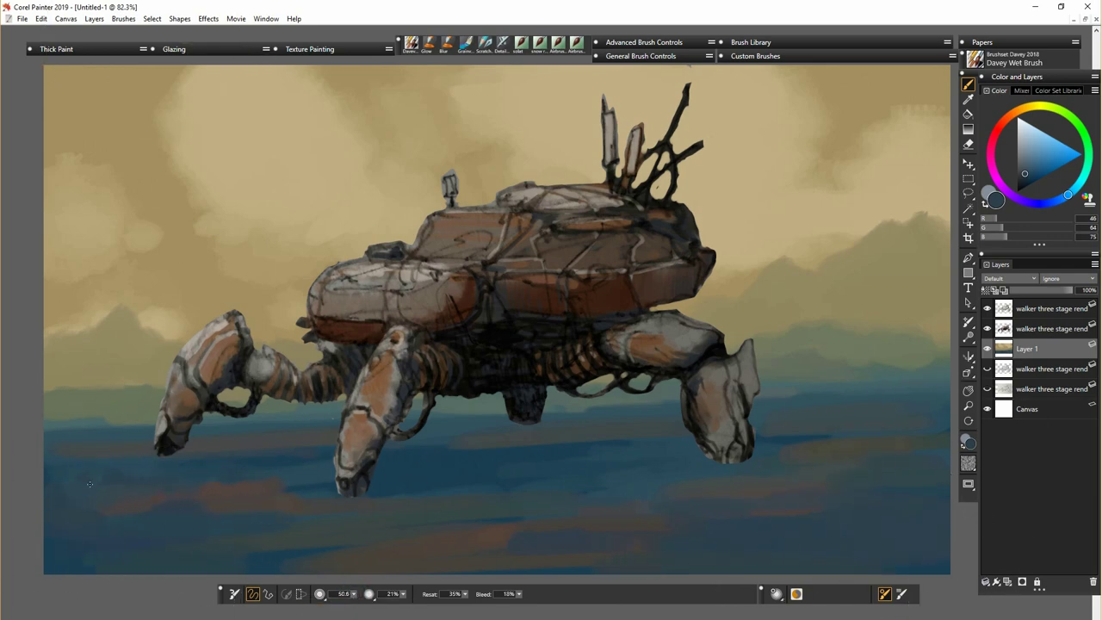
alt+click(112, 493)
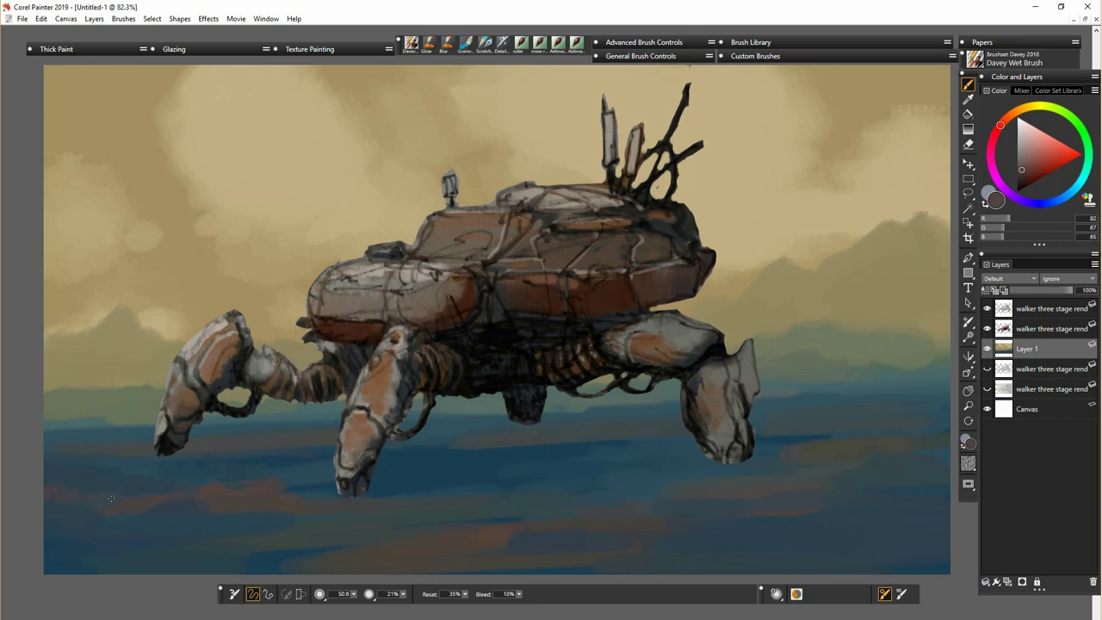
drag(134, 551, 164, 569)
drag(750, 555, 936, 573)
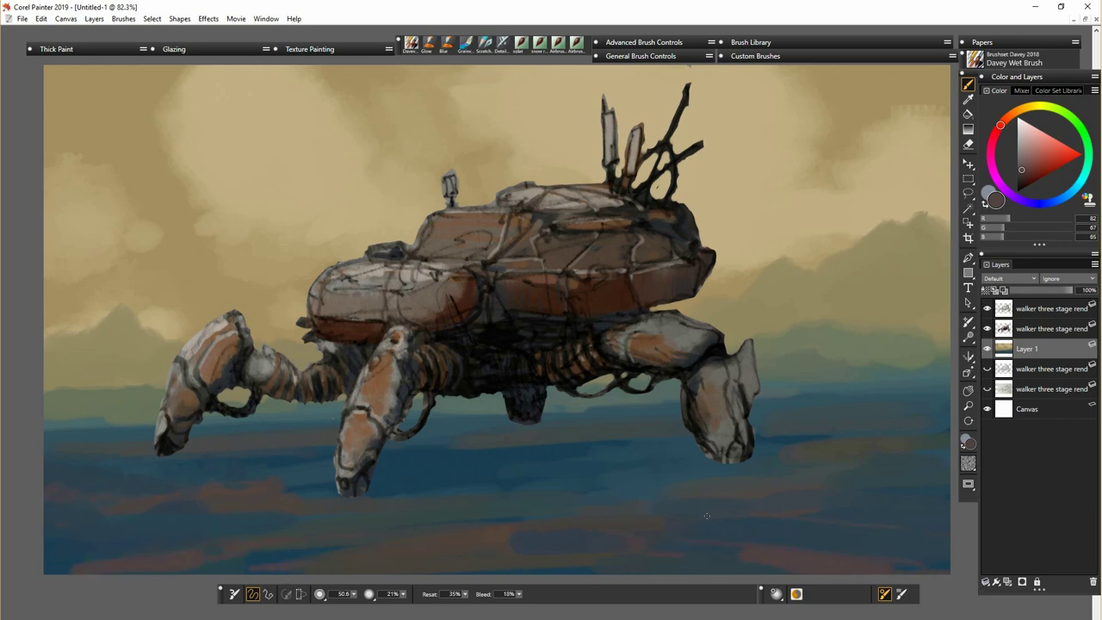
- Extend the brown-grey ground under the walker and along the horizon, raising it into a slope at the far right
drag(578, 447, 431, 453)
drag(336, 418, 134, 426)
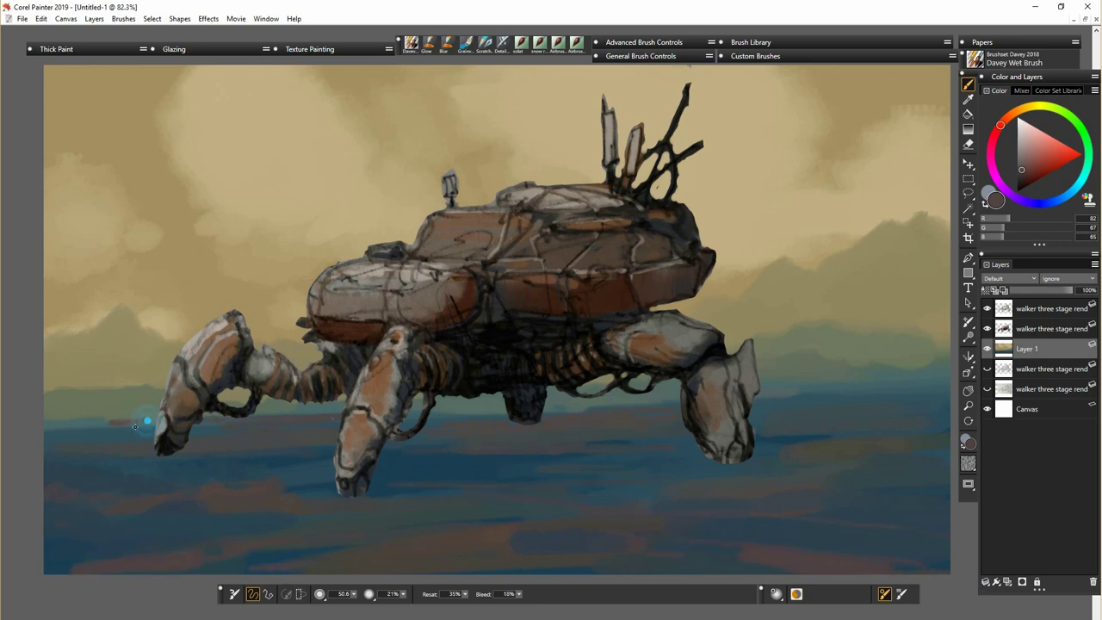
drag(497, 415, 947, 370)
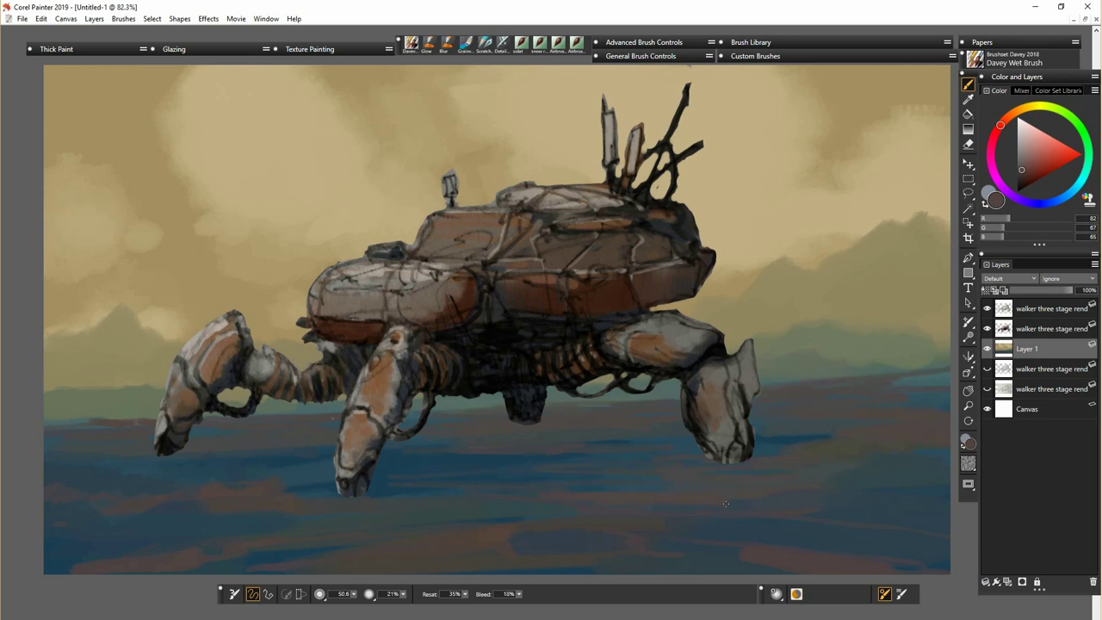
drag(944, 379, 866, 387)
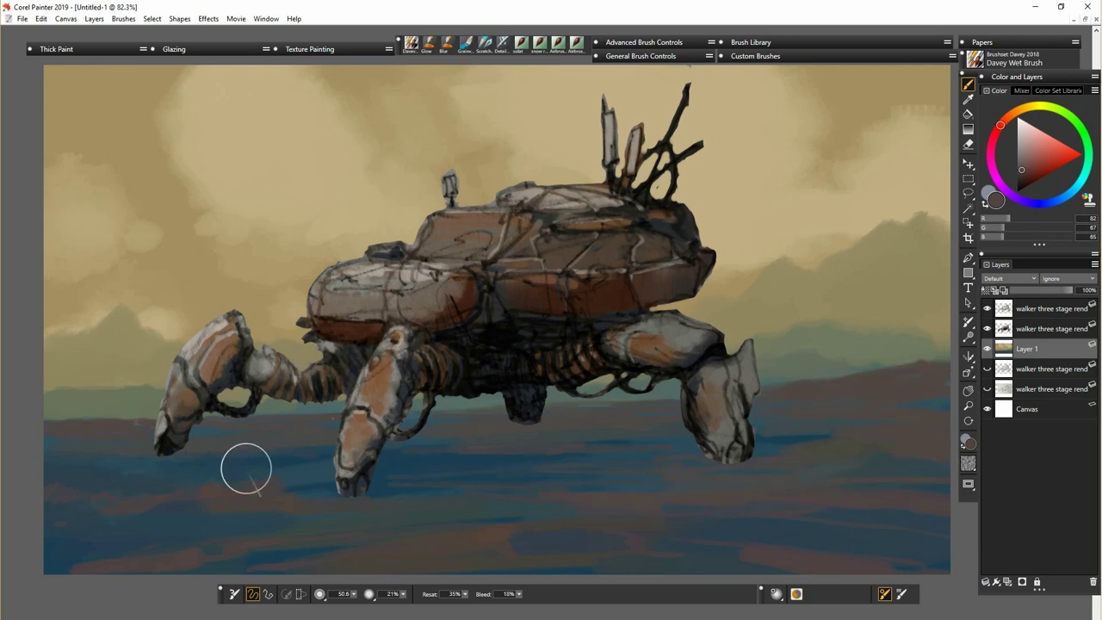
- Collapse the two visible walker layers into a single layer
click(1045, 308)
shift+click(1045, 328)
click(986, 582)
click(983, 524)
- Check the merged walker layer's visibility and duplicate the layer
click(987, 308)
click(987, 308)
right_click(1033, 308)
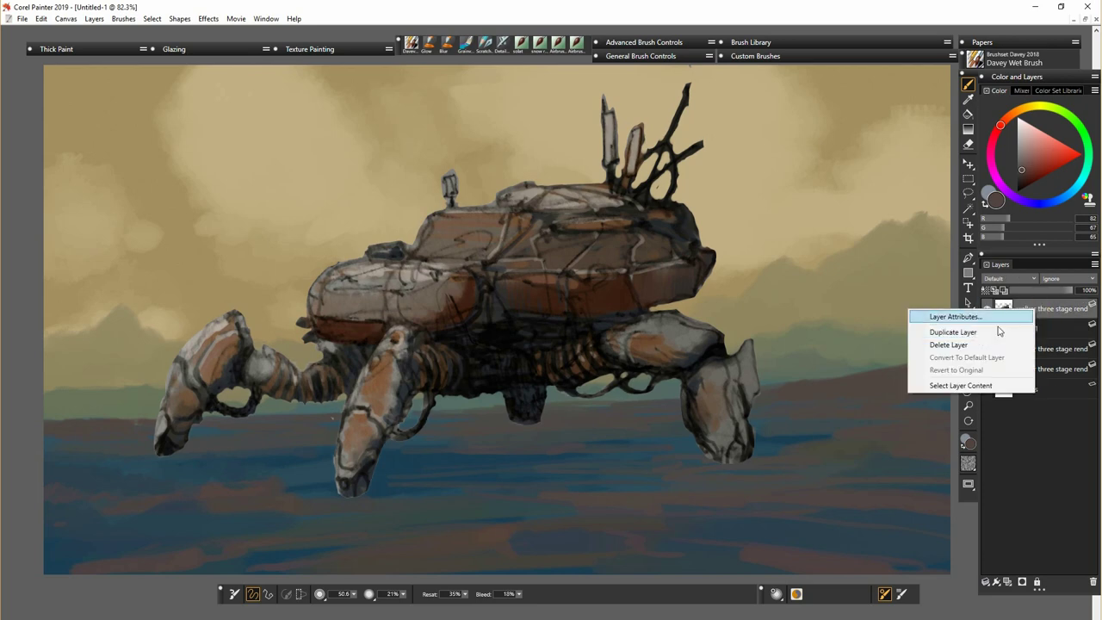
click(999, 332)
- Set the brush size to 17.5 and shade the rear lower leg with sampled brown (85, 68, 56) and dark blue-grey (37, 41, 45)
scroll(632, 509, up, 5)
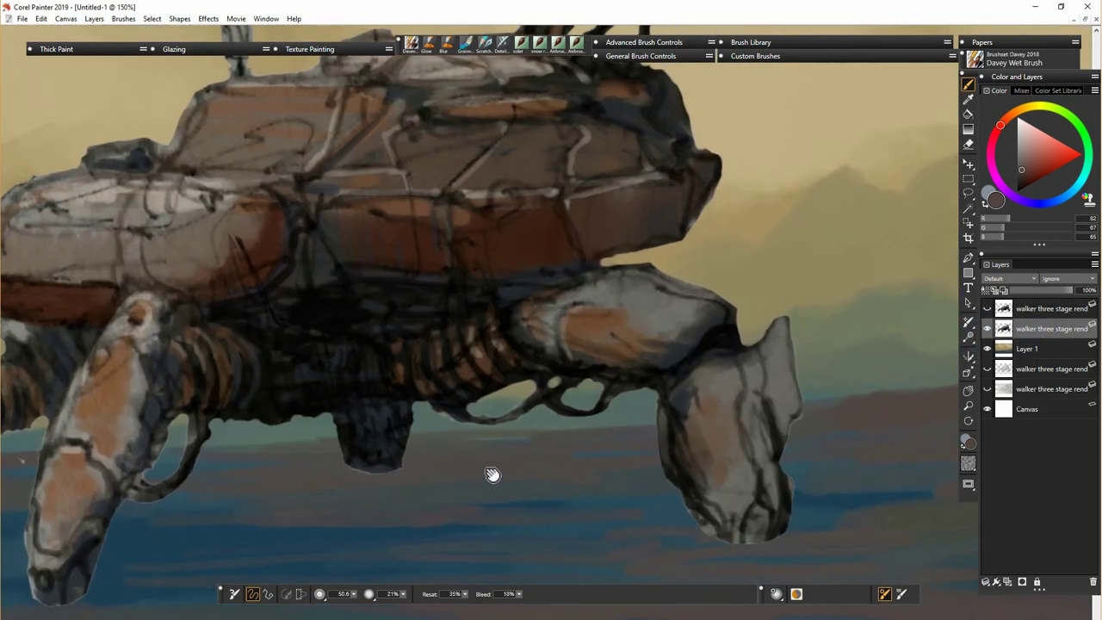
drag(352, 594, 331, 595)
alt+click(710, 441)
drag(678, 460, 670, 435)
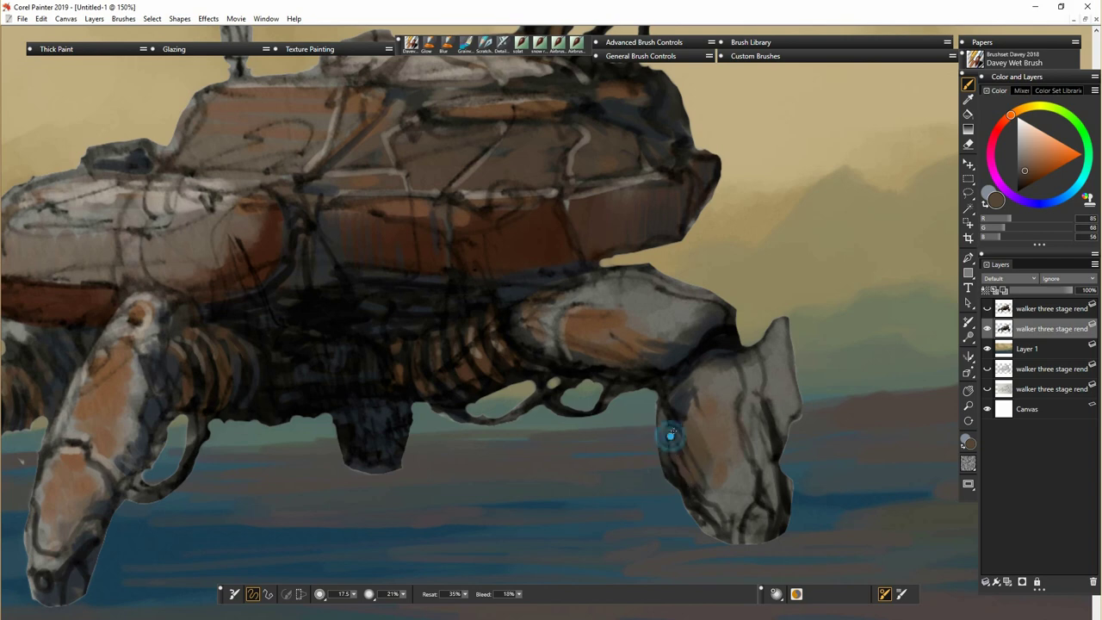
alt+click(694, 502)
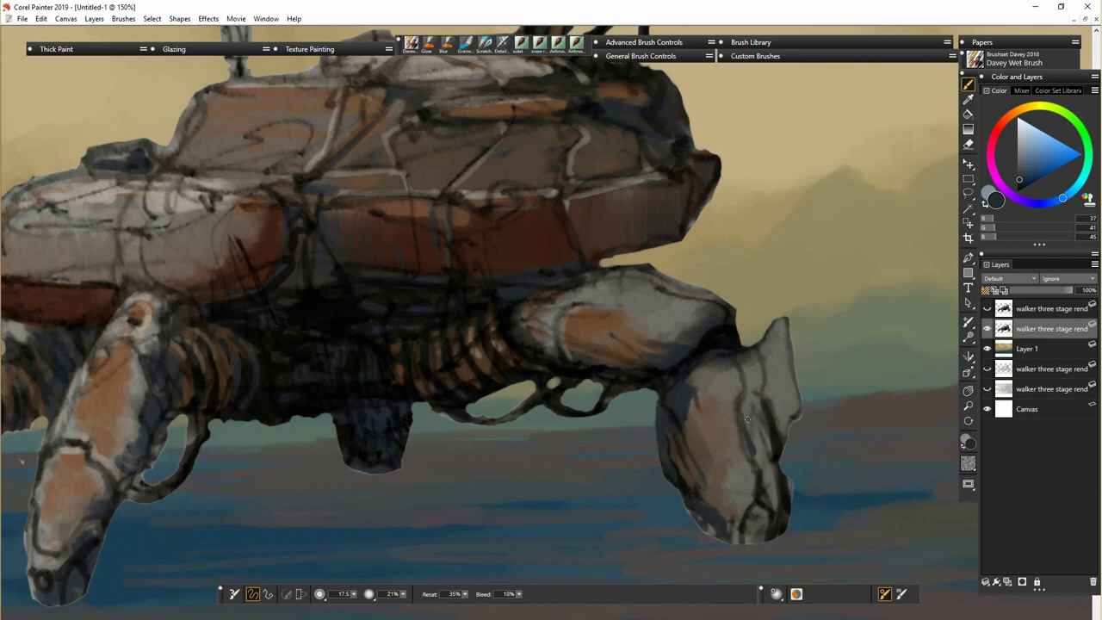
- Sample warm grey (134, 131, 120) and paint clean light faces on the rear leg's lower plate, foot and upper armour
alt+click(768, 363)
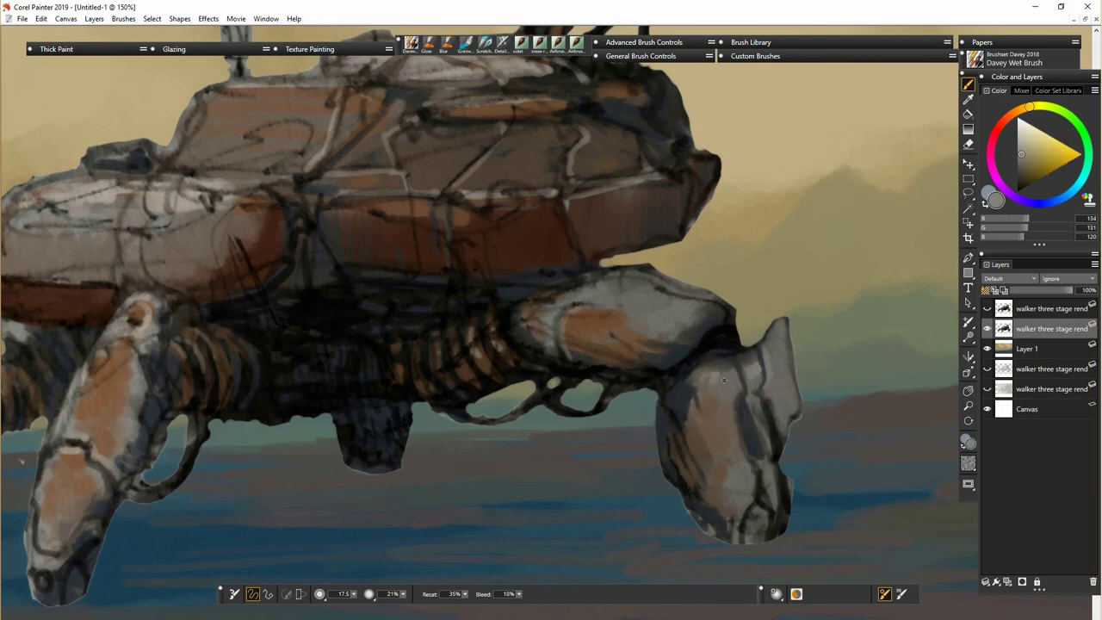
drag(723, 380, 693, 361)
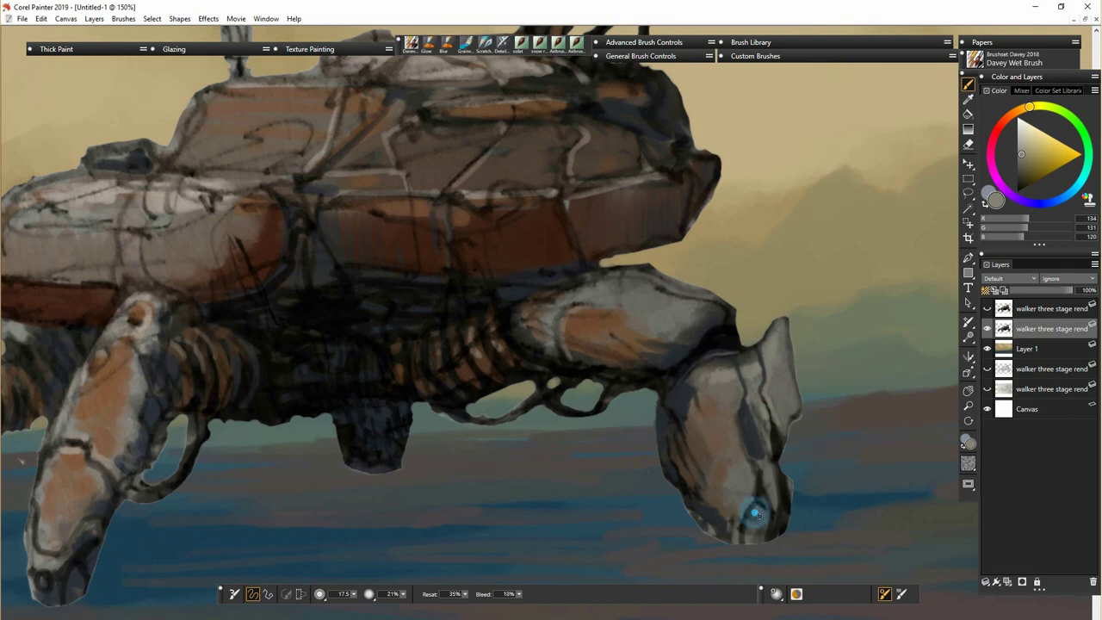
drag(731, 470, 725, 492)
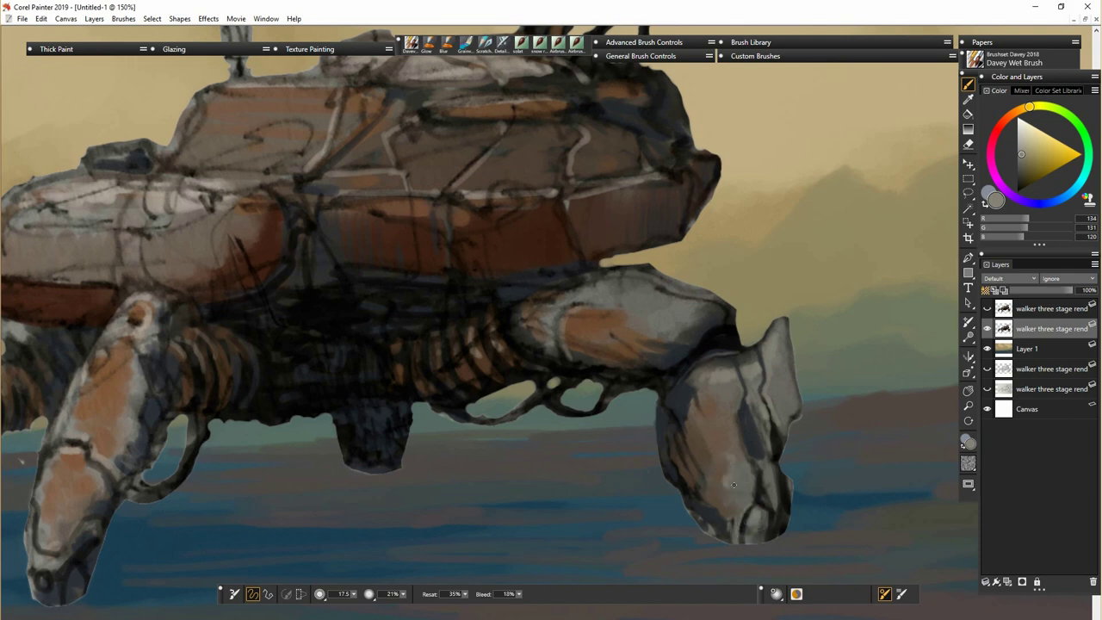
drag(649, 292, 697, 305)
drag(616, 286, 647, 297)
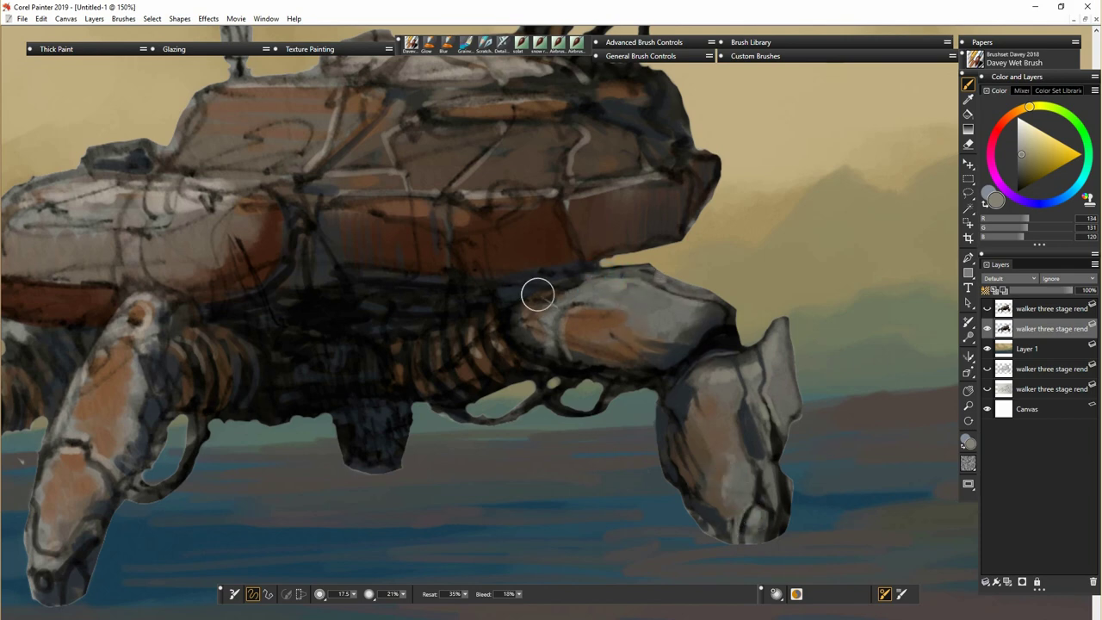
- Shade the ribbed joint beside the rear leg with sampled browns (73, 50, 45) and (74, 52, 35) and dark grey (34, 37, 39)
alt+click(530, 306)
alt+click(521, 336)
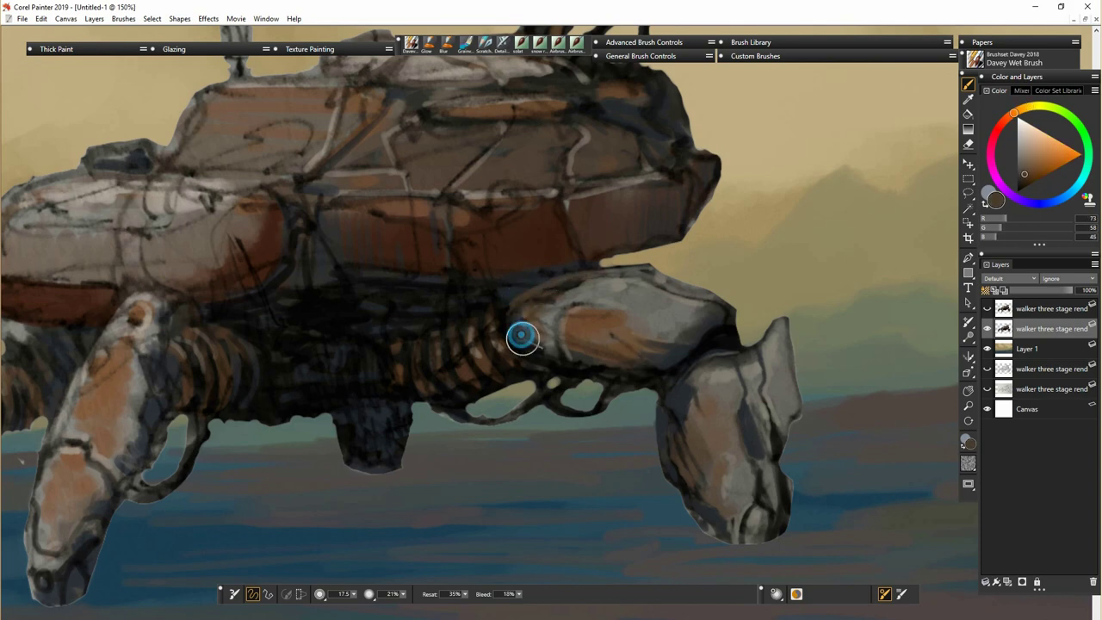
drag(472, 321, 486, 370)
drag(484, 317, 491, 328)
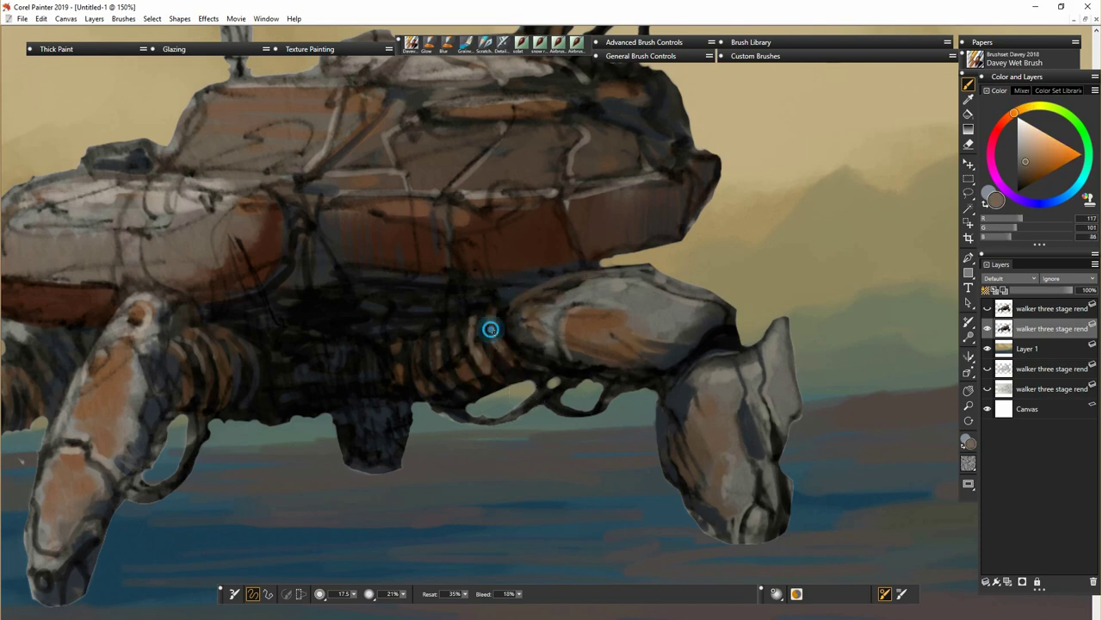
alt+click(450, 374)
alt+click(486, 340)
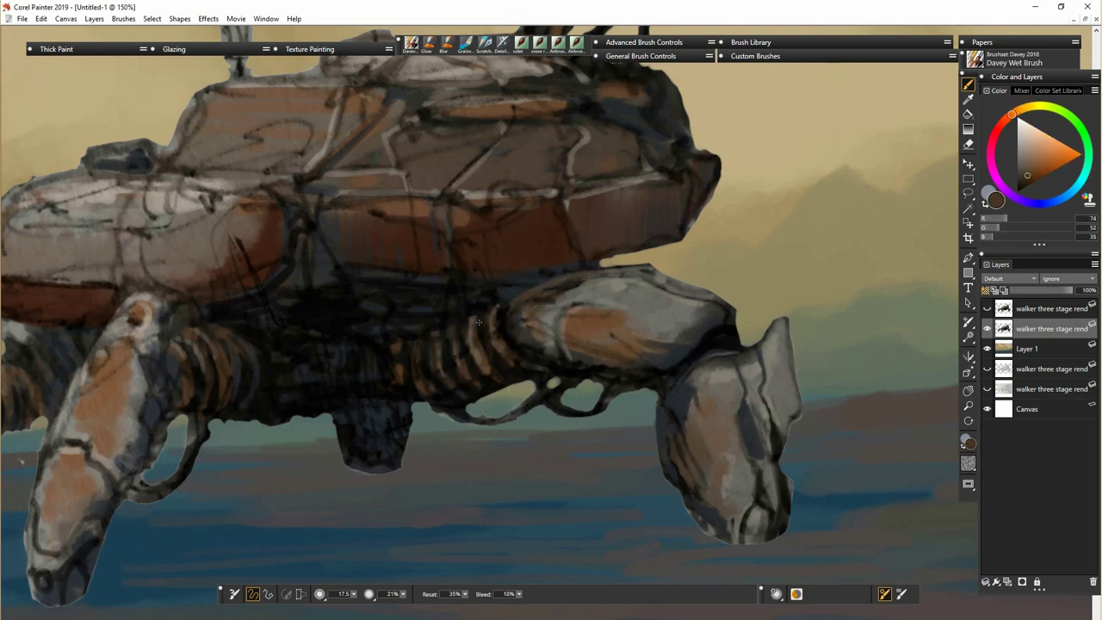
alt+click(449, 386)
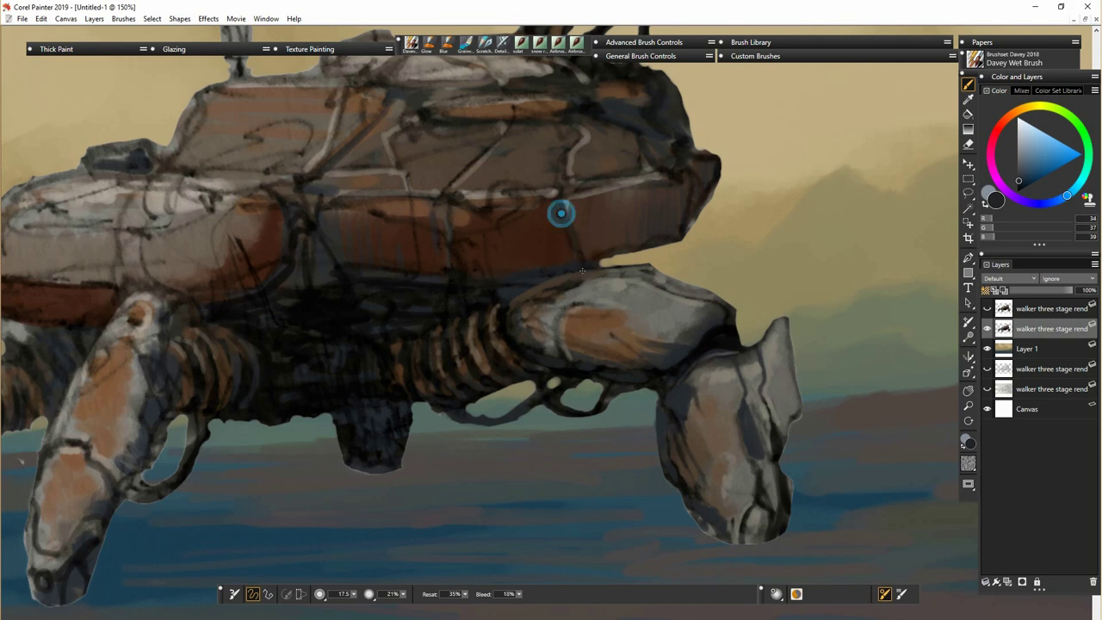
- Paint the lower hull's vertical panel seams and darken the hull's rear edge using sampled browns, including (111, 74, 54), and dark grey
alt+click(390, 251)
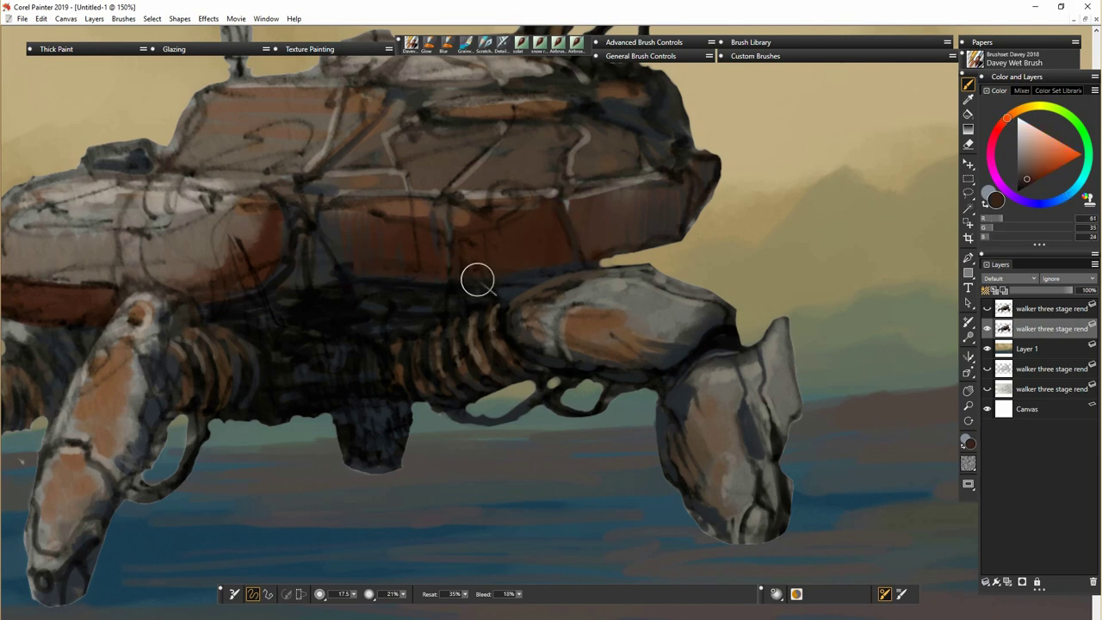
alt+click(468, 192)
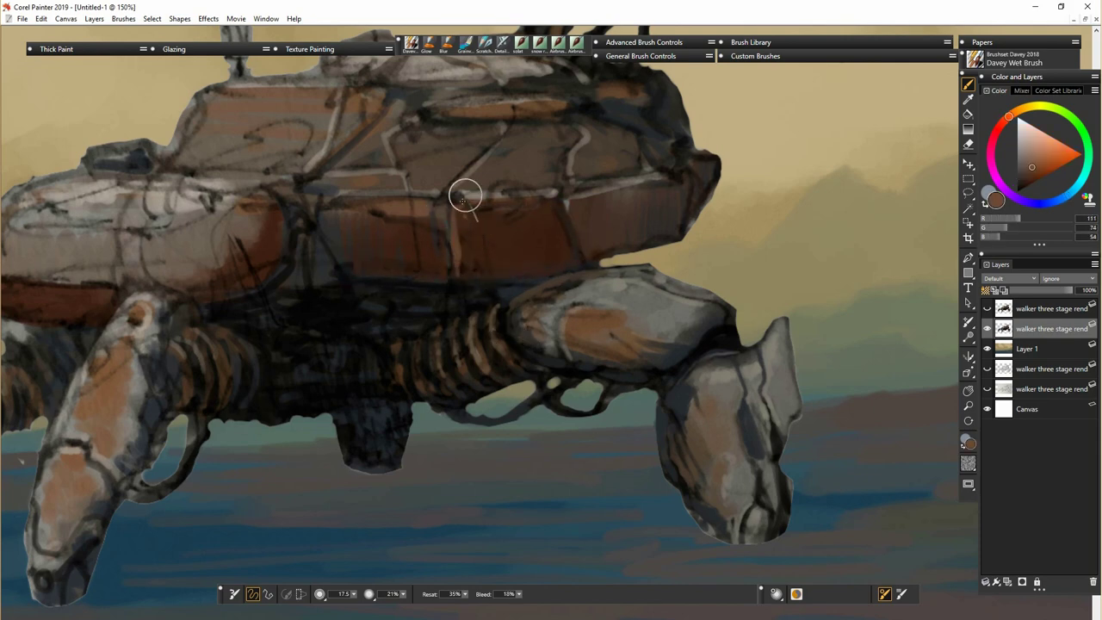
drag(562, 201, 561, 264)
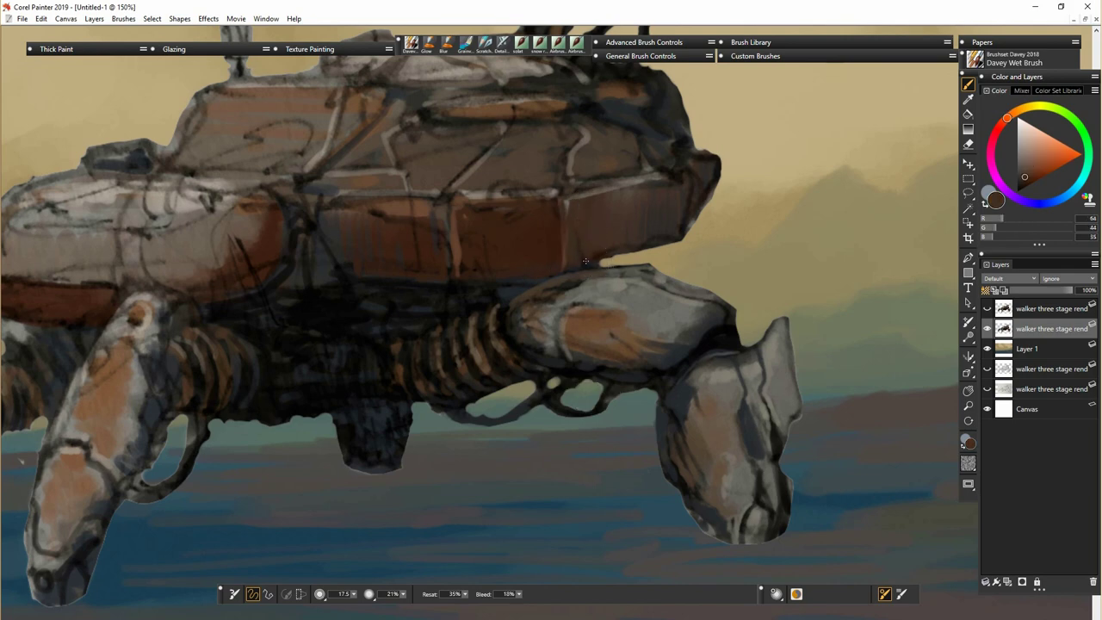
alt+click(716, 164)
alt+click(679, 150)
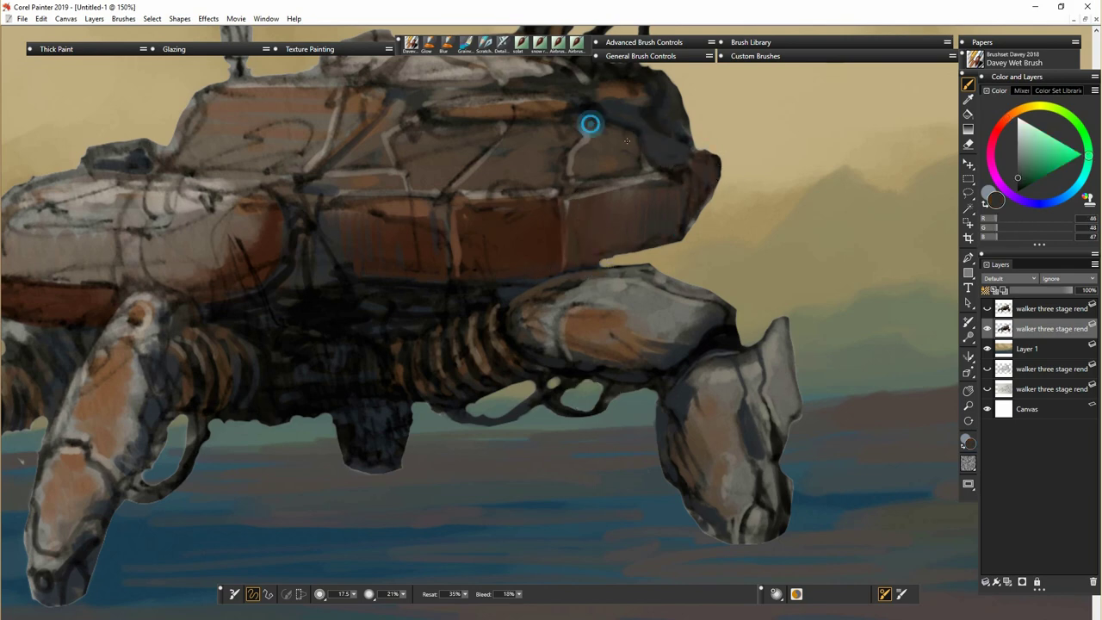
drag(455, 244, 452, 208)
- Sample dark slate (42, 46, 47) and block in the hull's recessed section and underside shadows
alt+click(328, 272)
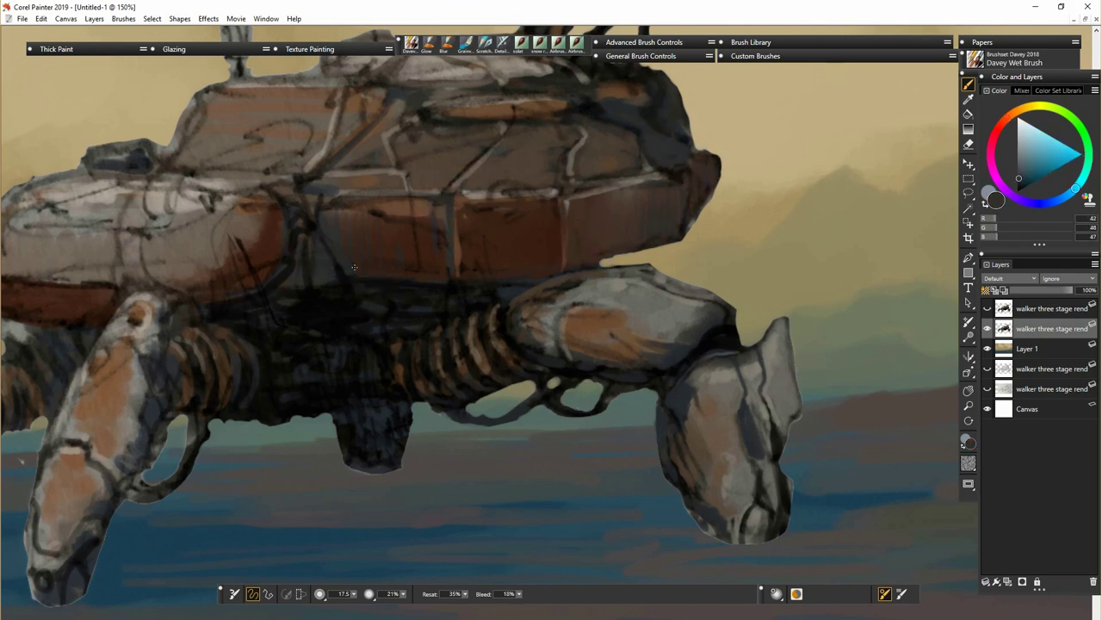
drag(378, 267, 357, 272)
mouse_move(367, 213)
mouse_down()
mouse_move(328, 216)
mouse_move(300, 265)
mouse_move(290, 209)
mouse_up()
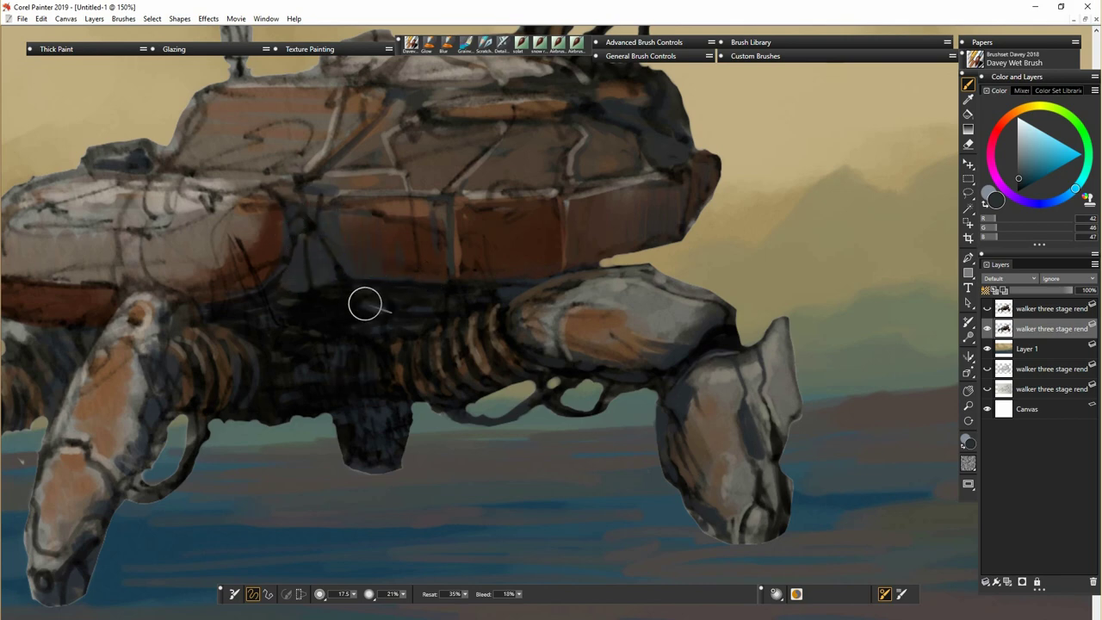
drag(379, 292, 437, 297)
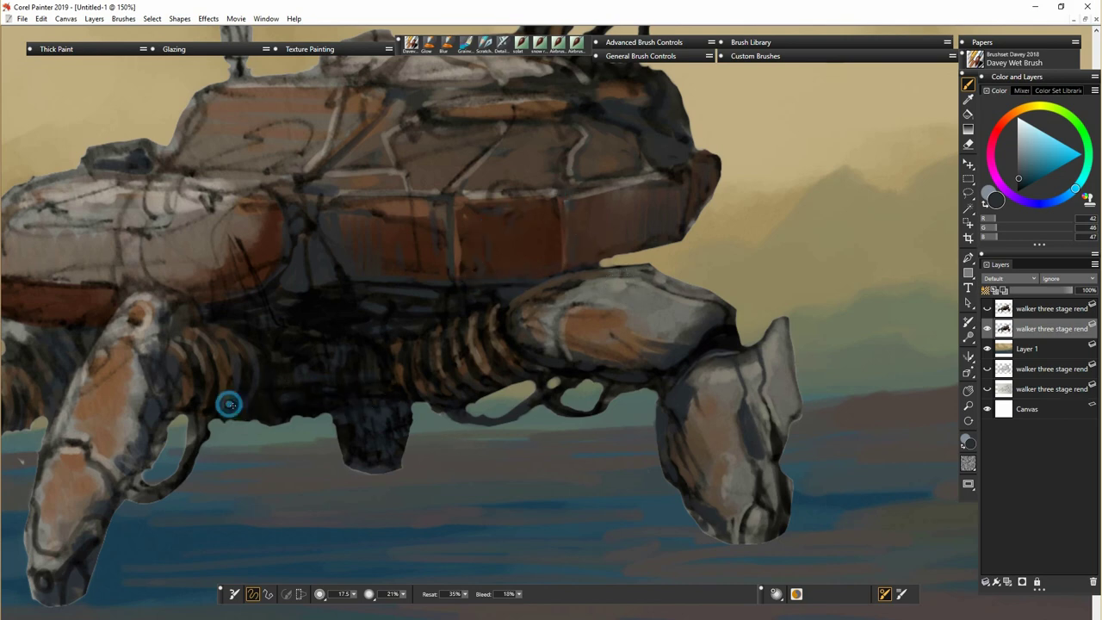
- Shade the ribbed joint and hose loop behind the near front leg with sampled tones including near-black (26, 25, 24)
mouse_move(356, 483)
mouse_down()
mouse_move(651, 460)
mouse_move(735, 440)
mouse_up()
alt+click(276, 318)
mouse_move(549, 305)
mouse_down()
mouse_move(575, 333)
mouse_move(559, 321)
mouse_move(569, 328)
mouse_move(581, 312)
mouse_move(581, 353)
mouse_move(554, 371)
mouse_up()
alt+click(267, 361)
alt+click(576, 333)
alt+click(541, 320)
drag(576, 332, 556, 435)
alt+click(539, 381)
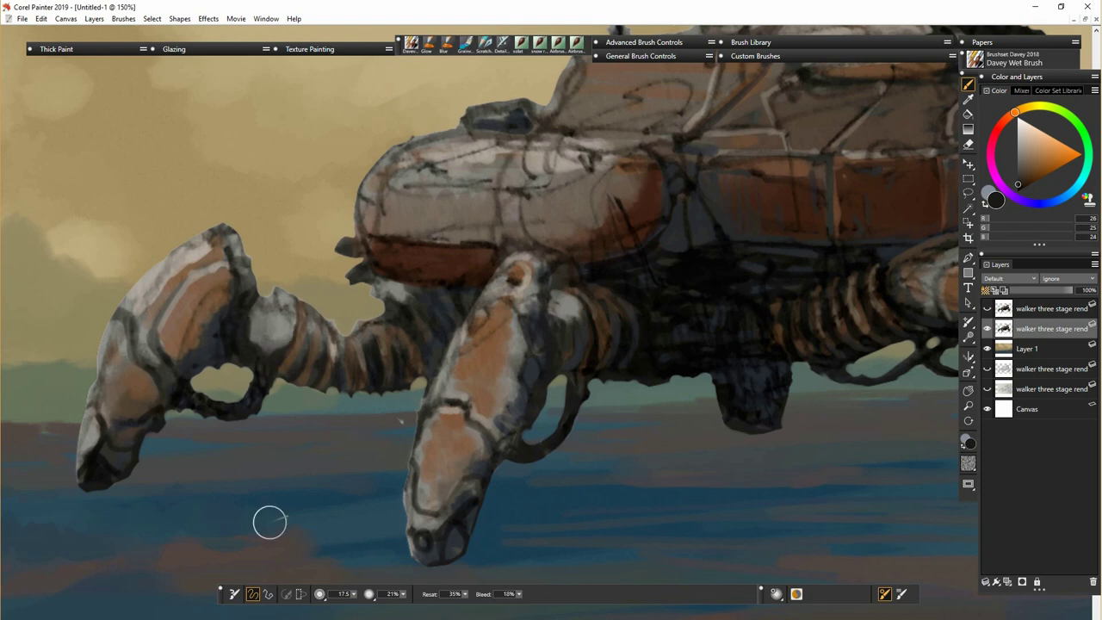
mouse_move(553, 291)
mouse_down()
mouse_move(585, 309)
mouse_move(572, 292)
mouse_move(579, 271)
mouse_move(677, 348)
mouse_move(556, 275)
mouse_move(587, 288)
mouse_up()
- Sample near-black (12, 11, 10) and define the near front leg's contours, the front hull's seams and the vent on top
alt+click(556, 275)
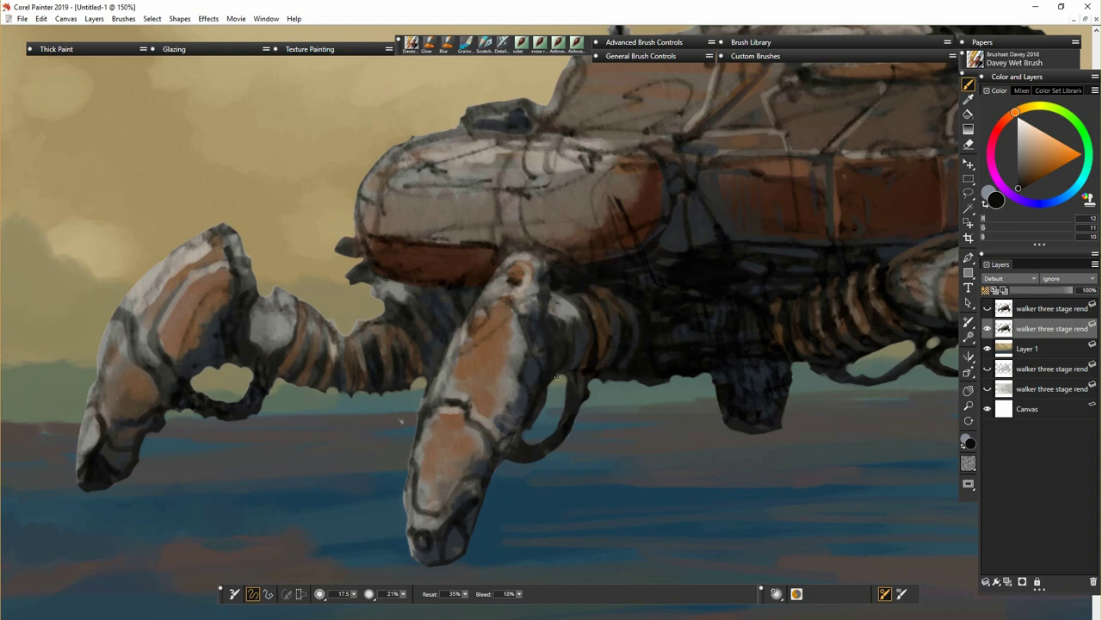
mouse_move(574, 388)
mouse_down()
mouse_move(507, 477)
mouse_move(485, 433)
mouse_move(467, 482)
mouse_up()
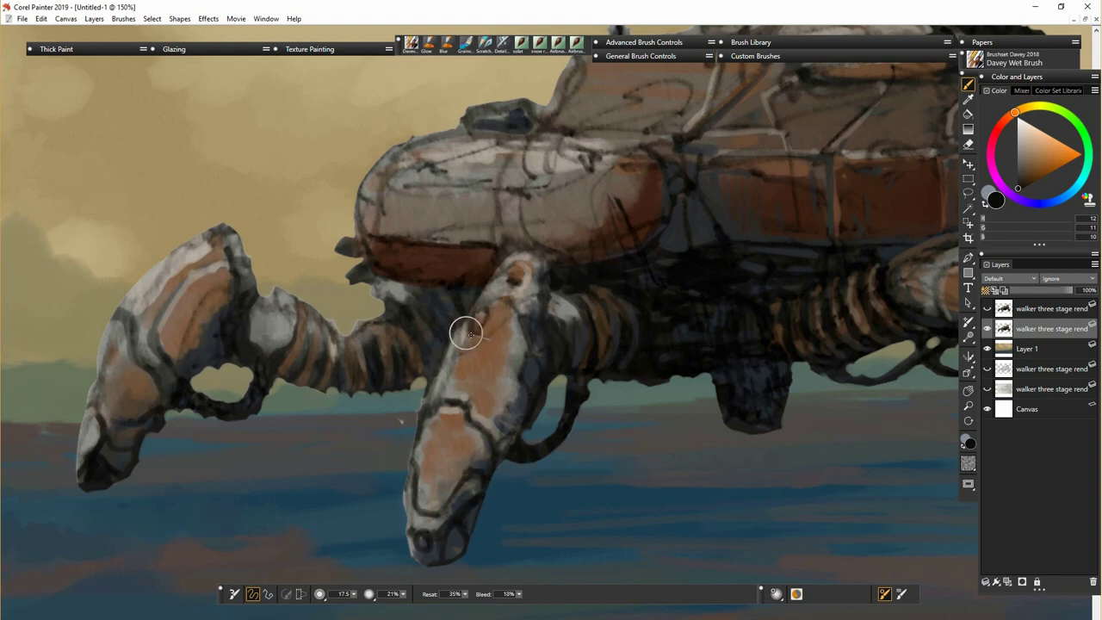
drag(509, 277, 535, 285)
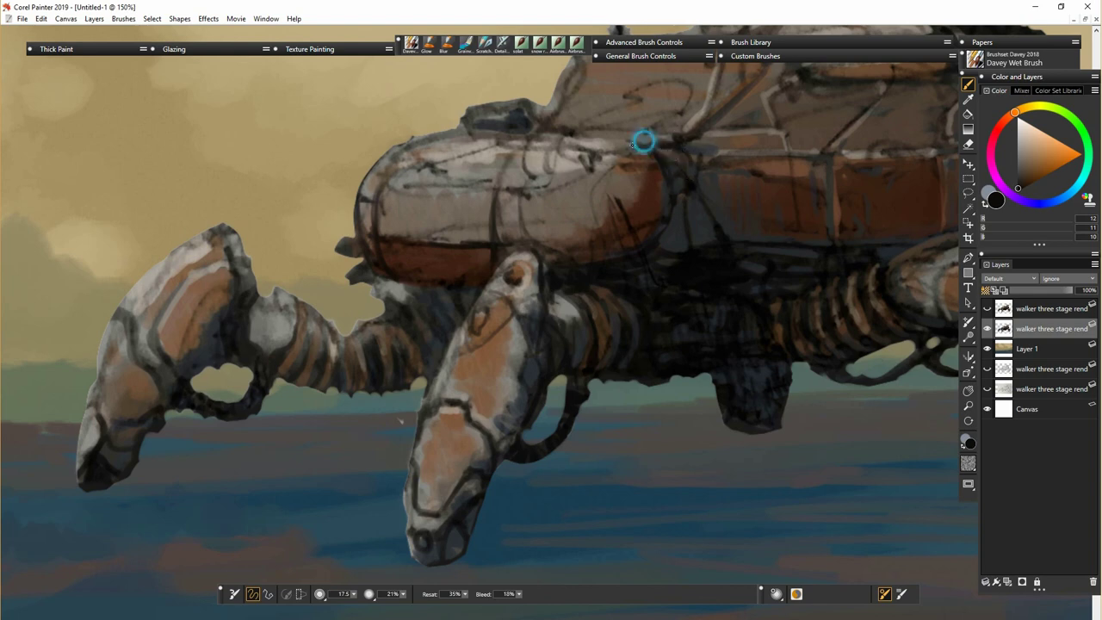
mouse_move(482, 121)
mouse_down()
mouse_move(512, 129)
mouse_move(482, 107)
mouse_move(536, 127)
mouse_up()
mouse_move(609, 151)
mouse_down()
mouse_move(543, 149)
mouse_move(635, 152)
mouse_up()
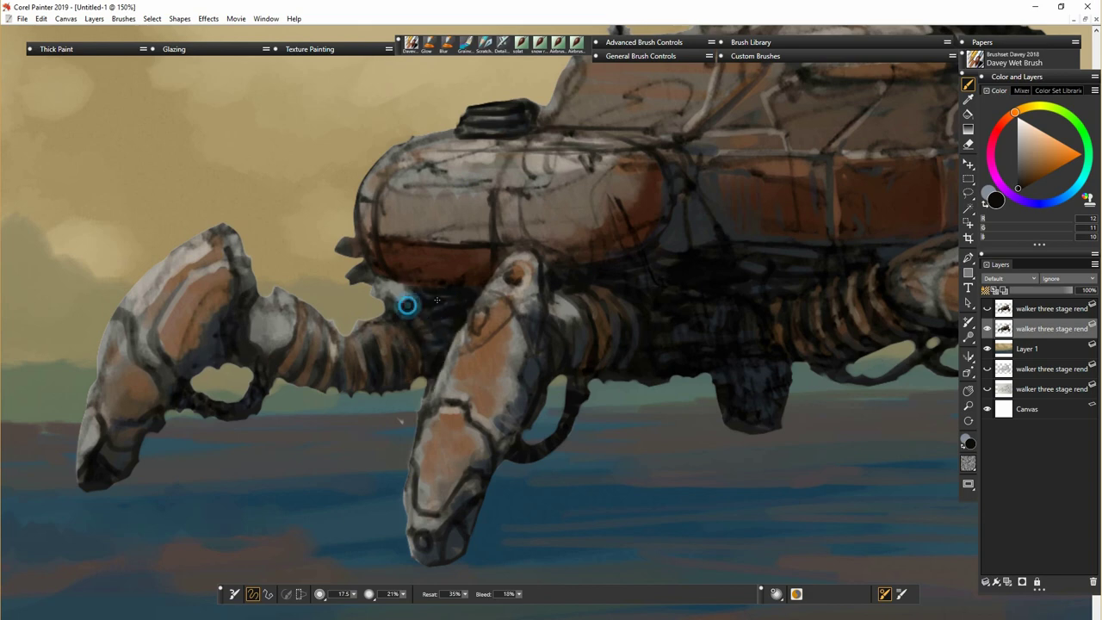
- Erase stray fringe around the walker's silhouette, reducing the eraser size to 10.8 for the gap between hull and rear leg
key(n)
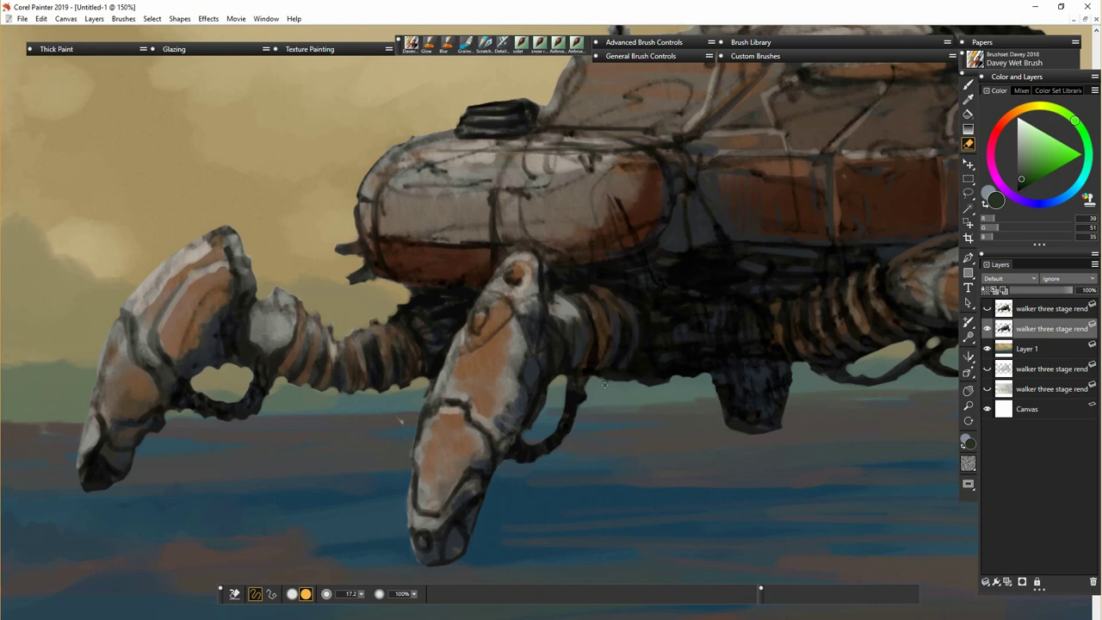
drag(743, 475, 393, 373)
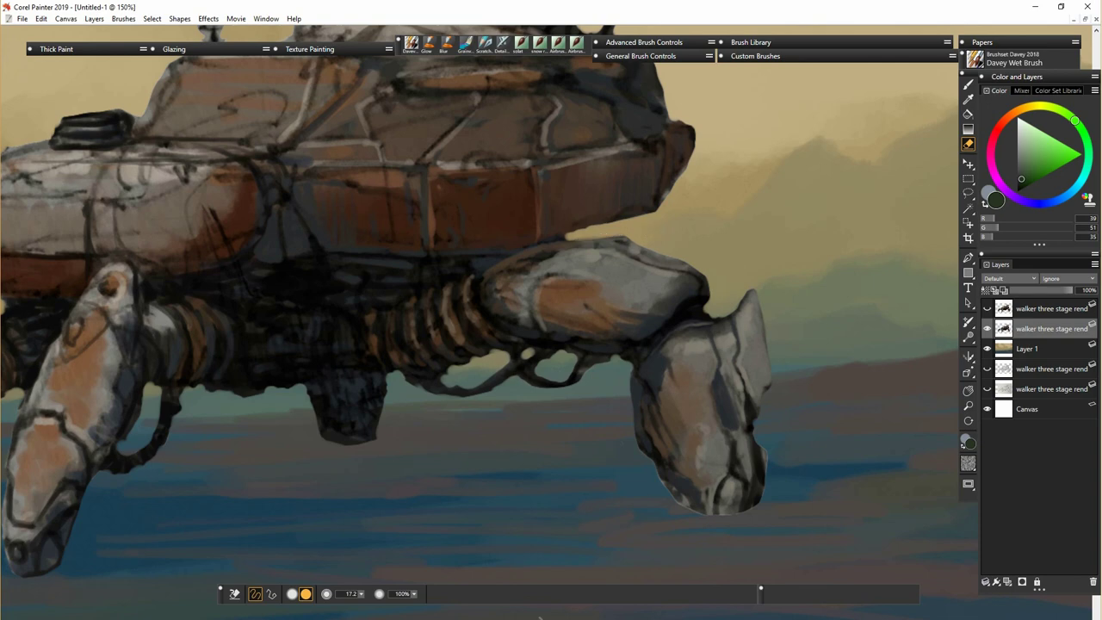
drag(362, 594, 355, 595)
drag(520, 251, 496, 258)
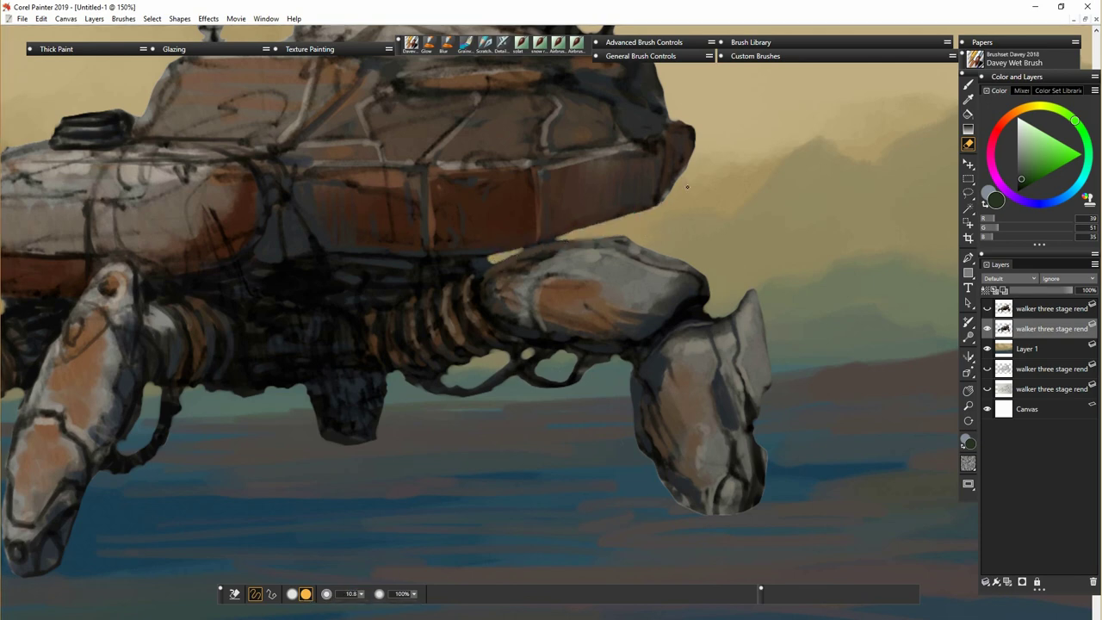
- Lasso the short central leg, move it onto its own layer above the walker layer and lower it slightly
key(ctrl+alt+0)
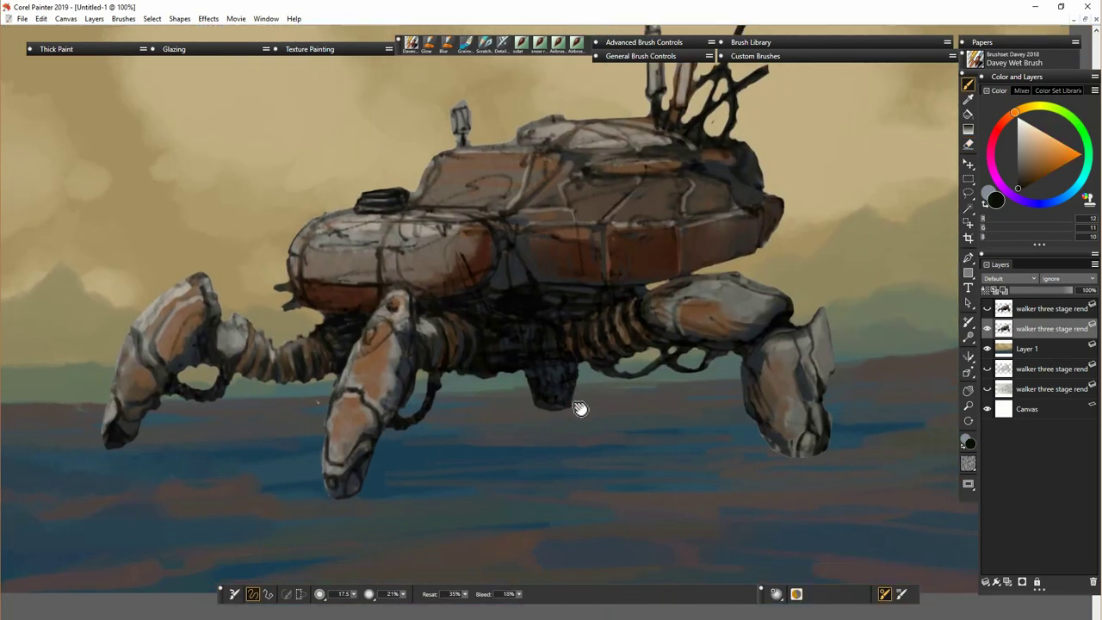
mouse_move(580, 406)
mouse_down()
mouse_move(595, 463)
mouse_move(541, 438)
mouse_move(574, 462)
mouse_up()
key(l)
right_click(567, 451)
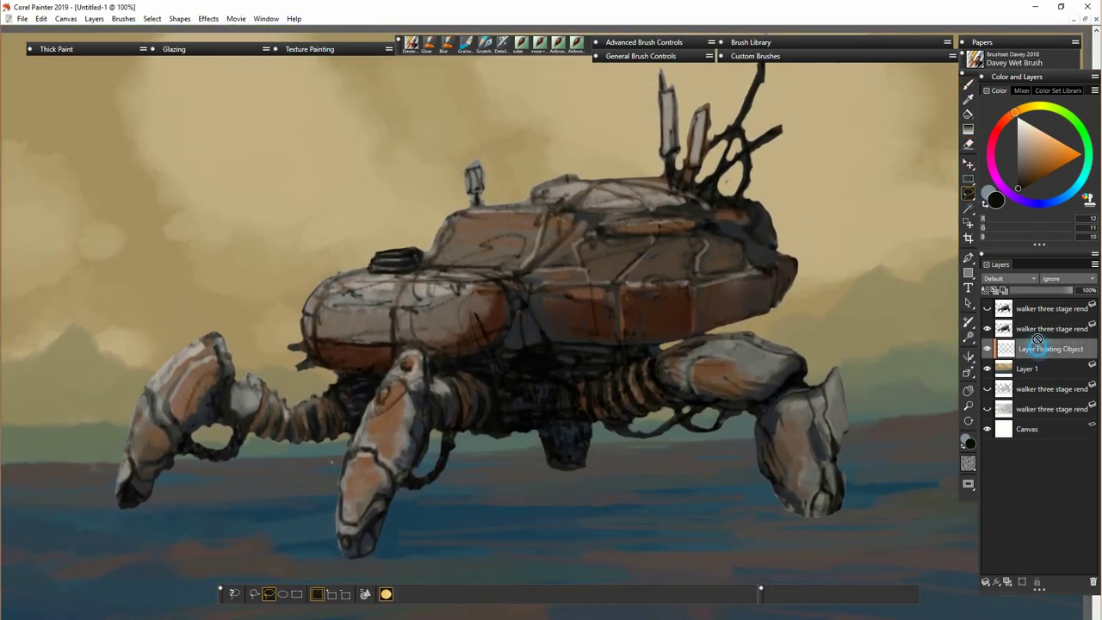
drag(1038, 348, 1037, 325)
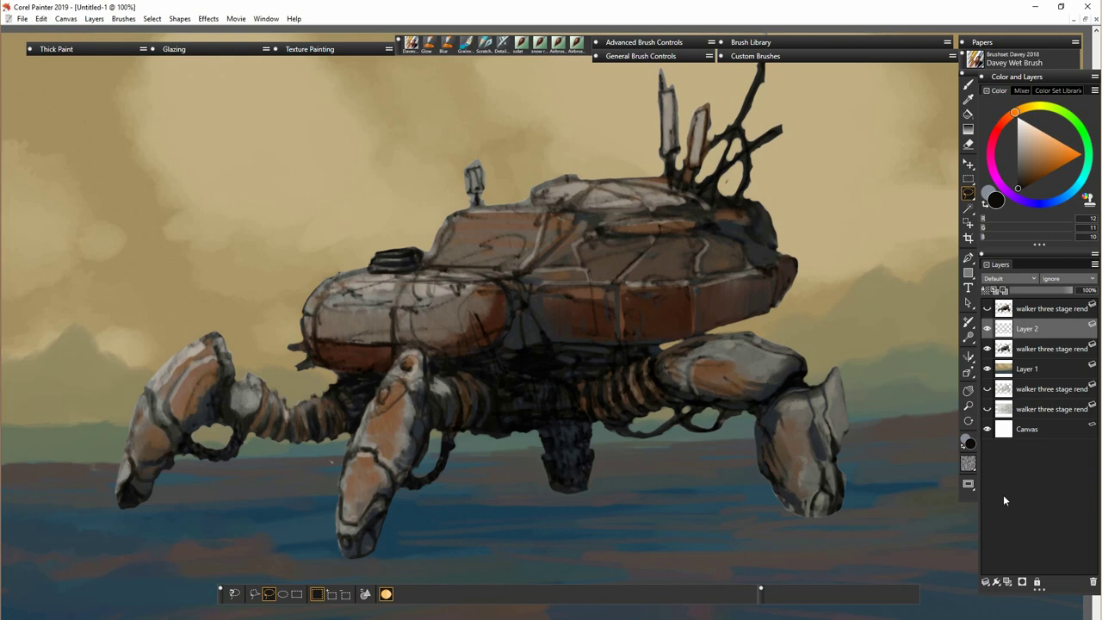
- Lasso the far front leg with its ribbed joint on the walker layer and cut it onto a new layer
click(1032, 348)
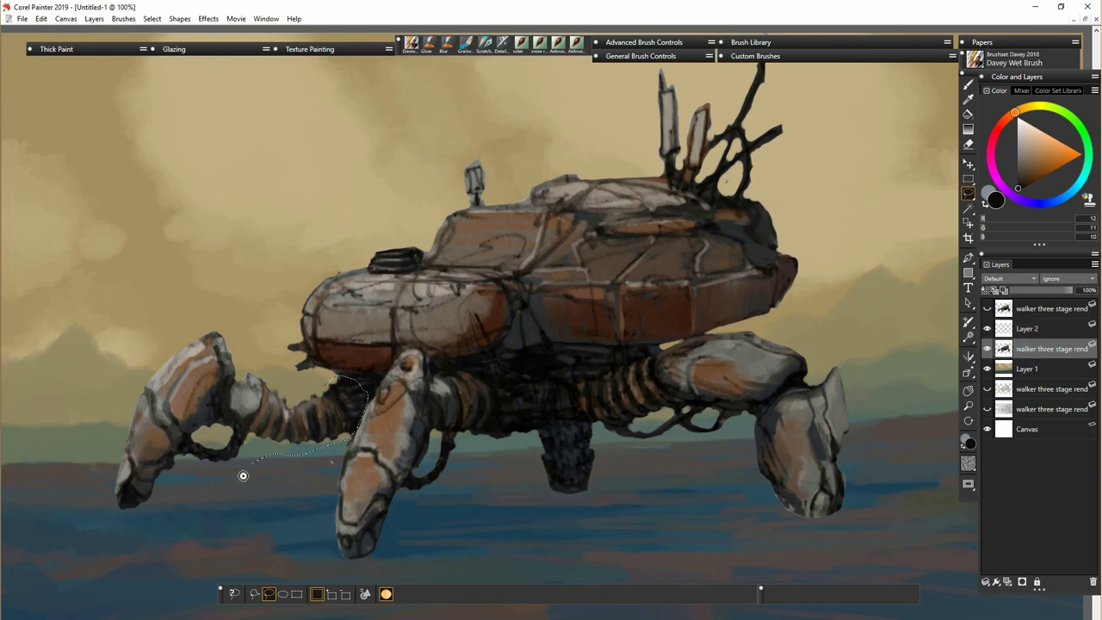
drag(243, 475, 197, 410)
right_click(197, 411)
click(245, 522)
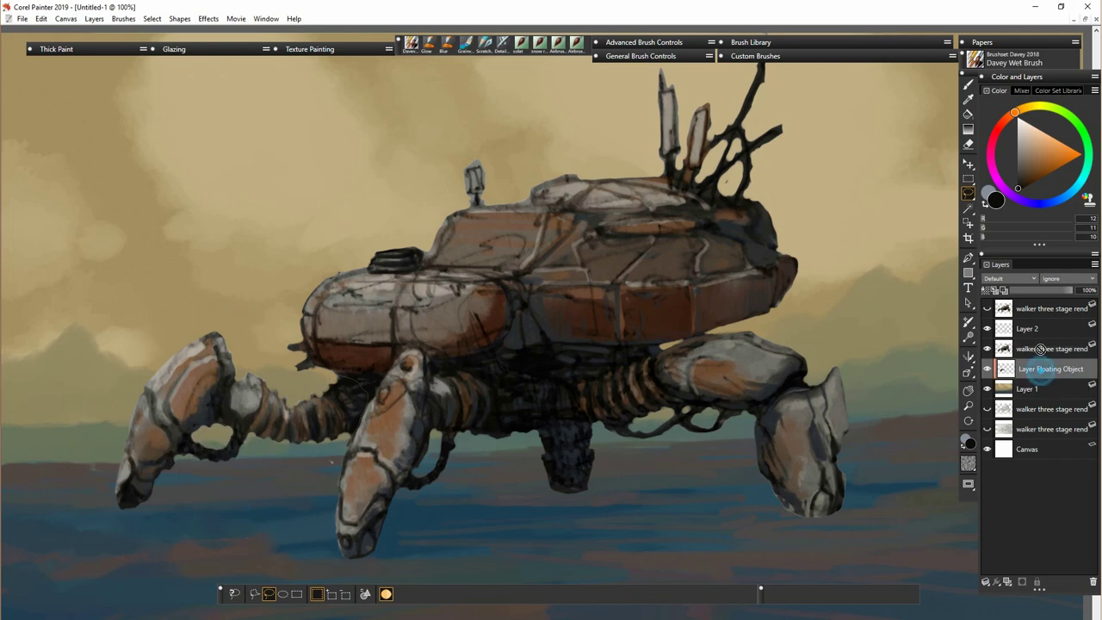
- Duplicate the far front leg's layer and hide one copy beneath the walker layer as a backup
key(ctrl+j)
drag(1040, 349, 1024, 397)
click(1027, 348)
click(987, 389)
- Shift the visible far front leg right and slightly down, closer to the hull, and place its layer beneath the walker layer
click(967, 164)
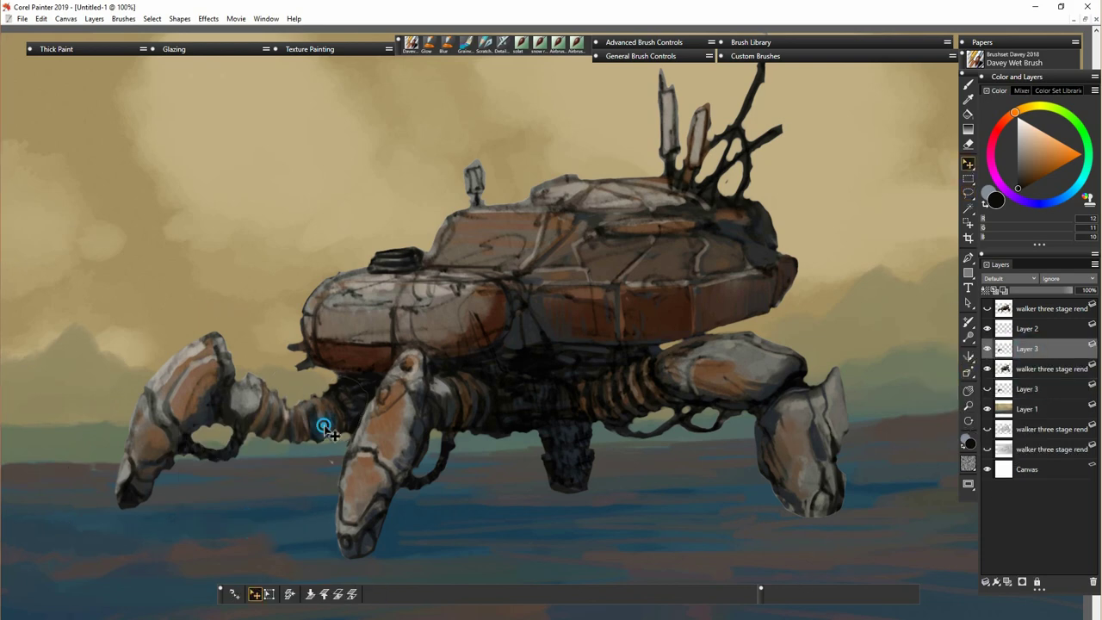
drag(324, 425, 349, 434)
drag(1031, 348, 1029, 378)
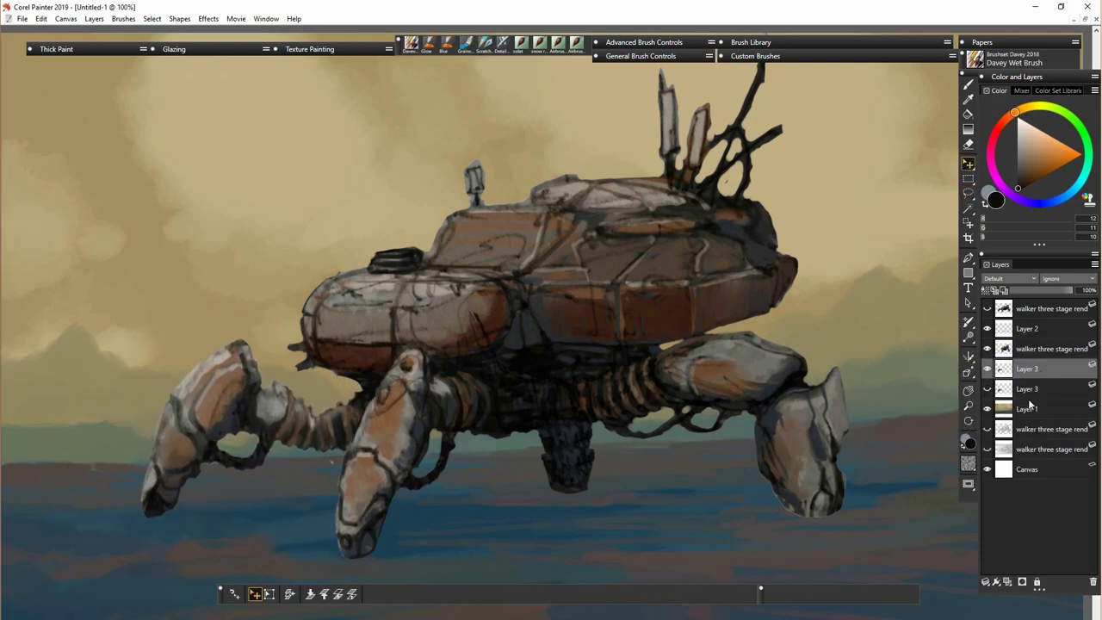
key(Right)
key(Right)
key(Right)
key(Right)
key(Right)
key(Right)
key(Right)
key(Right)
key(Right)
key(Right)
key(Right)
key(Right)
key(Right)
key(Right)
key(Right)
key(Right)
key(Right)
key(Right)
key(Right)
key(Right)
key(Down)
key(Down)
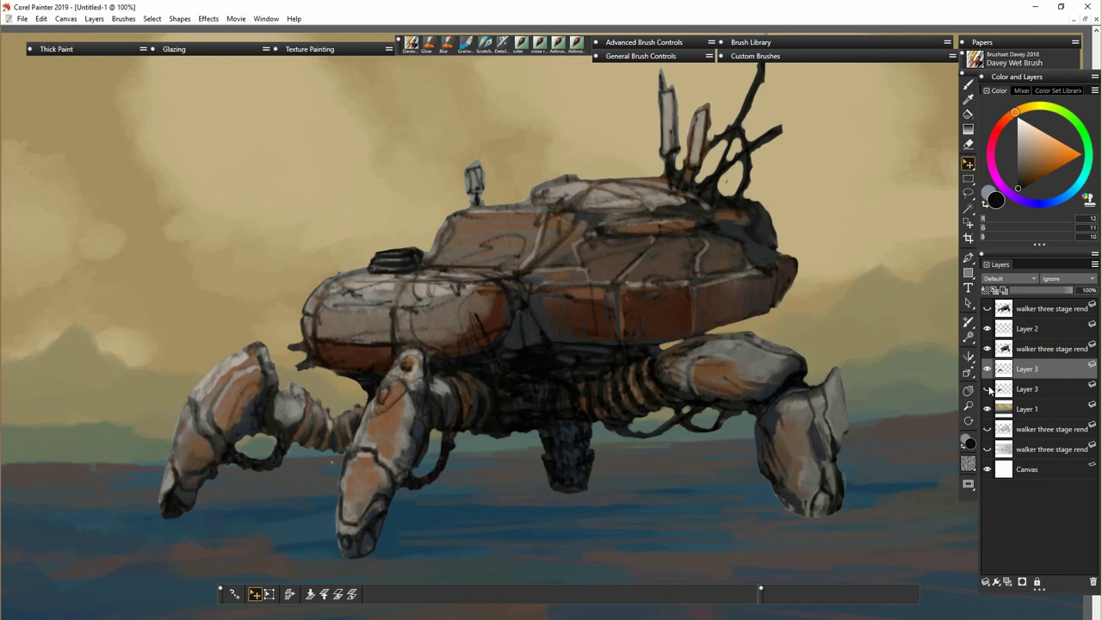
- Lasso the ribbed joint behind the near front leg on the walker layer and copy it to a new layer
click(1033, 349)
key(l)
drag(429, 380, 447, 436)
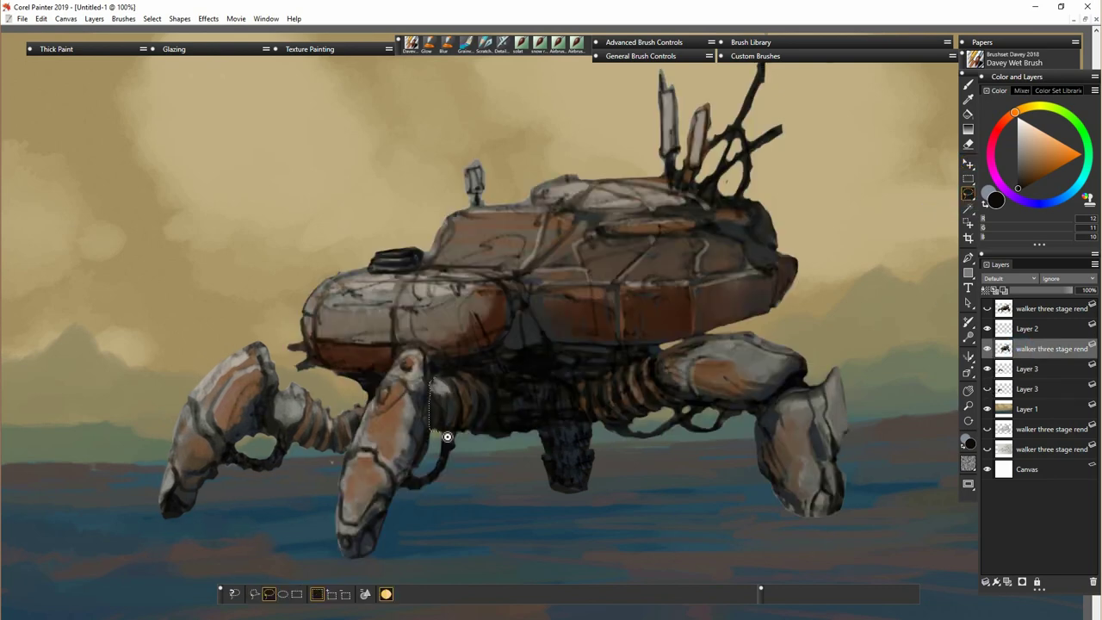
right_click(336, 411)
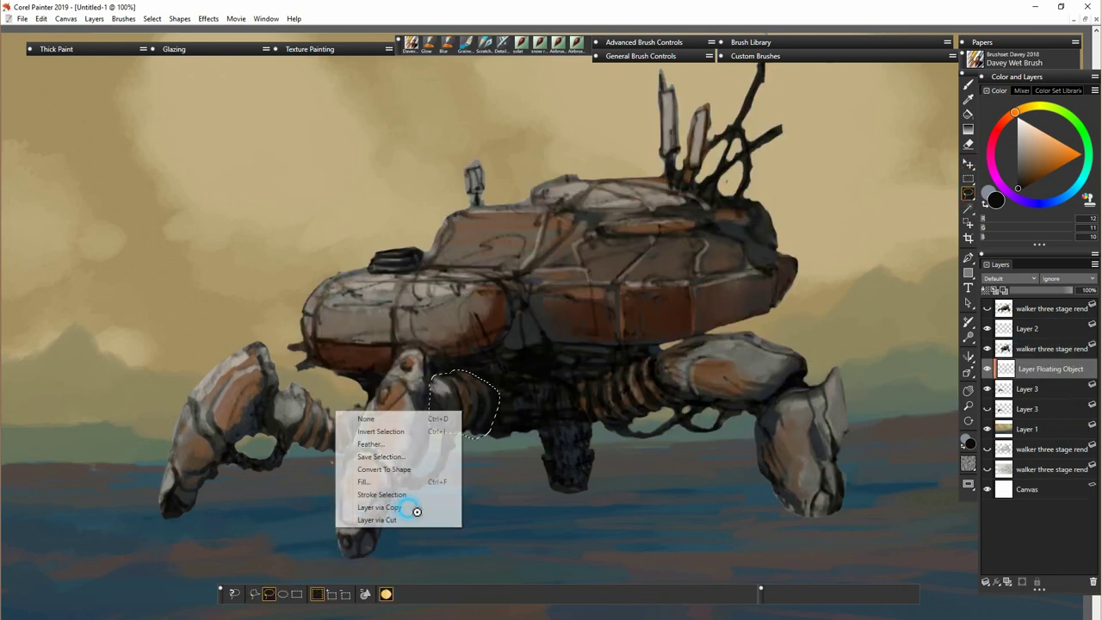
click(404, 508)
- Duplicate the copied ribbed joint's layer and offset the joint beside the near front leg
key(f)
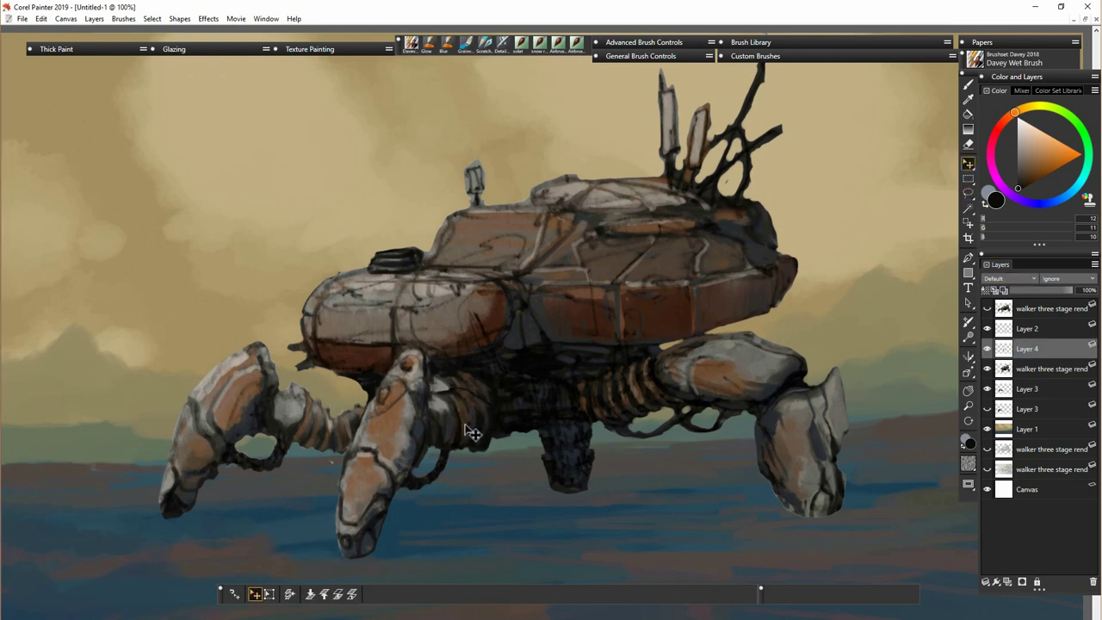
right_click(994, 348)
click(942, 369)
drag(482, 427, 468, 446)
- Transform the duplicated ribbed joint so its ribs extend toward the central leg, and apply the transformation
click(270, 593)
click(343, 594)
click(496, 425)
drag(532, 457, 510, 410)
click(358, 595)
key(Return)
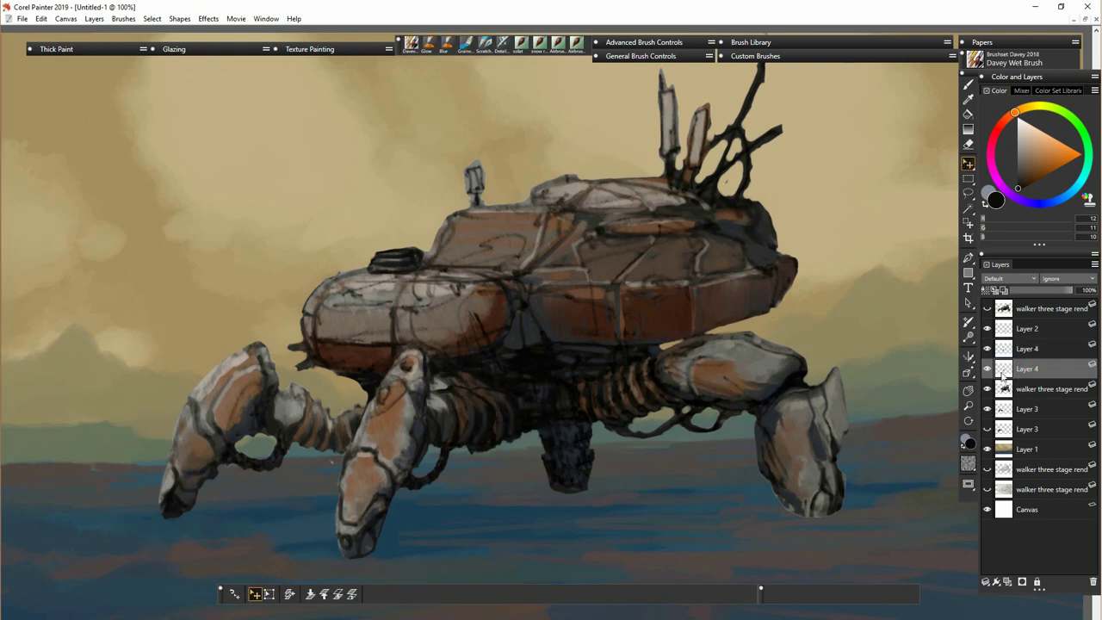
- Compare the two ribbed joint copies by toggling the upper copy's visibility and selecting each layer
click(987, 349)
click(987, 349)
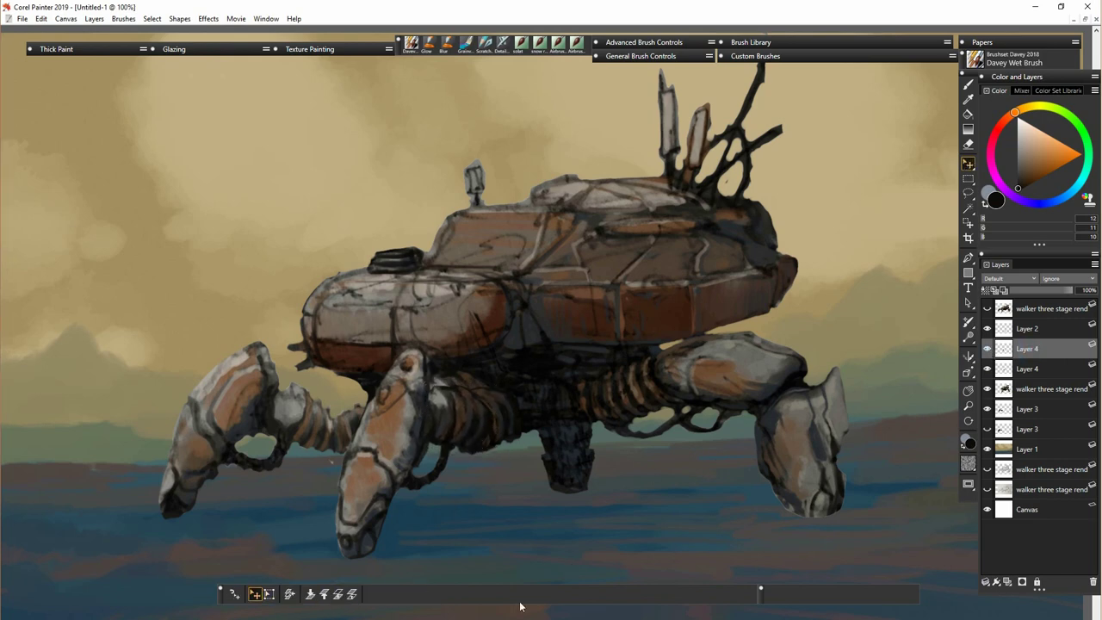
click(519, 431)
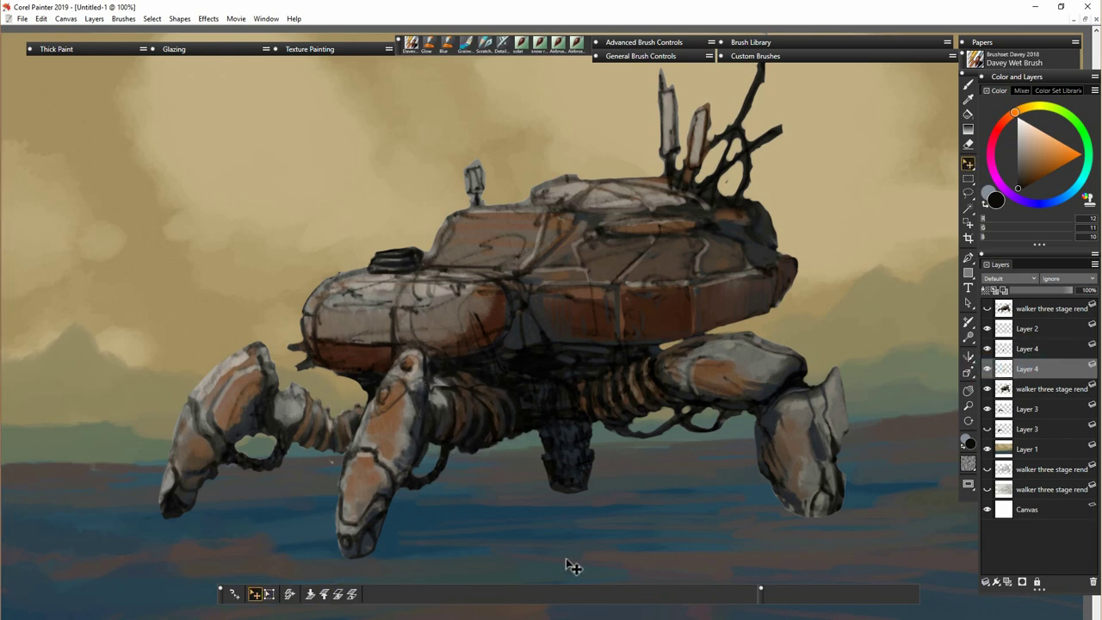
- Sample dark tones around the near front leg's ribbed joint on the walker layer and dab them beneath the hull
click(571, 448)
key(b)
alt+click(444, 379)
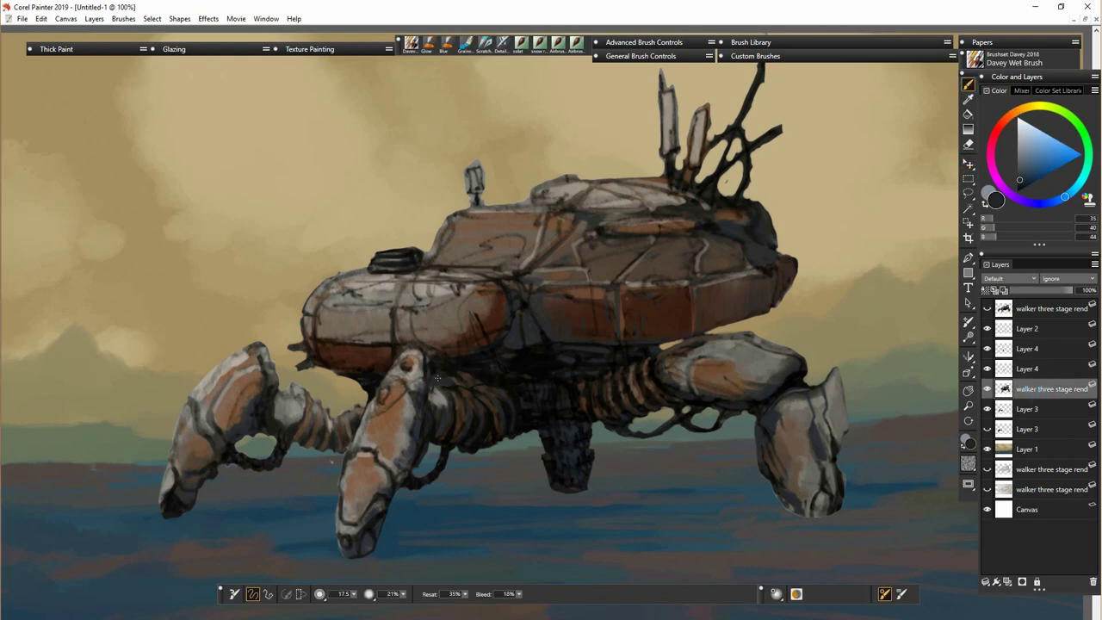
alt+click(449, 390)
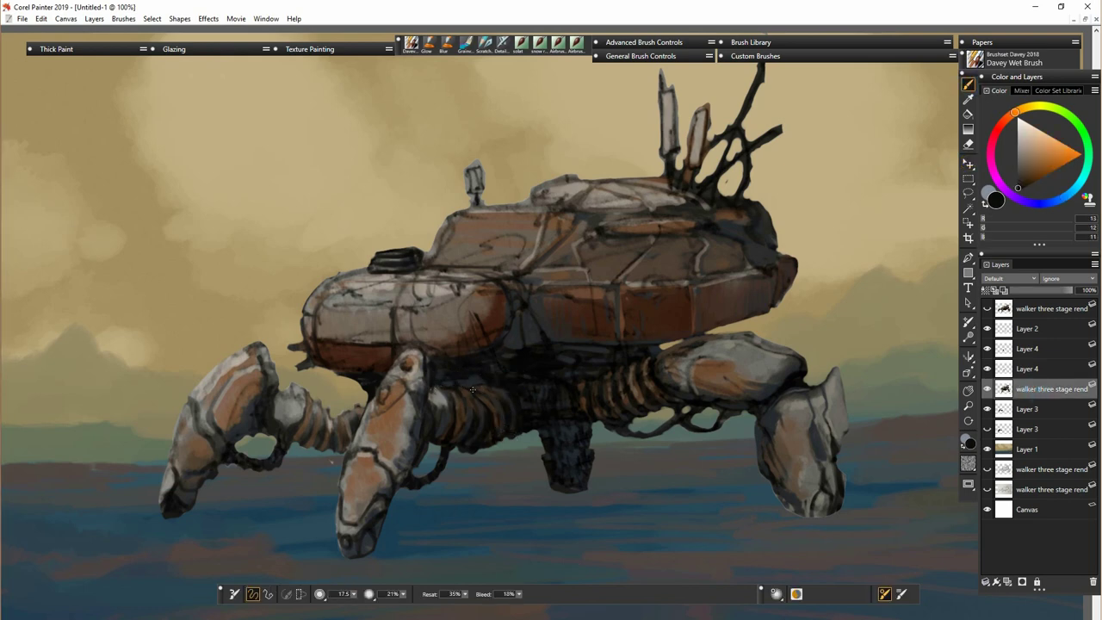
click(478, 359)
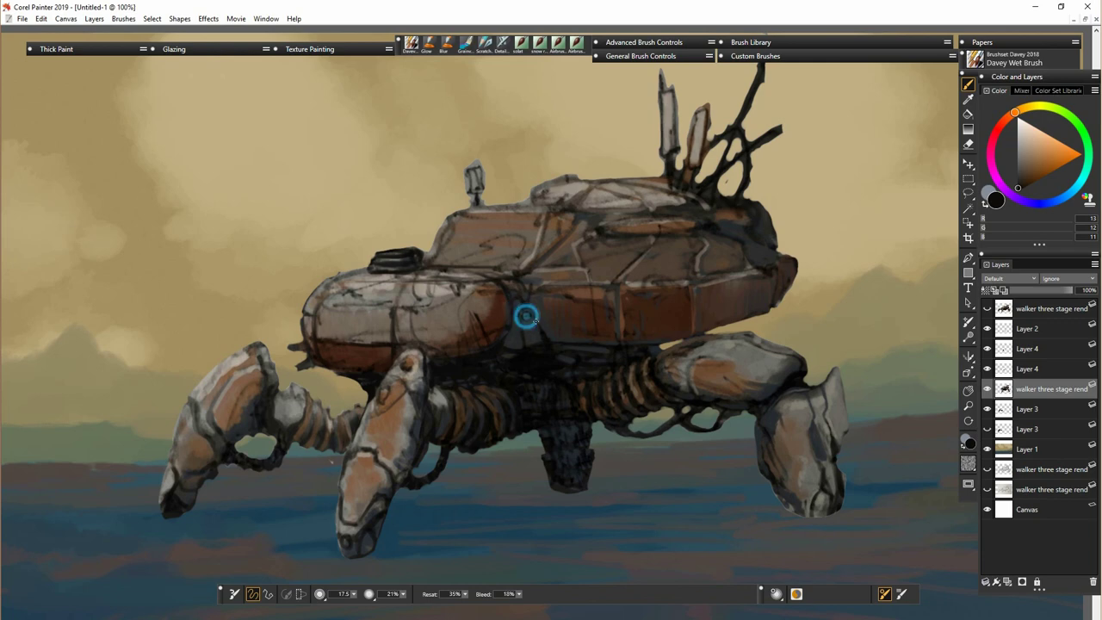
drag(526, 316, 528, 317)
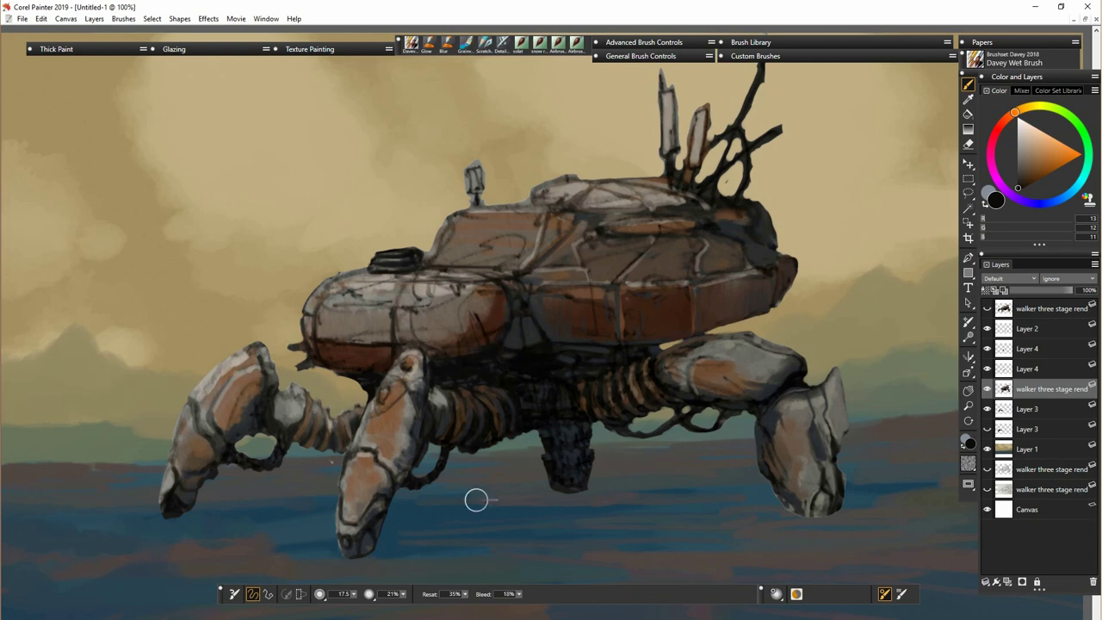
- Merge the two ribbed joint copies down into the walker layer
click(1029, 374)
click(968, 165)
click(269, 594)
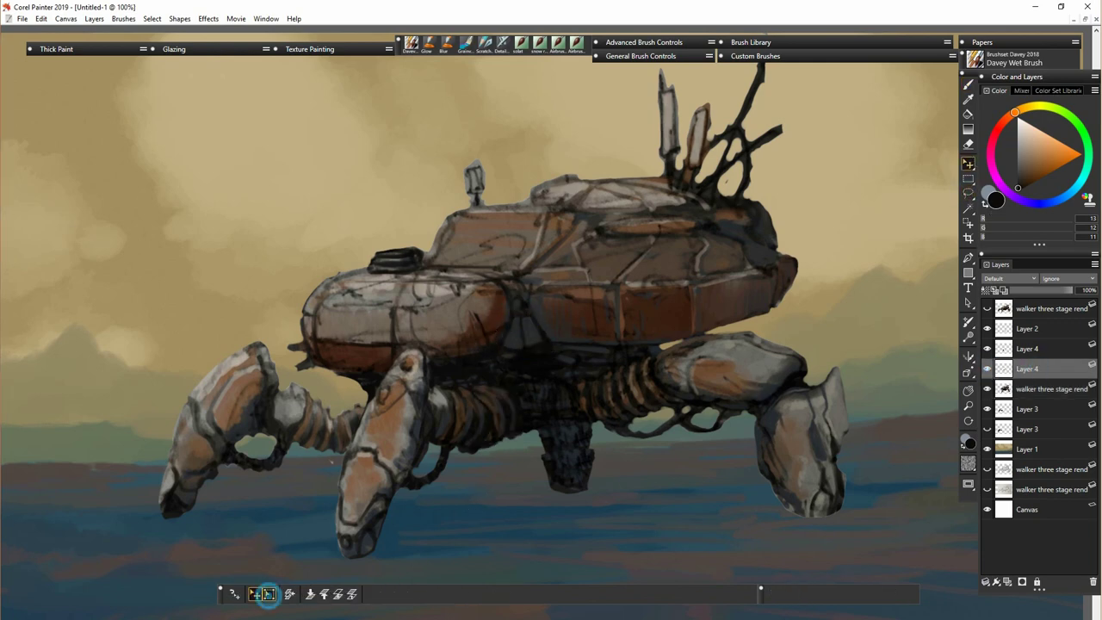
key(f)
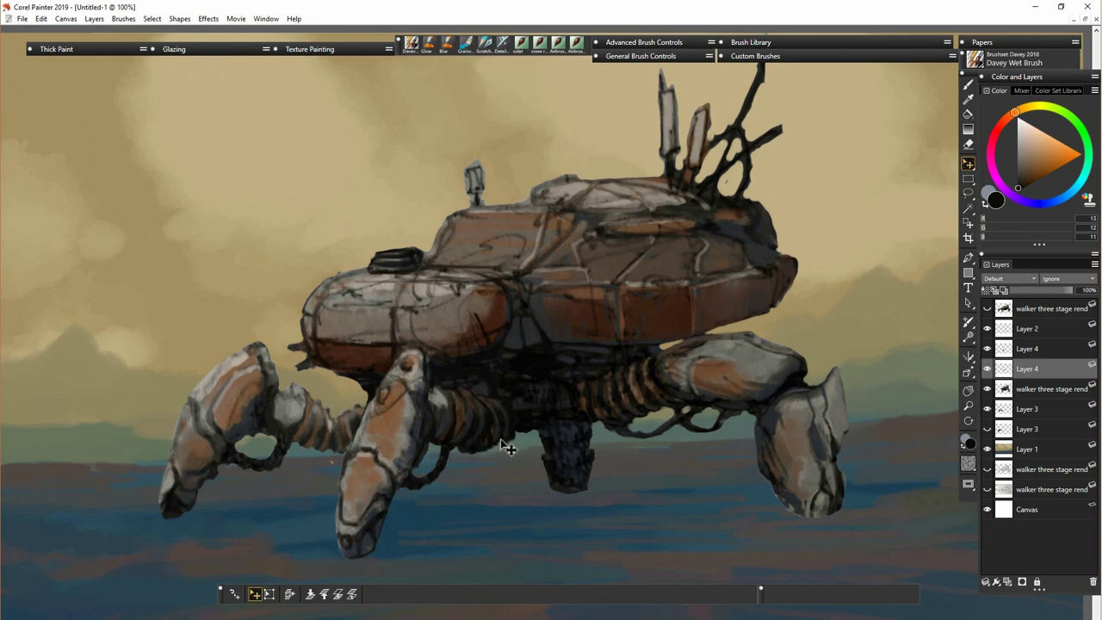
click(1005, 350)
key(Delete)
key(Delete)
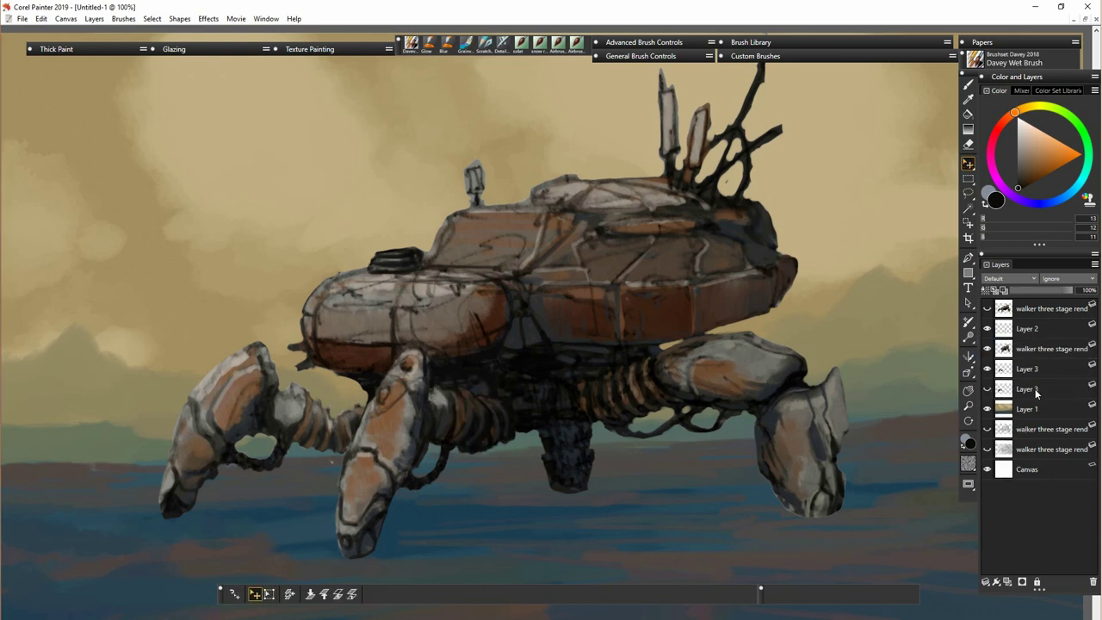
- Delete the hidden Layer 3 and merge Layer 2, the visible walker layer and the remaining Layer 3 into one layer
click(1036, 392)
key(Delete)
click(1036, 350)
click(987, 329)
click(987, 328)
click(1028, 329)
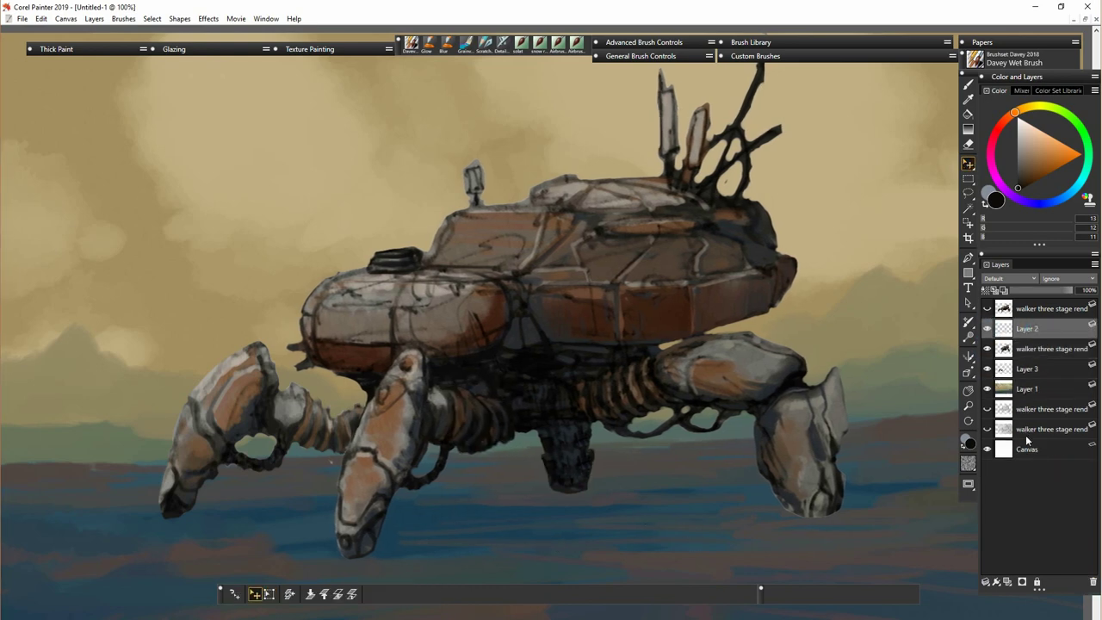
click(968, 145)
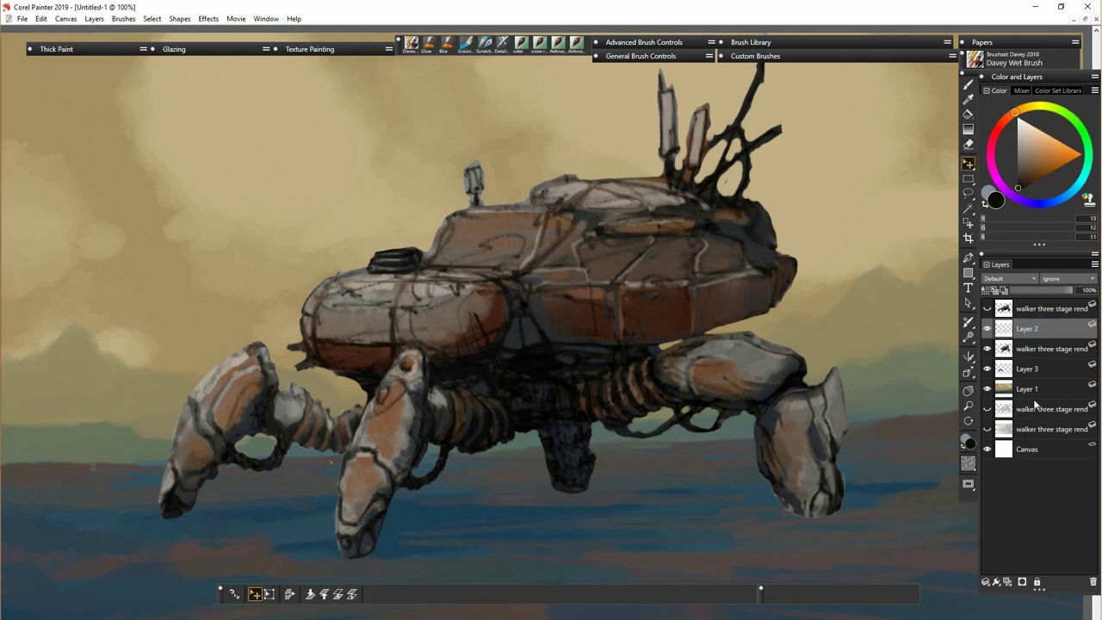
key(ctrl+e)
click(987, 329)
click(987, 329)
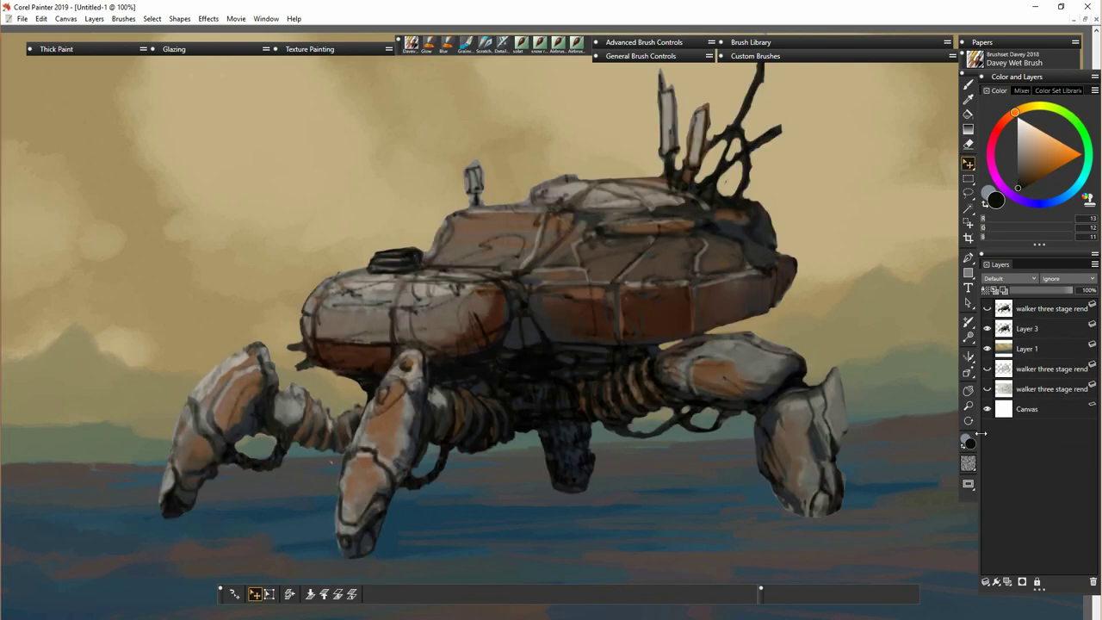
- Paint sampled blue-grey tones along the hull's rear and lower edges and on the rear leg's lower segment
click(1028, 330)
key(b)
alt+click(580, 469)
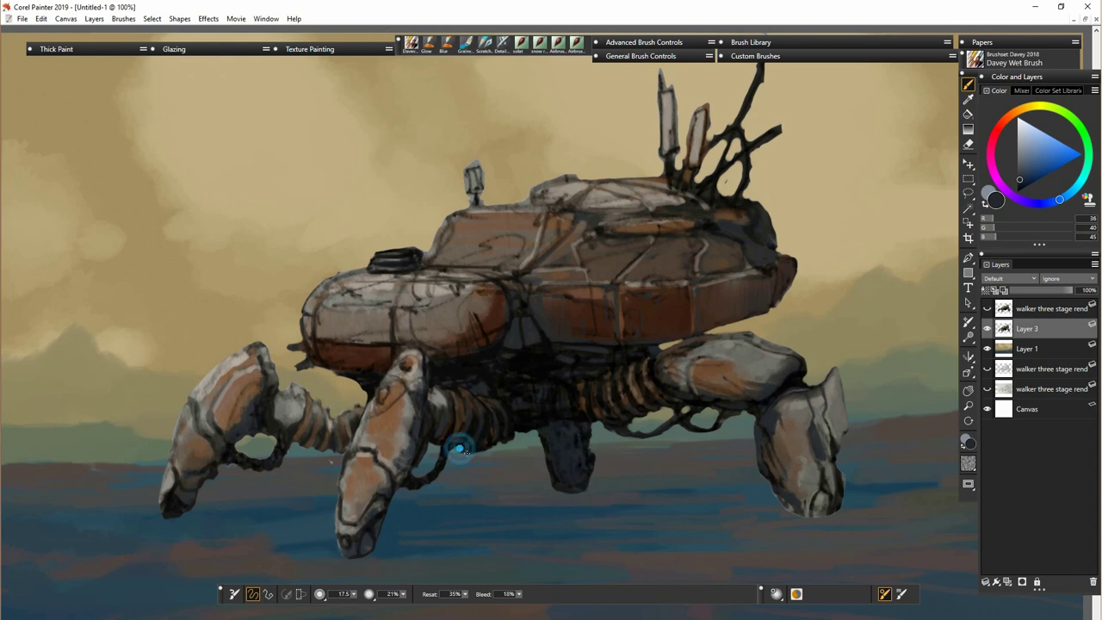
alt+click(771, 276)
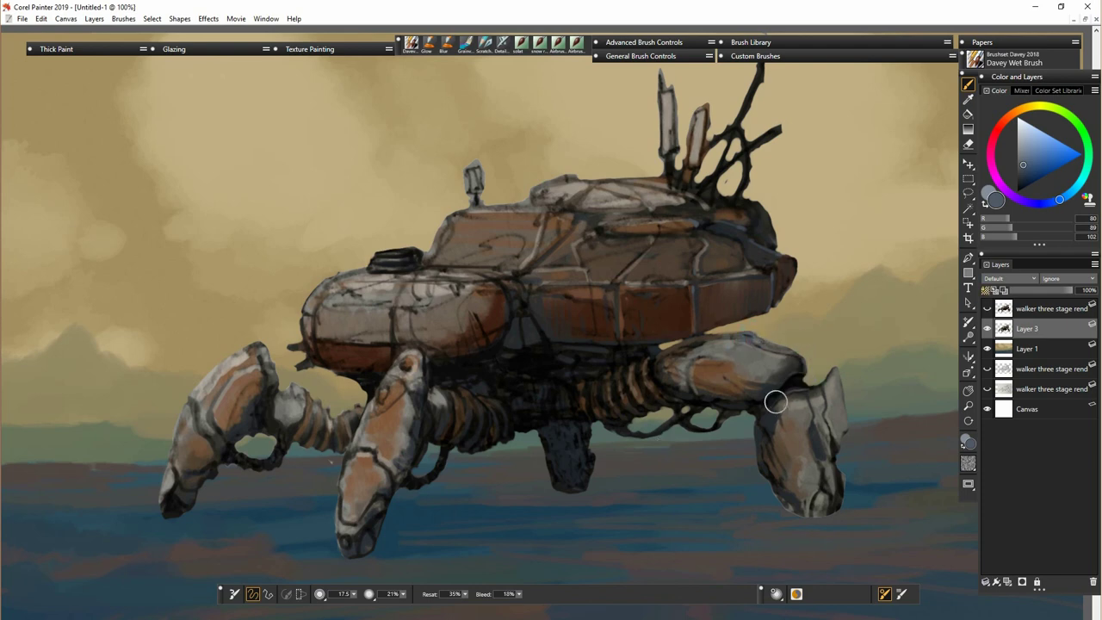
drag(812, 435, 820, 505)
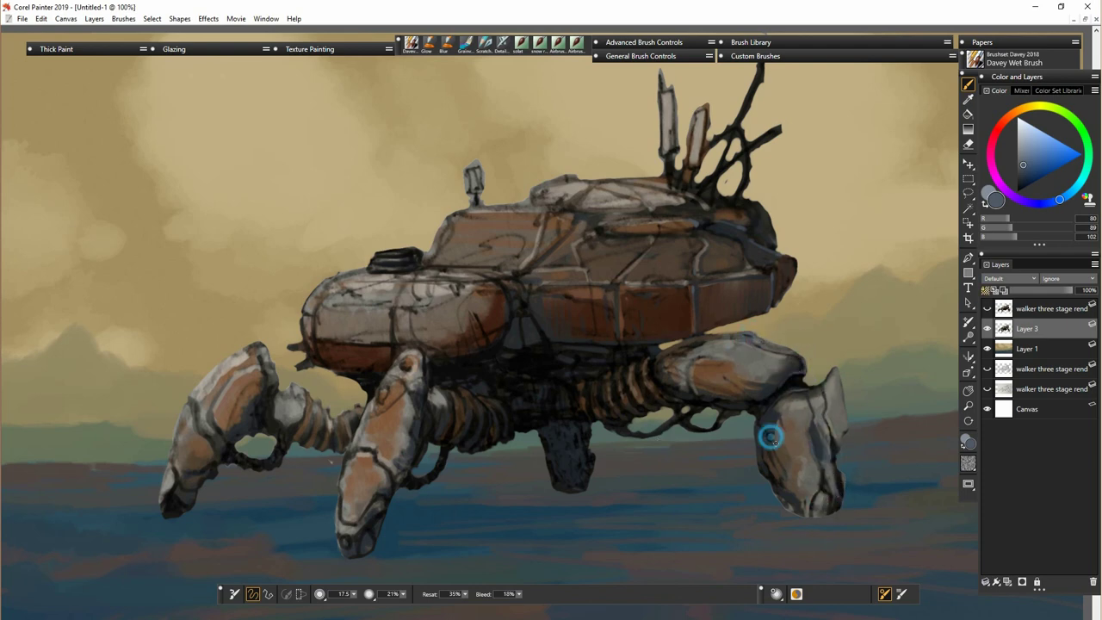
drag(770, 448, 768, 422)
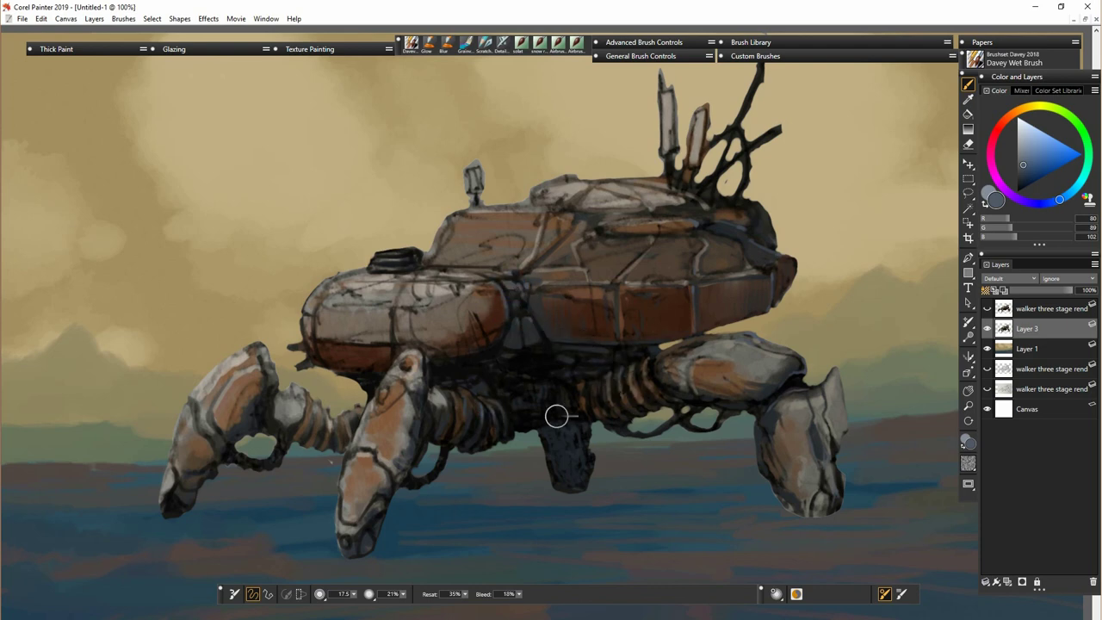
- Paint a dark curved seam with short crossing lines on the lower rear part of the front hull pod, using sampled browns
key(ctrl+plus)
key(ctrl+plus)
drag(546, 411, 742, 424)
alt+click(630, 420)
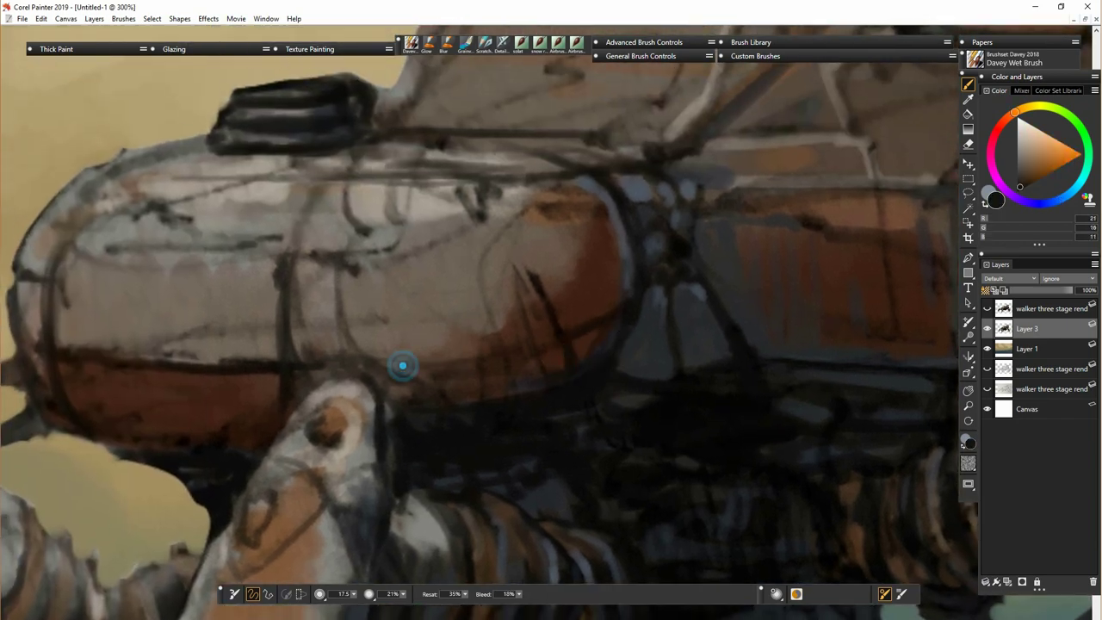
drag(401, 366, 562, 337)
alt+click(531, 352)
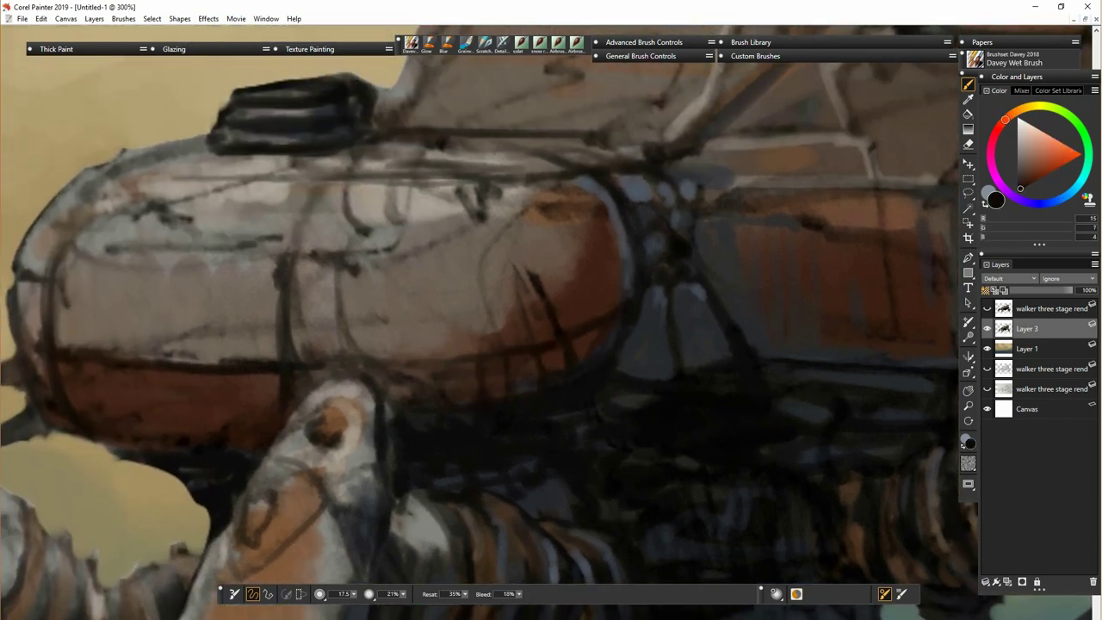
alt+click(548, 361)
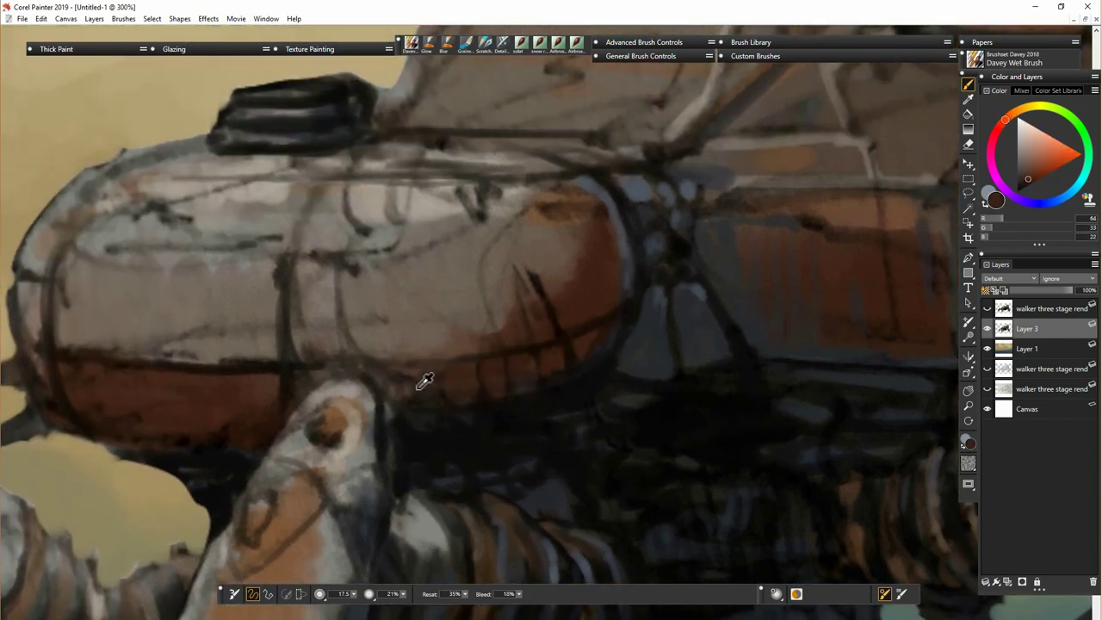
alt+click(484, 369)
alt+click(507, 336)
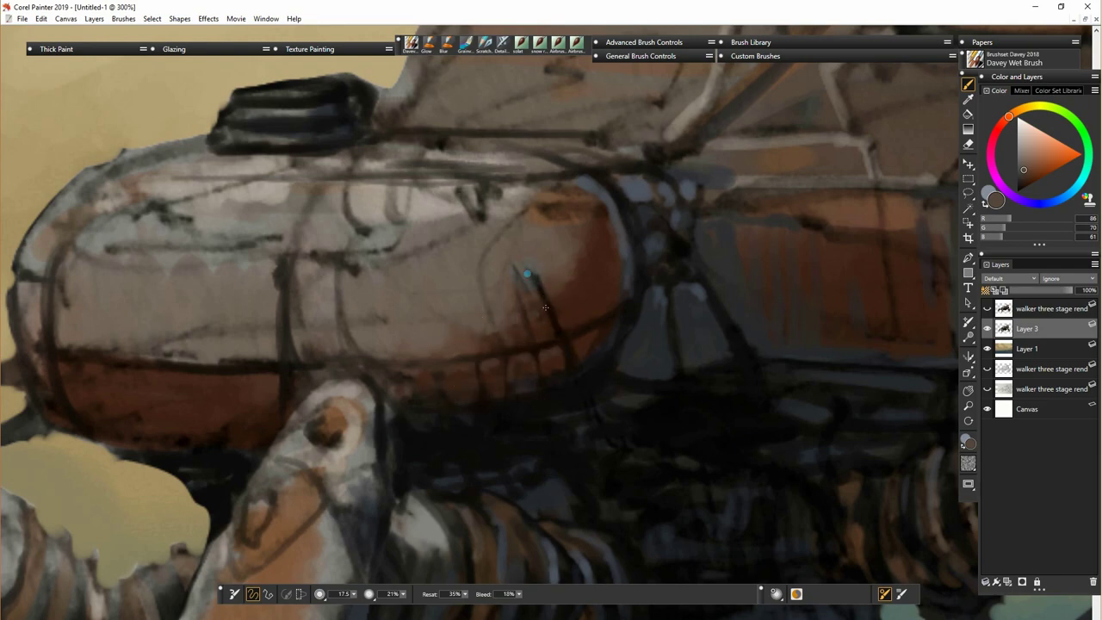
- Add a sampled light grey edge highlight along the curved panel line on the front hull pod
key(ctrl+alt+0)
key(ctrl+plus)
key(ctrl+plus)
key(ctrl+plus)
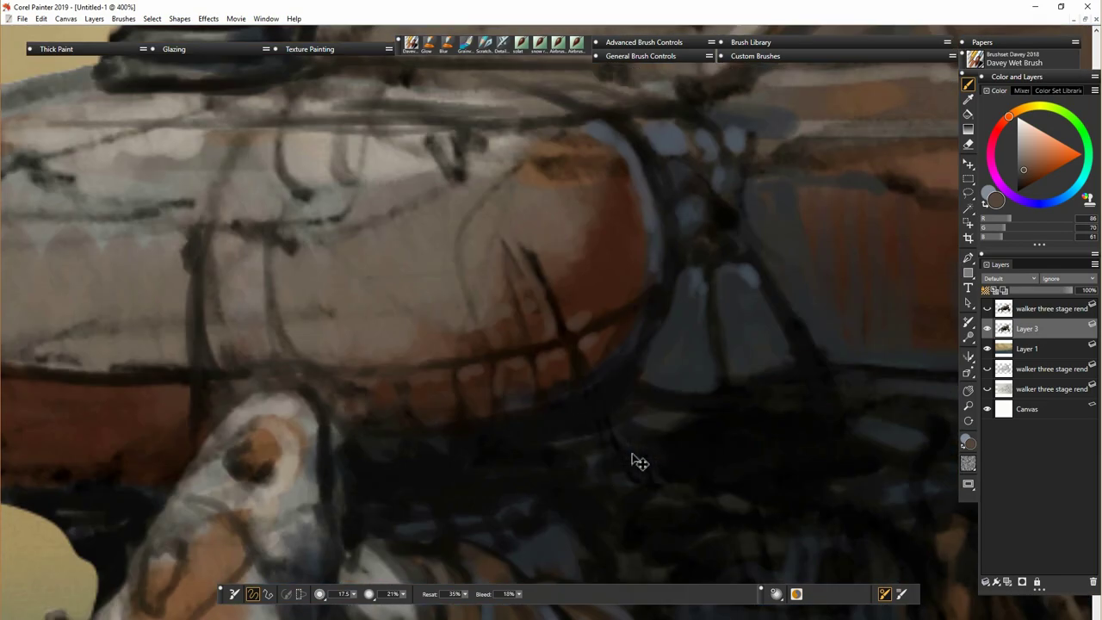
alt+click(431, 166)
mouse_move(452, 164)
mouse_down()
mouse_move(460, 213)
mouse_move(499, 204)
mouse_move(472, 238)
mouse_up()
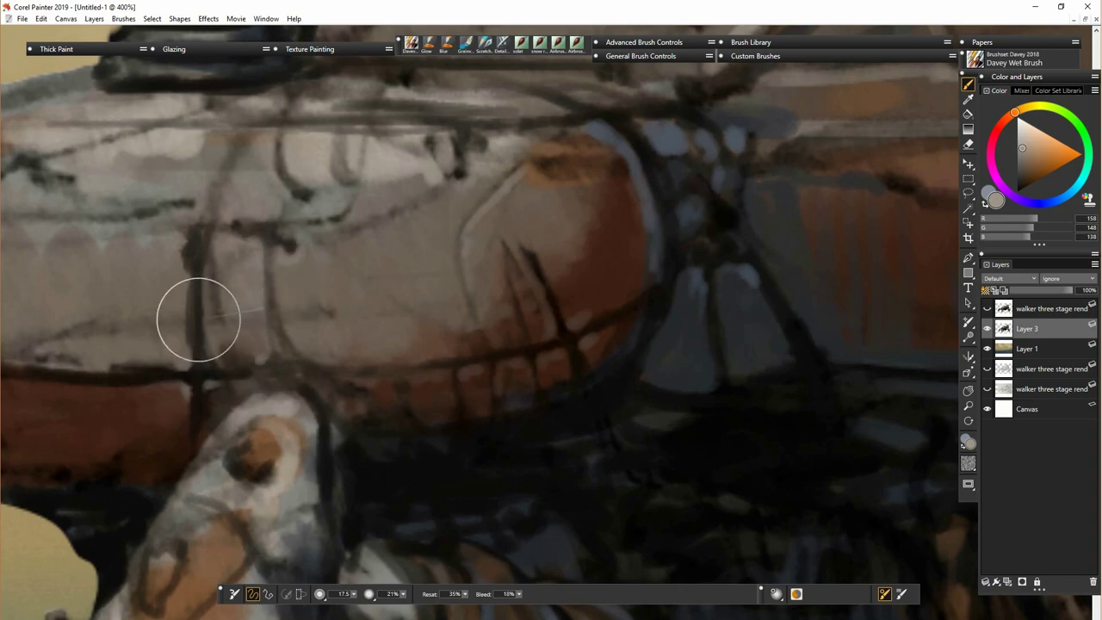
- Paint light grey highlights along the near front leg's upper edges, its orange panel border and round pivot
key(ctrl+minus)
key(ctrl+minus)
key(ctrl+minus)
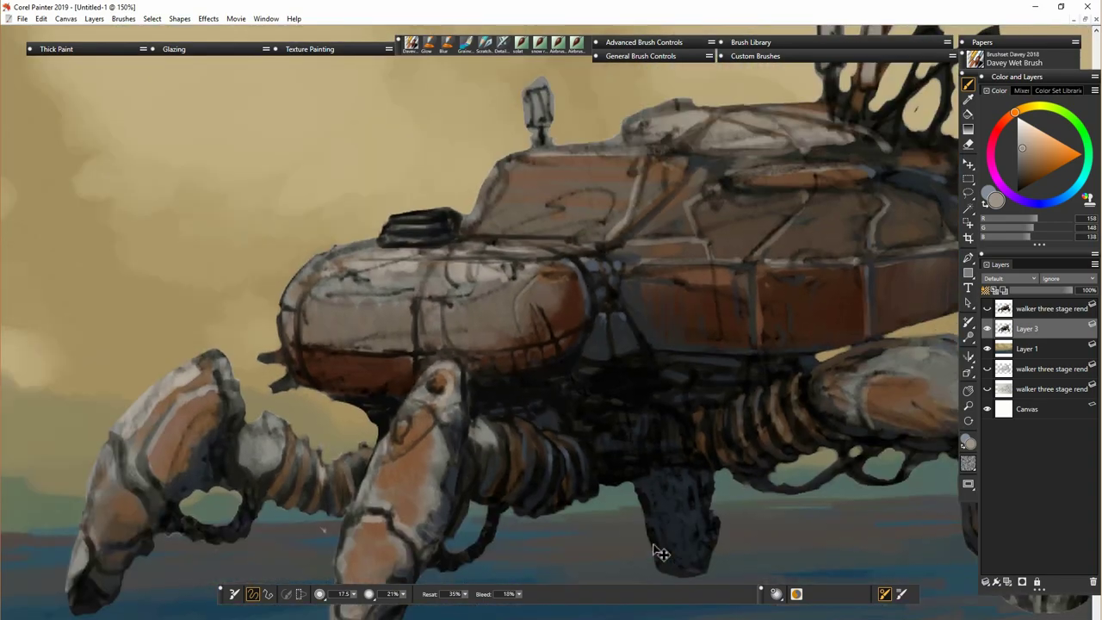
key(ctrl+minus)
key(ctrl+plus)
key(ctrl+plus)
key(ctrl+plus)
key(ctrl+plus)
drag(659, 551, 730, 408)
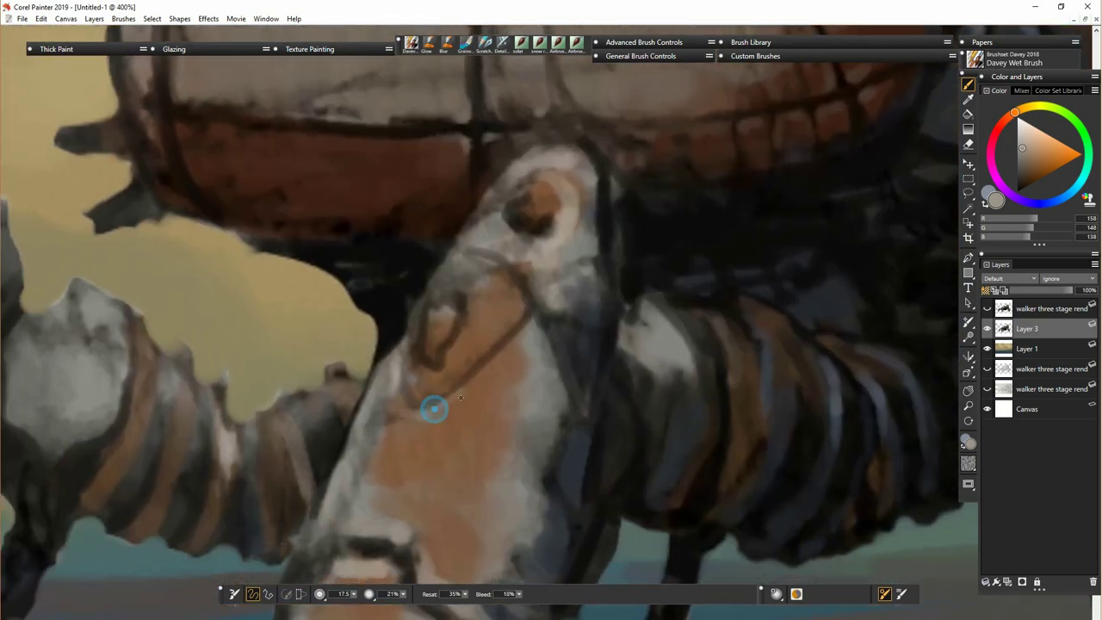
drag(434, 409, 516, 341)
mouse_move(442, 303)
mouse_down()
mouse_move(427, 341)
mouse_move(471, 217)
mouse_up()
drag(527, 187, 517, 213)
drag(542, 148, 579, 145)
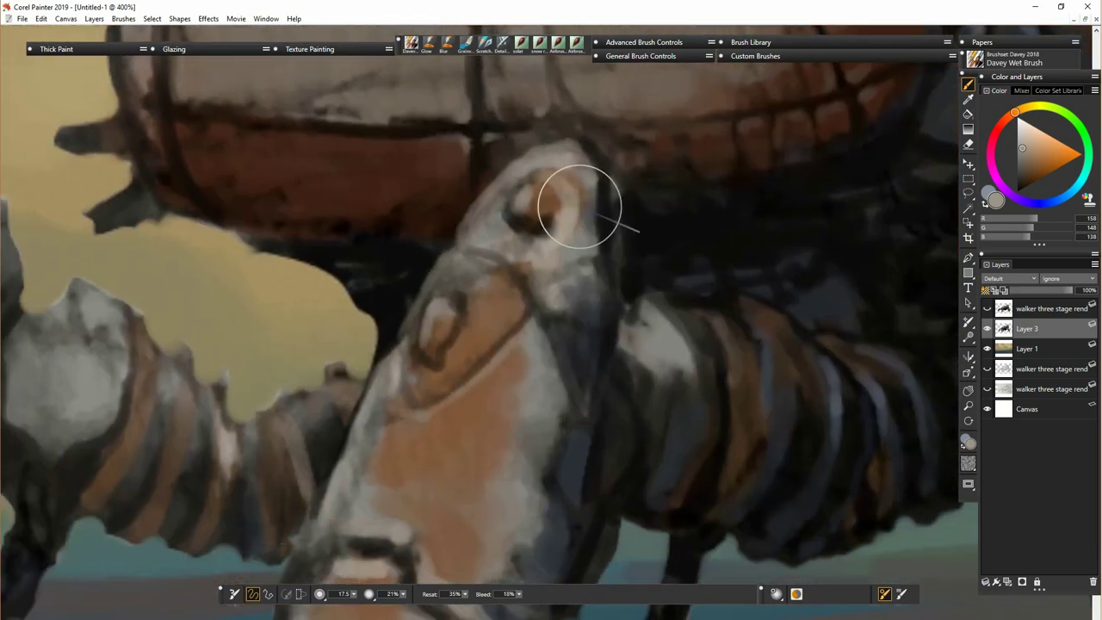
drag(388, 350, 495, 192)
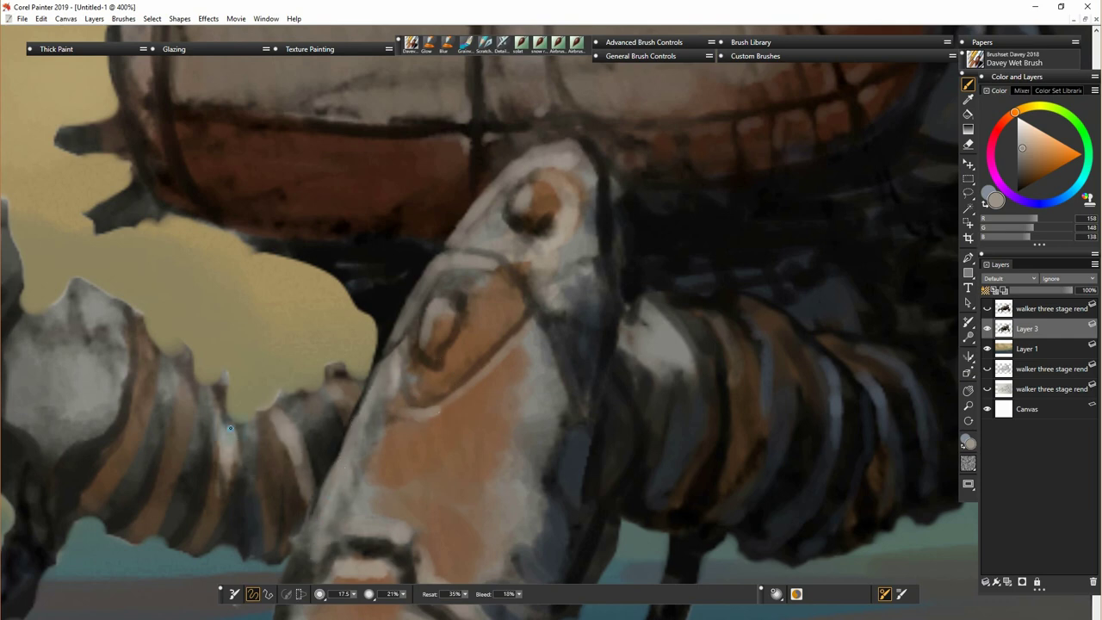
- Paint light grey highlights on the individual ribs of the far front leg's joint and sample a darker grey
mouse_move(457, 558)
mouse_down()
mouse_move(607, 412)
mouse_move(755, 517)
mouse_up()
drag(486, 348, 477, 425)
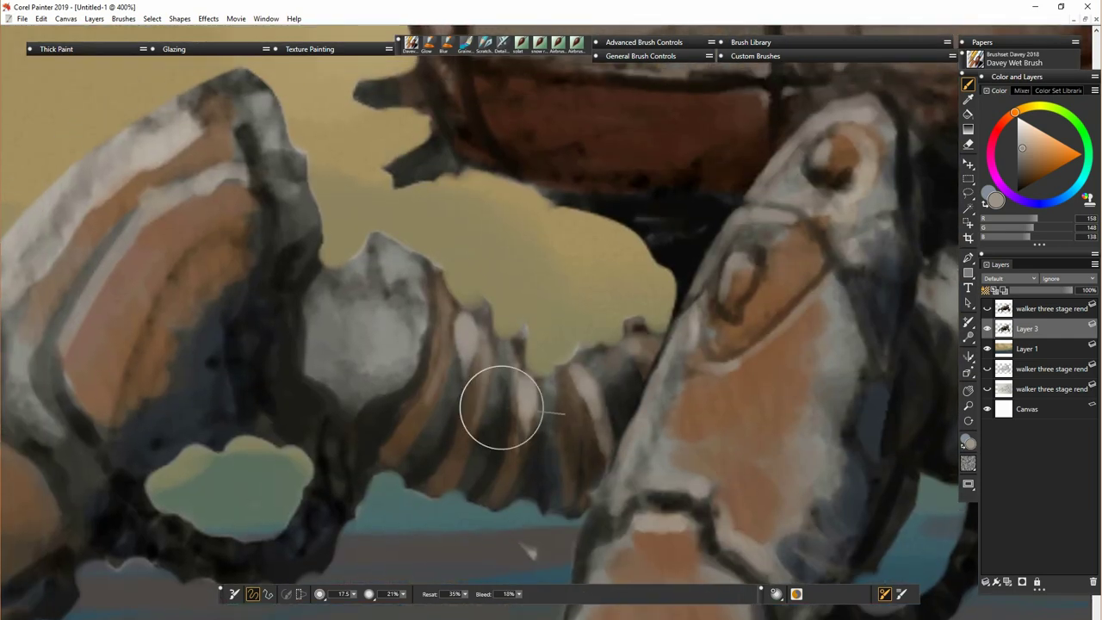
drag(549, 385, 548, 427)
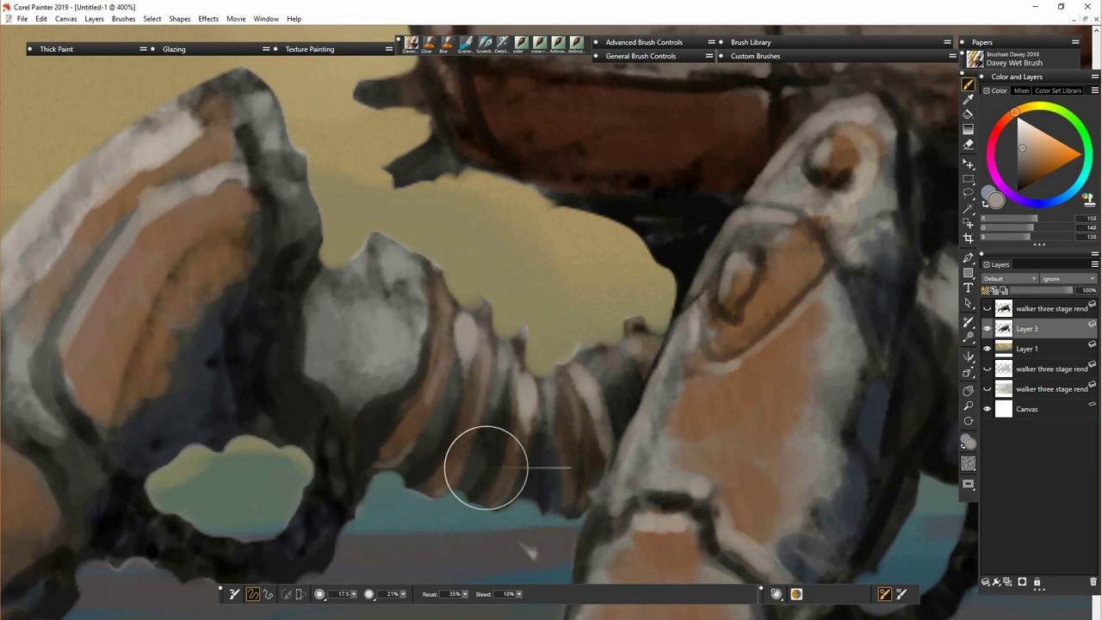
alt+click(476, 375)
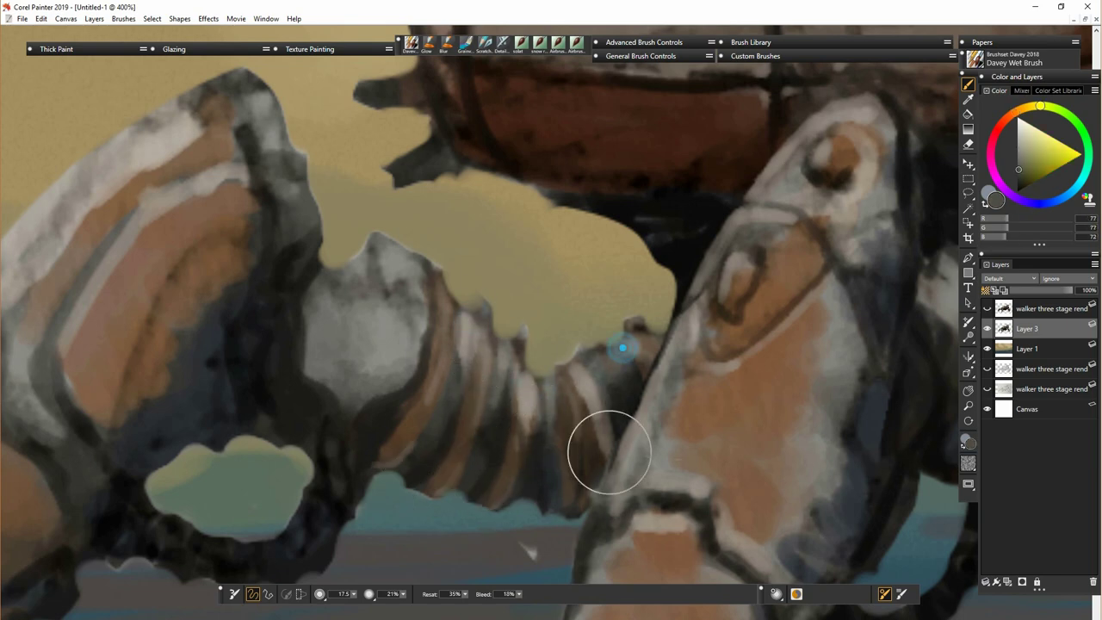
- Draw a dark small rectangular panel and a round pivot on the far front leg's shadowed side, reducing the brush size to 8.2
alt+click(288, 350)
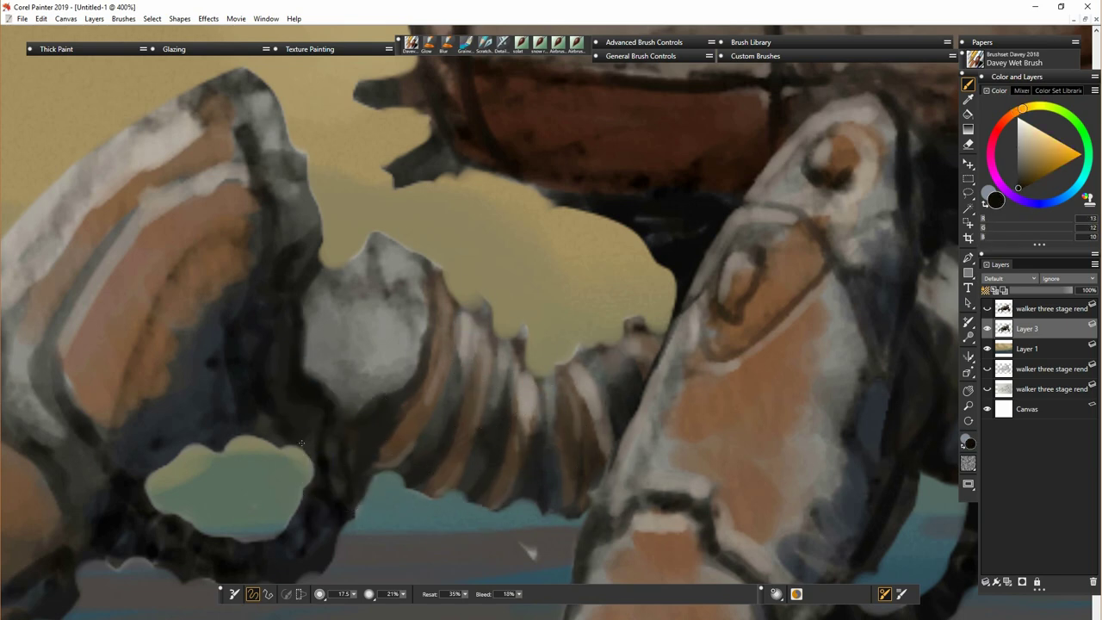
mouse_move(188, 391)
mouse_down()
mouse_move(181, 414)
mouse_move(148, 421)
mouse_up()
drag(411, 440, 679, 433)
alt+click(600, 451)
key(bracketleft)
key(bracketleft)
key(bracketleft)
drag(457, 376, 444, 381)
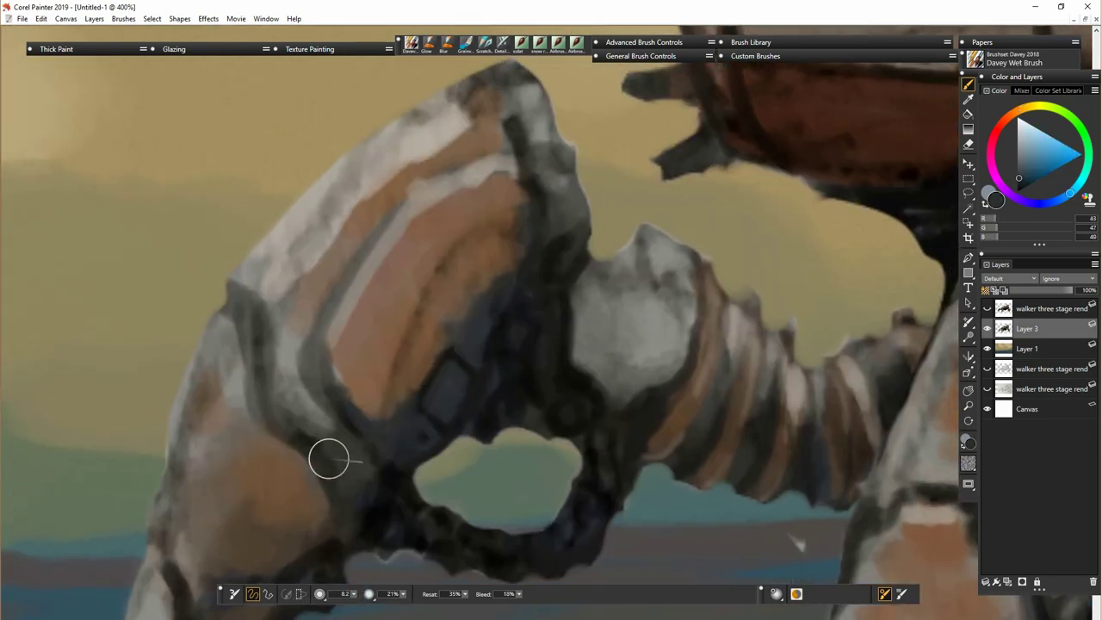
- Darken the far front leg's lower seams and rear edge, and draw a dark circle on its grey joint
alt+click(312, 445)
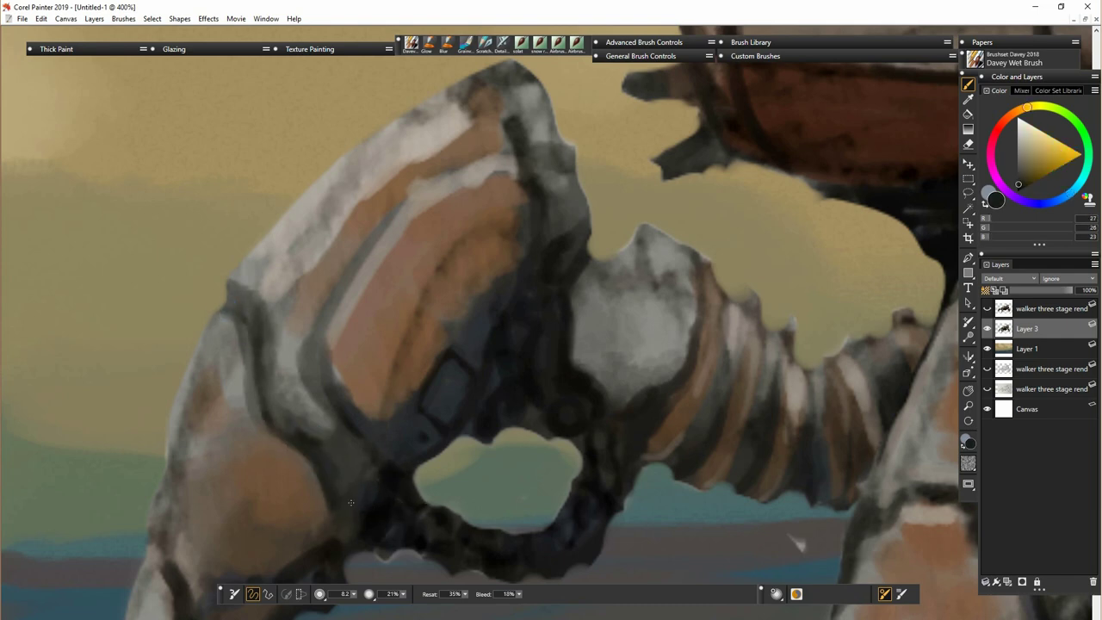
alt+click(440, 440)
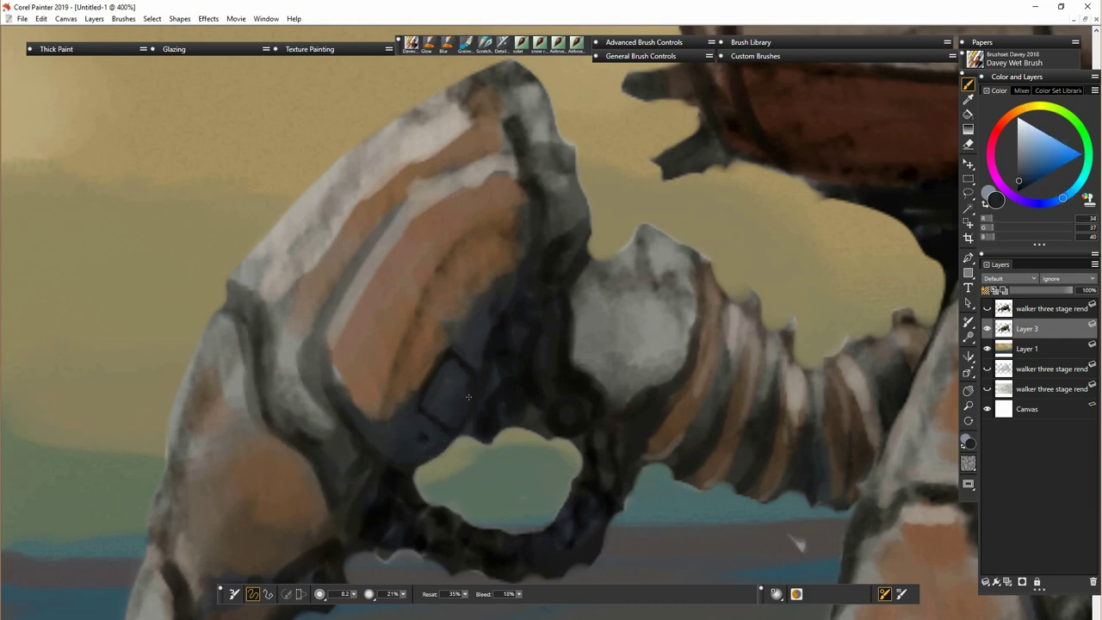
alt+click(578, 476)
mouse_move(533, 102)
mouse_down()
mouse_move(540, 176)
mouse_move(581, 157)
mouse_up()
mouse_move(615, 284)
mouse_down()
mouse_move(641, 291)
mouse_move(627, 312)
mouse_move(604, 291)
mouse_up()
- Dot rows of sampled light grey rivets along the dark rear band of the far front leg
alt+click(631, 336)
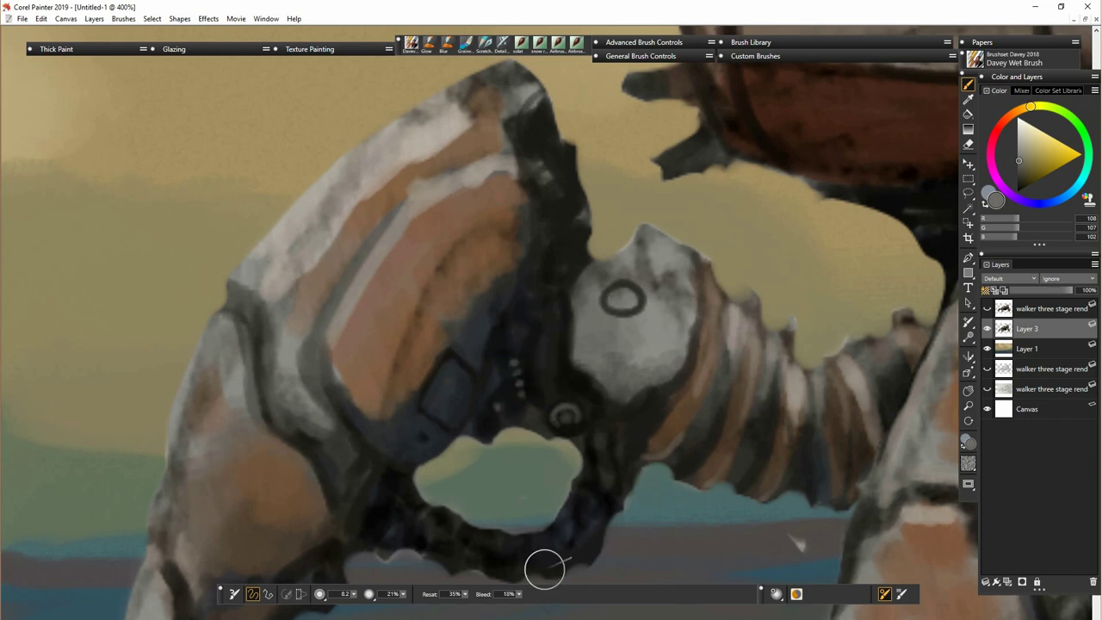
drag(535, 322, 541, 383)
click(533, 294)
click(554, 269)
click(566, 254)
click(583, 231)
click(563, 209)
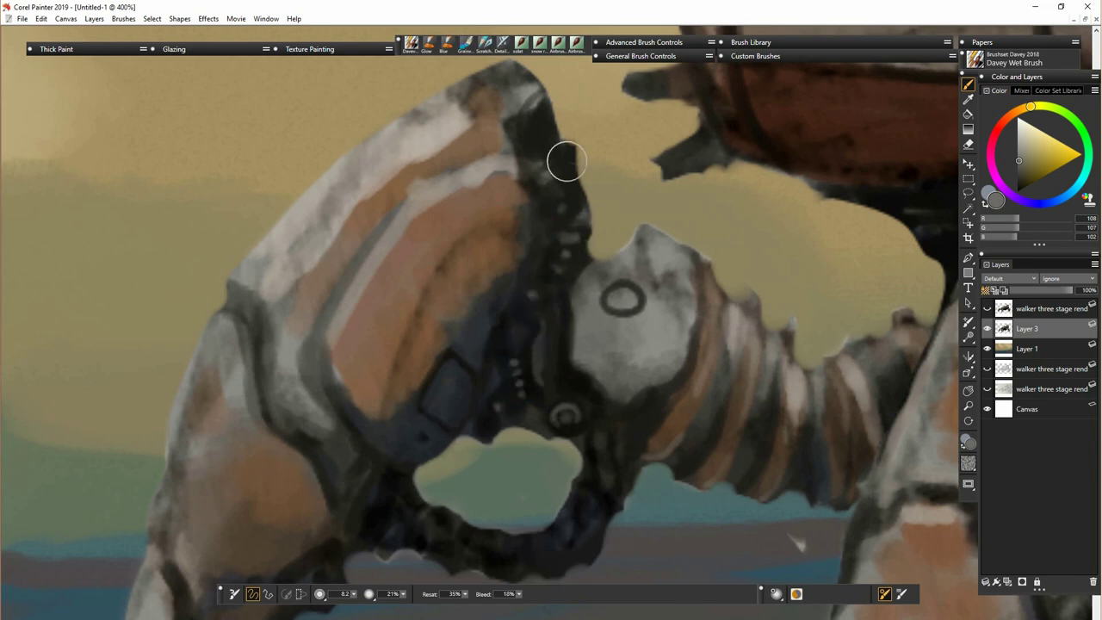
click(536, 164)
click(548, 177)
click(553, 193)
drag(536, 131, 552, 139)
click(514, 343)
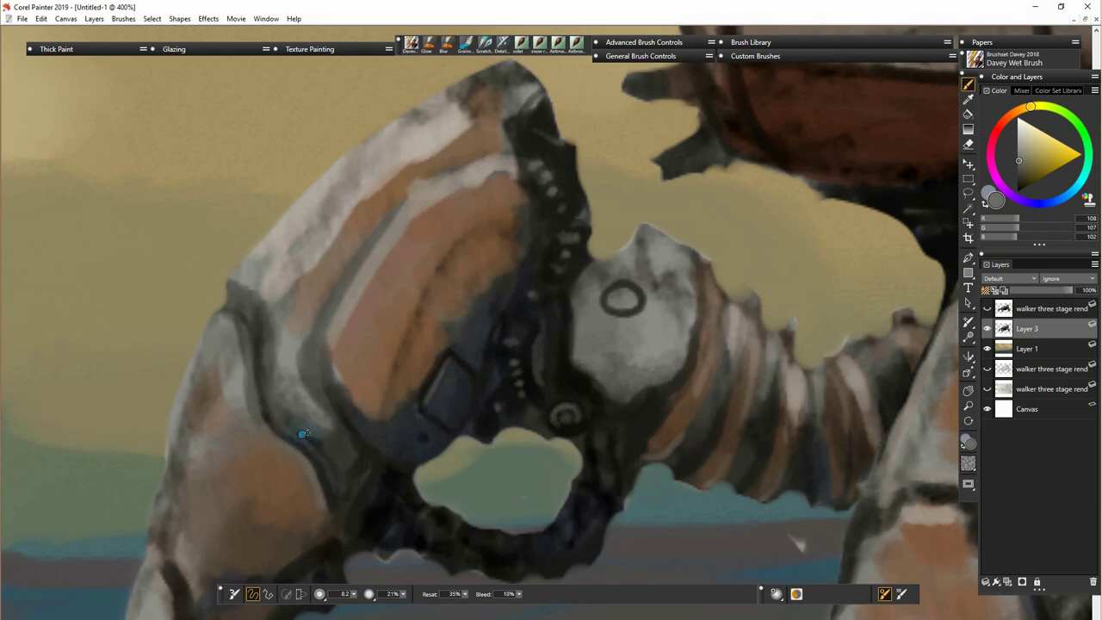
- Add light grey details along the far front leg's lower seam and cable mount, and dark strokes along its upper rear edge
drag(302, 434, 295, 436)
mouse_move(356, 456)
mouse_down()
mouse_move(350, 496)
mouse_move(415, 519)
mouse_move(401, 535)
mouse_move(402, 505)
mouse_up()
click(410, 493)
mouse_move(568, 484)
mouse_down()
mouse_move(539, 430)
mouse_move(503, 477)
mouse_up()
alt+click(522, 293)
drag(490, 188, 501, 245)
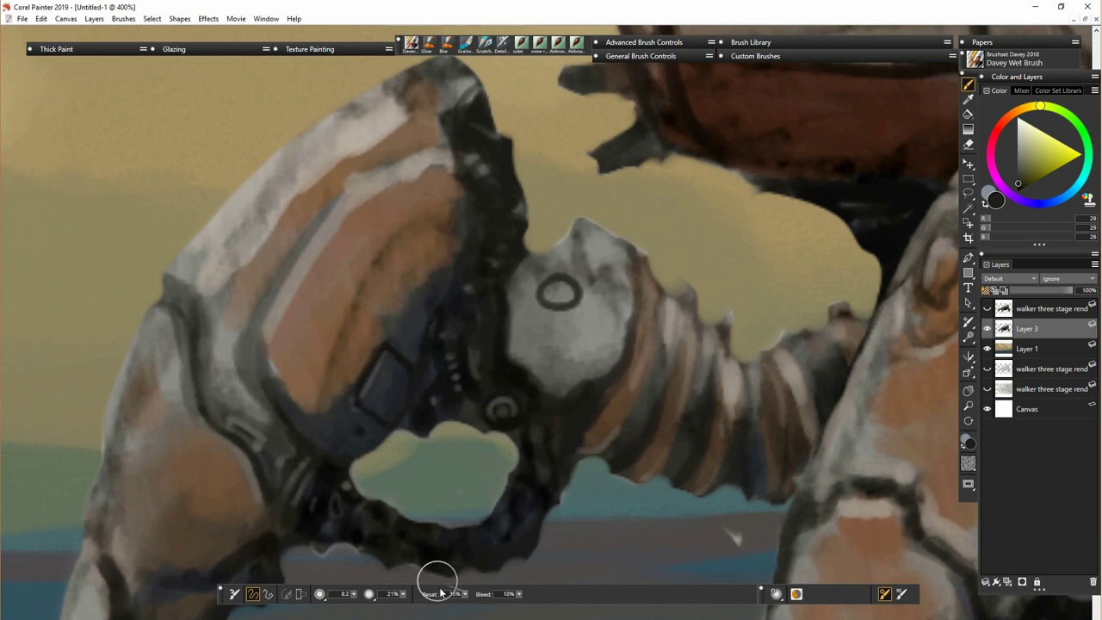
- Paint dark seam lines around the far front leg's knee band and along the lower shin plate's joint
mouse_move(214, 353)
mouse_down()
mouse_move(266, 383)
mouse_move(268, 405)
mouse_up()
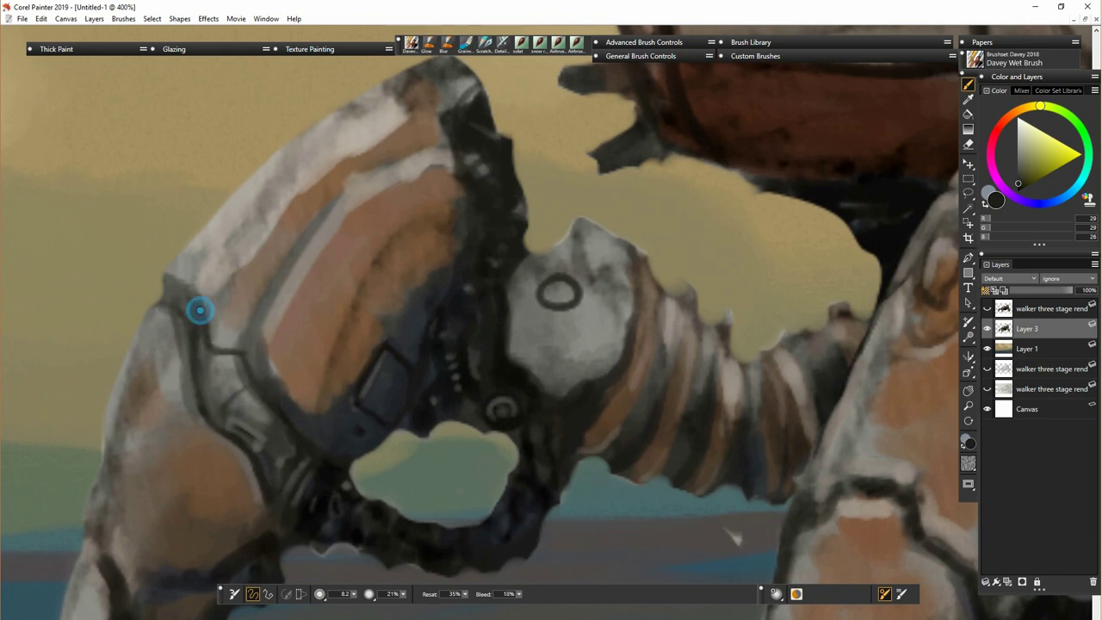
mouse_move(187, 308)
mouse_down()
mouse_move(263, 403)
mouse_move(215, 416)
mouse_move(284, 466)
mouse_up()
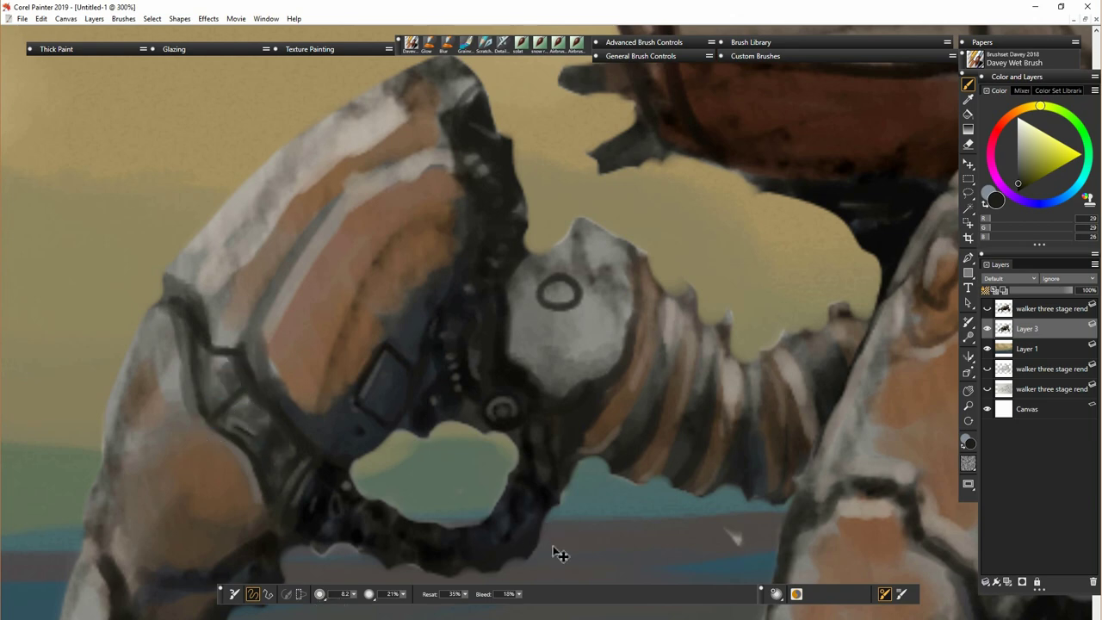
key(ctrl+minus)
drag(496, 389, 486, 406)
drag(473, 329, 467, 342)
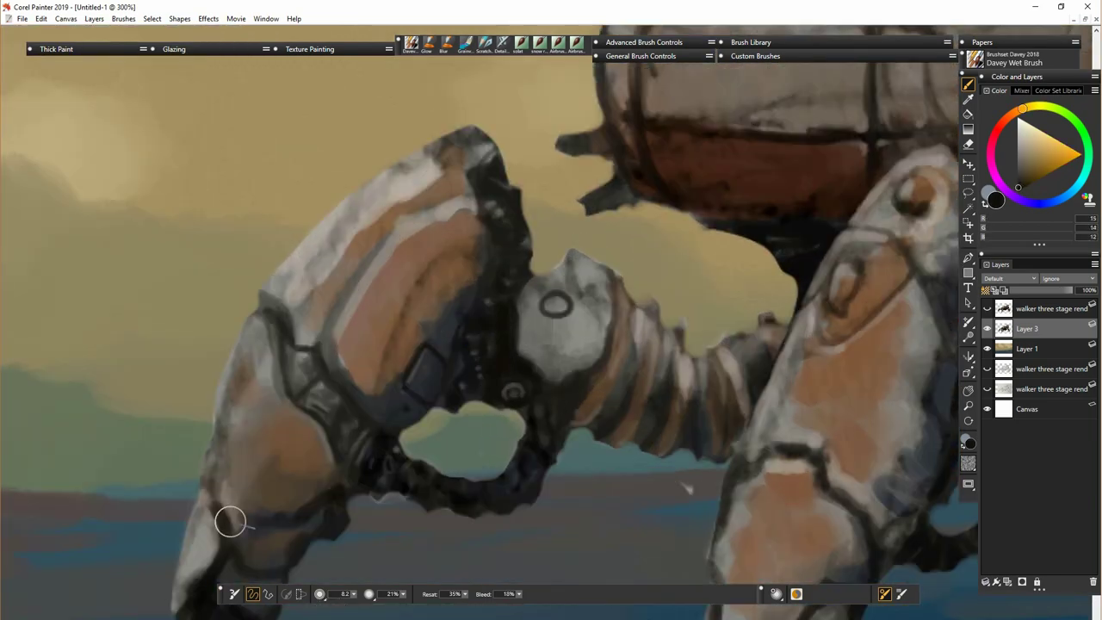
drag(233, 519, 343, 483)
drag(296, 557, 281, 576)
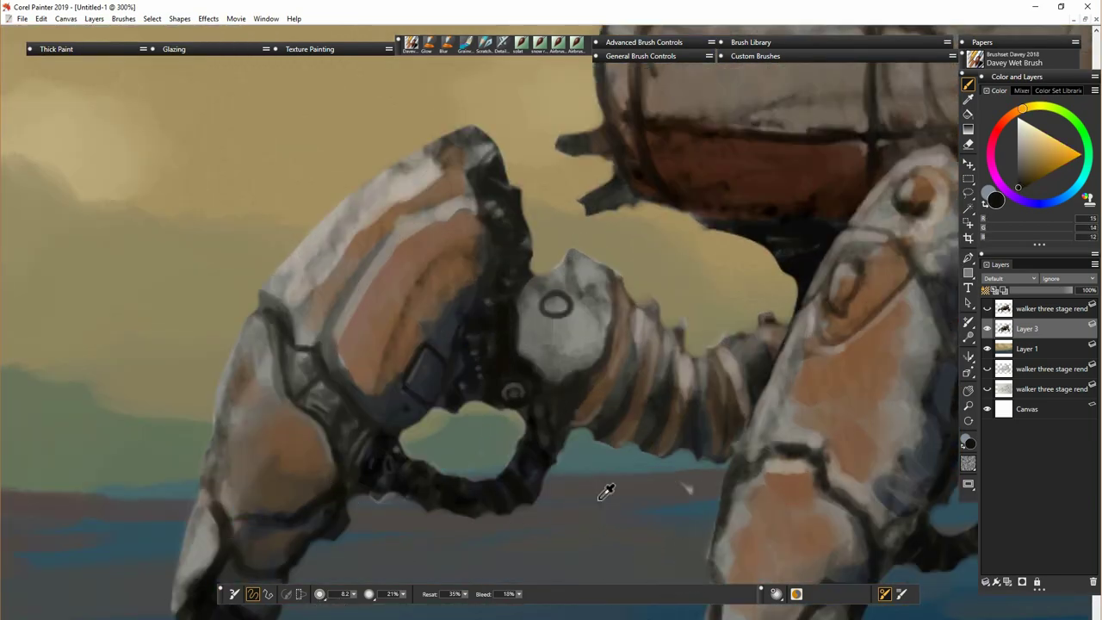
- Darken the seams around the near front leg's knee plate, shadowed rear edge and upper orange pivot plate
drag(606, 491, 212, 382)
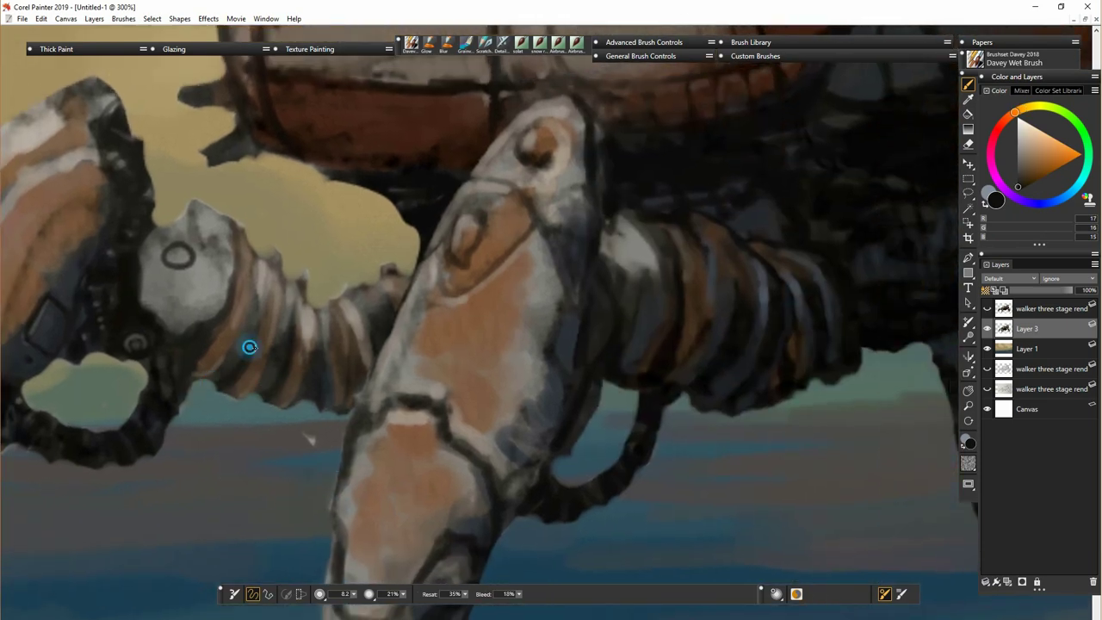
mouse_move(353, 431)
mouse_down()
mouse_move(464, 446)
mouse_move(486, 465)
mouse_move(509, 537)
mouse_move(499, 510)
mouse_up()
drag(558, 419, 539, 458)
mouse_move(564, 295)
mouse_down()
mouse_move(540, 223)
mouse_move(485, 181)
mouse_up()
mouse_move(532, 216)
mouse_down()
mouse_move(528, 267)
mouse_move(531, 247)
mouse_move(475, 242)
mouse_up()
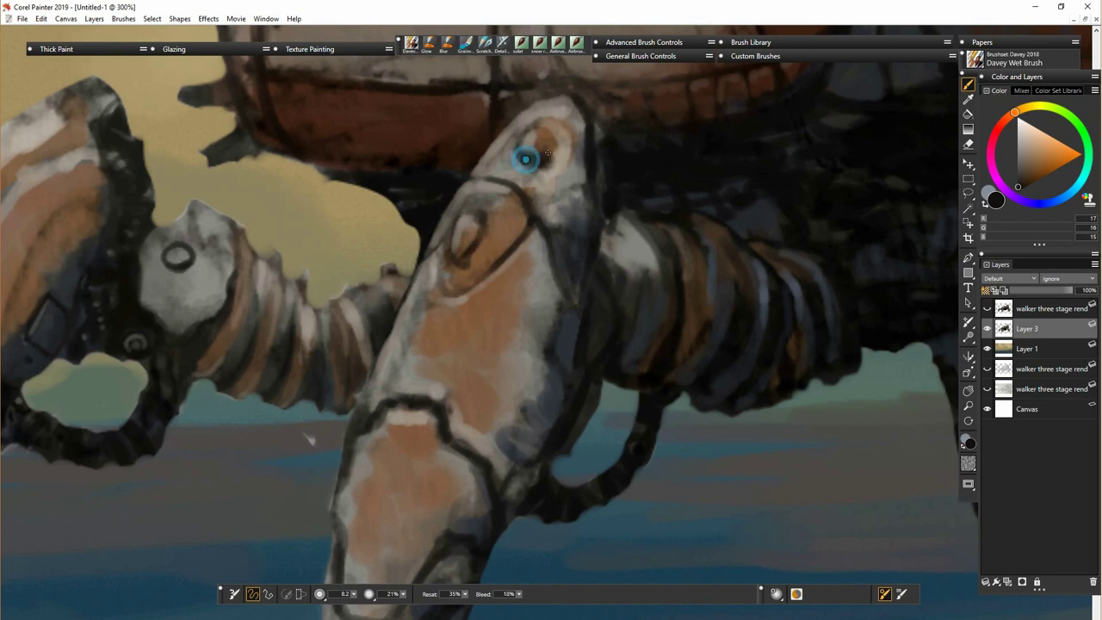
- Deepen the near front leg's top pivot and rear edge, and outline a small dark panel on its shadowed side
drag(525, 159, 543, 165)
drag(597, 205, 568, 308)
mouse_move(546, 385)
mouse_down()
mouse_move(526, 428)
mouse_move(540, 440)
mouse_up()
drag(556, 412, 542, 439)
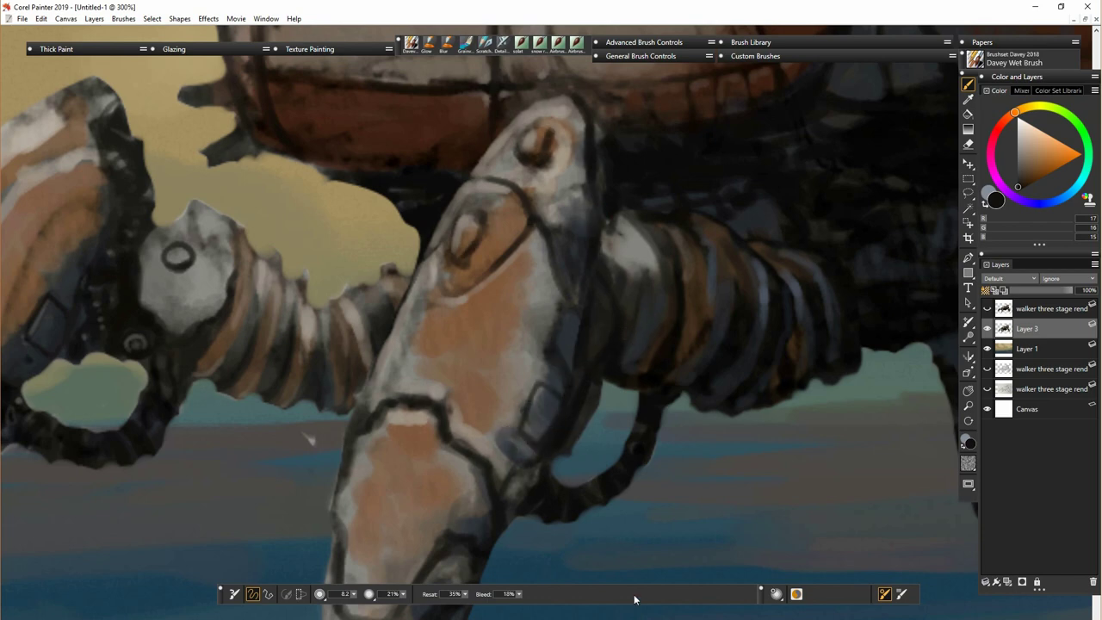
- Darken the upper edge of the near front leg's ribbed joint and the shadow side of the middle leg
mouse_move(687, 532)
mouse_down()
mouse_move(678, 507)
mouse_move(511, 509)
mouse_up()
mouse_move(543, 251)
mouse_down()
mouse_move(535, 363)
mouse_move(502, 353)
mouse_move(554, 263)
mouse_up()
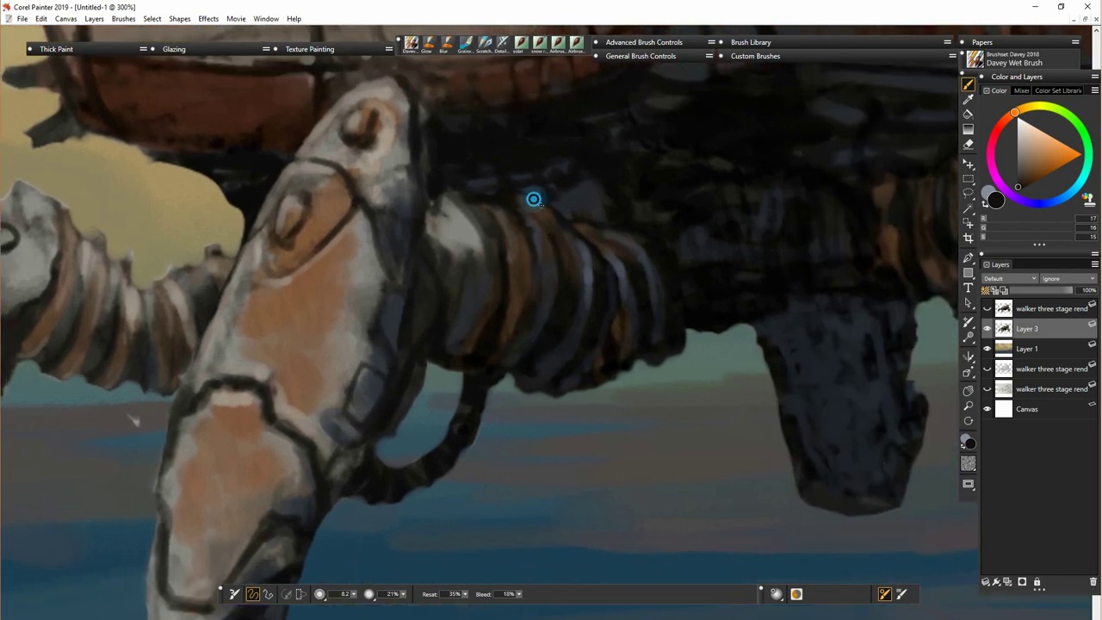
drag(533, 198, 572, 223)
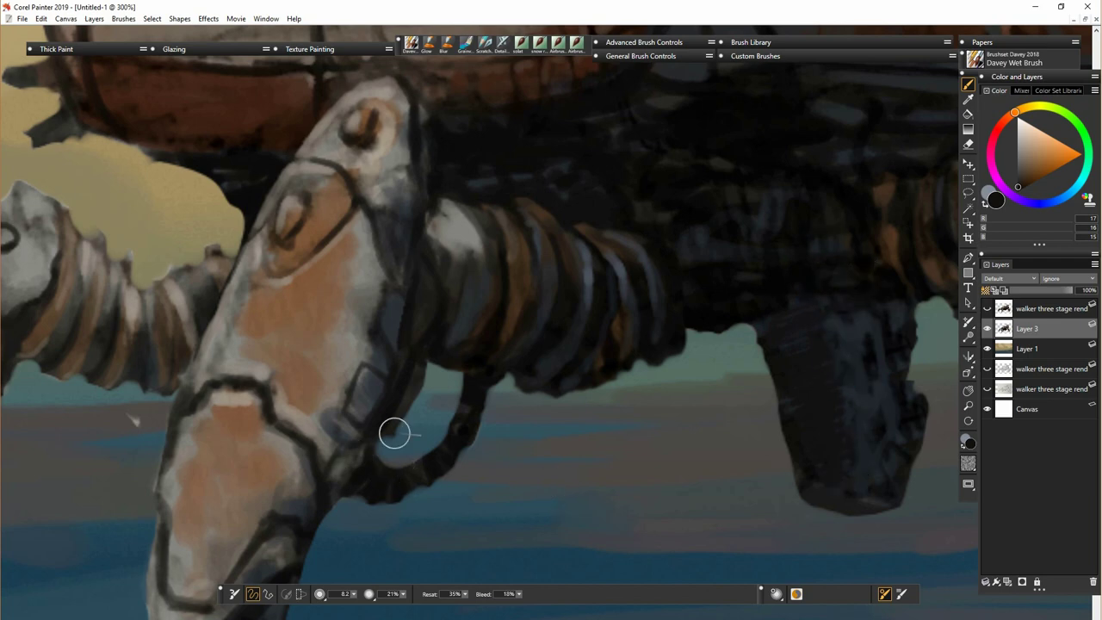
- Sample a light beige from the near front leg and brush highlights along its knee seam, front edge and shin plate
alt+click(328, 478)
alt+click(311, 457)
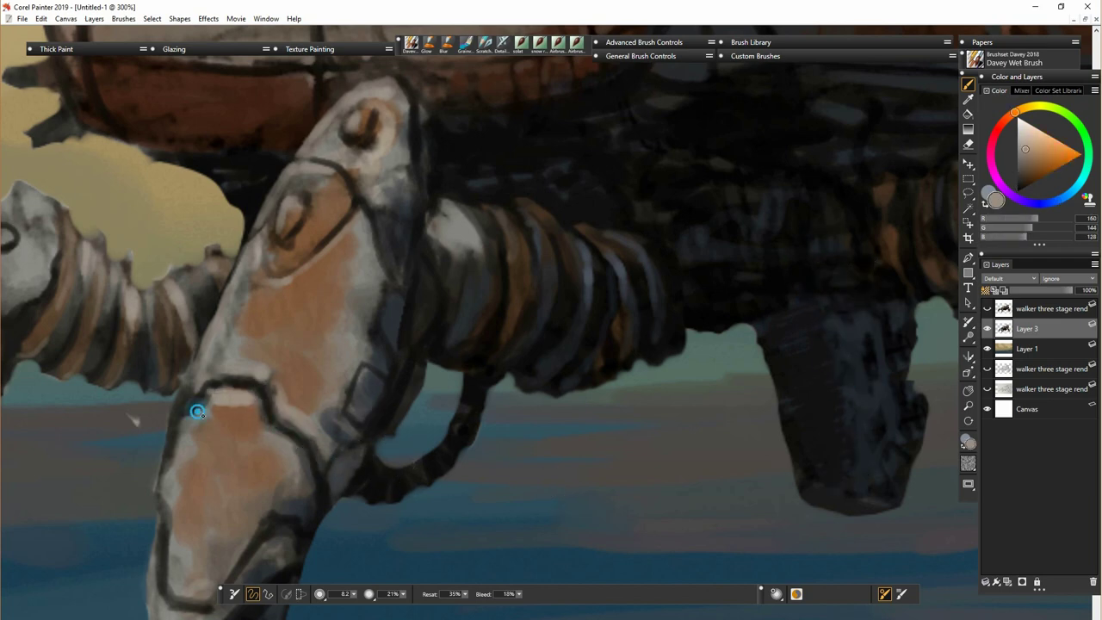
drag(228, 390, 255, 380)
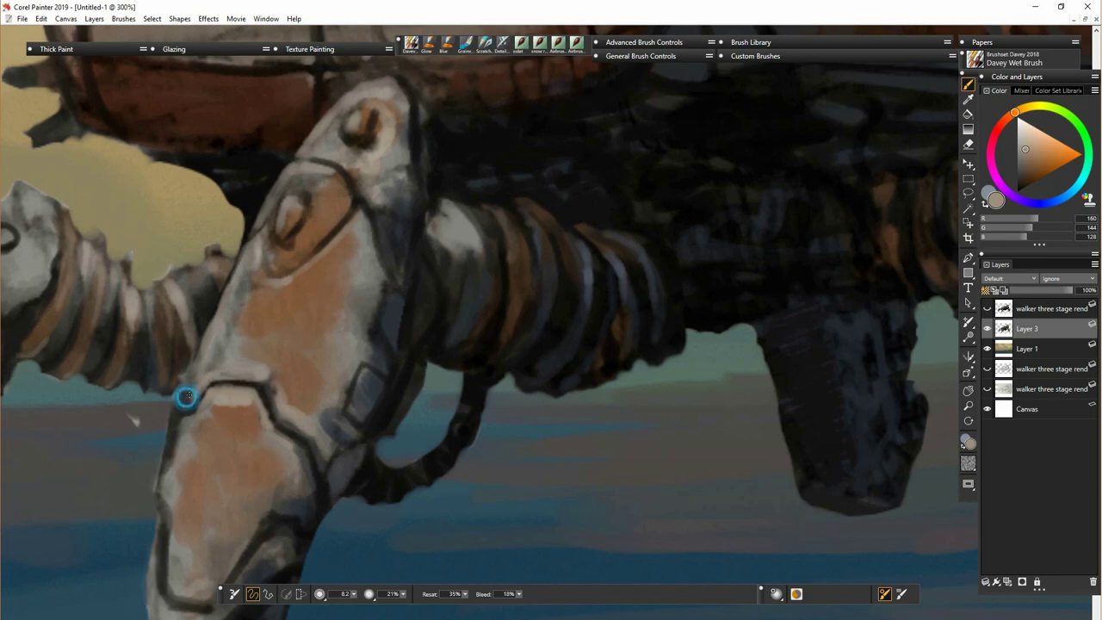
drag(186, 396, 260, 253)
mouse_move(218, 346)
mouse_down()
mouse_move(171, 458)
mouse_move(180, 429)
mouse_move(175, 541)
mouse_move(160, 543)
mouse_move(163, 508)
mouse_up()
mouse_move(213, 406)
mouse_down()
mouse_move(197, 531)
mouse_move(198, 452)
mouse_move(180, 560)
mouse_up()
mouse_move(178, 415)
mouse_down()
mouse_move(269, 207)
mouse_move(288, 208)
mouse_move(302, 141)
mouse_up()
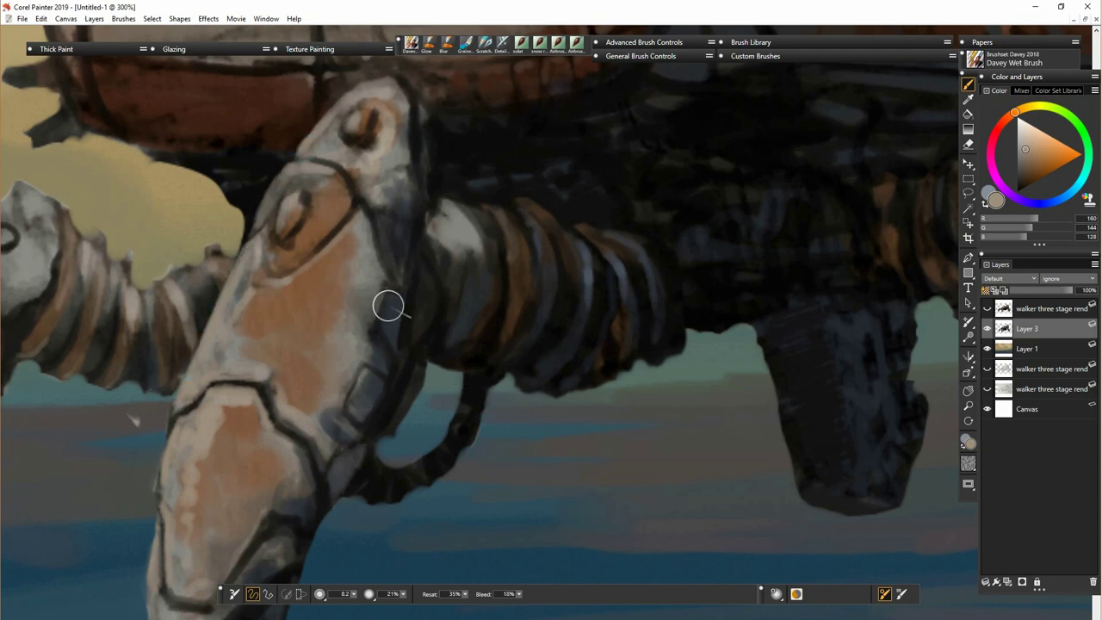
- Brush light beige highlights across the rear leg's thigh plate and along the edges of its orange panel
drag(586, 548, 661, 405)
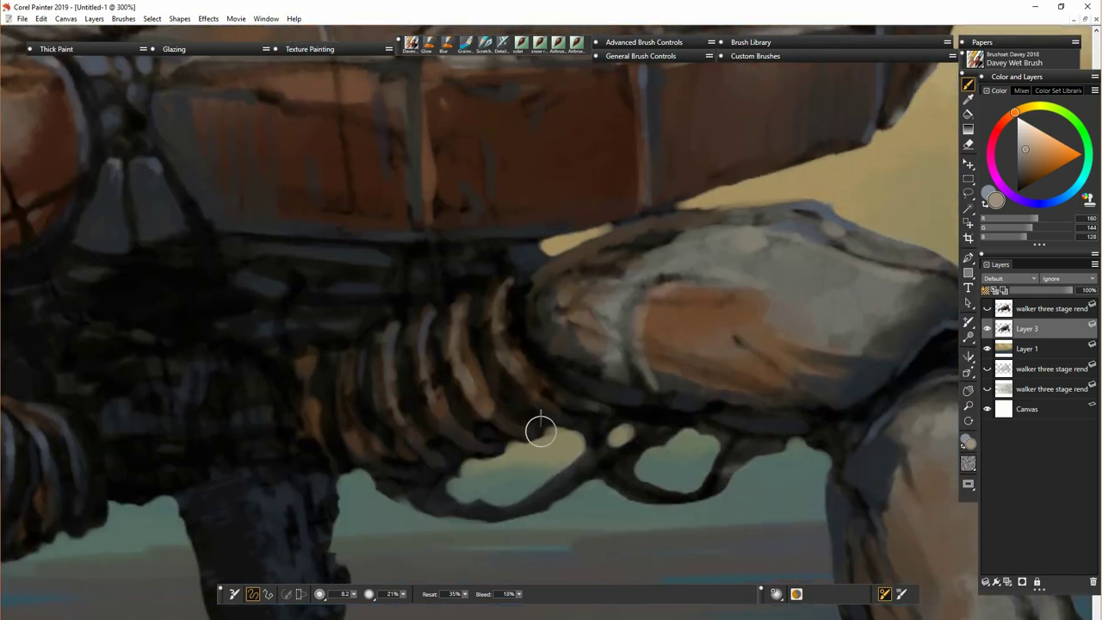
mouse_move(600, 301)
mouse_down()
mouse_move(623, 282)
mouse_move(657, 291)
mouse_move(658, 270)
mouse_up()
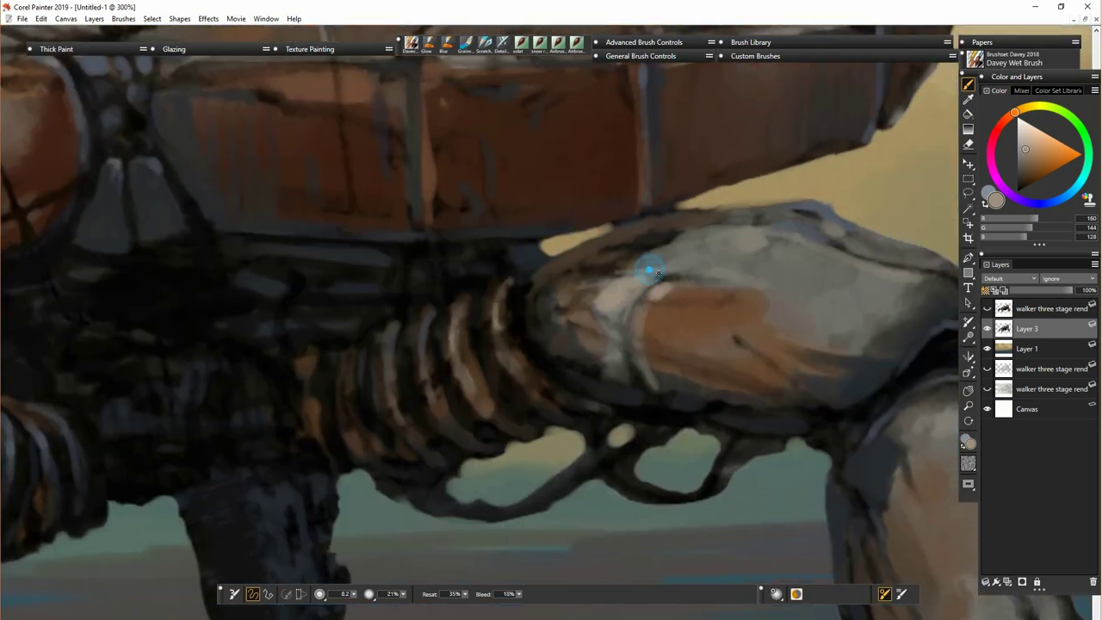
drag(733, 267, 864, 282)
drag(868, 386, 452, 307)
drag(388, 199, 520, 223)
drag(347, 166, 446, 181)
- Highlight the top of the rear leg's shin plates in beige and dot a rivet on the thigh's orange panel
mouse_move(603, 326)
mouse_down()
mouse_move(542, 349)
mouse_move(632, 293)
mouse_up()
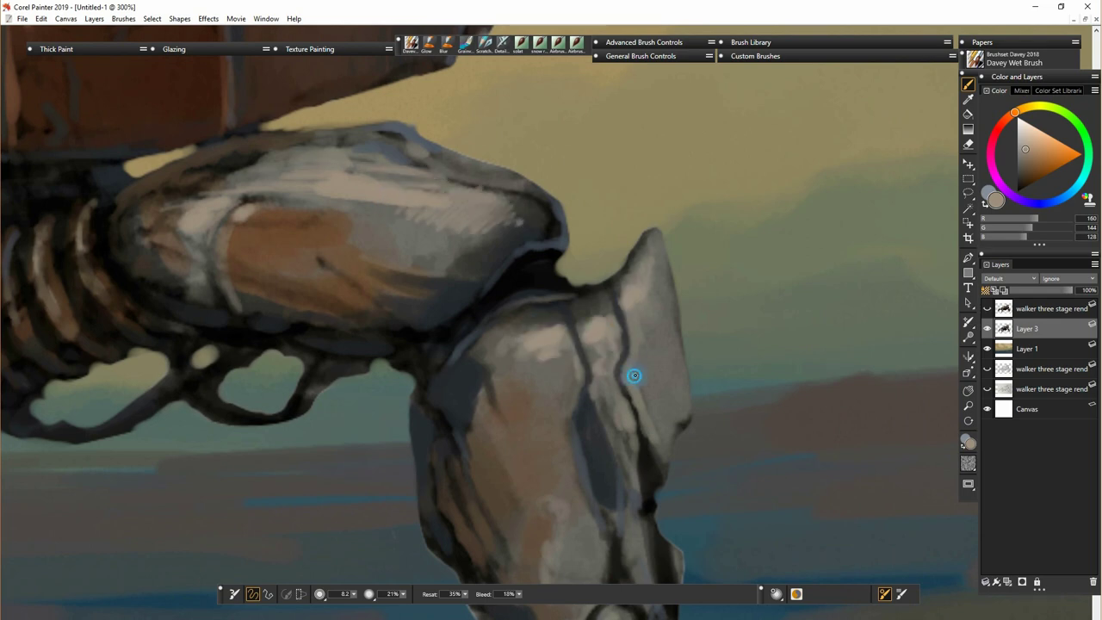
mouse_move(492, 319)
mouse_down()
mouse_move(555, 296)
mouse_move(558, 327)
mouse_up()
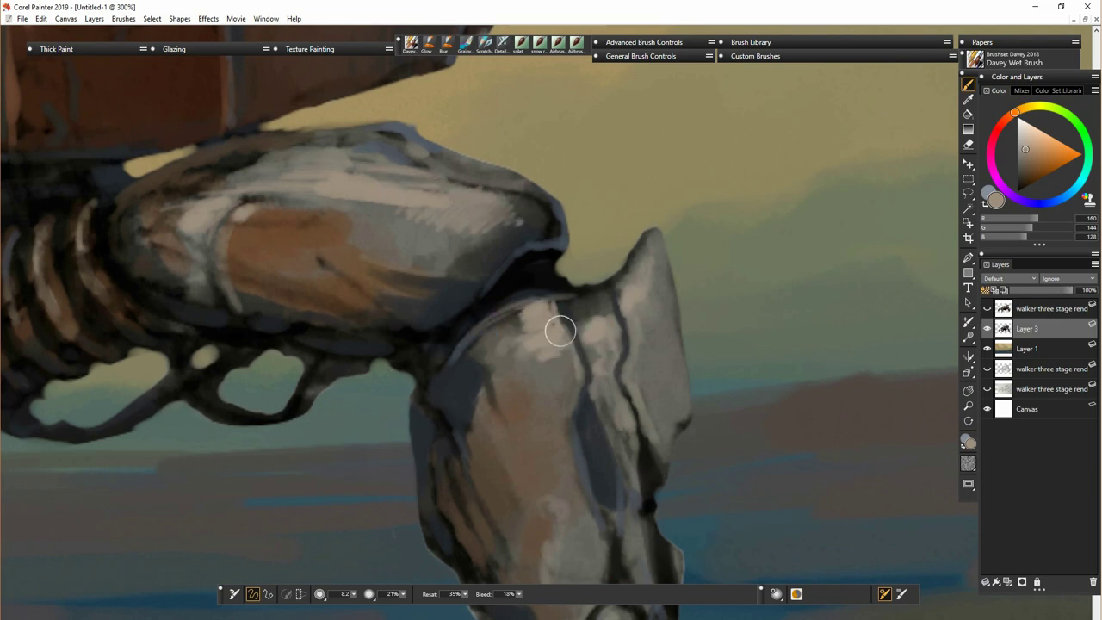
click(317, 264)
- Add light beige highlights to the nose pod's upper surface, roof vent slats, front edge and lower rust seam
key(ctrl+minus)
key(ctrl+minus)
key(ctrl+minus)
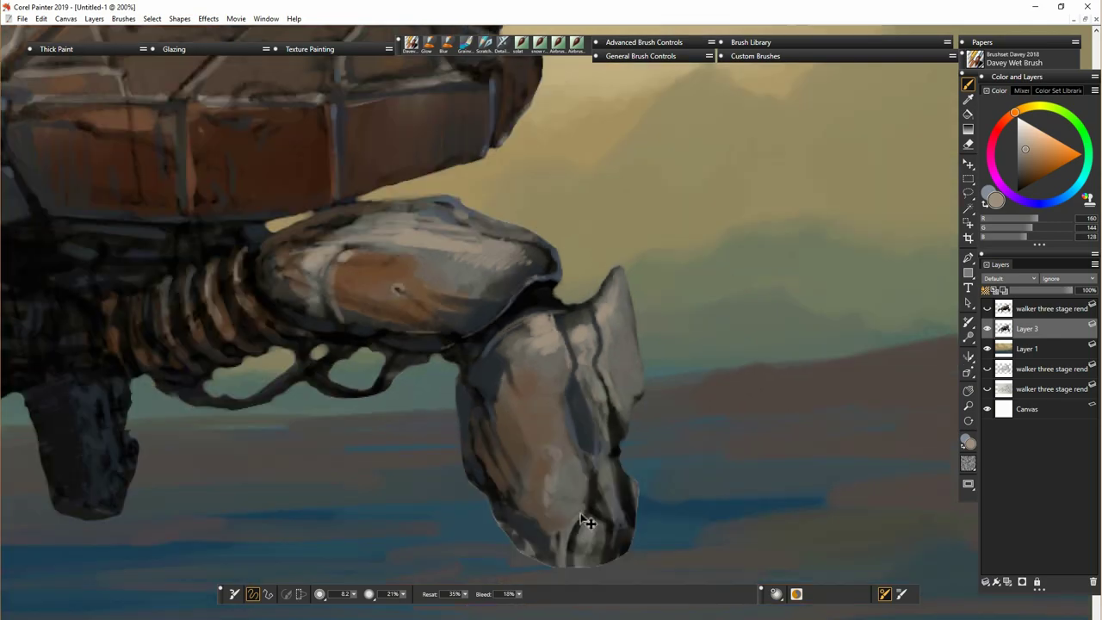
drag(408, 439, 708, 533)
key(ctrl+plus)
key(ctrl+plus)
drag(366, 402, 698, 471)
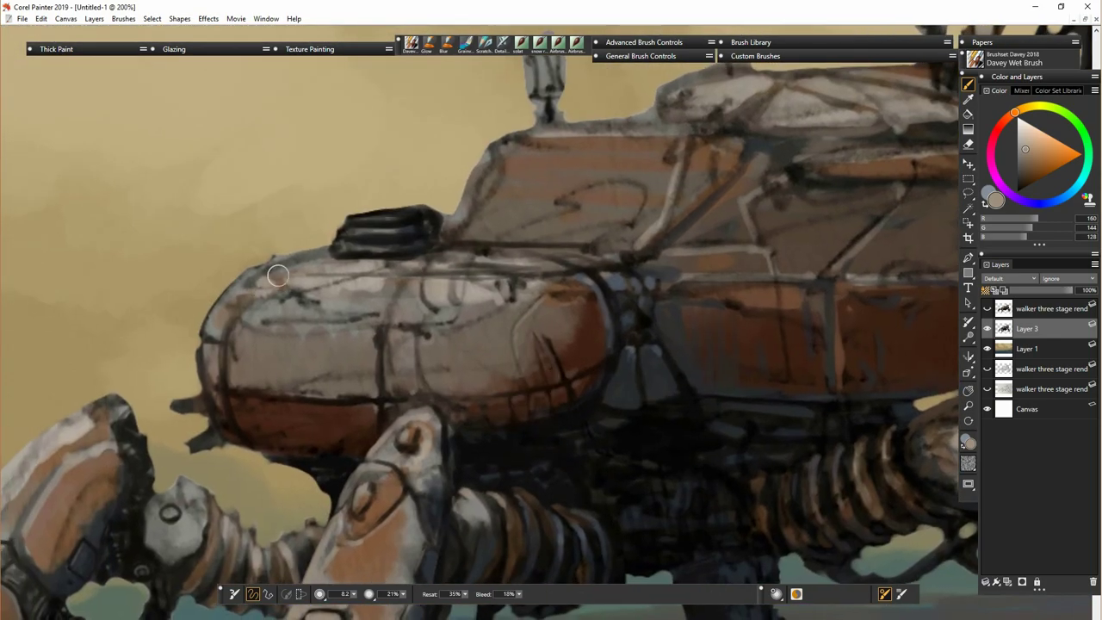
mouse_move(317, 261)
mouse_down()
mouse_move(344, 233)
mouse_move(504, 248)
mouse_move(560, 268)
mouse_move(558, 317)
mouse_up()
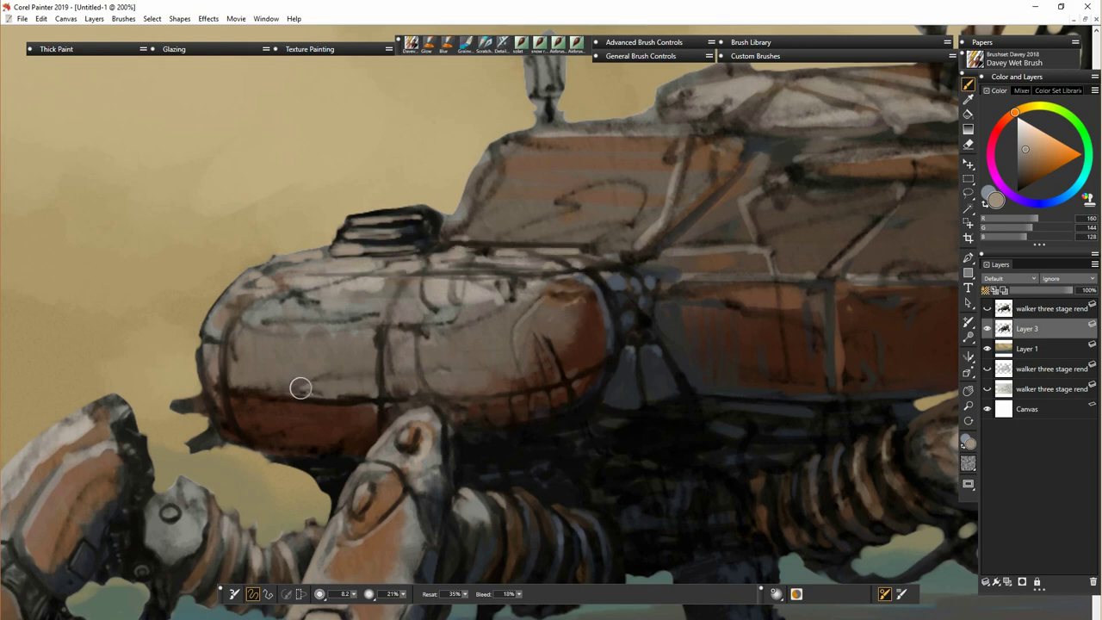
drag(249, 415, 222, 399)
mouse_move(229, 334)
mouse_down()
mouse_move(246, 379)
mouse_move(238, 401)
mouse_up()
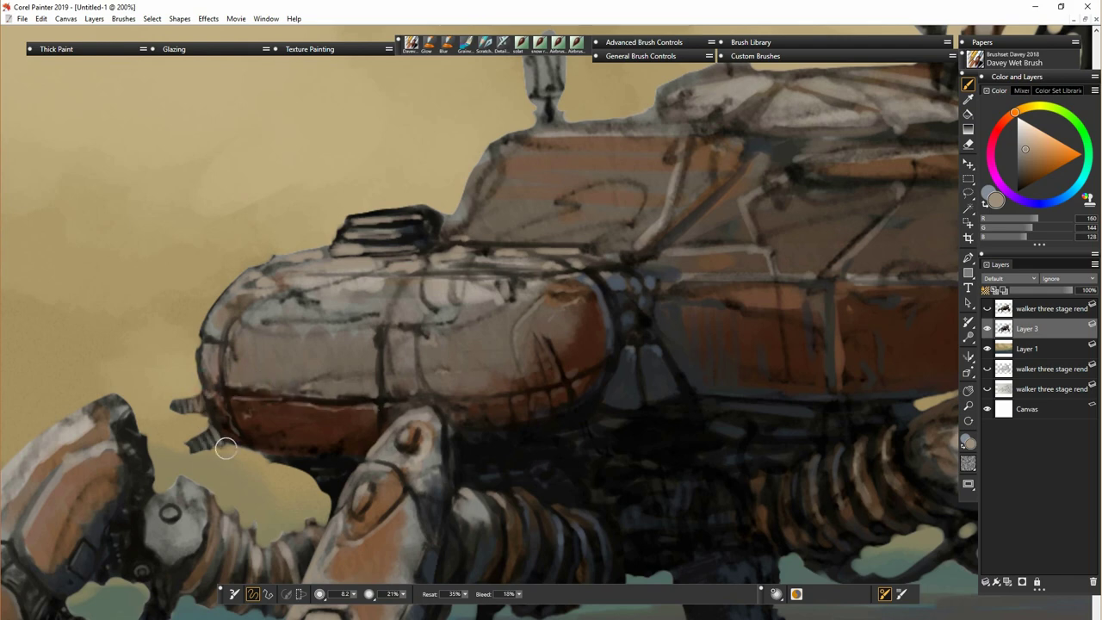
- Shade the nose's two front prongs with sampled dark and brown tones and lighter beige, and highlight the near front leg's edge
alt+click(220, 434)
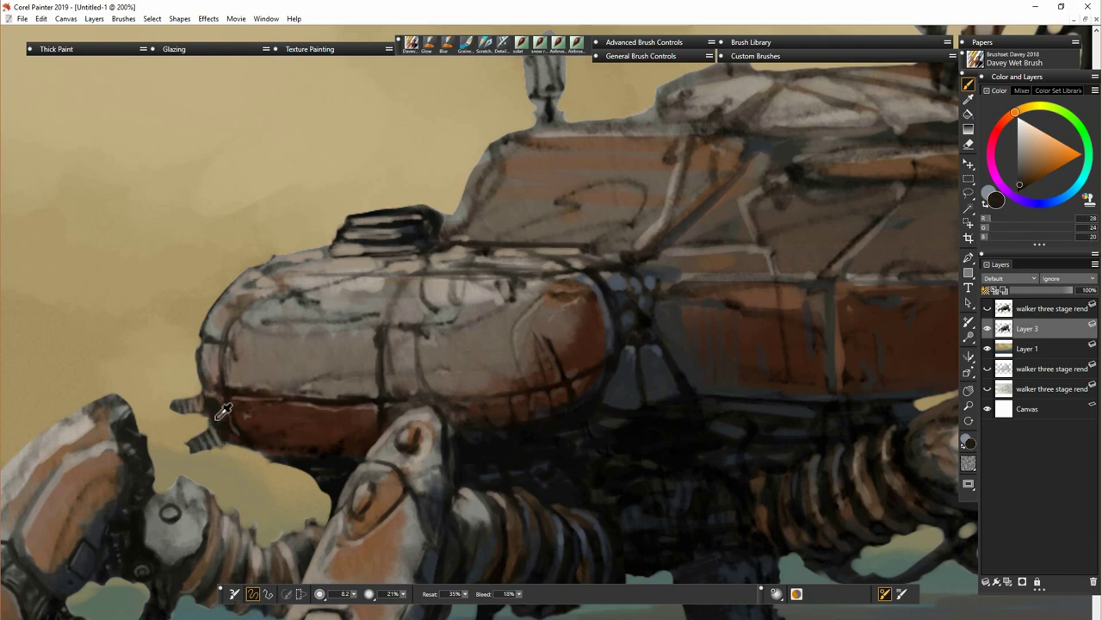
alt+click(217, 415)
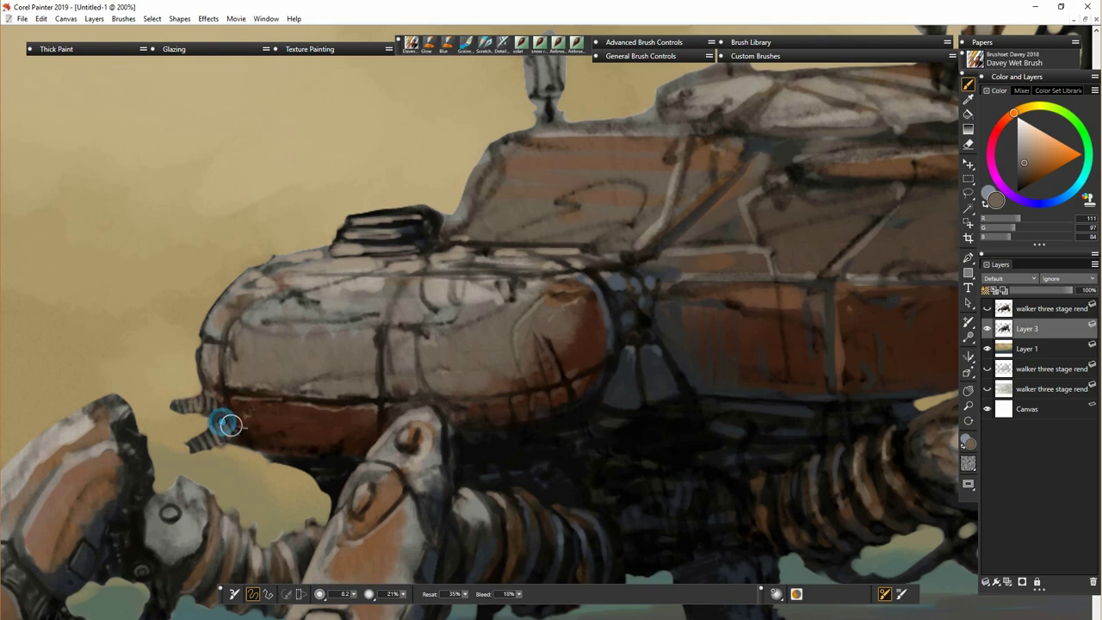
alt+click(272, 339)
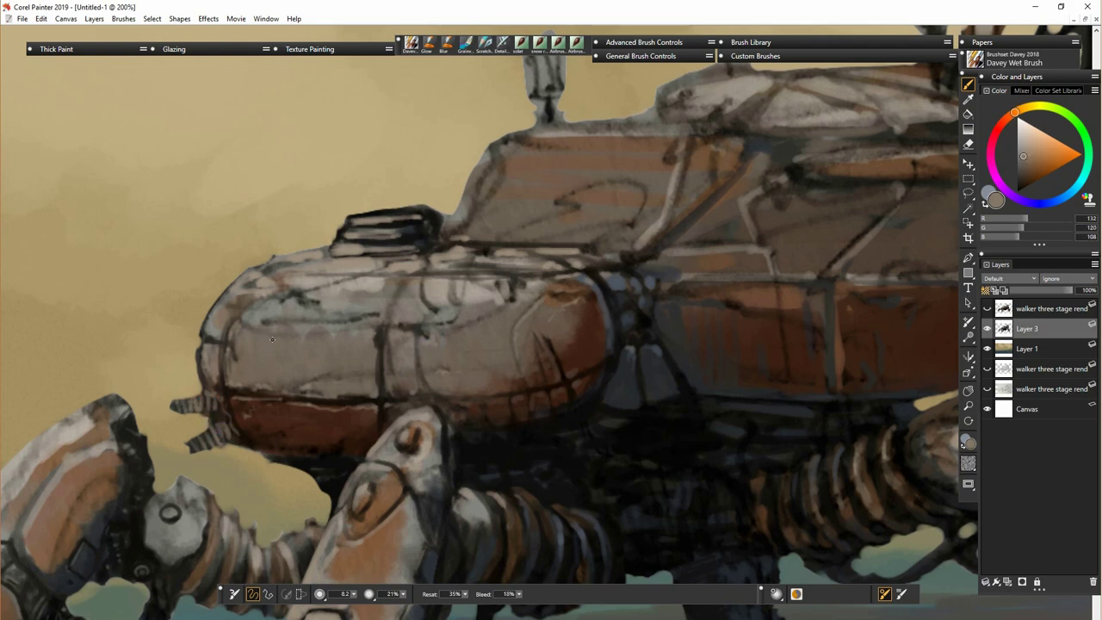
click(1026, 148)
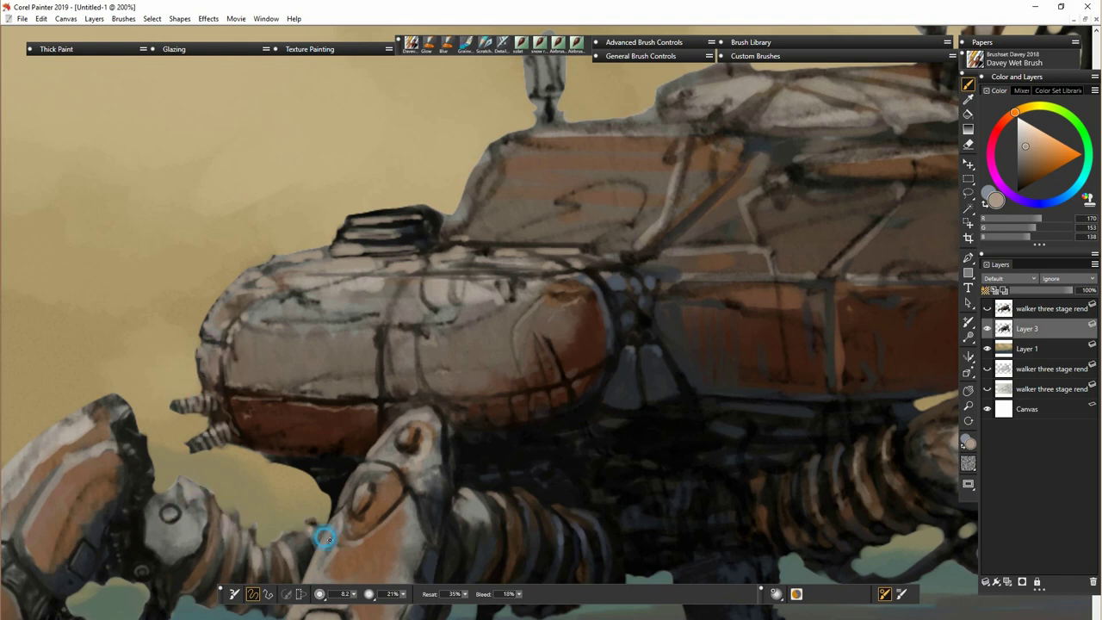
drag(323, 538, 344, 486)
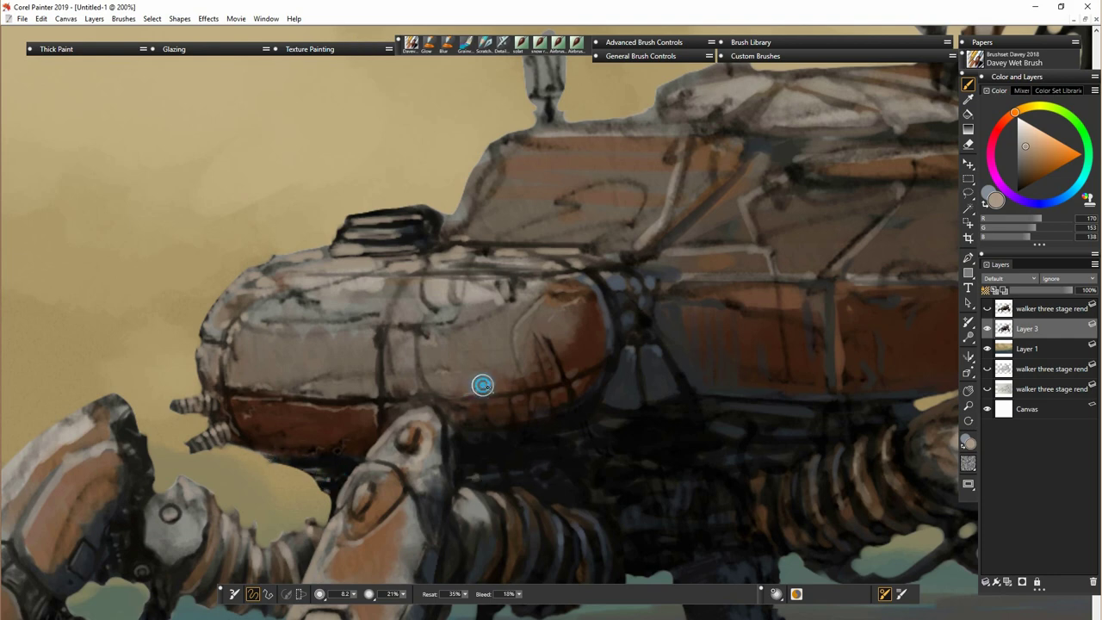
- Sample a mid grey from the nose pod and paint it along the hull's horizontal side seam and roof vent slats
alt+click(345, 354)
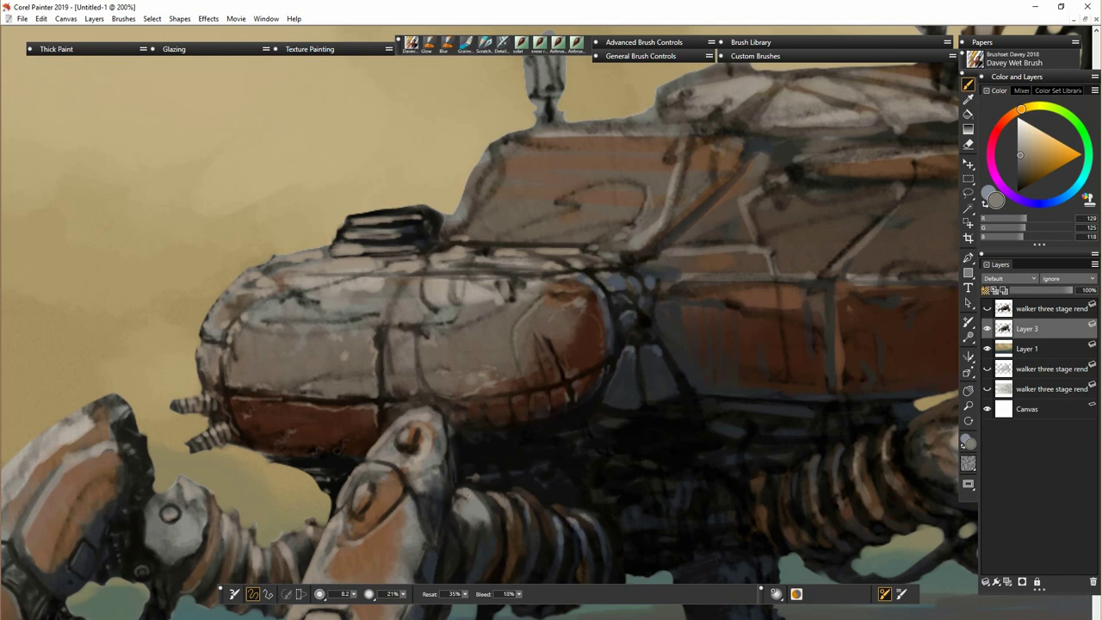
drag(660, 282, 827, 282)
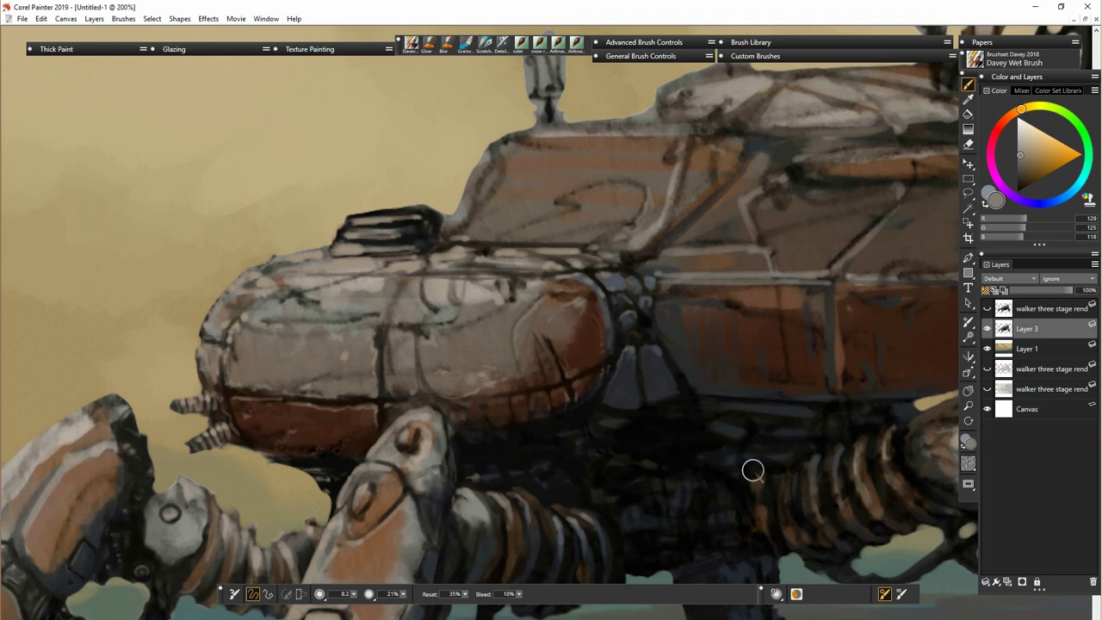
drag(753, 470, 583, 484)
drag(255, 289, 388, 290)
drag(203, 257, 265, 255)
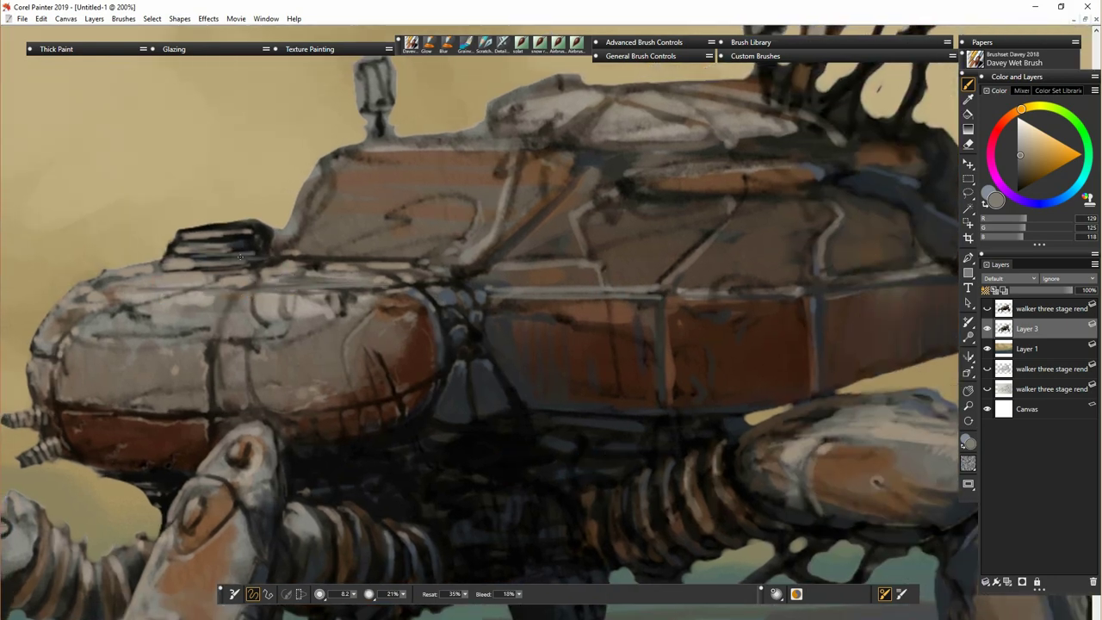
drag(205, 236, 255, 239)
mouse_move(173, 252)
mouse_down()
mouse_move(266, 240)
mouse_move(315, 270)
mouse_up()
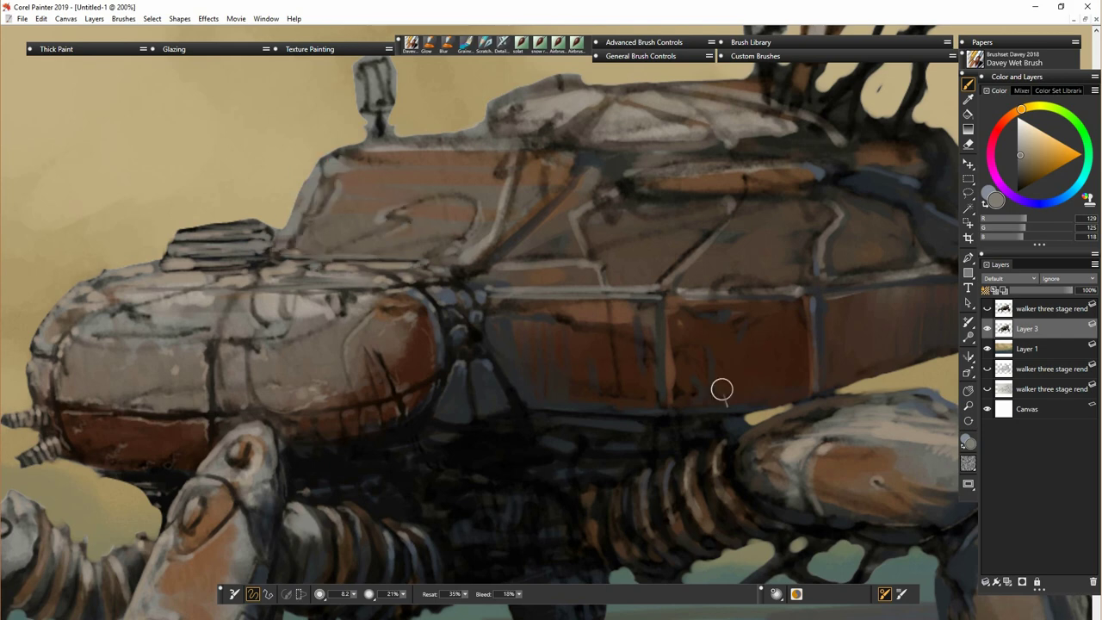
- Sample a grey-brown from the hull and smooth the strip above the side seam and the angular side window panel
alt+click(568, 280)
drag(565, 283, 489, 284)
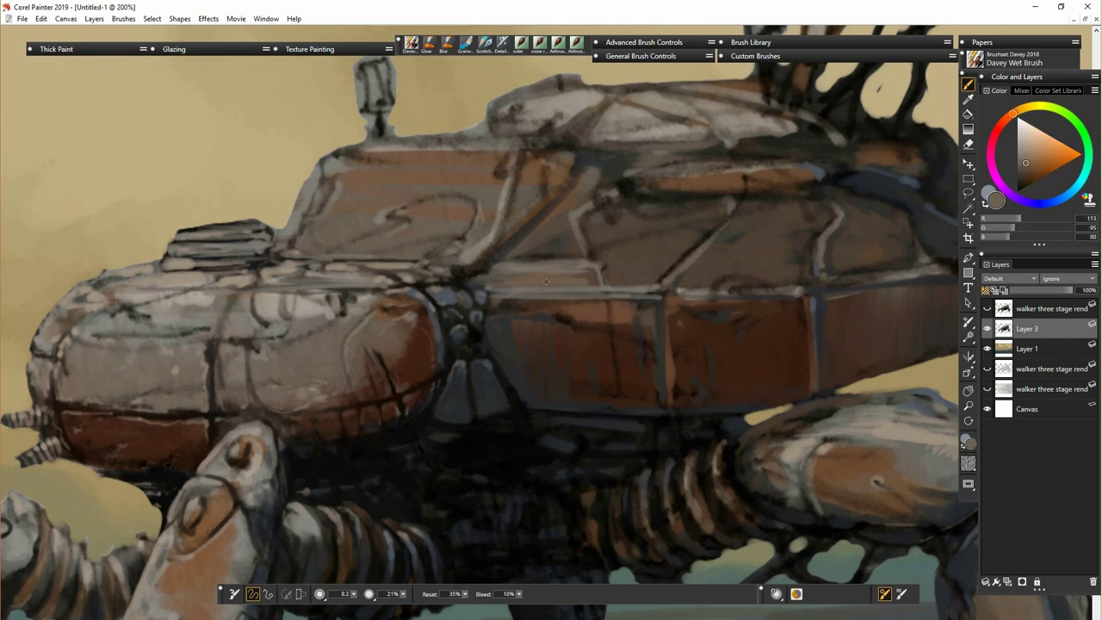
mouse_move(592, 241)
mouse_down()
mouse_move(618, 215)
mouse_move(710, 215)
mouse_move(702, 225)
mouse_up()
drag(611, 275, 661, 258)
drag(642, 277, 706, 235)
mouse_move(638, 202)
mouse_down()
mouse_move(730, 204)
mouse_move(689, 202)
mouse_up()
- Blend grey-brown over the hull around the cabin's diagonal strut and sample a darker brown from the cabin
drag(571, 242, 529, 258)
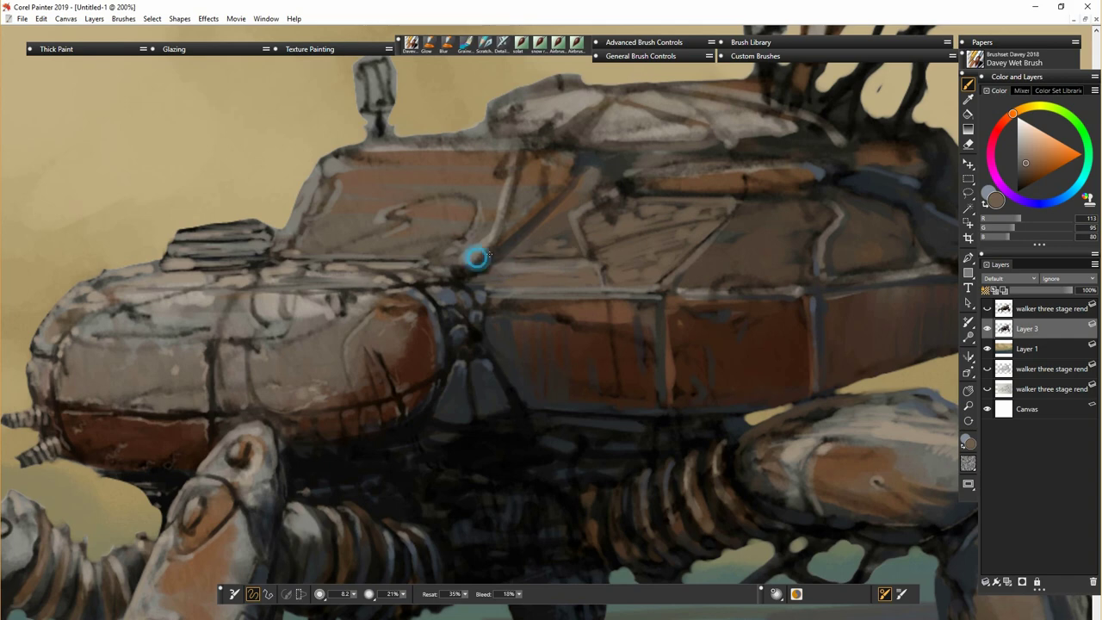
mouse_move(539, 207)
mouse_down()
mouse_move(577, 158)
mouse_move(558, 155)
mouse_up()
alt+click(503, 172)
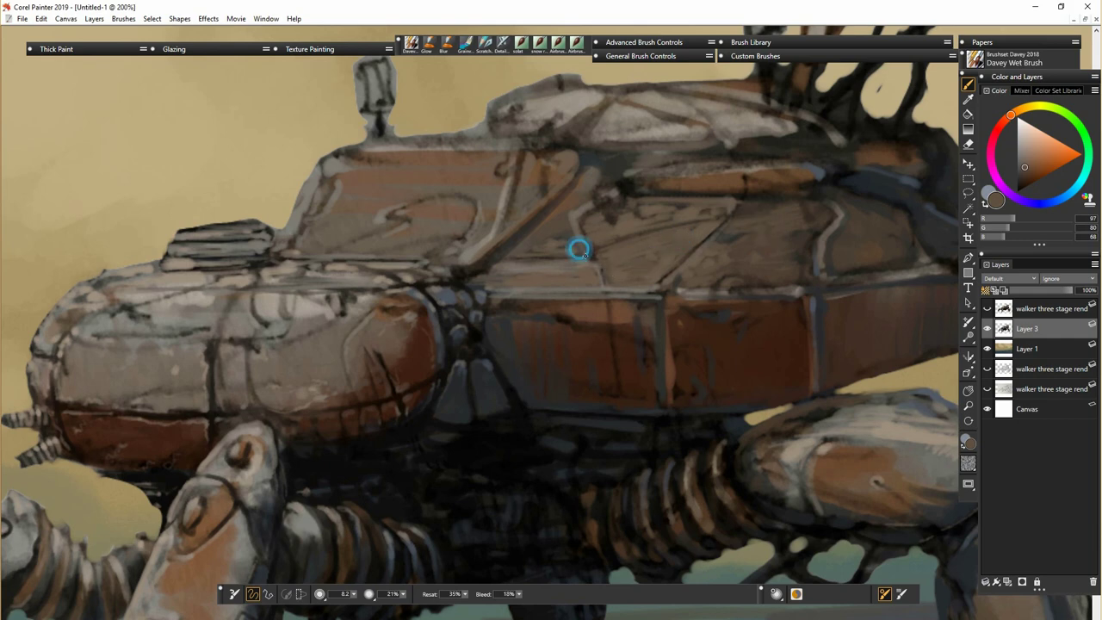
- Sample a warm brown and paint thin vertical rust streaks and panel lines on the front rusty side panel
alt+click(553, 223)
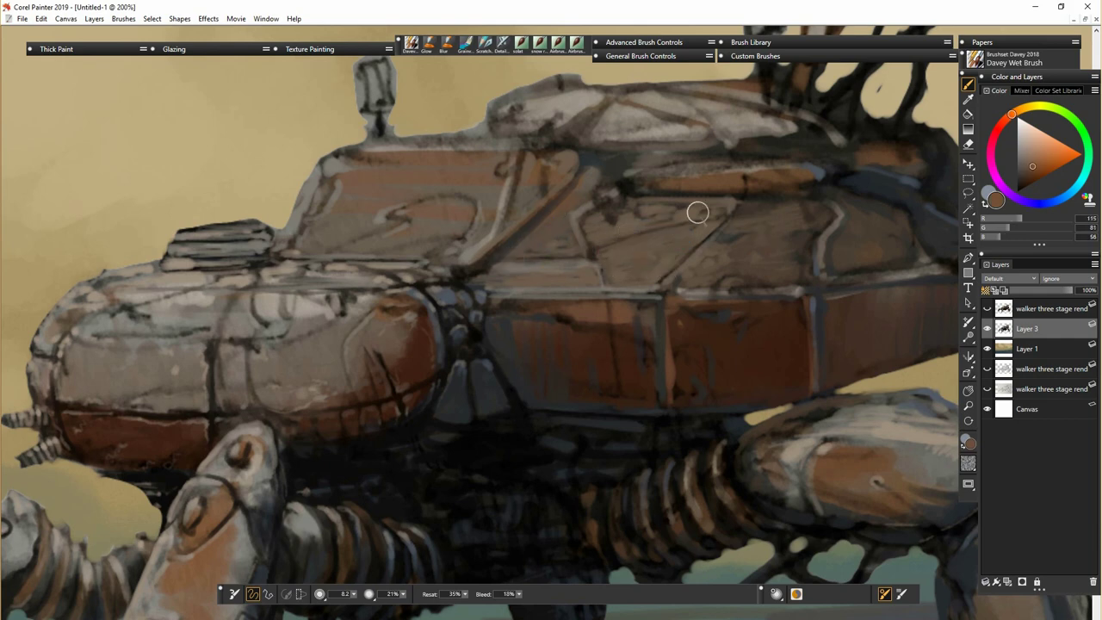
drag(611, 340, 610, 379)
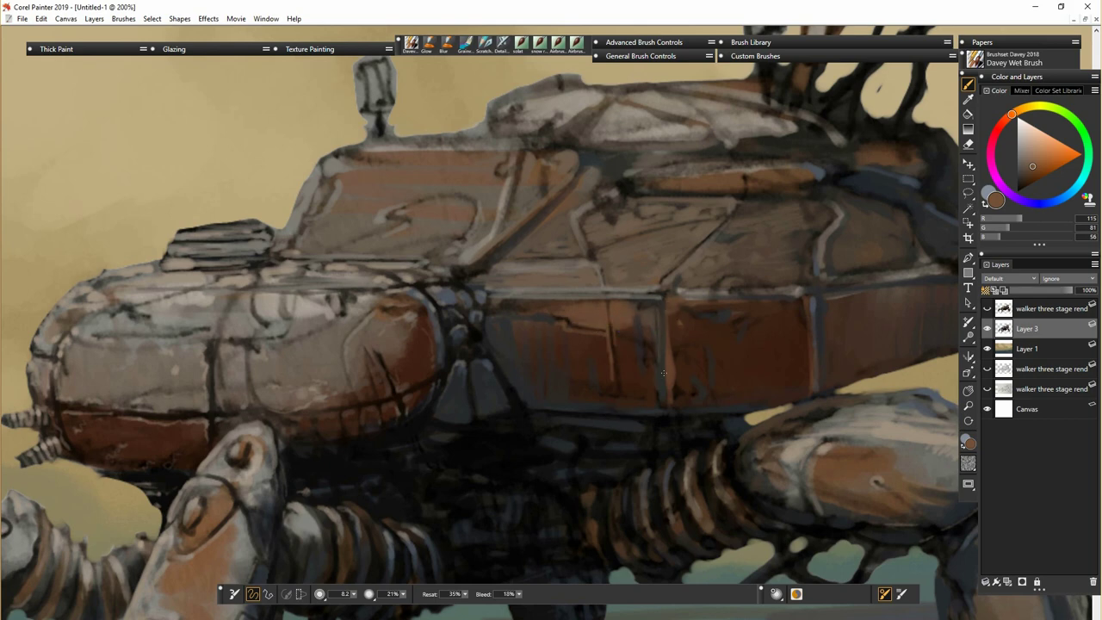
drag(663, 373, 663, 400)
drag(646, 353, 647, 366)
- Sample orange-brown and darker brown tones and paint rust texture on the nose's lower band and the hull's rusty side panels
alt+click(117, 446)
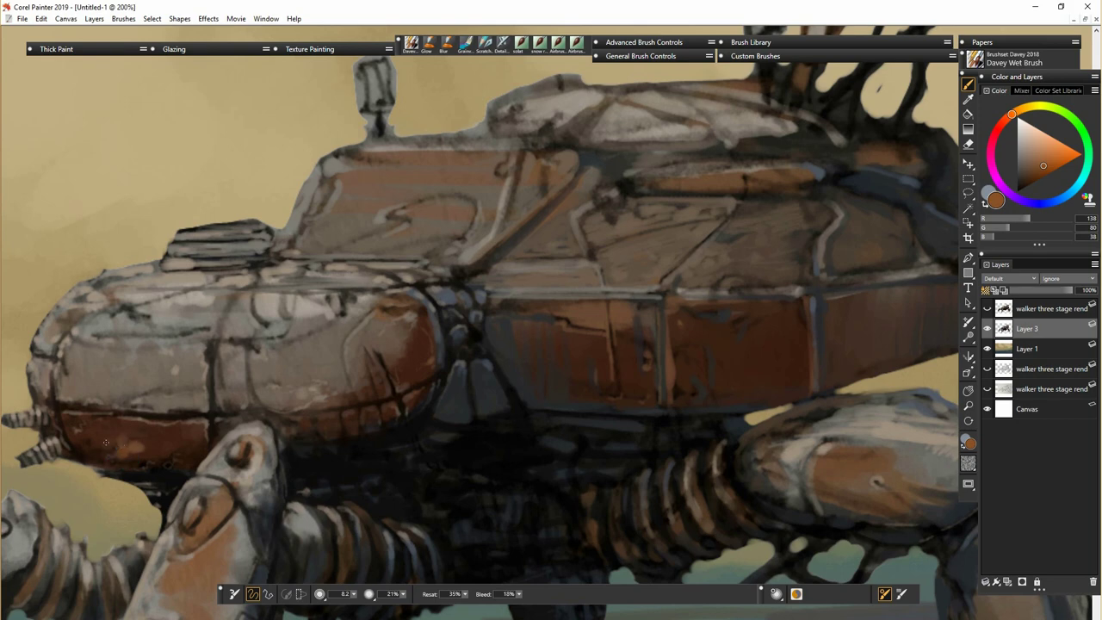
drag(131, 443, 151, 441)
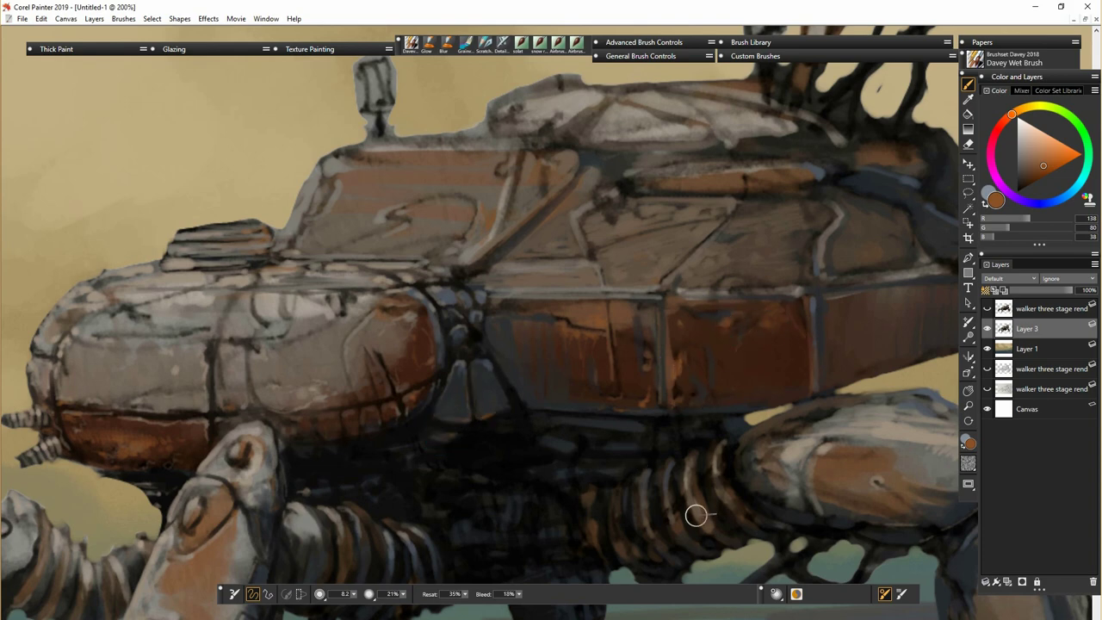
drag(778, 395, 757, 380)
alt+click(749, 381)
mouse_move(783, 335)
mouse_down()
mouse_move(804, 377)
mouse_move(721, 411)
mouse_move(804, 403)
mouse_move(726, 377)
mouse_up()
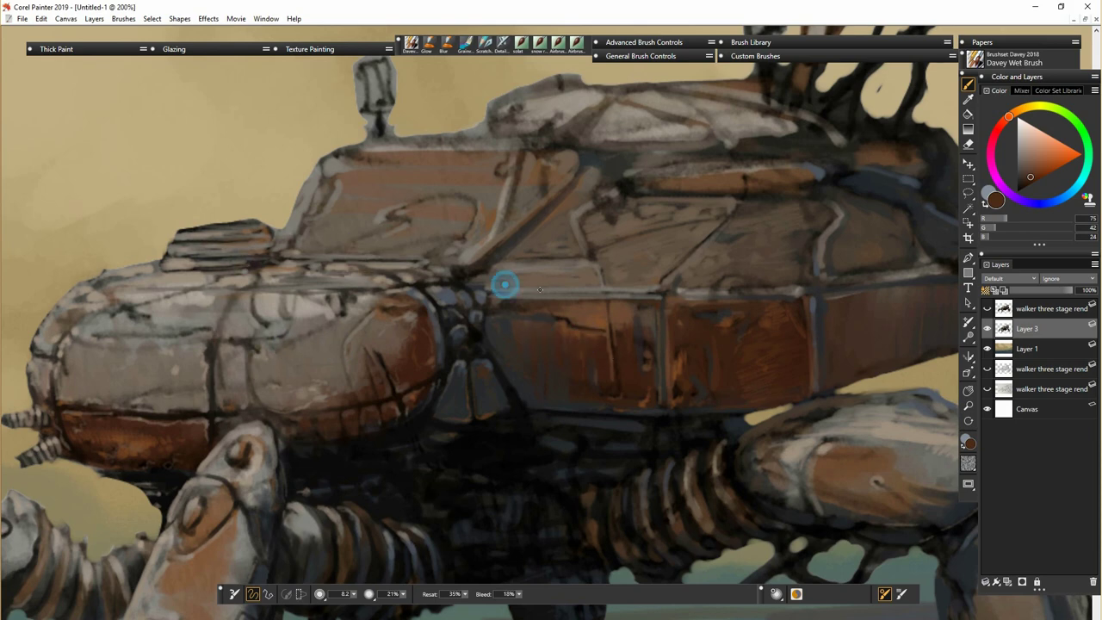
- Darken the seam beneath the roof dome and redefine the dome's rib lines with sampled dark tones
alt+click(581, 142)
drag(647, 141, 681, 143)
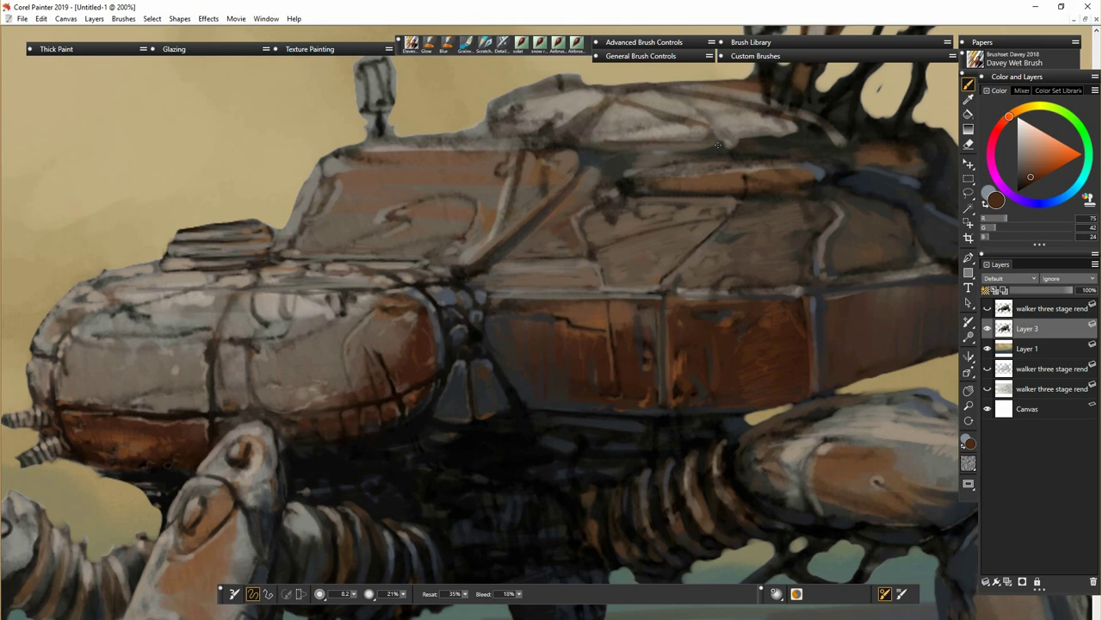
alt+click(741, 142)
drag(629, 106, 716, 145)
alt+click(785, 143)
alt+click(828, 139)
mouse_move(828, 139)
mouse_down()
mouse_move(677, 157)
mouse_move(771, 148)
mouse_up()
- Darken the cabin frame and window panel lines, and outline a small hatch on the middle rusty side panel
mouse_move(371, 147)
mouse_down()
mouse_move(538, 157)
mouse_move(515, 168)
mouse_move(527, 204)
mouse_move(500, 255)
mouse_up()
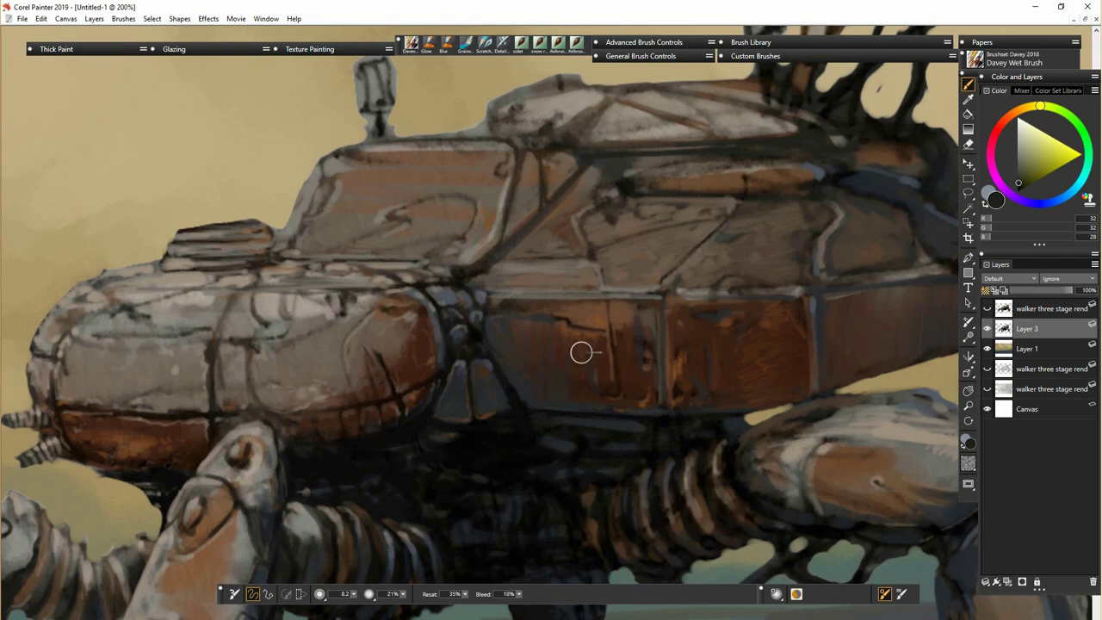
mouse_move(586, 218)
mouse_down()
mouse_move(598, 247)
mouse_move(675, 225)
mouse_move(600, 262)
mouse_up()
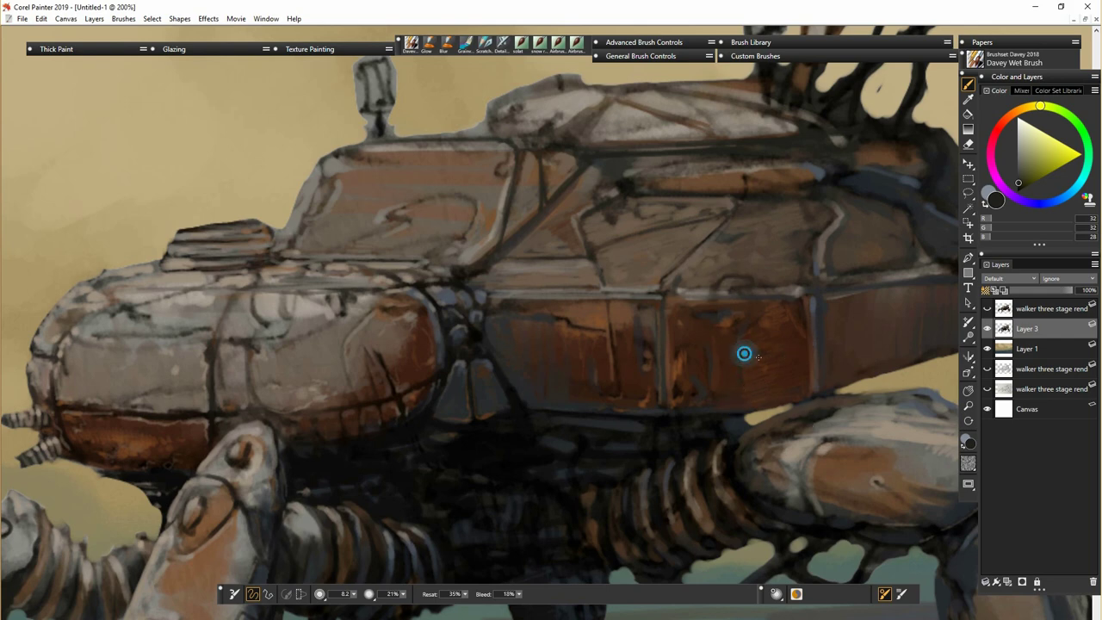
alt+click(571, 321)
mouse_move(747, 354)
mouse_down()
mouse_move(773, 358)
mouse_move(757, 385)
mouse_move(784, 356)
mouse_up()
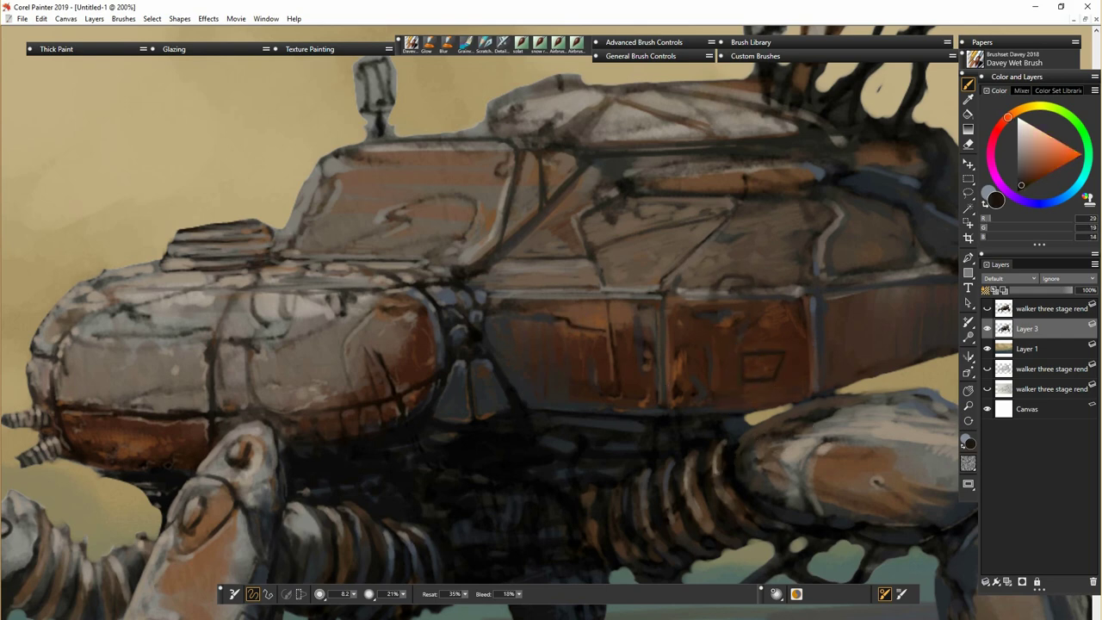
- Sample light beige from the nose pod and highlight the cabin roof edge, the dome's base and the side pod's upper rim
alt+click(318, 311)
drag(444, 148, 506, 146)
drag(437, 138, 520, 134)
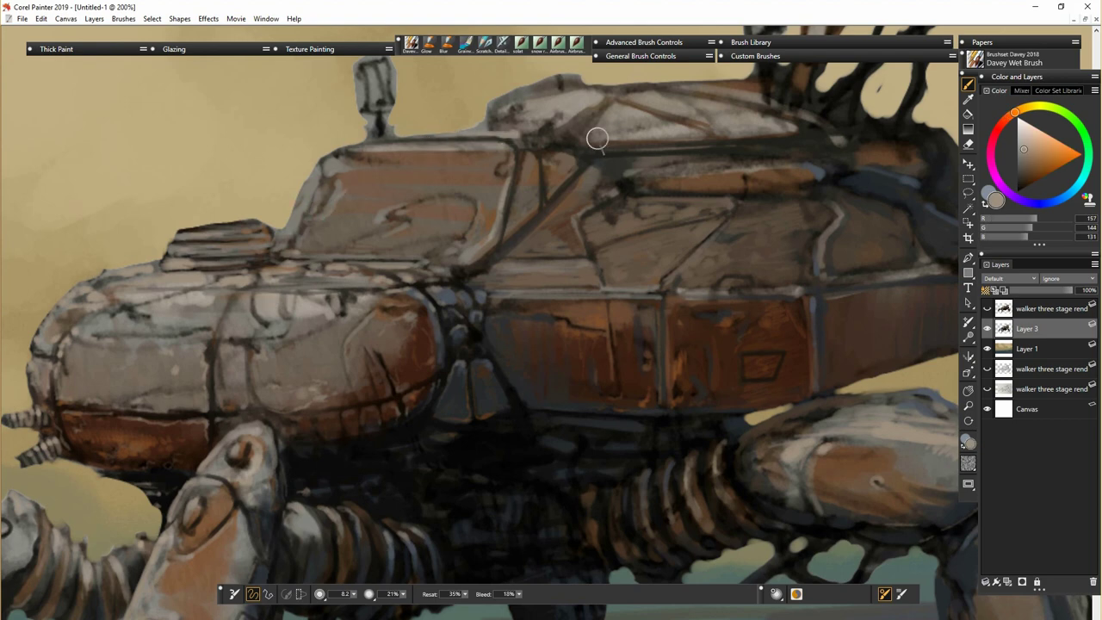
drag(602, 143, 814, 134)
drag(639, 173, 808, 166)
drag(666, 175, 817, 170)
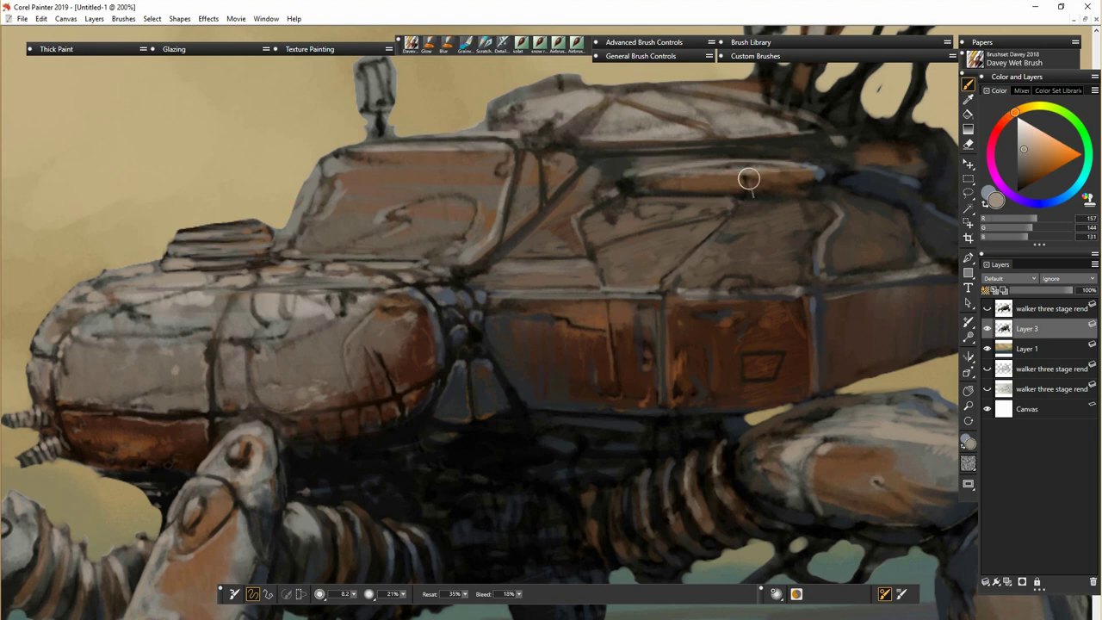
- Add beige highlights to the side pod's bands, the horizontal hull seam and the edges of the angular side panel
drag(749, 176, 747, 192)
drag(630, 173, 632, 183)
drag(488, 286, 592, 286)
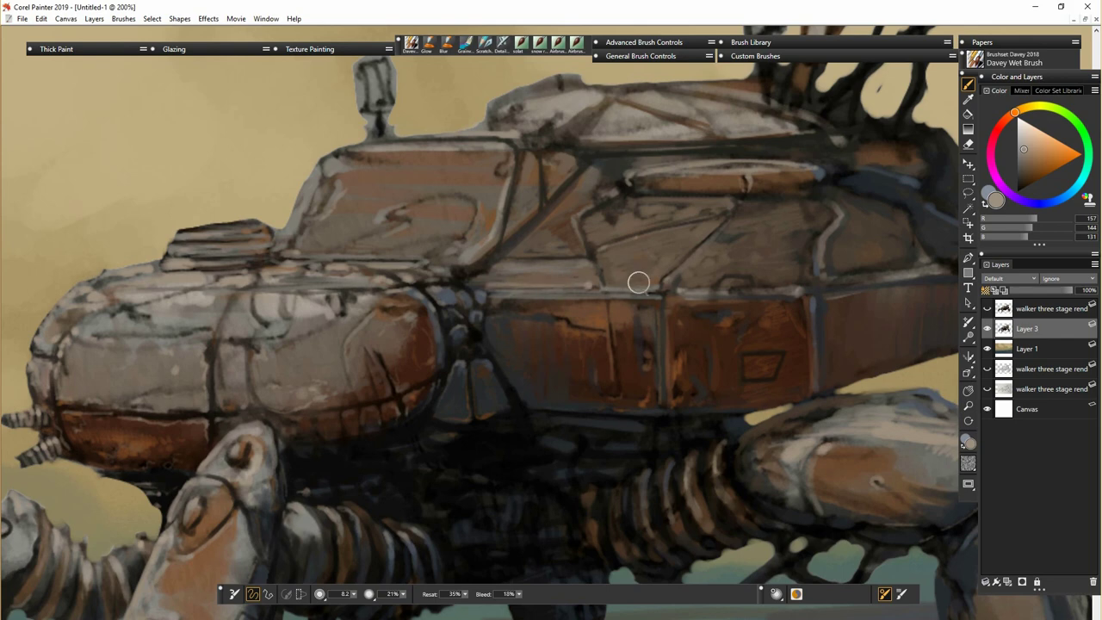
drag(697, 293, 880, 281)
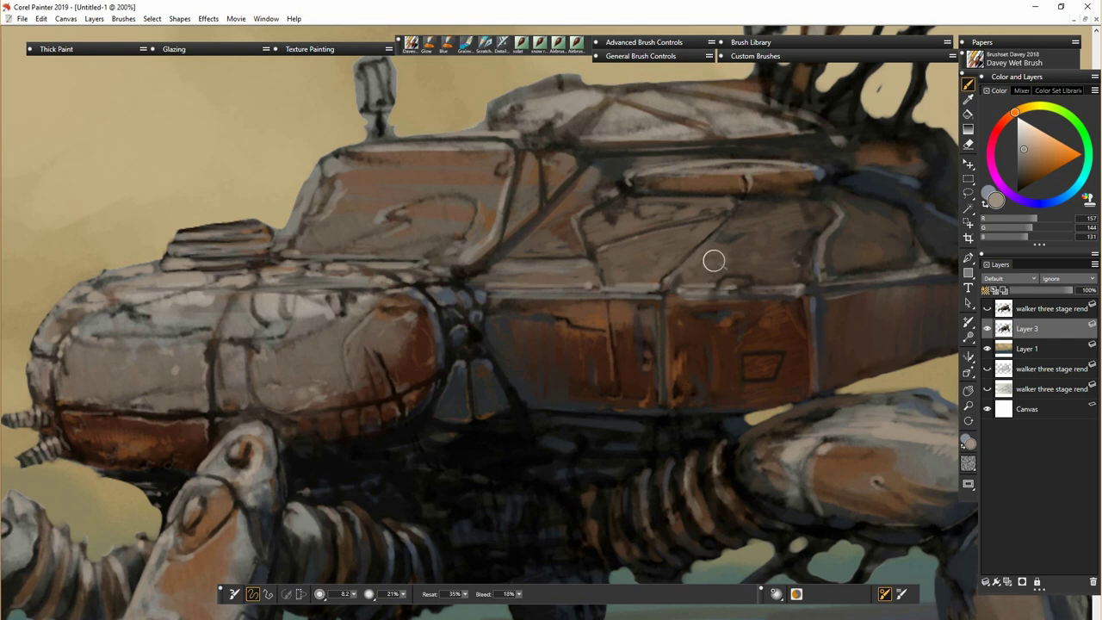
drag(713, 260, 733, 268)
mouse_move(598, 245)
mouse_down()
mouse_move(630, 237)
mouse_move(632, 190)
mouse_move(646, 194)
mouse_up()
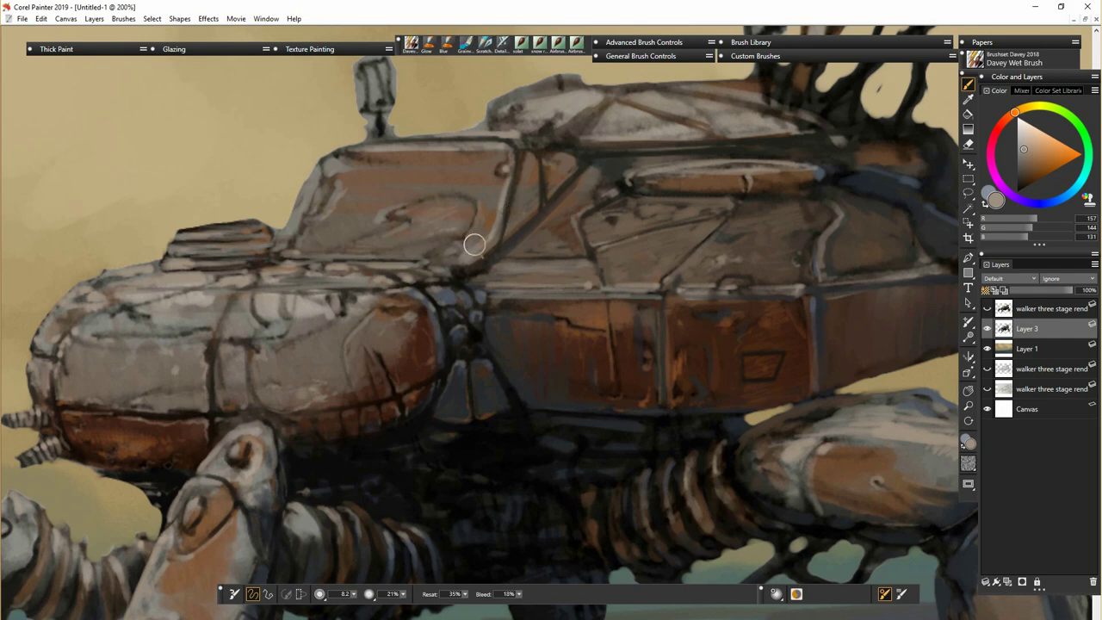
- Smooth the cabin's front panel with sampled grey-brown and repaint the roof dome's front bump and upper edge in lighter grey
alt+click(360, 207)
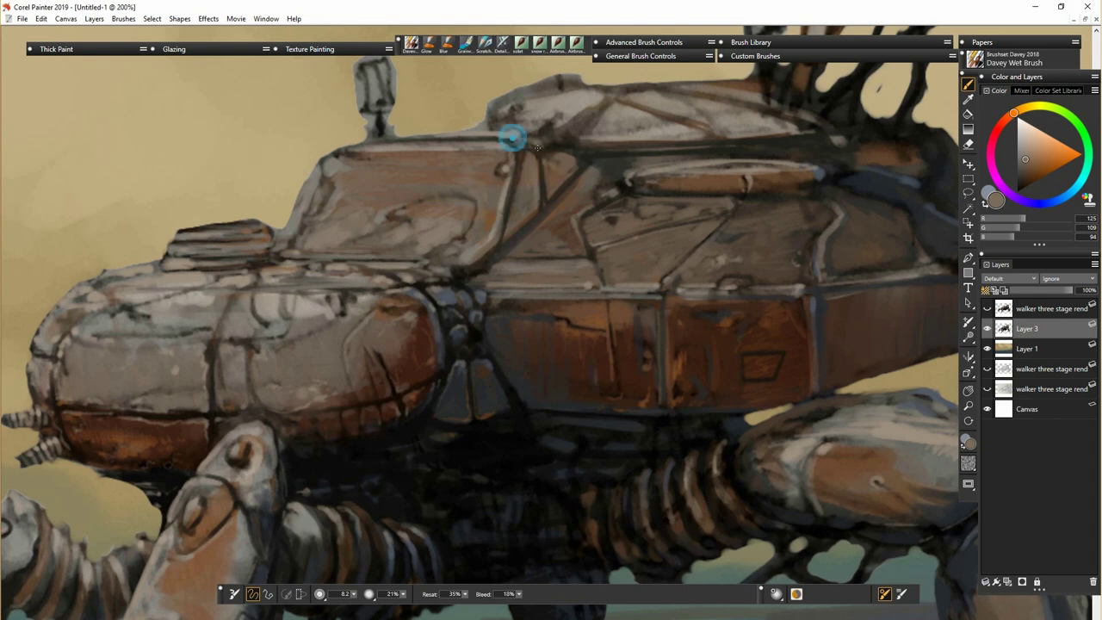
alt+click(527, 94)
mouse_move(533, 97)
mouse_down()
mouse_move(492, 108)
mouse_move(491, 122)
mouse_up()
drag(631, 93, 671, 87)
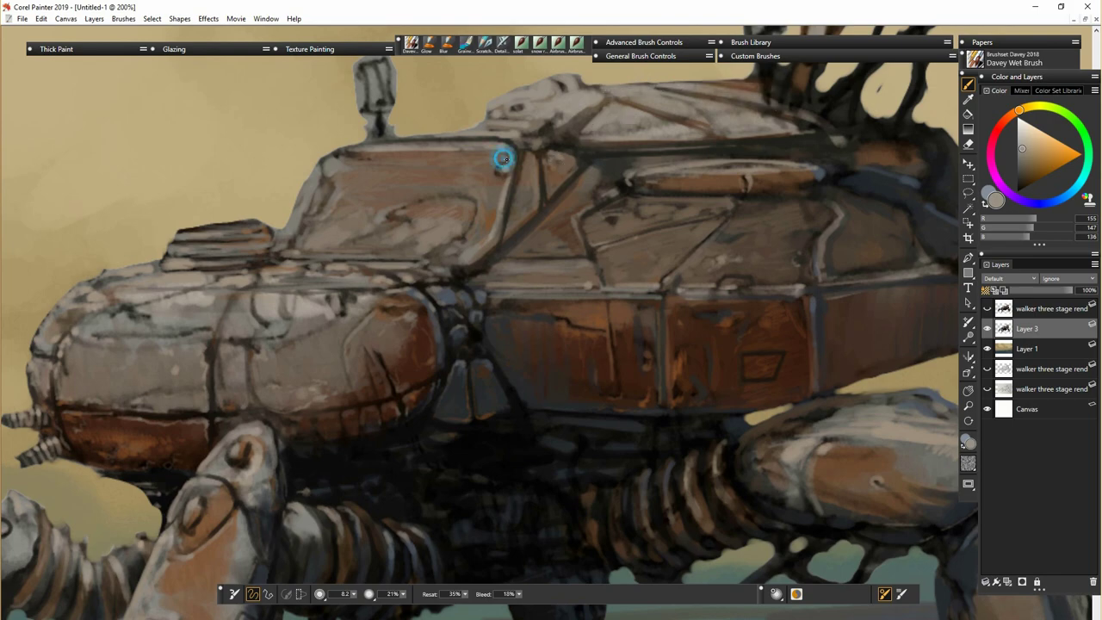
- Sample a near-black tone and paint dark lines over the roof dome's rear slope beneath the antennas
drag(622, 356, 528, 474)
alt+click(522, 460)
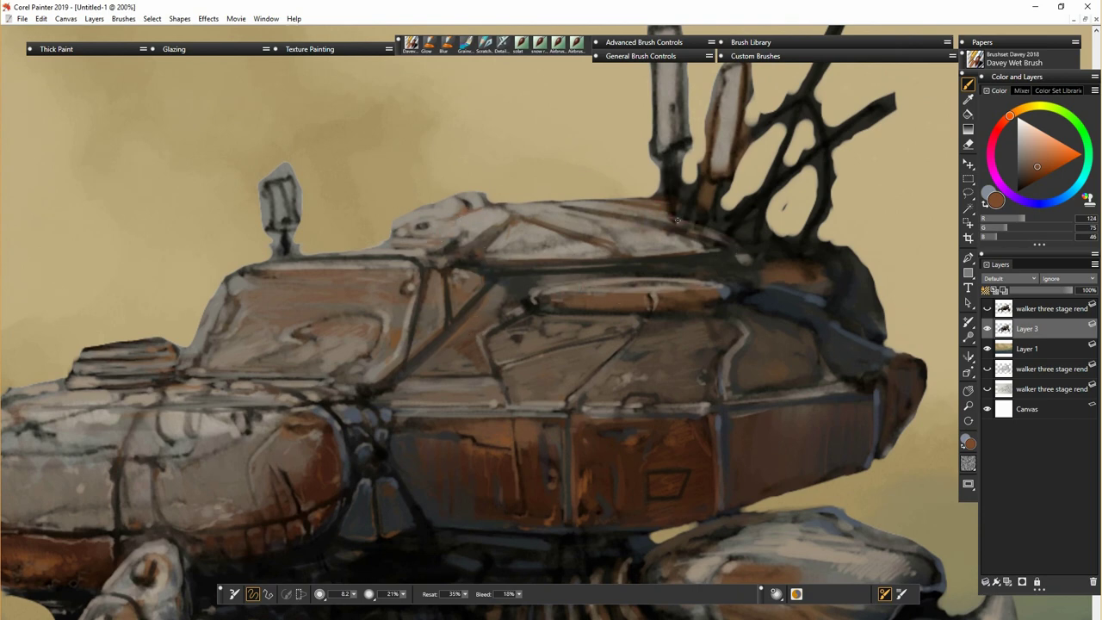
alt+click(797, 280)
drag(676, 219, 737, 230)
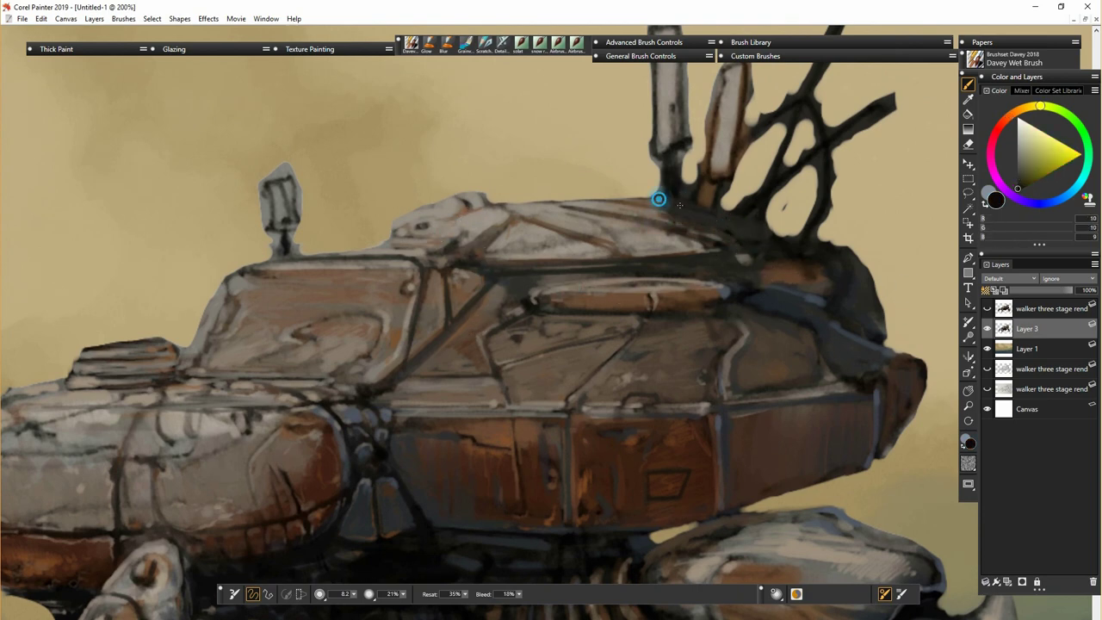
drag(660, 199, 747, 225)
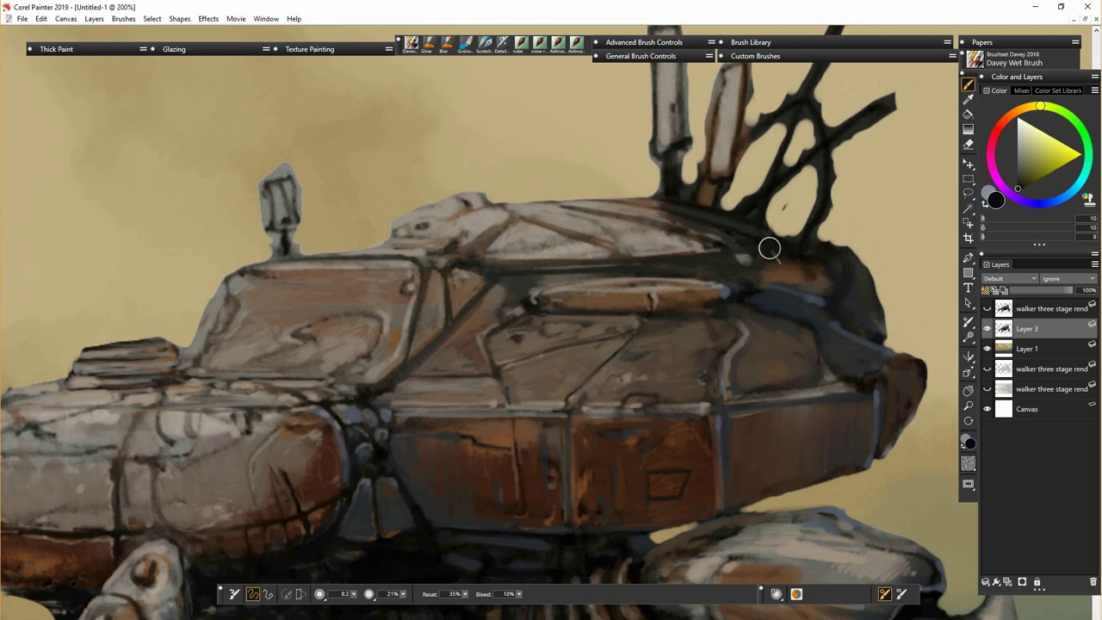
- Sample grey-brown from the dome and paint it along the dark band between the dome and the side pod
alt+click(673, 225)
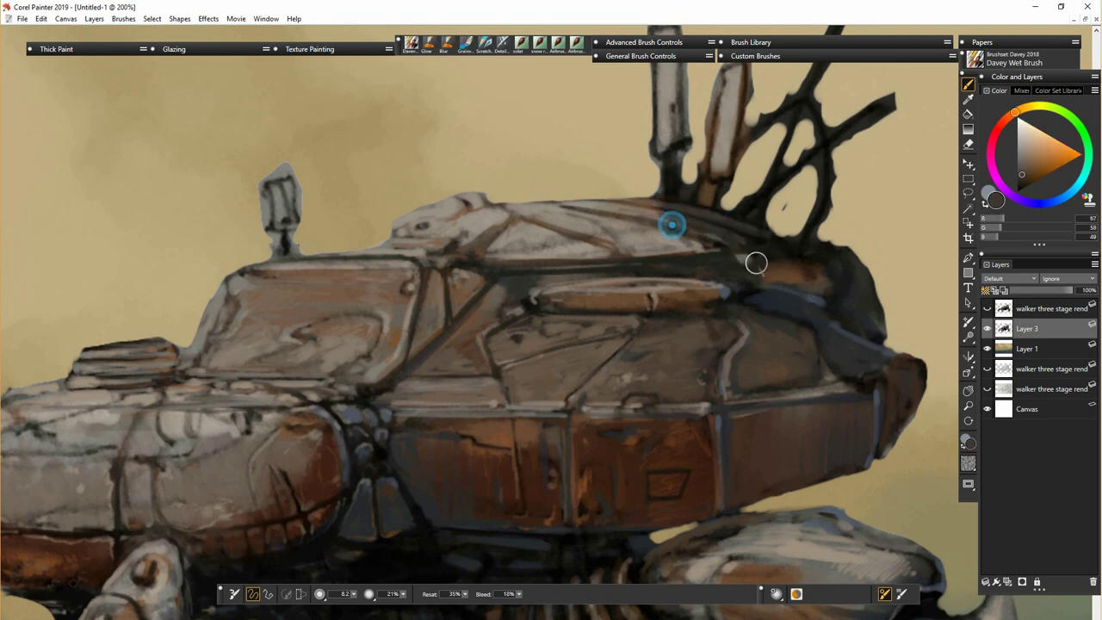
drag(616, 269, 713, 273)
drag(545, 274, 733, 274)
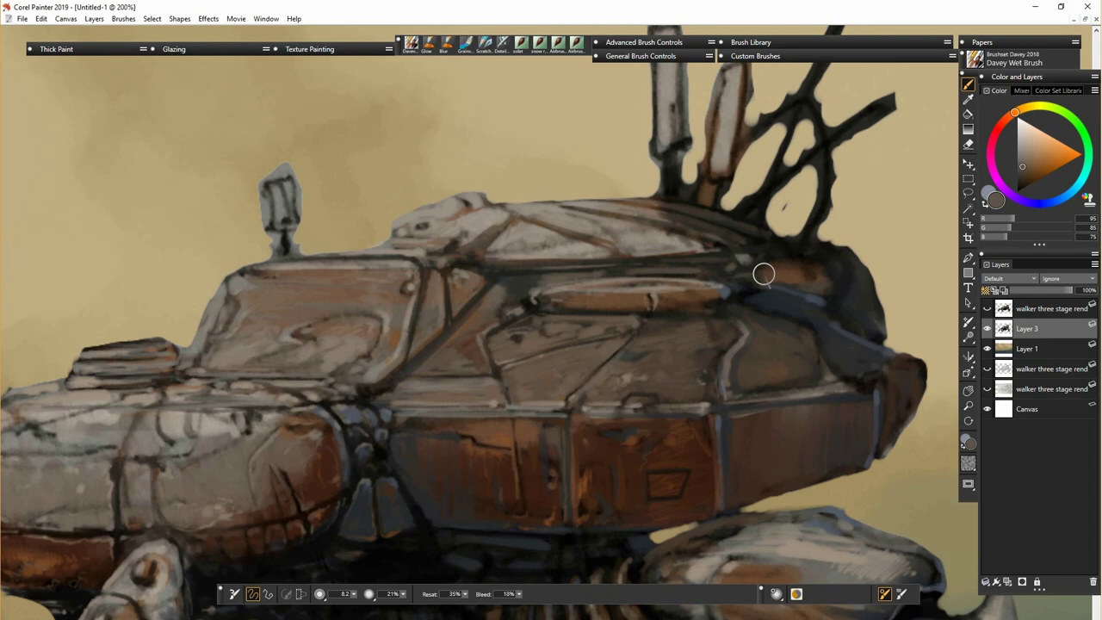
- Repaint the bluish rear hull section with sampled muted dark tones and define its recessed shapes
alt+click(838, 263)
mouse_move(871, 279)
mouse_down()
mouse_move(873, 353)
mouse_move(844, 343)
mouse_move(846, 357)
mouse_move(851, 346)
mouse_move(778, 298)
mouse_up()
alt+click(754, 293)
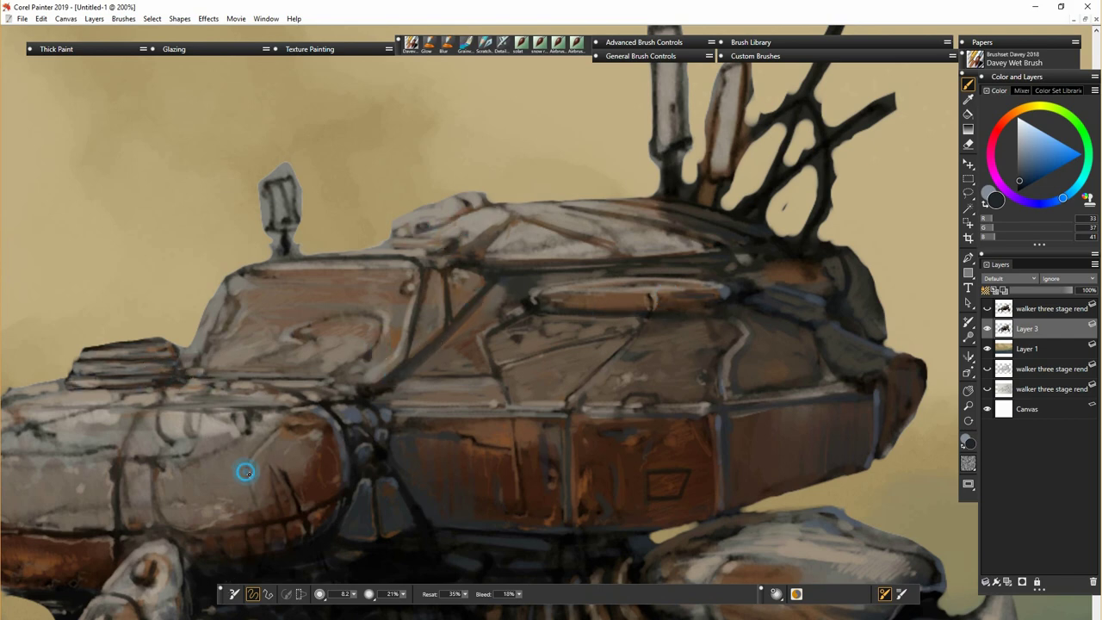
- Sample reddish-brown and grey-brown tones and refine the rear rusty side panel and the seam above it
alt+click(772, 411)
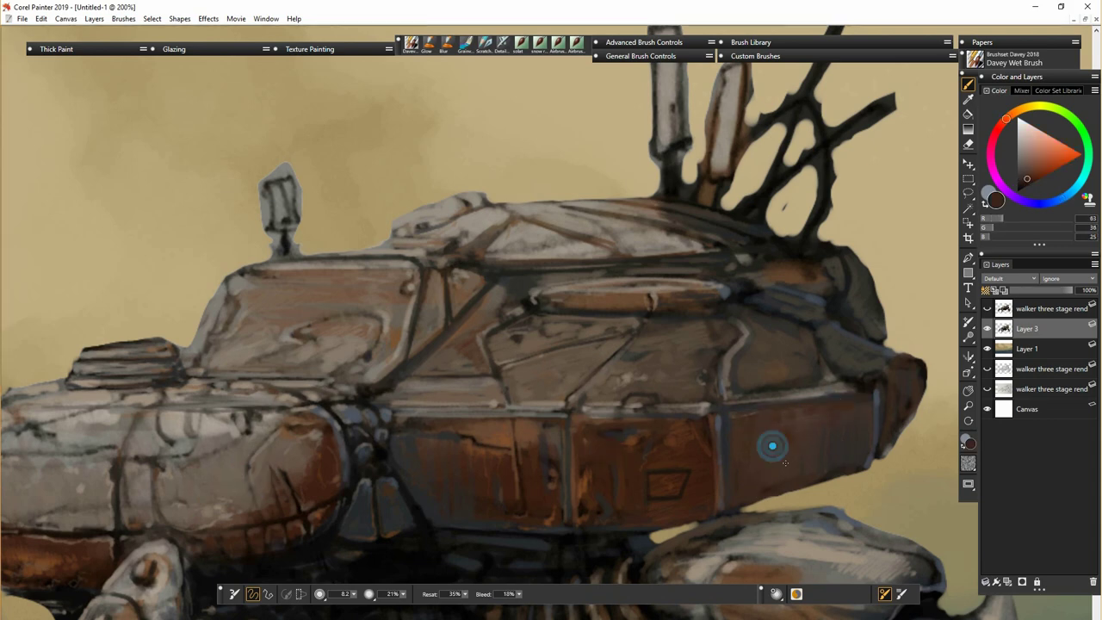
alt+click(794, 395)
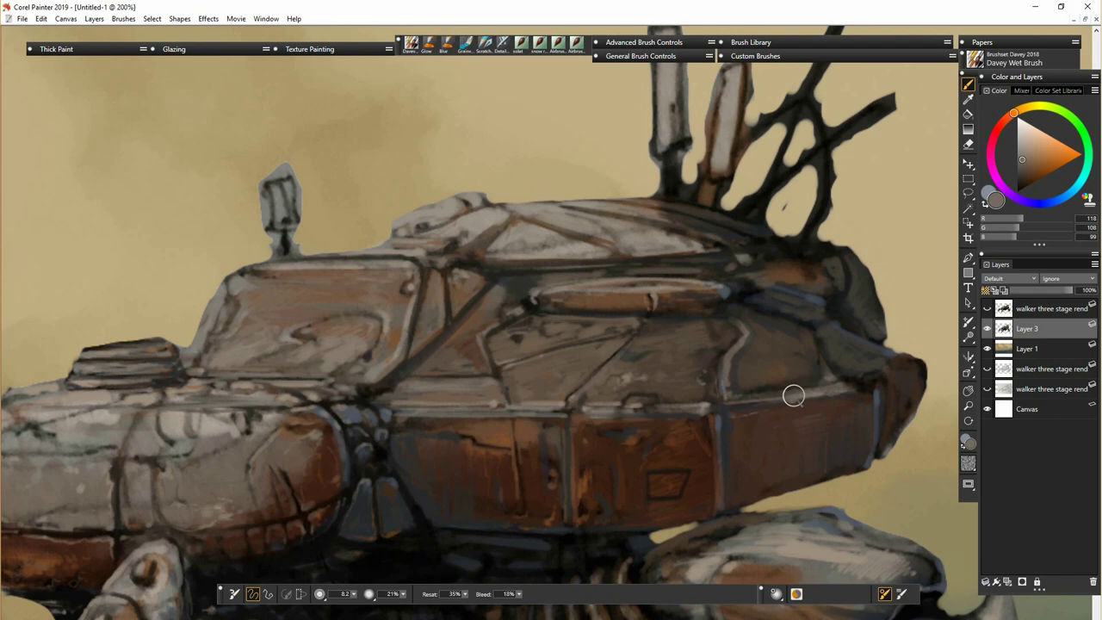
alt+click(669, 424)
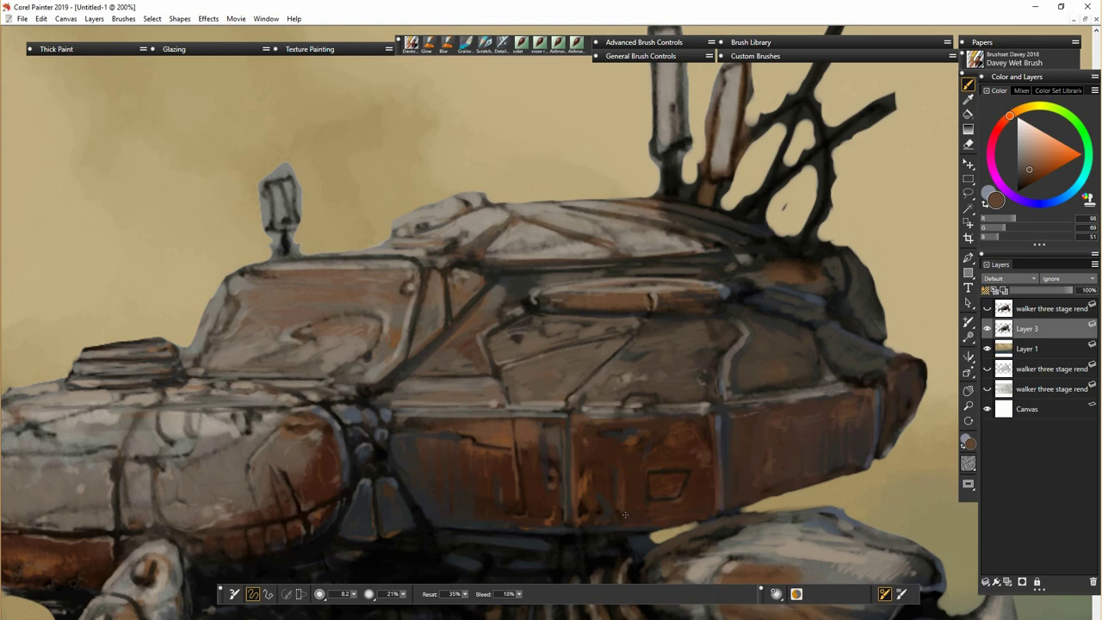
- Erase the excess paint around the tall diagonal antenna to thin its shaft
drag(728, 327, 552, 529)
alt+click(648, 400)
key(n)
drag(642, 362, 636, 421)
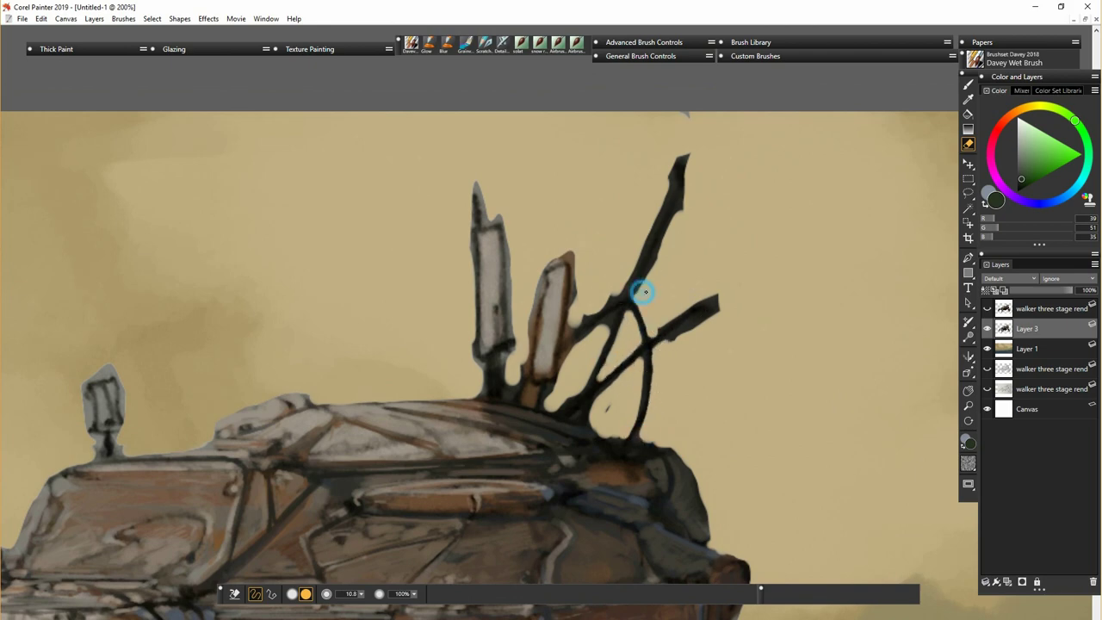
drag(643, 291, 686, 218)
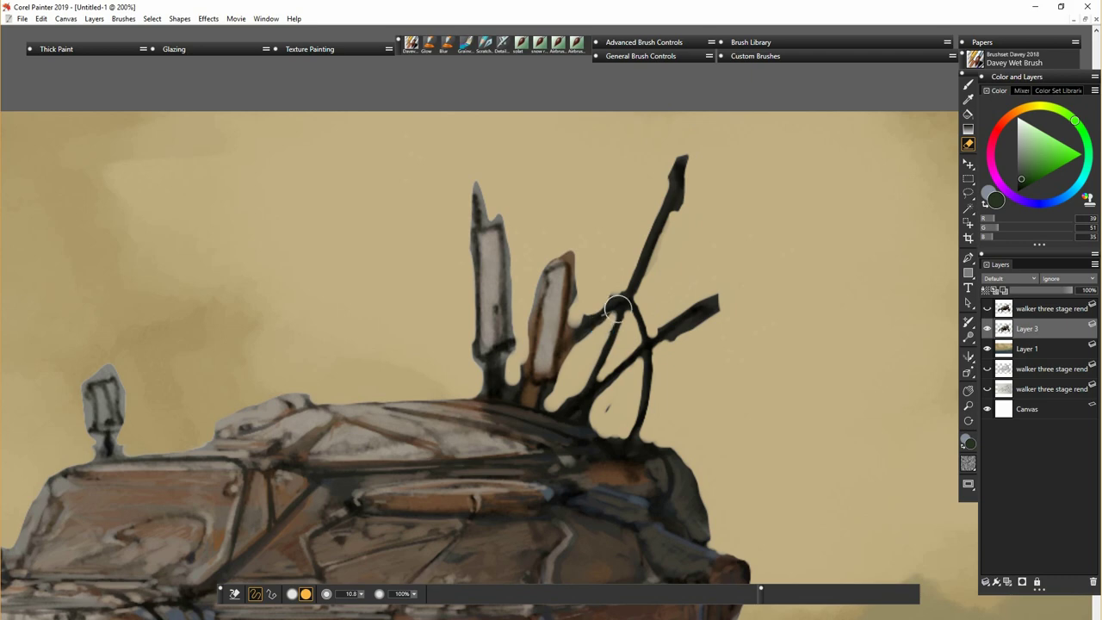
- Erase around the two panel antennas and the curved cable to give them slim, clean outlines
mouse_move(598, 308)
mouse_down()
mouse_move(569, 344)
mouse_move(580, 348)
mouse_move(545, 272)
mouse_up()
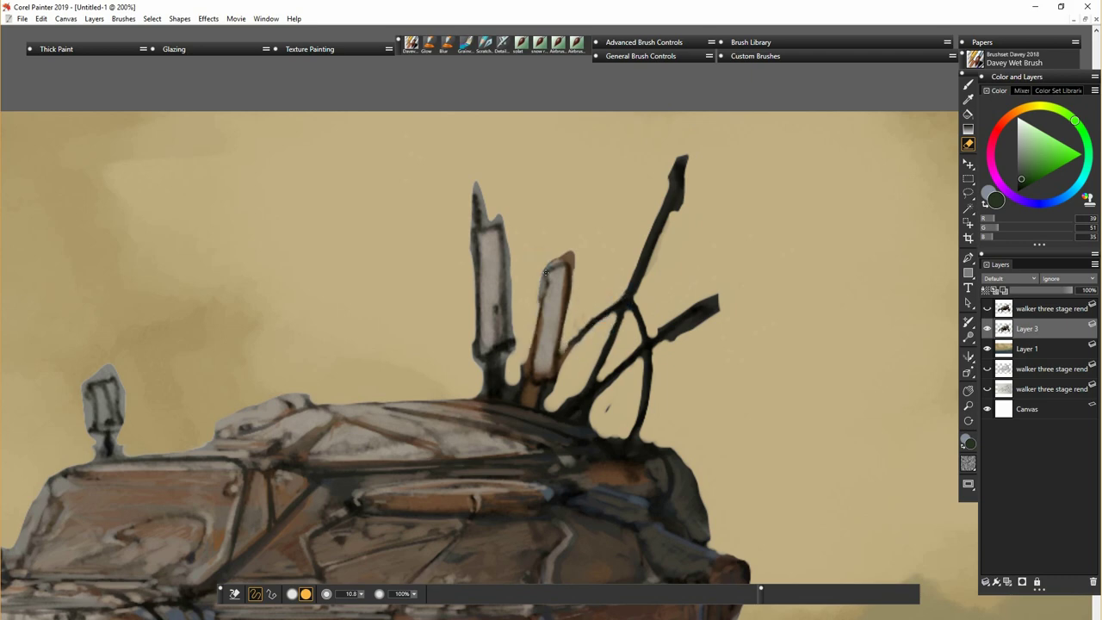
mouse_move(524, 354)
mouse_down()
mouse_move(482, 365)
mouse_move(485, 399)
mouse_move(507, 368)
mouse_move(519, 398)
mouse_move(480, 365)
mouse_move(476, 185)
mouse_move(490, 223)
mouse_move(518, 245)
mouse_move(517, 349)
mouse_up()
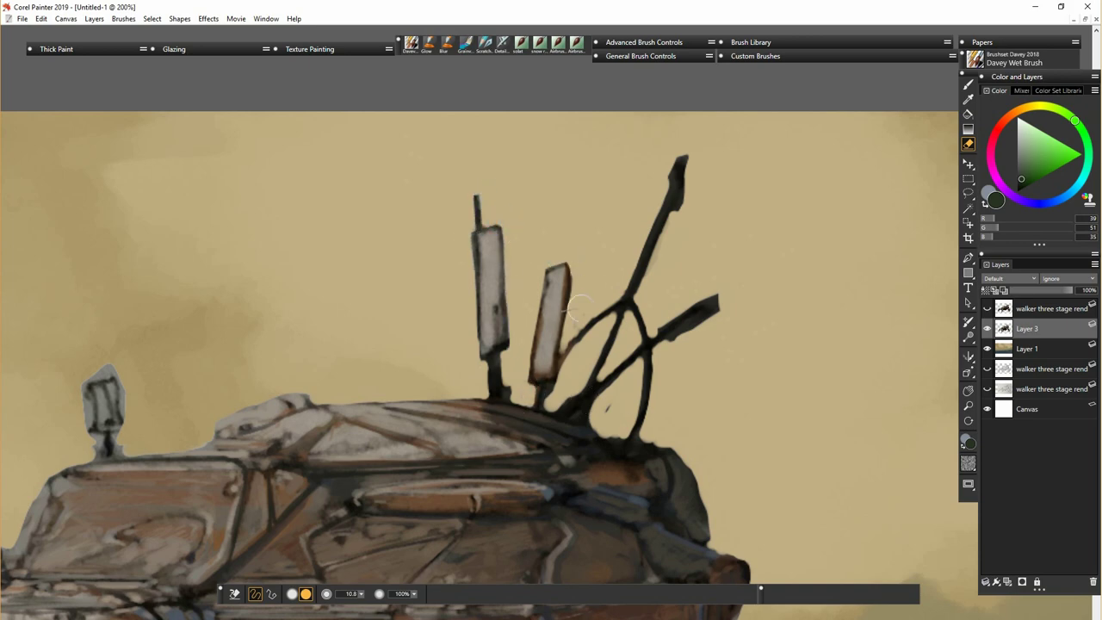
drag(578, 303, 533, 393)
mouse_move(617, 296)
mouse_down()
mouse_move(627, 315)
mouse_move(633, 285)
mouse_up()
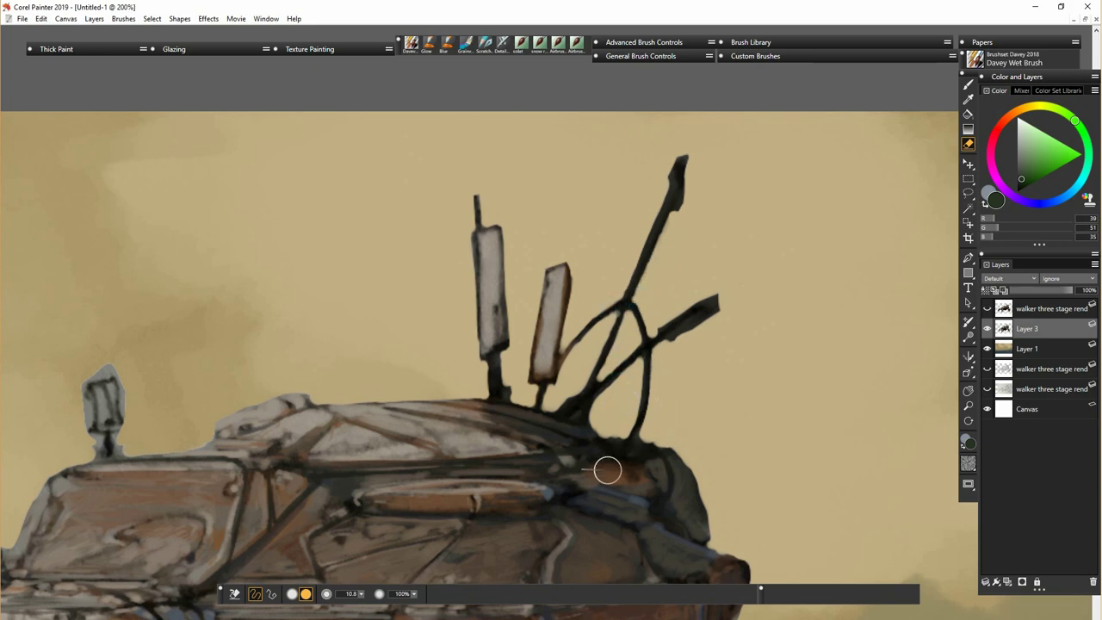
- Sample grey tones, paint the lower diagonal antenna, toggle transparency preservation on Layer 3 and undo the last change
key(b)
alt+click(609, 469)
alt+click(578, 432)
drag(576, 404, 711, 302)
alt+click(603, 460)
mouse_move(693, 311)
mouse_down()
mouse_move(671, 328)
mouse_move(715, 302)
mouse_up()
click(985, 291)
key(ctrl+z)
- Paint grey highlights on the tall diagonal antenna's shaft and tip, and add dark detail lines to the panel antennas
drag(622, 312, 604, 355)
drag(622, 308, 650, 244)
drag(665, 203, 678, 207)
drag(670, 183, 678, 196)
alt+click(632, 277)
mouse_move(566, 271)
mouse_down()
mouse_move(550, 356)
mouse_move(565, 310)
mouse_move(485, 344)
mouse_move(495, 377)
mouse_up()
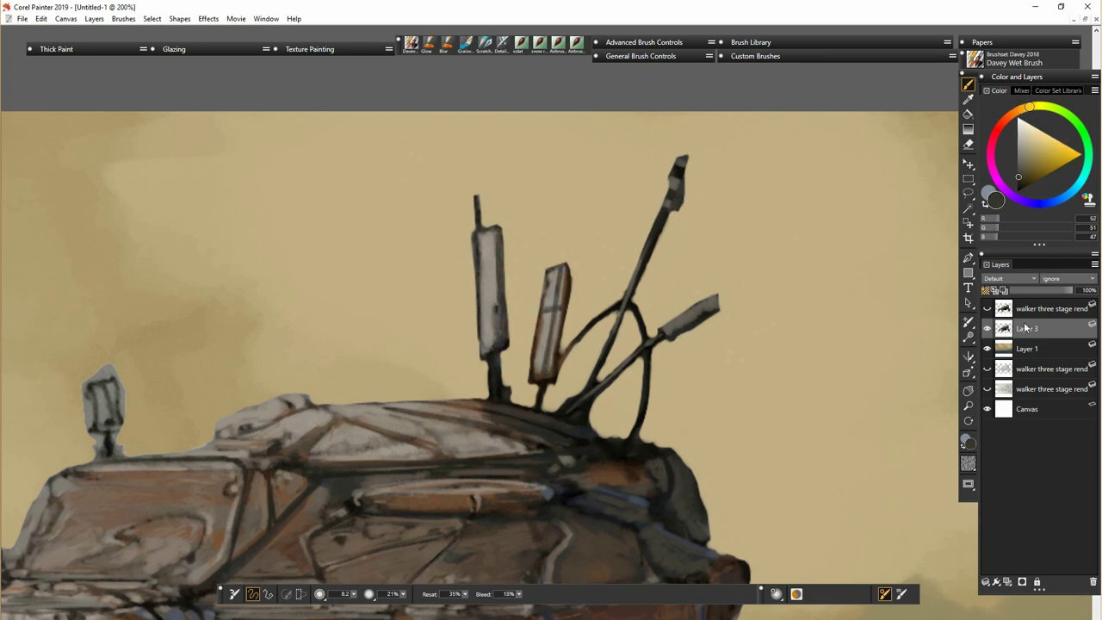
- Lasso the front part of the roof dome, copy it to a new layer and place that layer above Layer 3
click(968, 194)
click(985, 291)
mouse_move(189, 453)
mouse_down()
mouse_move(368, 410)
mouse_move(187, 454)
mouse_up()
right_click(194, 444)
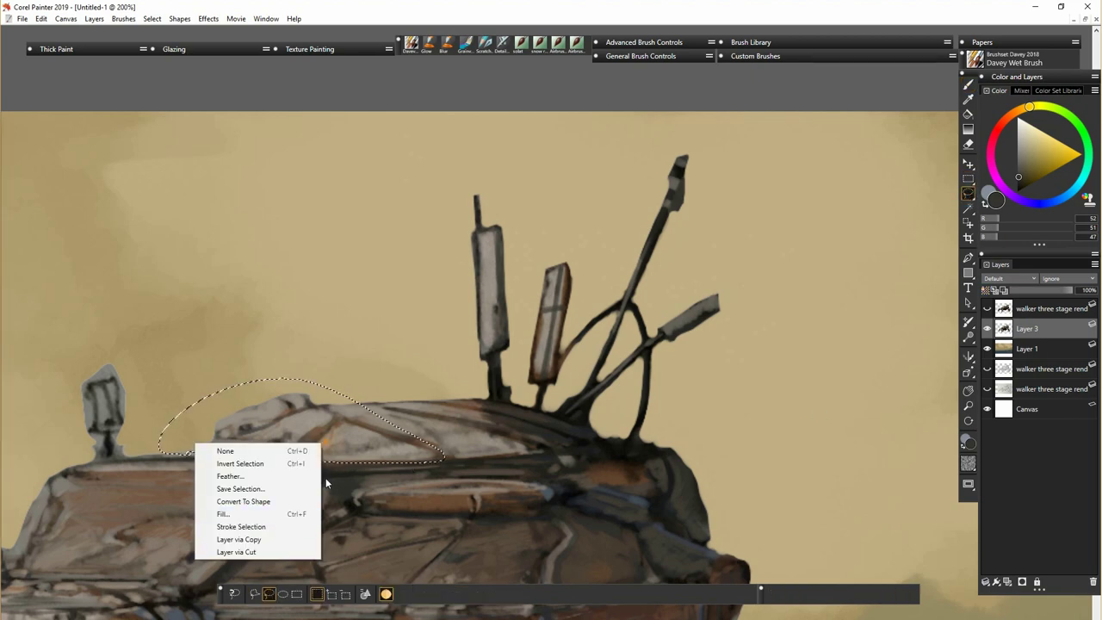
click(252, 540)
drag(1034, 352, 1036, 322)
- Flip the copied dome piece horizontally, move Layer 4 below Layer 3 and position the piece behind the dome's front
drag(681, 360, 865, 307)
click(41, 19)
mouse_move(119, 200)
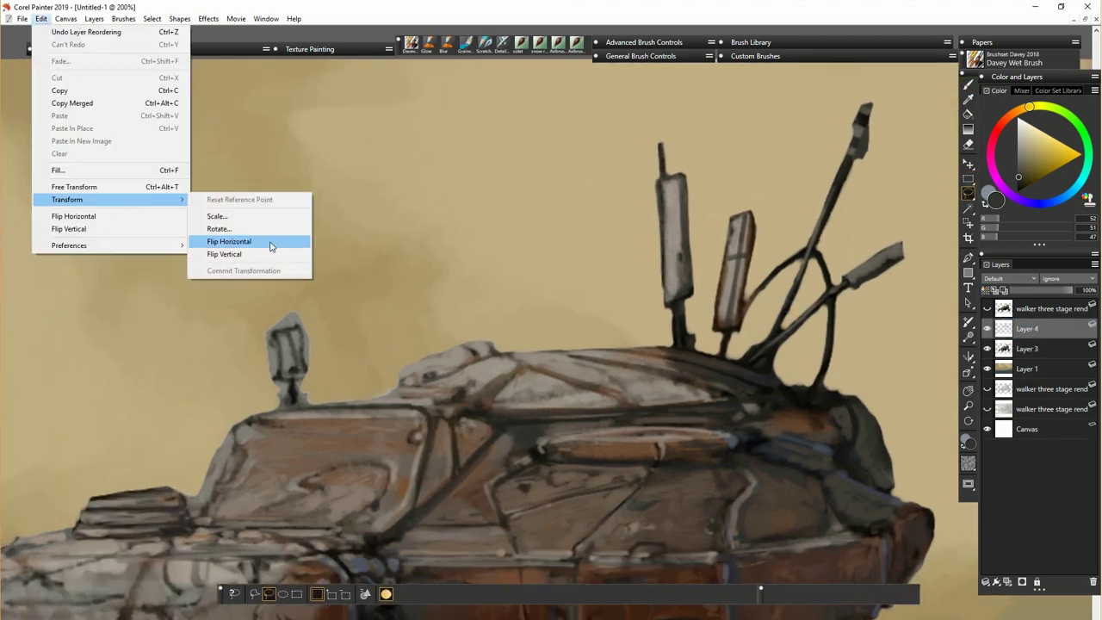
click(270, 243)
key(Return)
drag(1033, 329, 1033, 358)
mouse_move(472, 385)
mouse_down()
mouse_move(416, 376)
mouse_move(387, 402)
mouse_up()
- Clean up the flipped dome piece's edge with the Eraser and raise its value by 18% with Adjust Color
key(n)
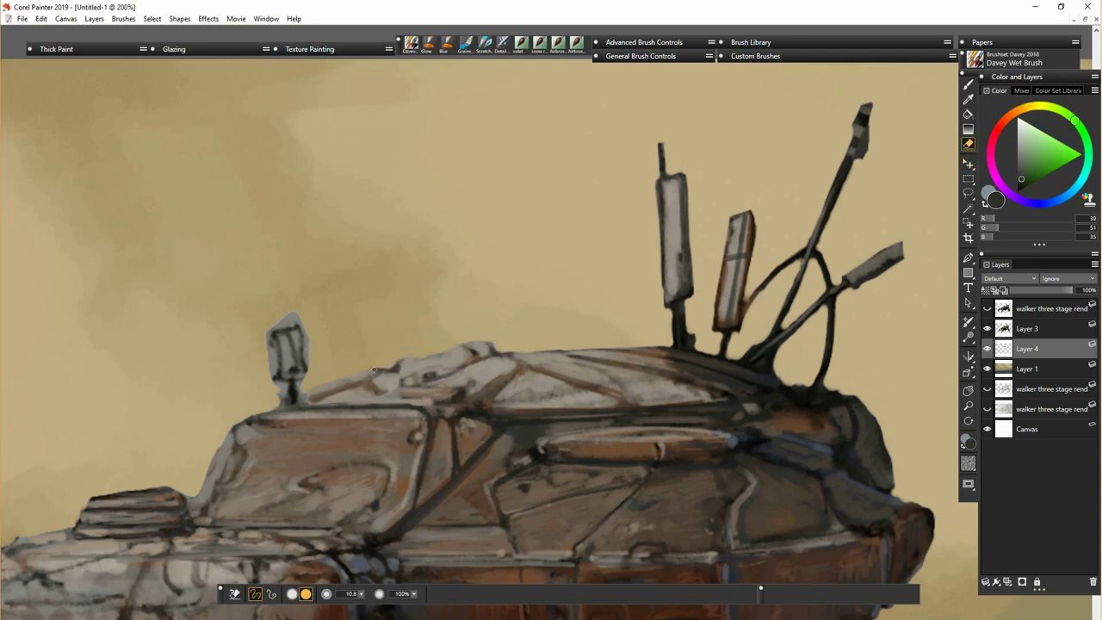
alt+click(607, 431)
key(f)
mouse_move(1072, 290)
mouse_down()
mouse_move(1057, 290)
mouse_move(1073, 291)
mouse_up()
click(768, 56)
click(747, 145)
drag(571, 373, 577, 375)
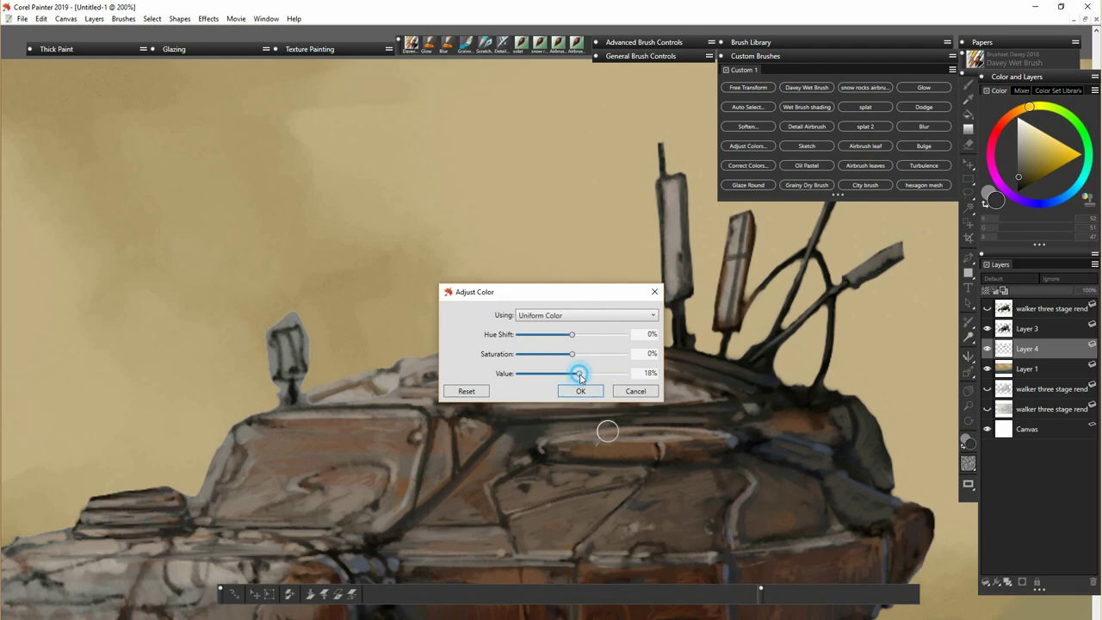
click(580, 391)
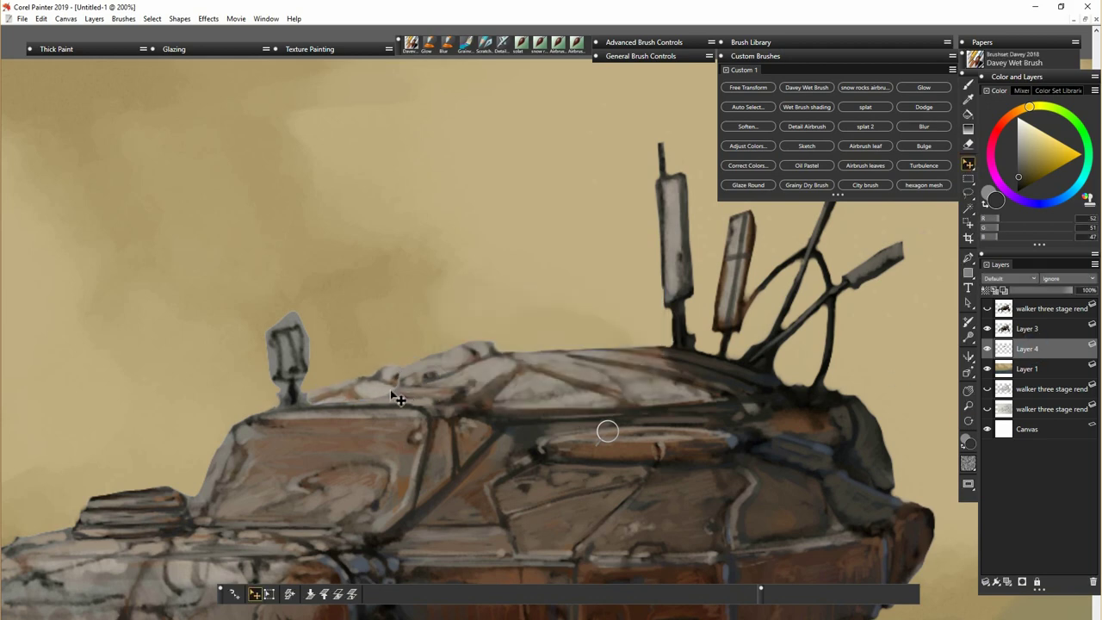
- Lasso a section of the hull on Layer 3, copy it to a new layer and place it below Layer 3
click(1034, 332)
key(l)
mouse_move(437, 520)
mouse_down()
mouse_move(579, 426)
mouse_move(411, 558)
mouse_up()
right_click(409, 508)
click(484, 600)
key(f)
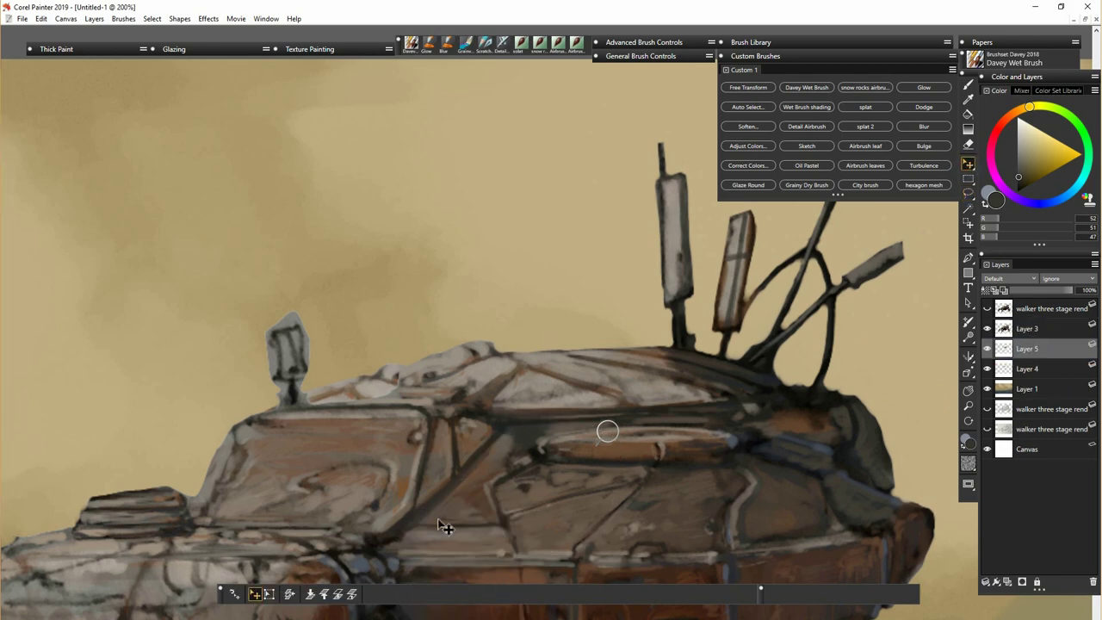
- Move the copied hull section behind the cab's front slope, then rotate and skew it to match the slope, and commit the transform
drag(115, 509, 101, 499)
click(269, 594)
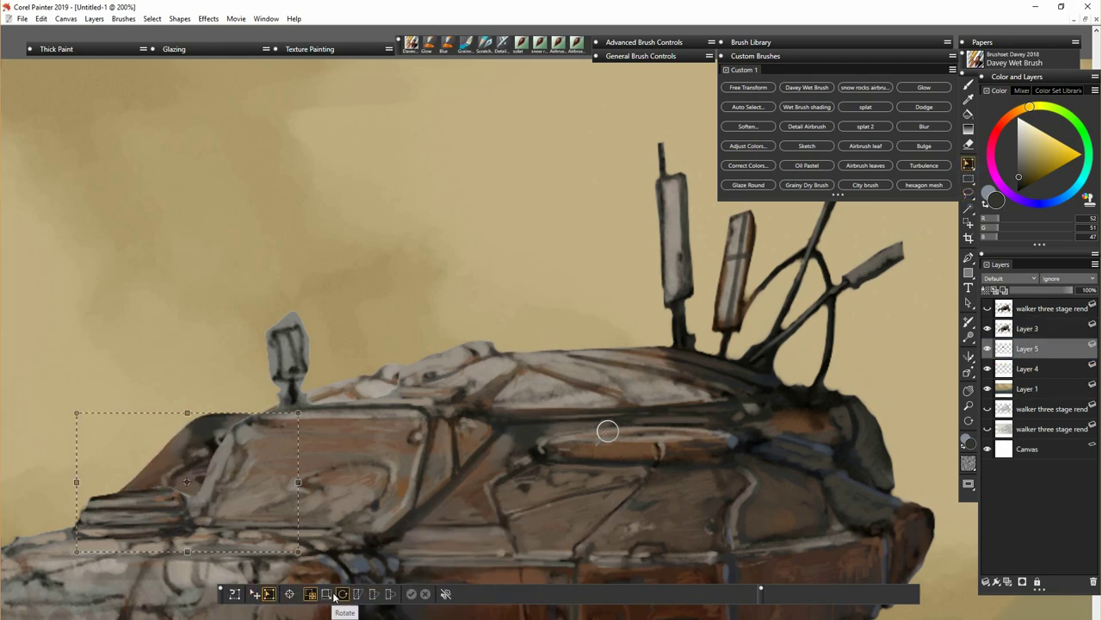
click(343, 594)
drag(298, 549, 283, 569)
click(358, 594)
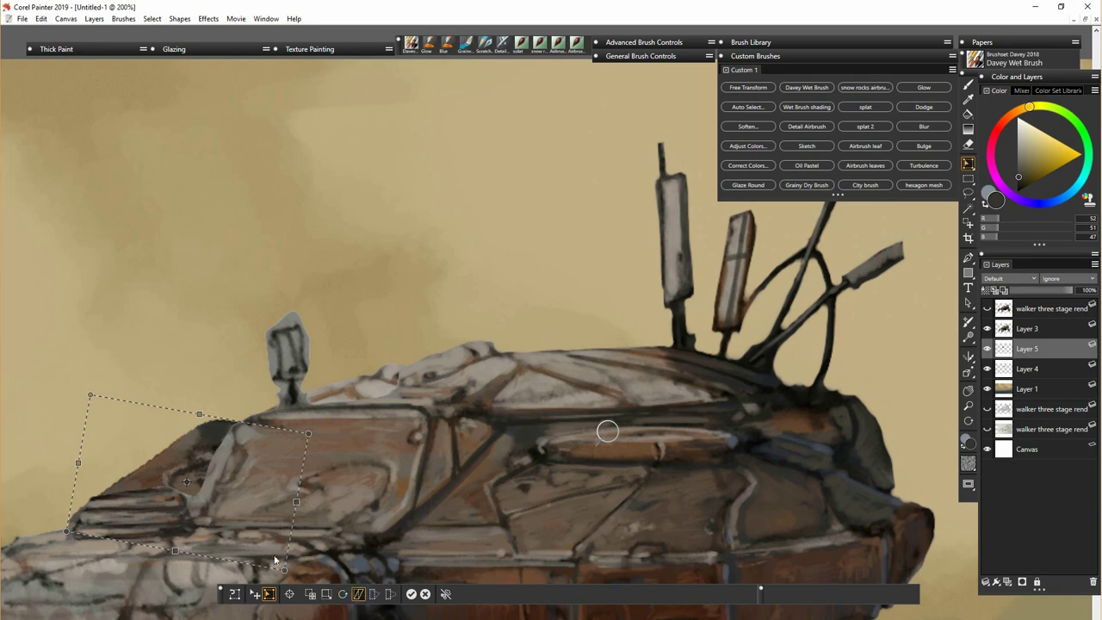
drag(173, 549, 151, 555)
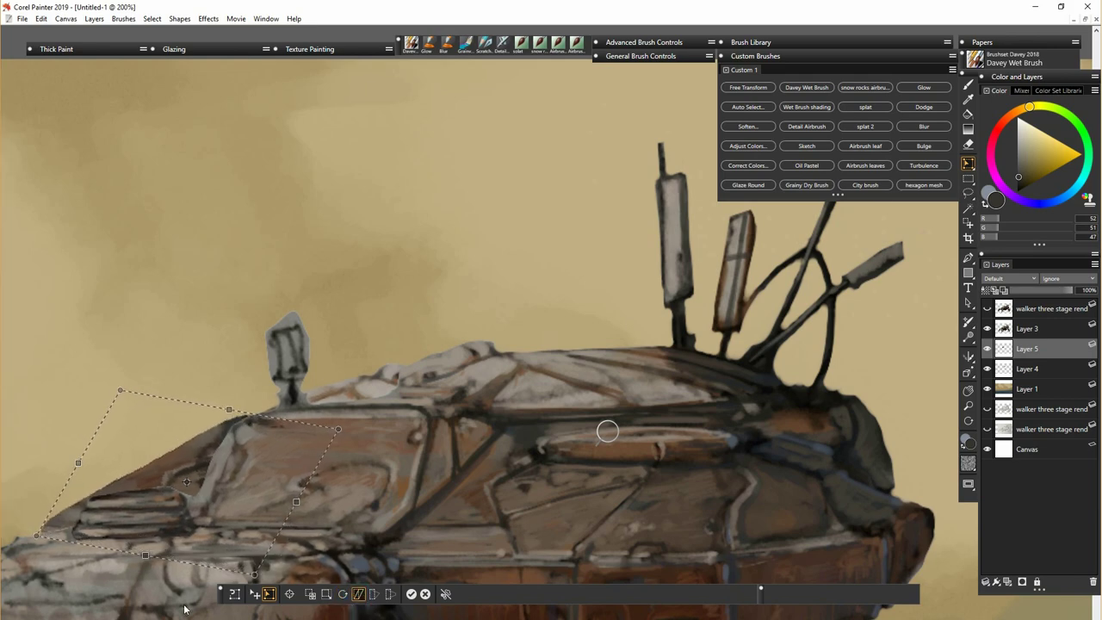
key(Return)
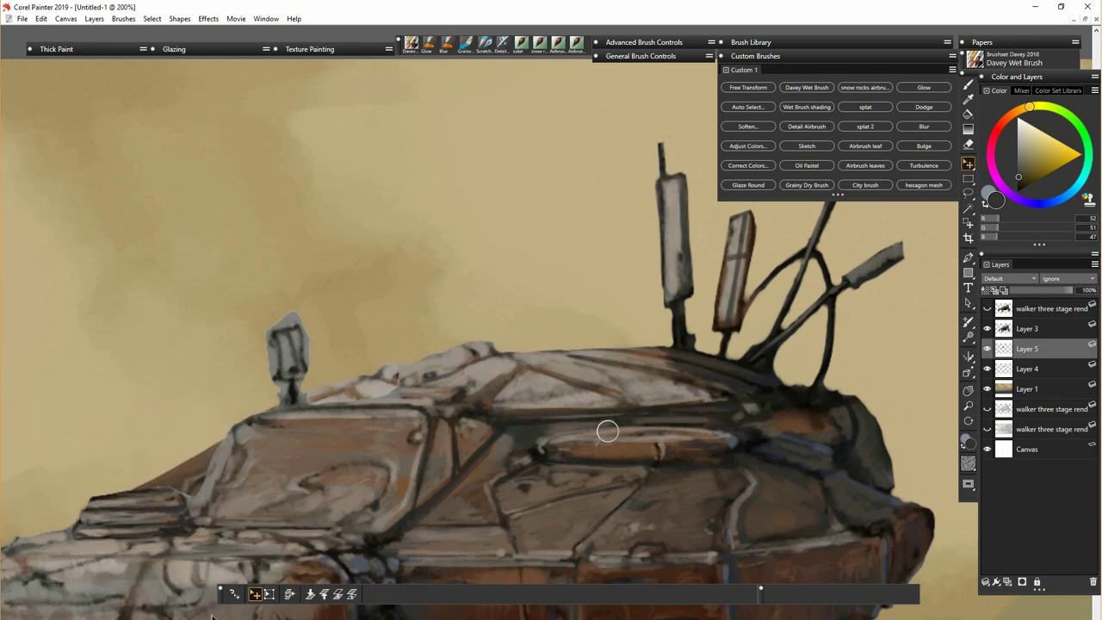
- Adjust the colour of the copied hull section and collapse Layers 3, 5 and 4 into a single layer
click(748, 147)
click(583, 392)
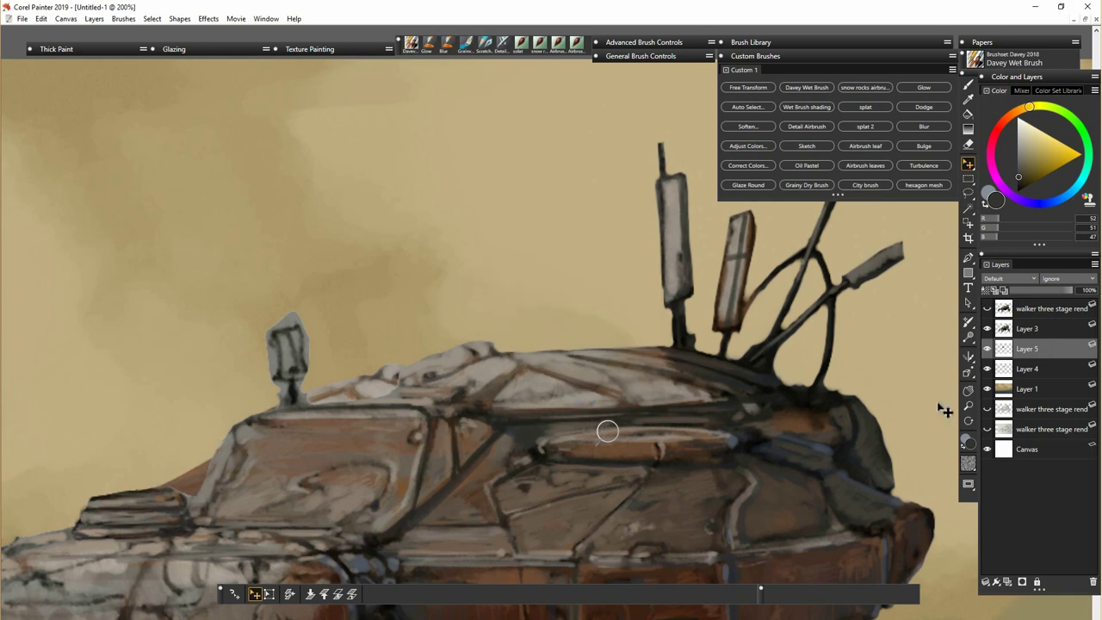
click(1026, 328)
shift+click(1015, 368)
key(ctrl+e)
click(987, 329)
click(987, 329)
click(1026, 329)
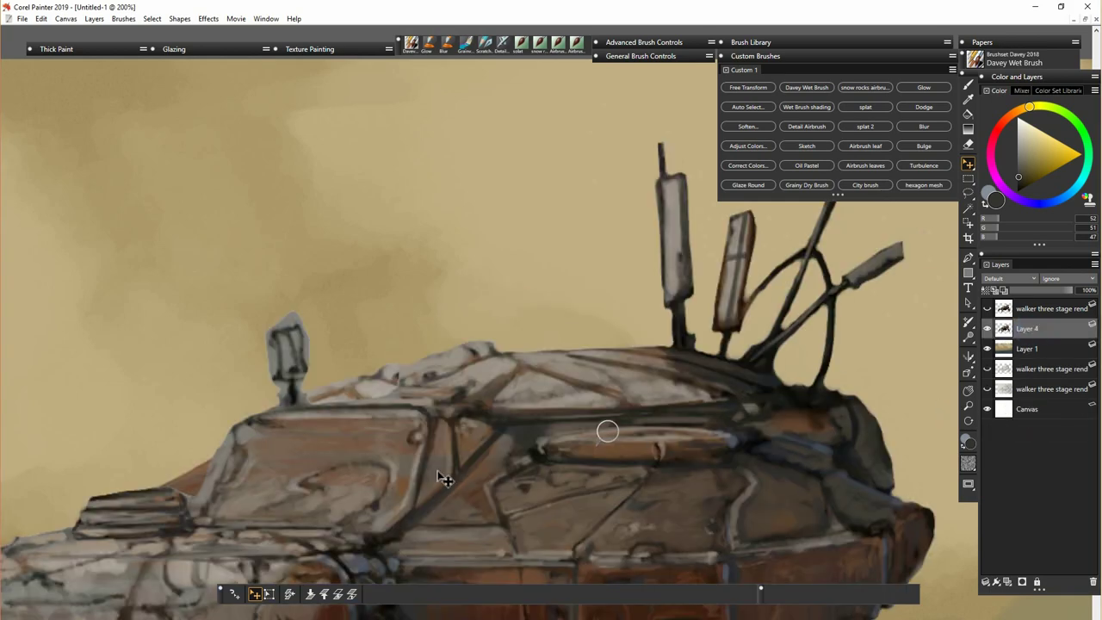
- Preserve transparency on the merged walker layer and paint sampled greys over the sloping panel behind the cab's front edge
key(n)
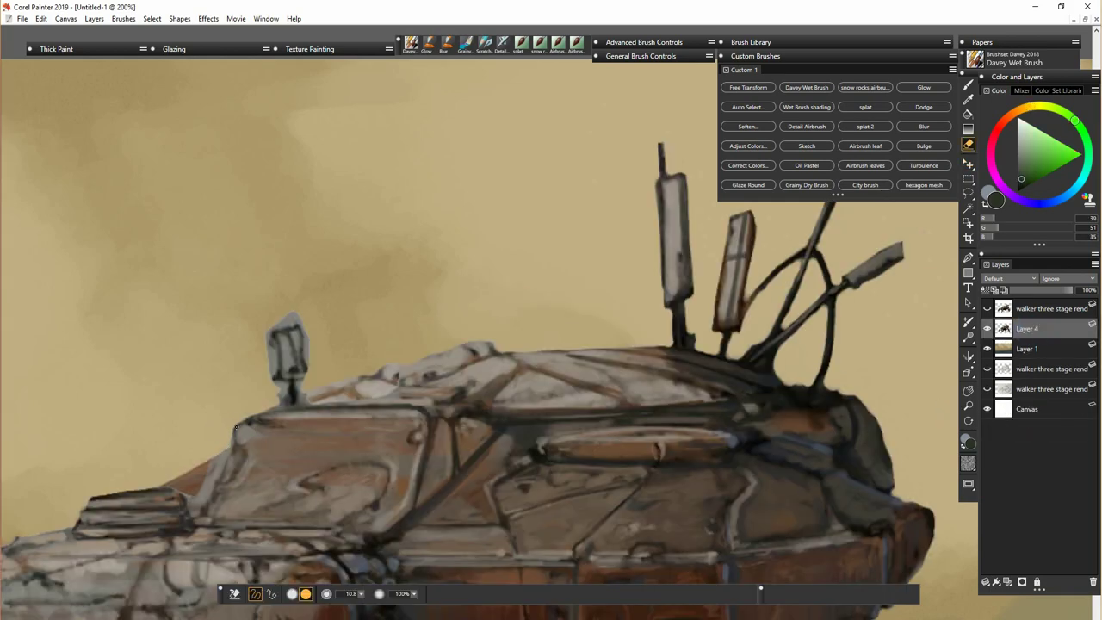
key(f)
click(968, 84)
click(985, 290)
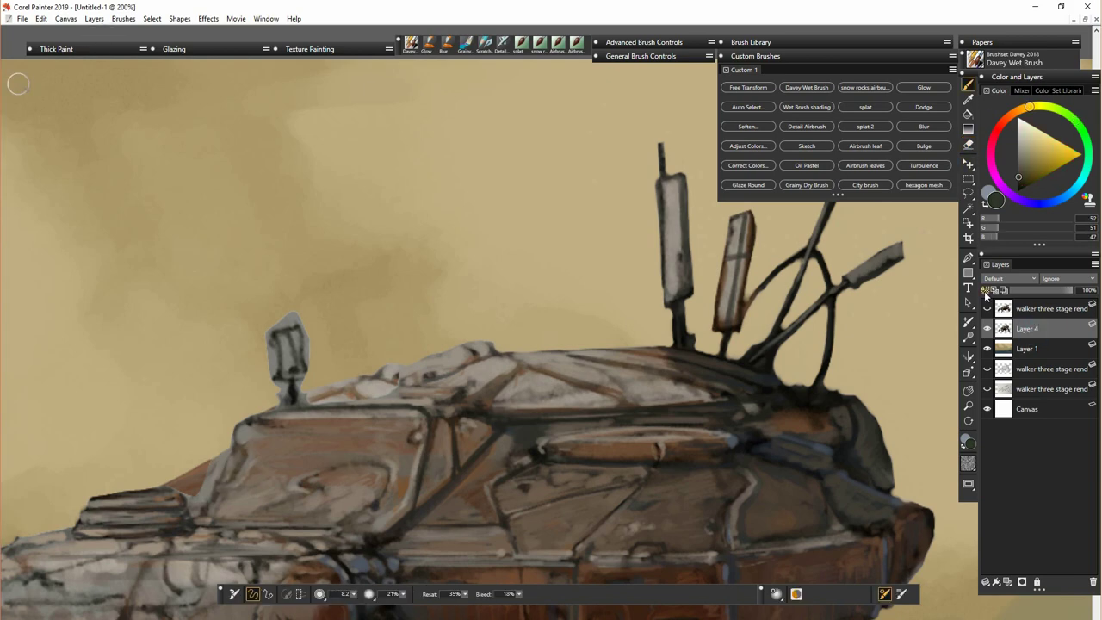
alt+click(220, 469)
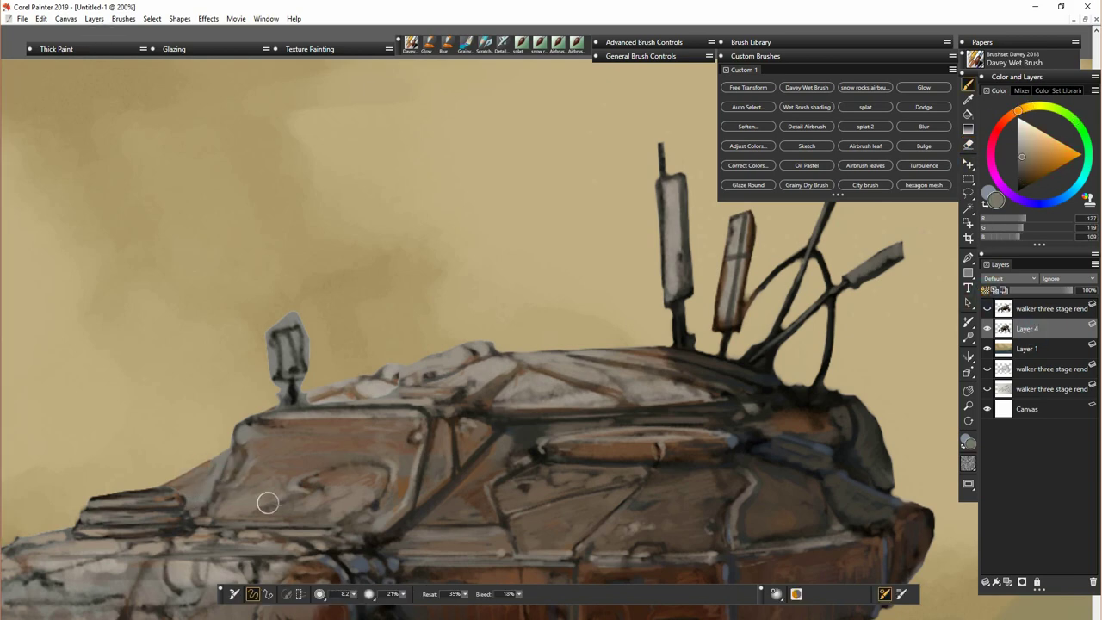
alt+click(254, 458)
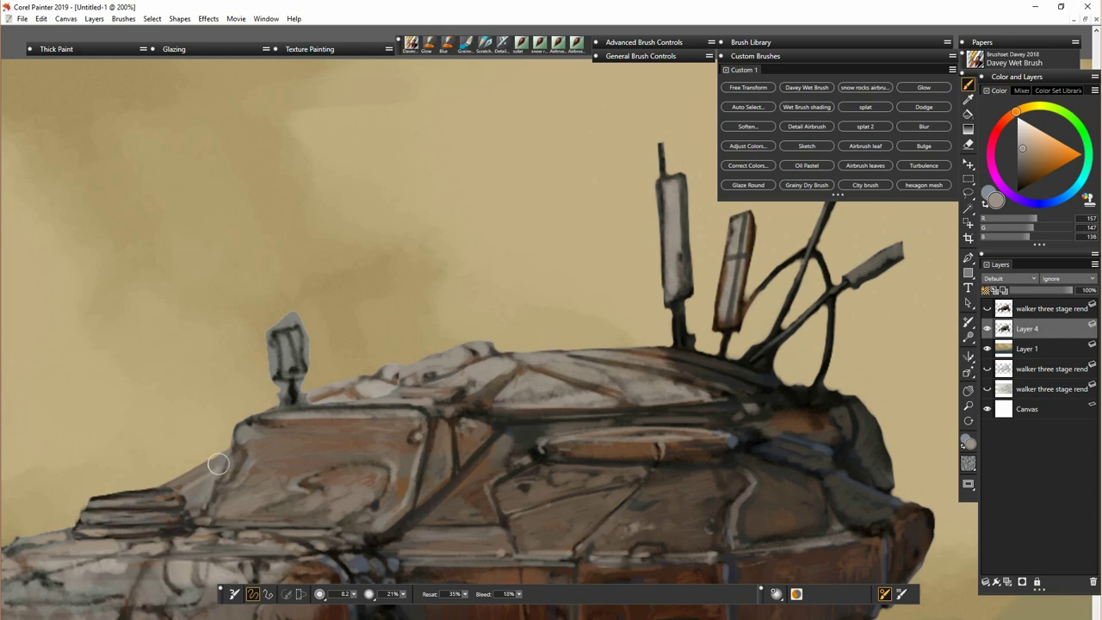
mouse_move(210, 495)
mouse_down()
mouse_move(185, 509)
mouse_move(175, 489)
mouse_up()
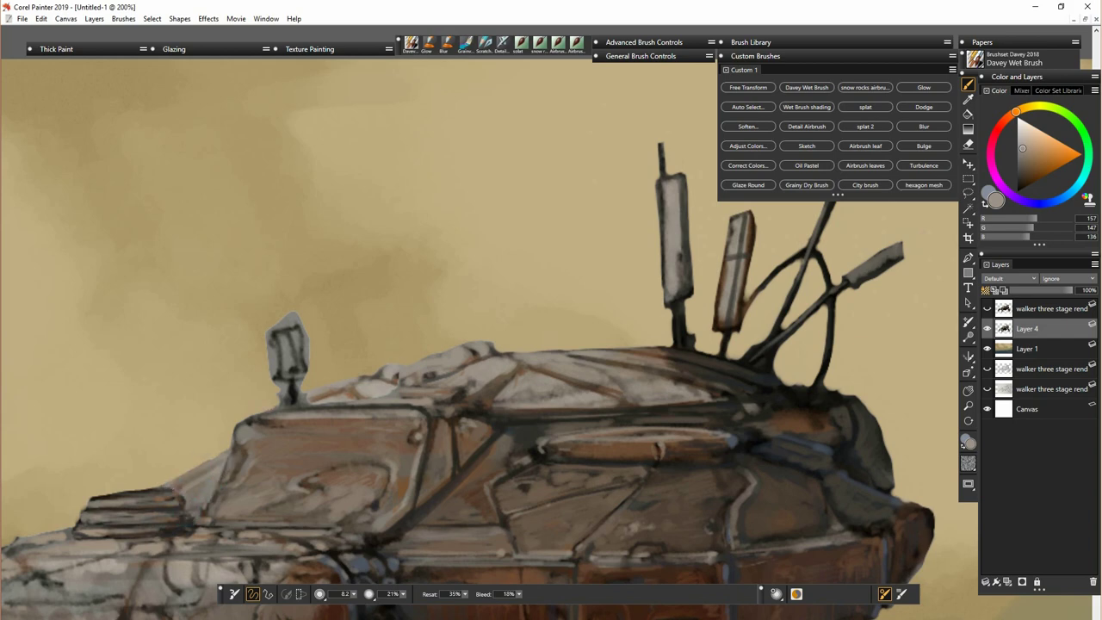
- Paint light grey highlights on the front vent block and dome base, then clean the small front antenna's edge with transparency preservation off
alt+click(382, 392)
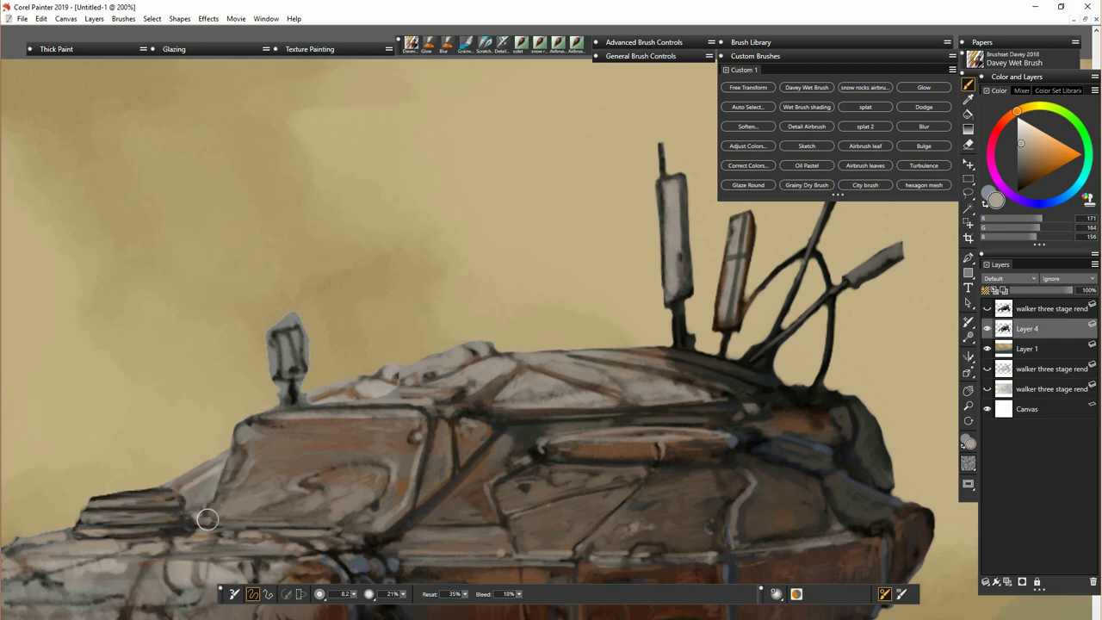
drag(103, 497, 158, 492)
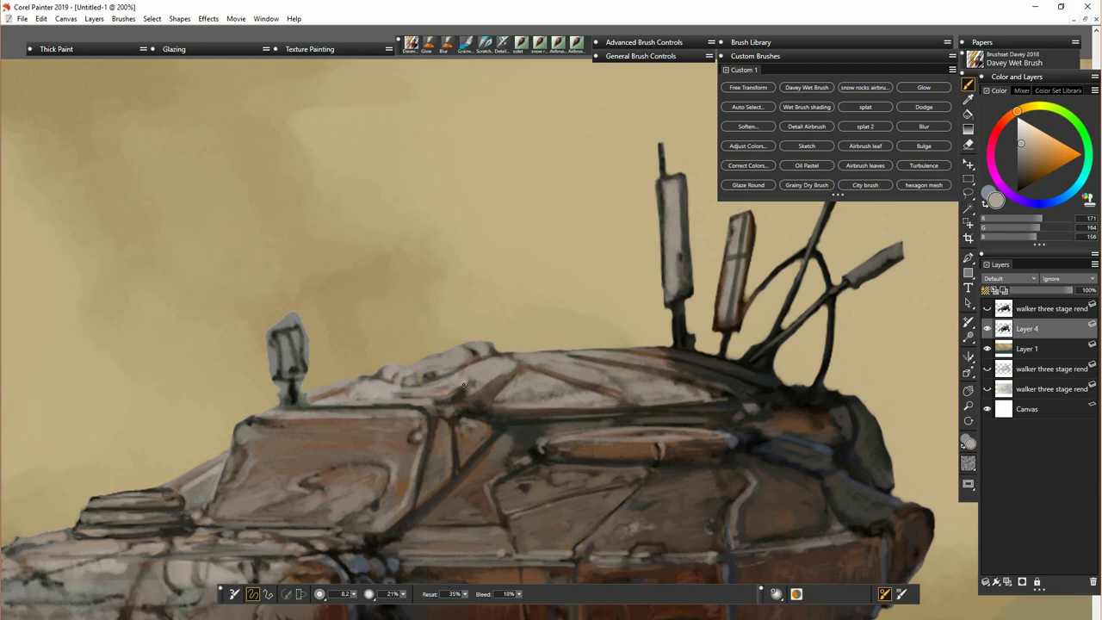
alt+click(298, 399)
mouse_move(415, 410)
mouse_down()
mouse_move(346, 409)
mouse_move(311, 384)
mouse_up()
click(985, 291)
key(n)
drag(266, 384, 264, 331)
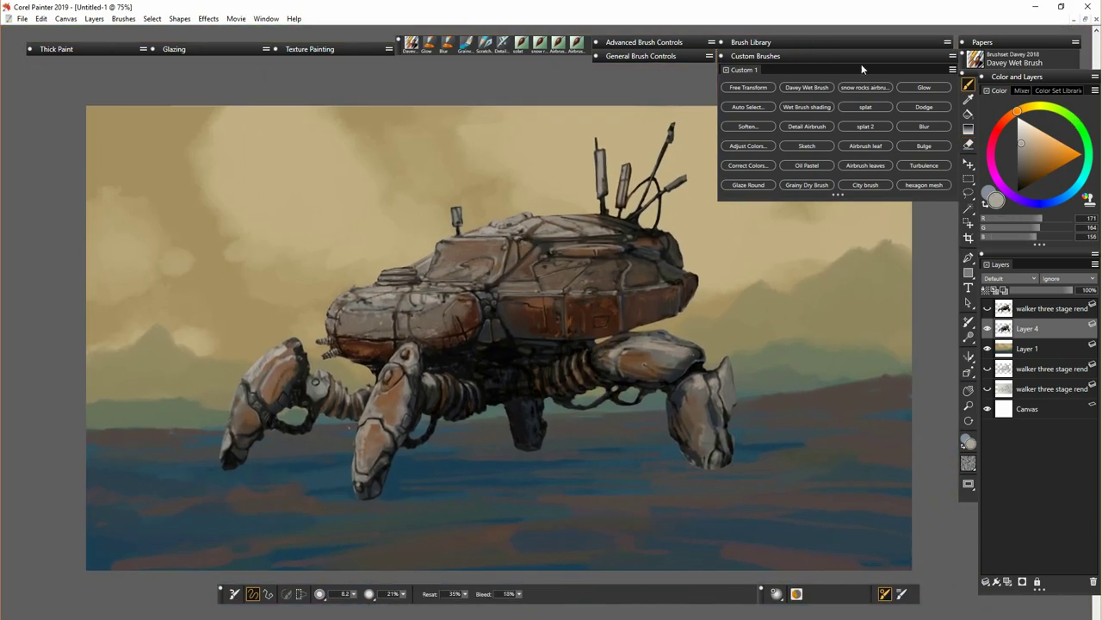
- Darken and mute the background on Layer 1 with Adjust Color, using Saturation -34% and Value -31%
click(860, 58)
click(986, 349)
click(986, 348)
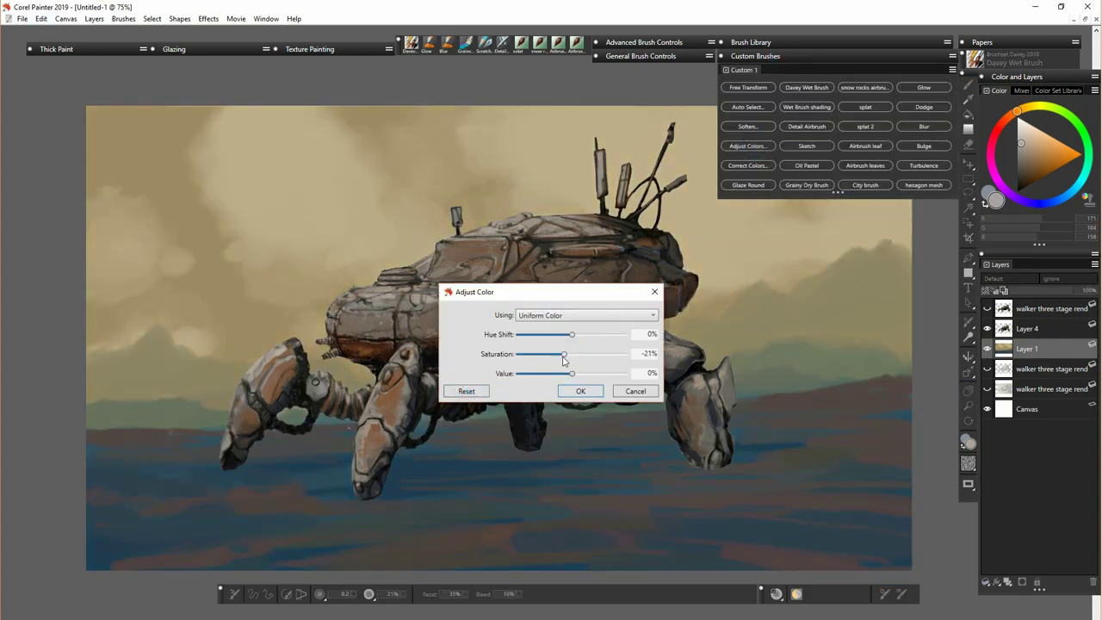
mouse_move(564, 360)
mouse_down()
mouse_move(553, 366)
mouse_move(560, 378)
mouse_up()
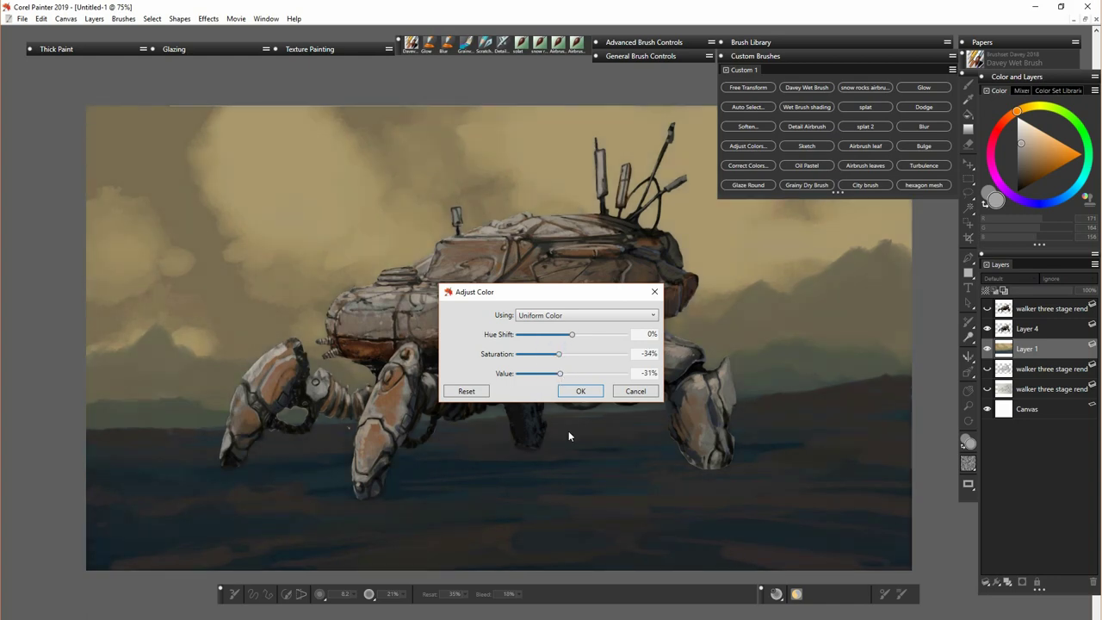
key(Escape)
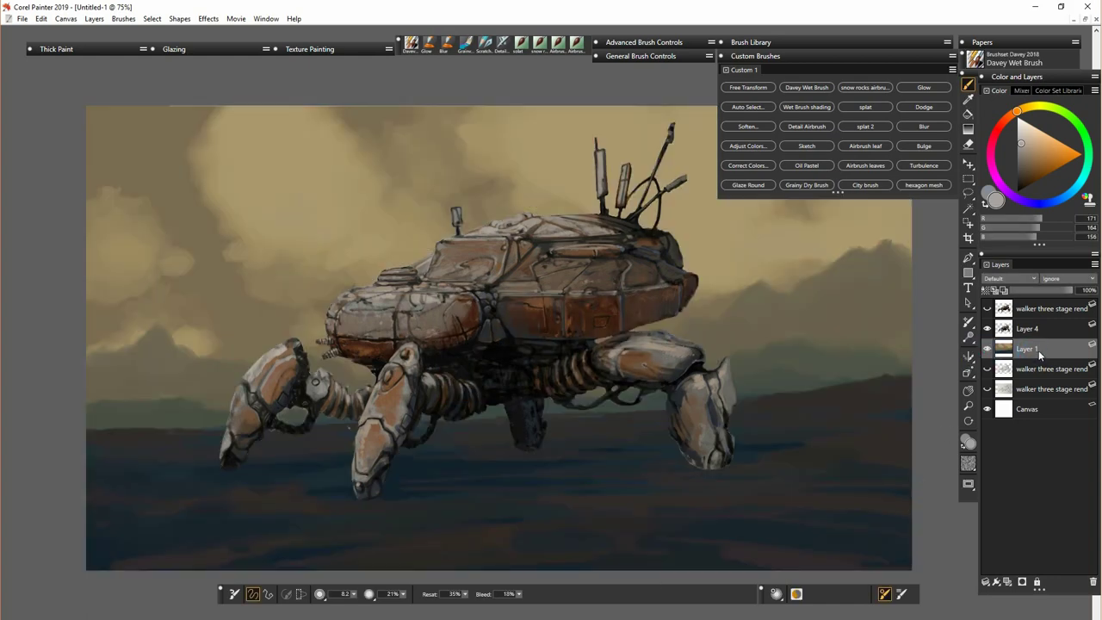
- Add a layer above Layer 1, sample the sky's tan and paint small reflective puddles around the walker's front legs
click(1008, 583)
click(994, 291)
alt+click(200, 348)
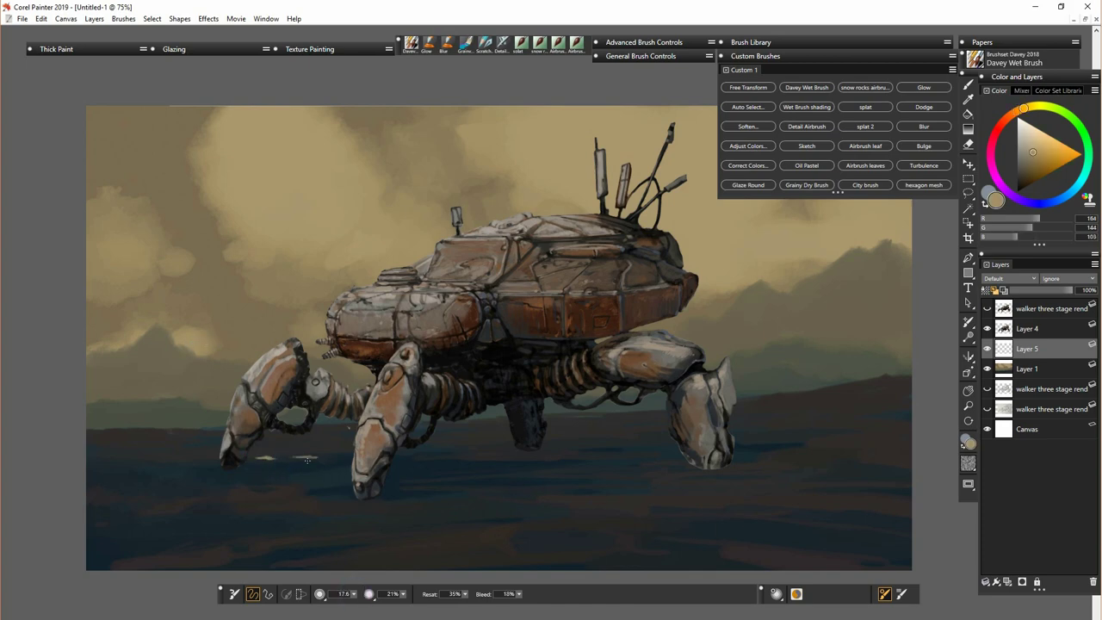
drag(307, 461, 333, 449)
drag(182, 474, 212, 474)
drag(273, 502, 320, 502)
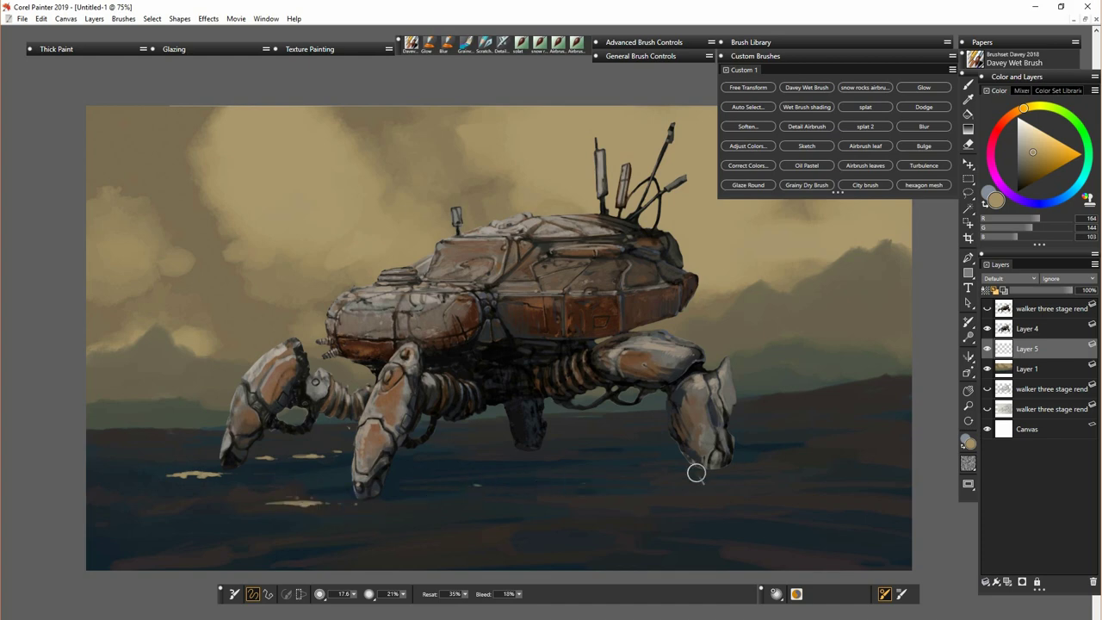
- Paint tan puddles around the walker's rear legs and larger ones across the middle and foreground of the dark ground
drag(747, 475, 698, 478)
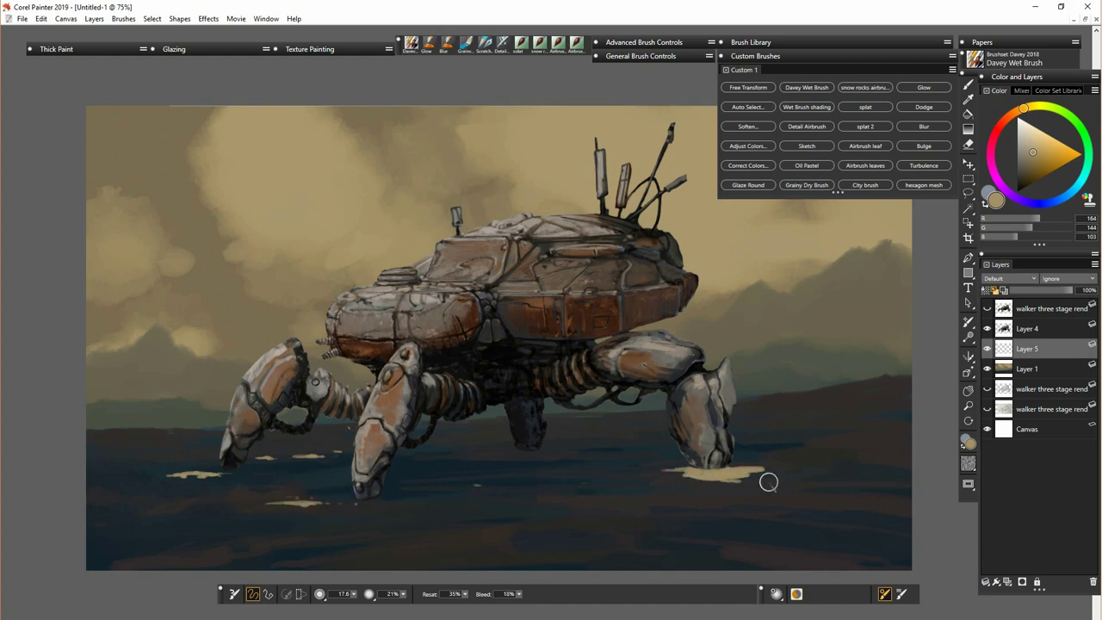
mouse_move(577, 456)
mouse_down()
mouse_move(574, 446)
mouse_move(460, 451)
mouse_up()
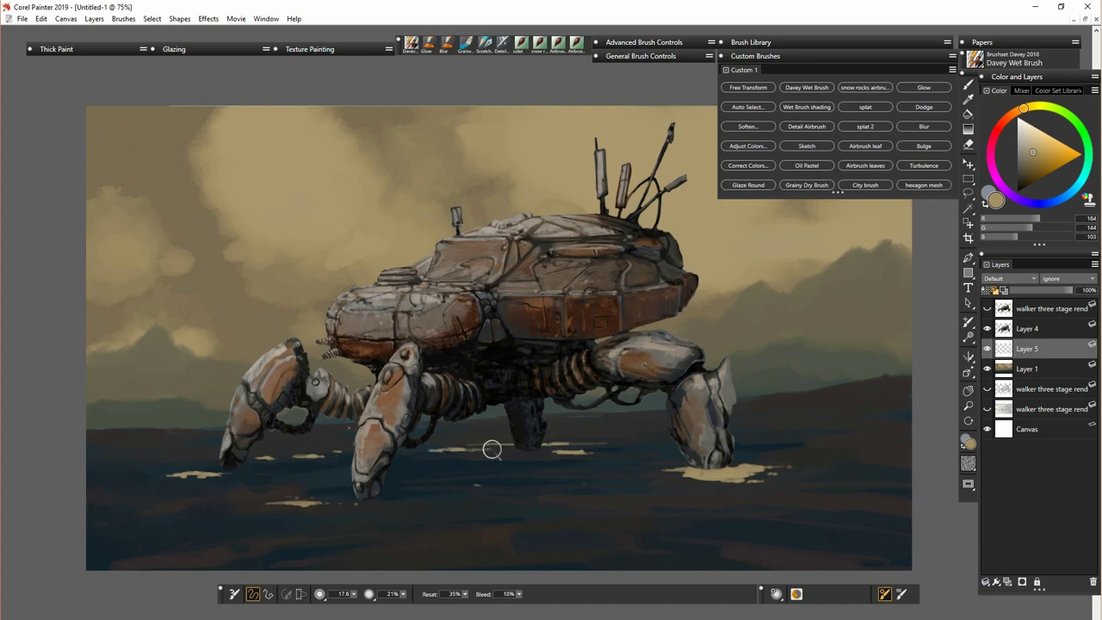
mouse_move(591, 501)
mouse_down()
mouse_move(659, 500)
mouse_move(518, 503)
mouse_up()
mouse_move(405, 534)
mouse_down()
mouse_move(361, 544)
mouse_move(477, 561)
mouse_move(288, 567)
mouse_up()
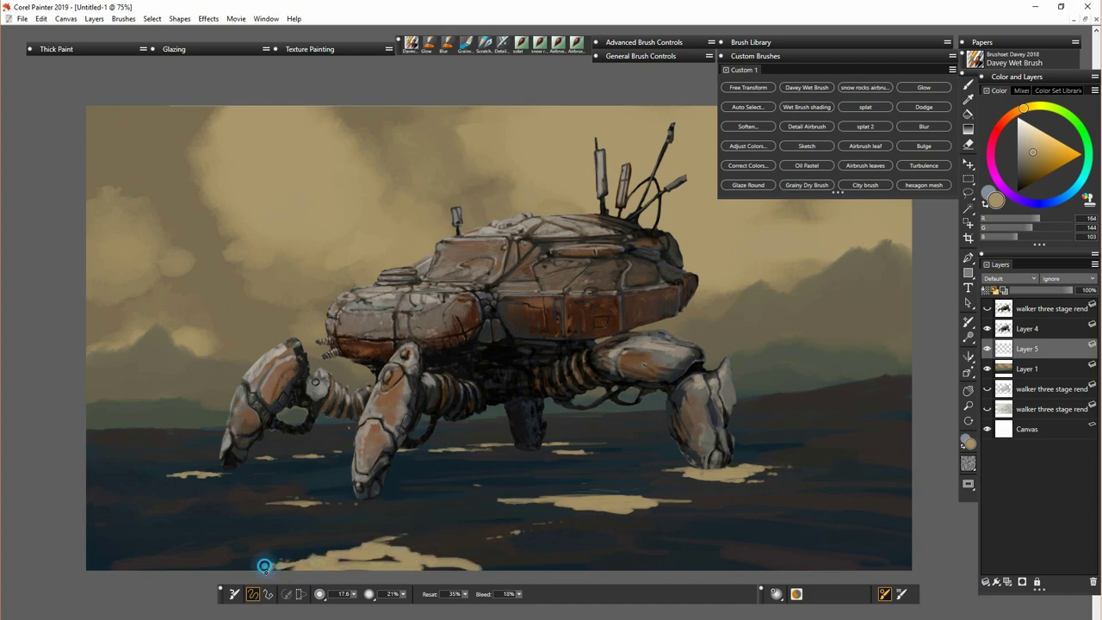
drag(623, 542, 661, 542)
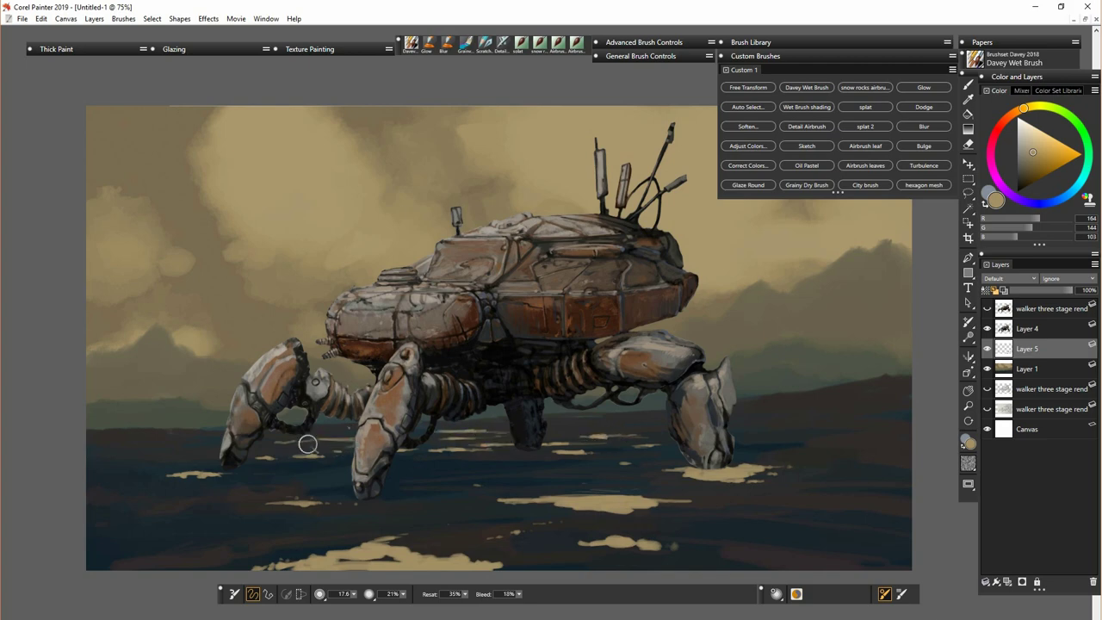
- Extend the tan puddles along the ground's left edge and into the lower right foreground
drag(102, 459, 155, 458)
drag(164, 502, 188, 504)
mouse_move(123, 517)
mouse_down()
mouse_move(126, 562)
mouse_move(145, 554)
mouse_move(100, 573)
mouse_move(205, 551)
mouse_move(151, 551)
mouse_up()
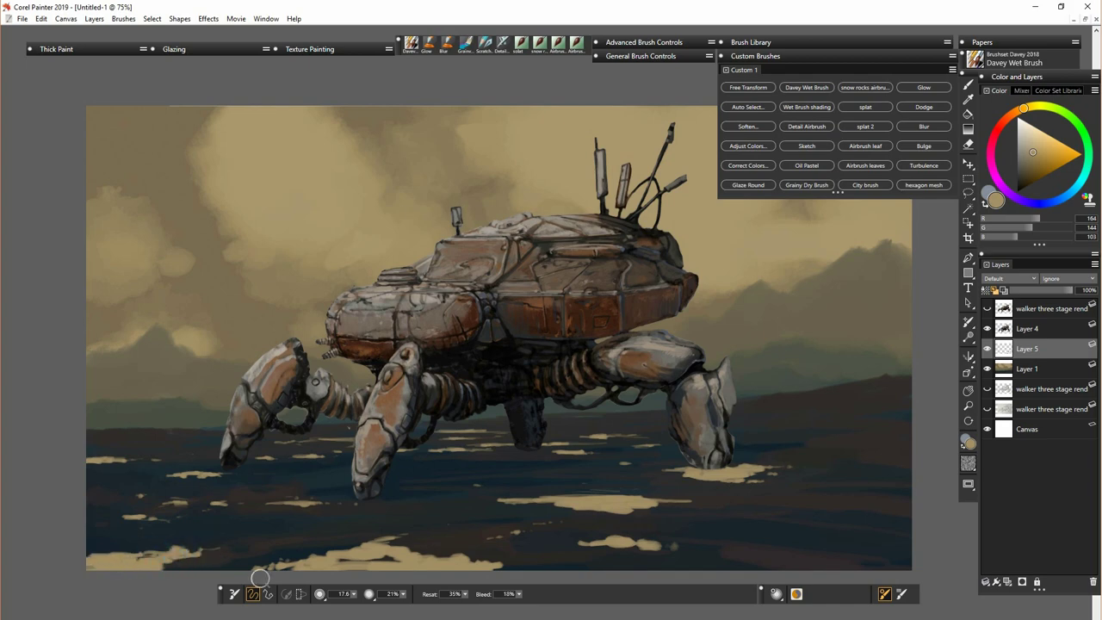
mouse_move(759, 546)
mouse_down()
mouse_move(869, 561)
mouse_move(749, 559)
mouse_up()
- Add a layer beneath the puddles, sample near-black from the front foot and paint dark horizontal streaks across the ground
click(1006, 581)
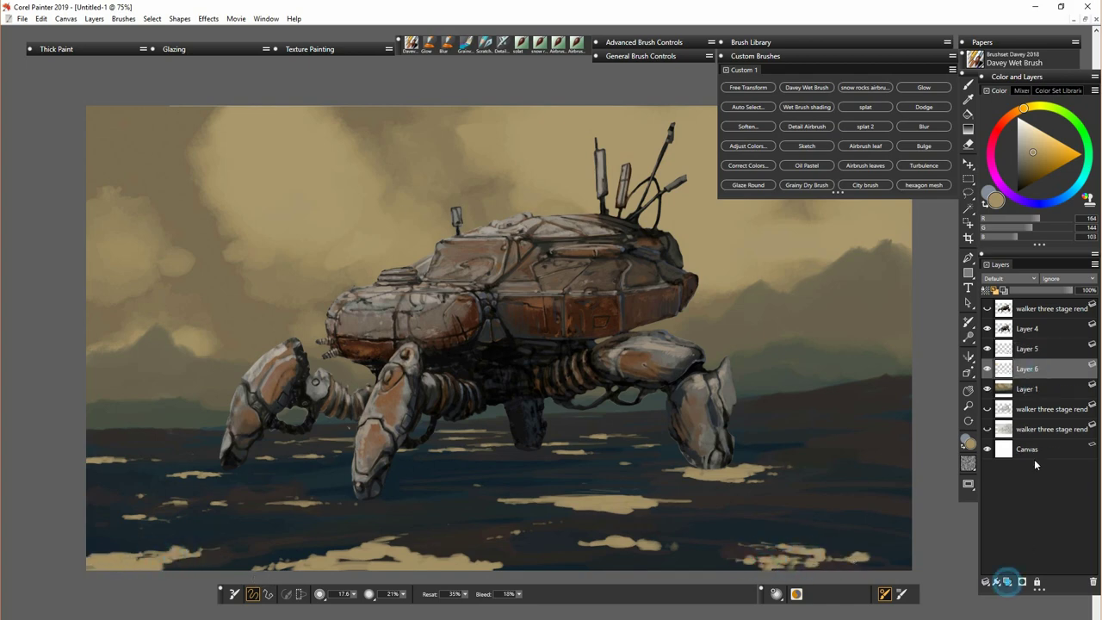
alt+click(233, 470)
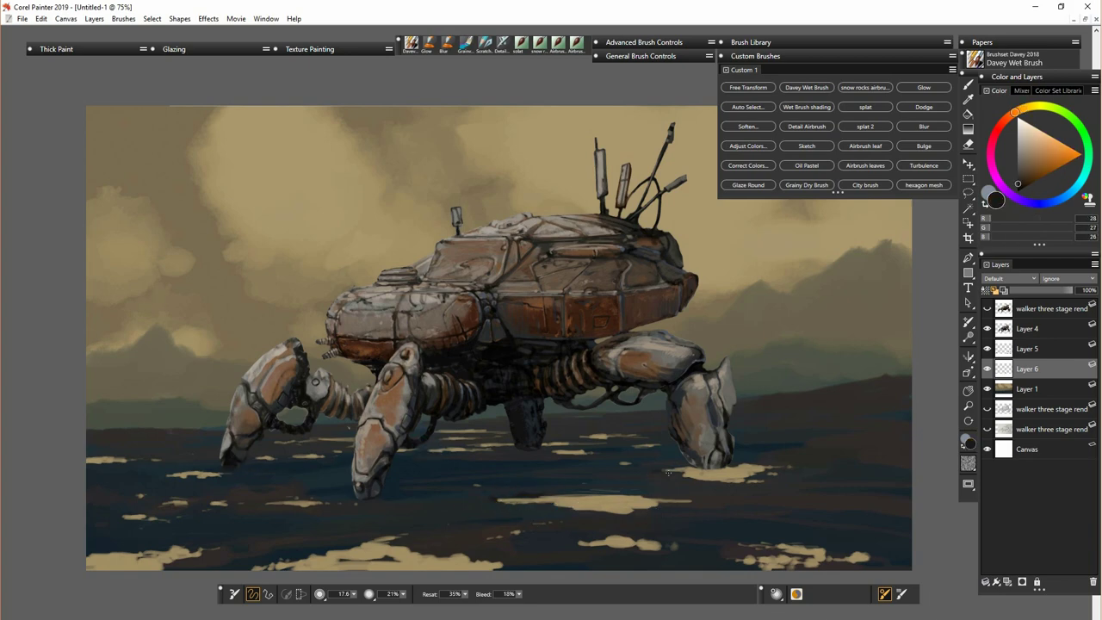
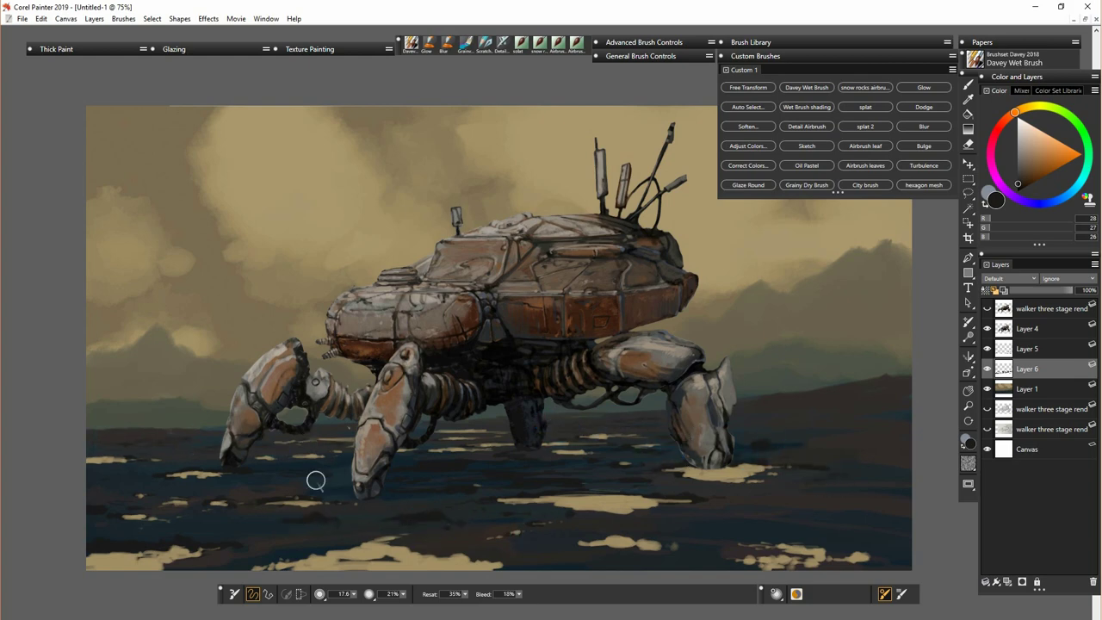
- Tone down the puddles on Layer 5 with sampled olive grey, preserving transparency, and brighten their centres with the Glow brush
click(1026, 355)
alt+click(556, 507)
alt+click(545, 453)
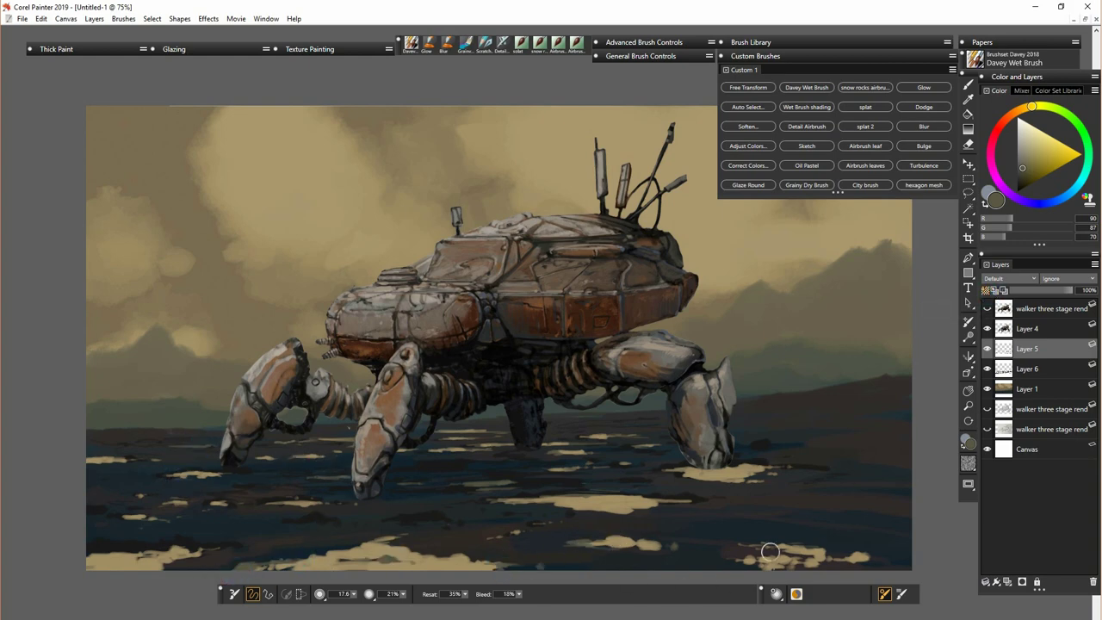
mouse_move(769, 551)
mouse_down()
mouse_move(589, 550)
mouse_move(768, 565)
mouse_move(94, 560)
mouse_up()
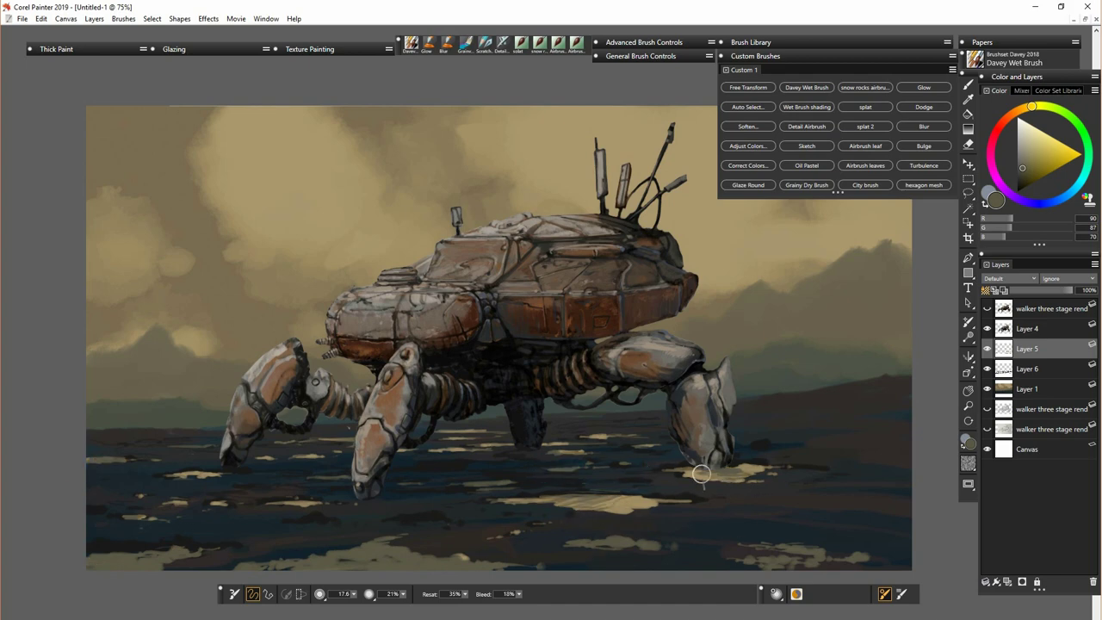
alt+click(598, 505)
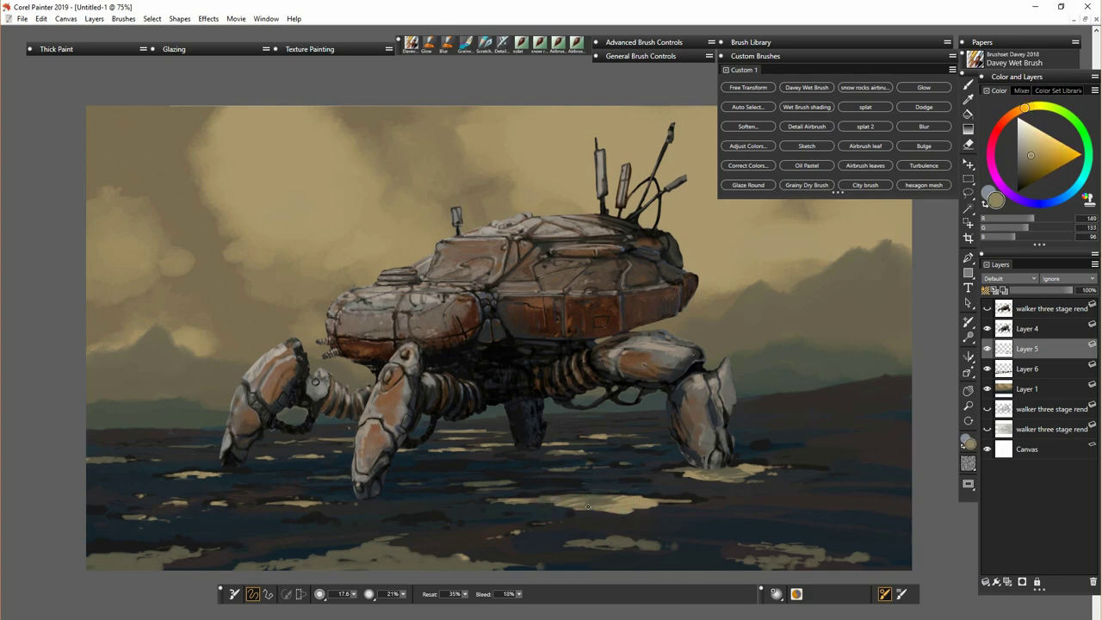
click(923, 87)
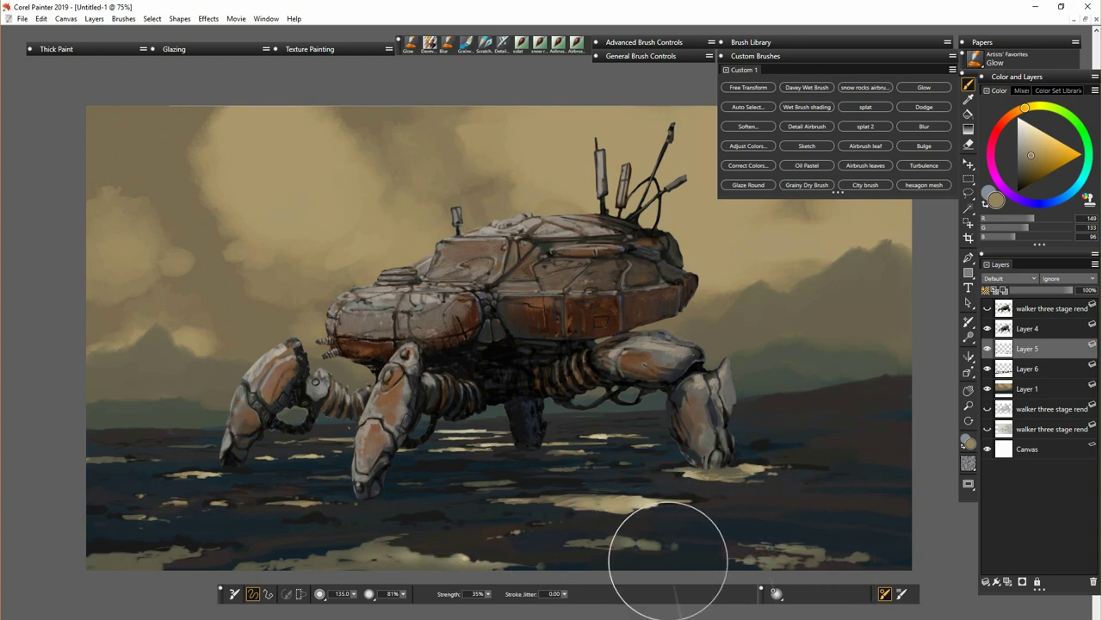
- Add a Shadow Map layer above Layer 5 and shade the ground with pale greys using the Davey Wet Brush
click(1007, 581)
click(1014, 279)
click(1012, 330)
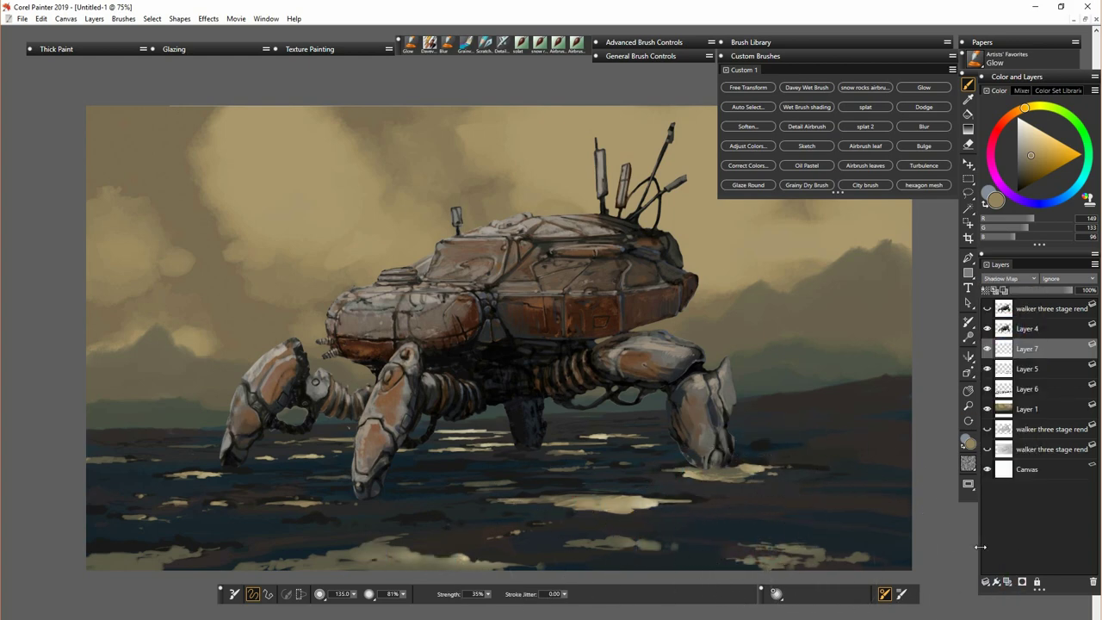
click(429, 43)
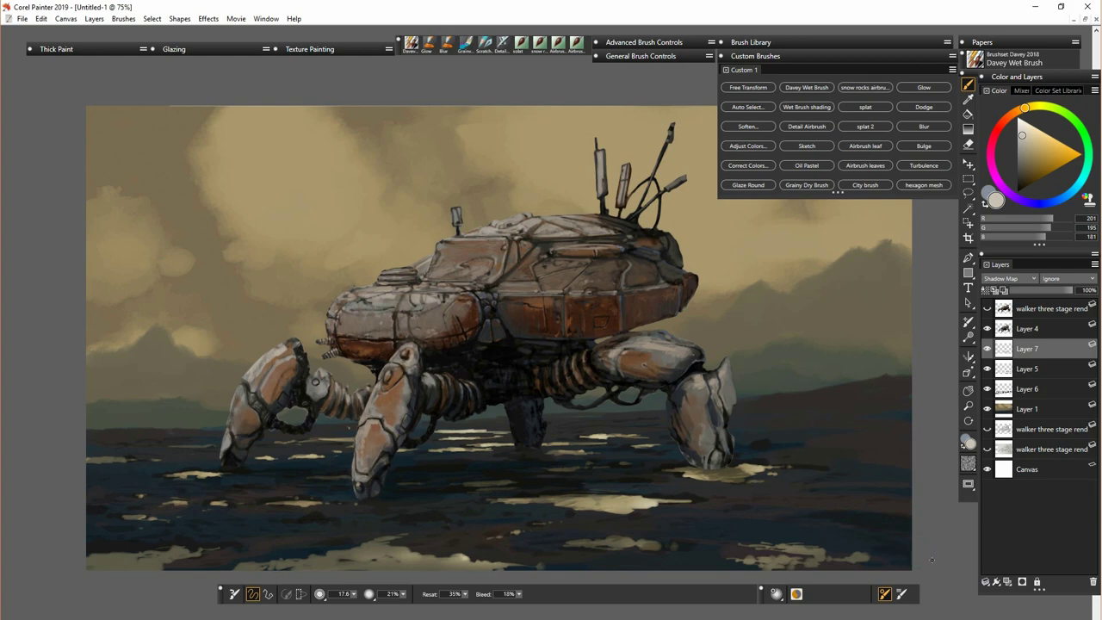
drag(589, 436, 607, 435)
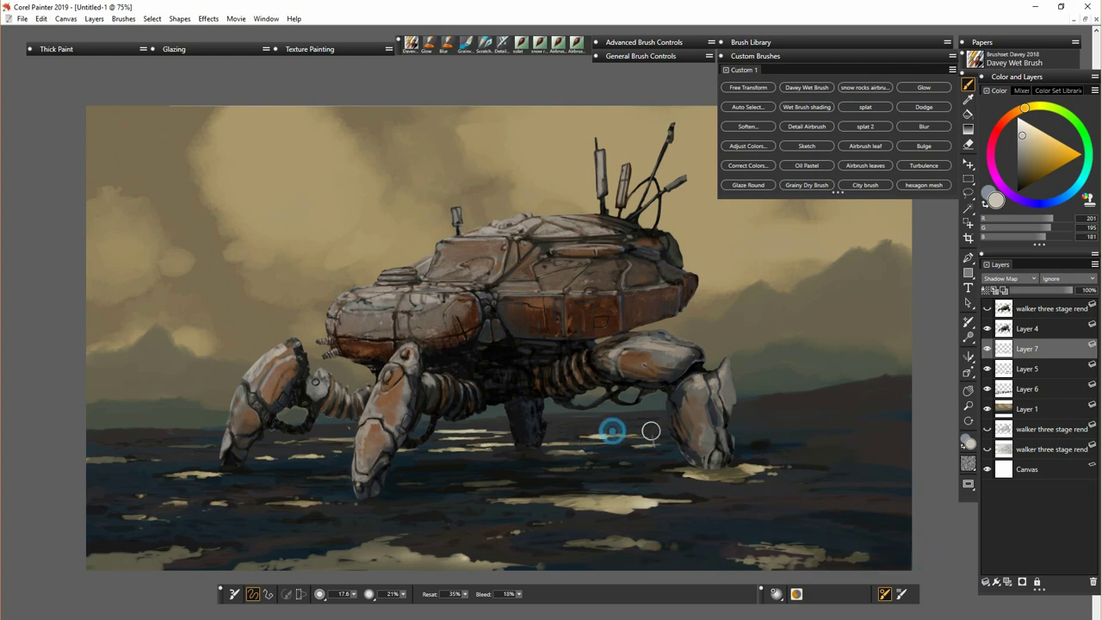
click(1021, 129)
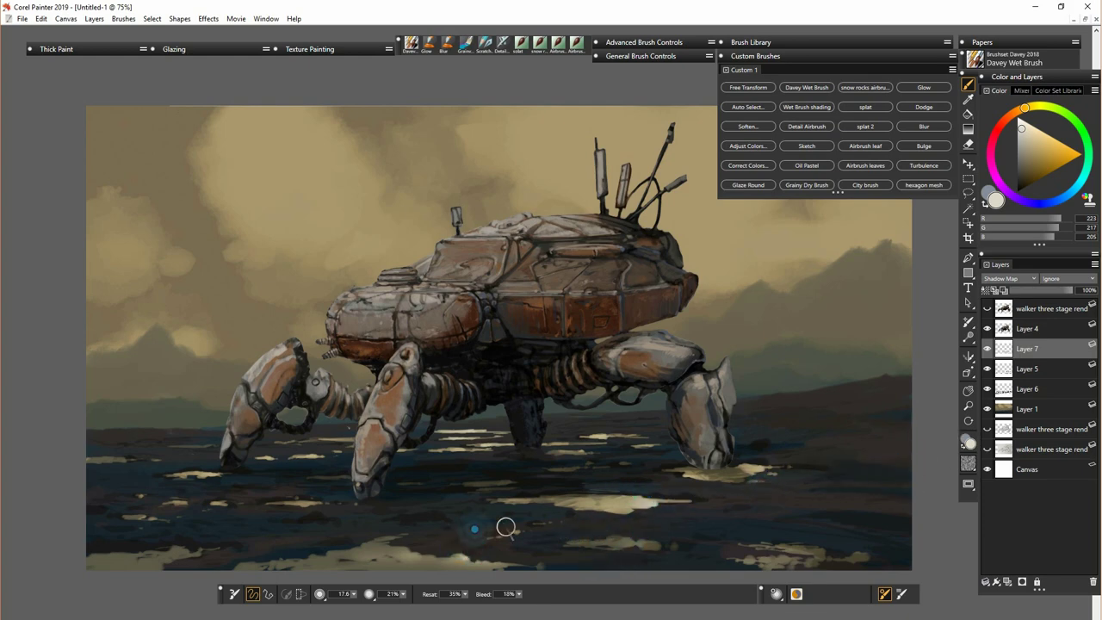
- On Layer 1, paint light tan cloud highlights above the walker with the Davey Wet Brush, enlarged to 49
click(1023, 412)
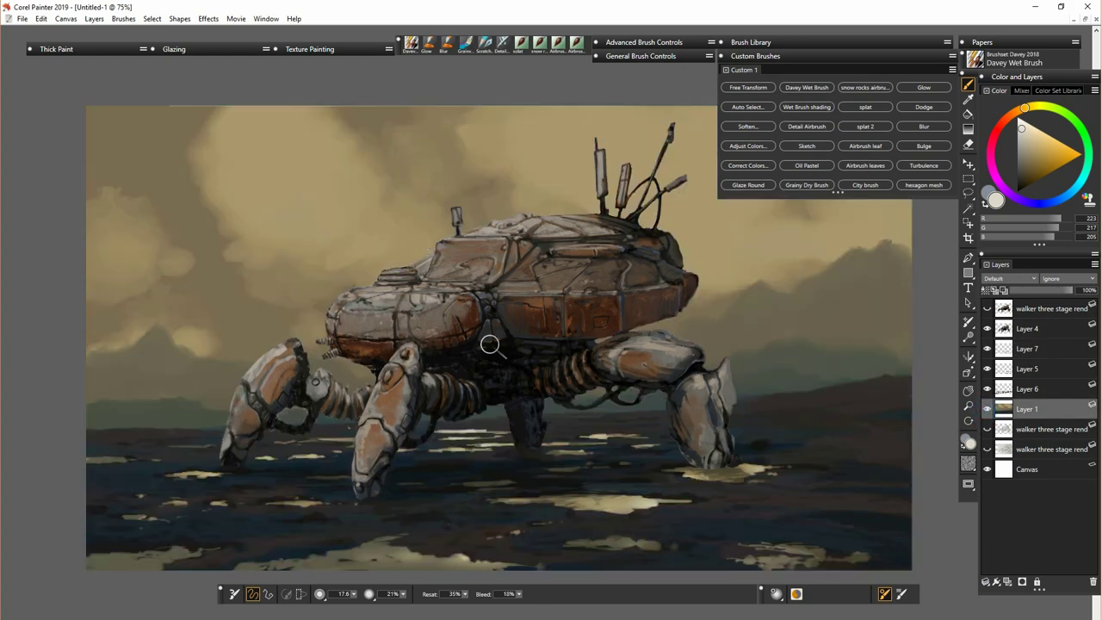
key(ctrl+minus)
key(ctrl+minus)
key(ctrl+plus)
click(1034, 147)
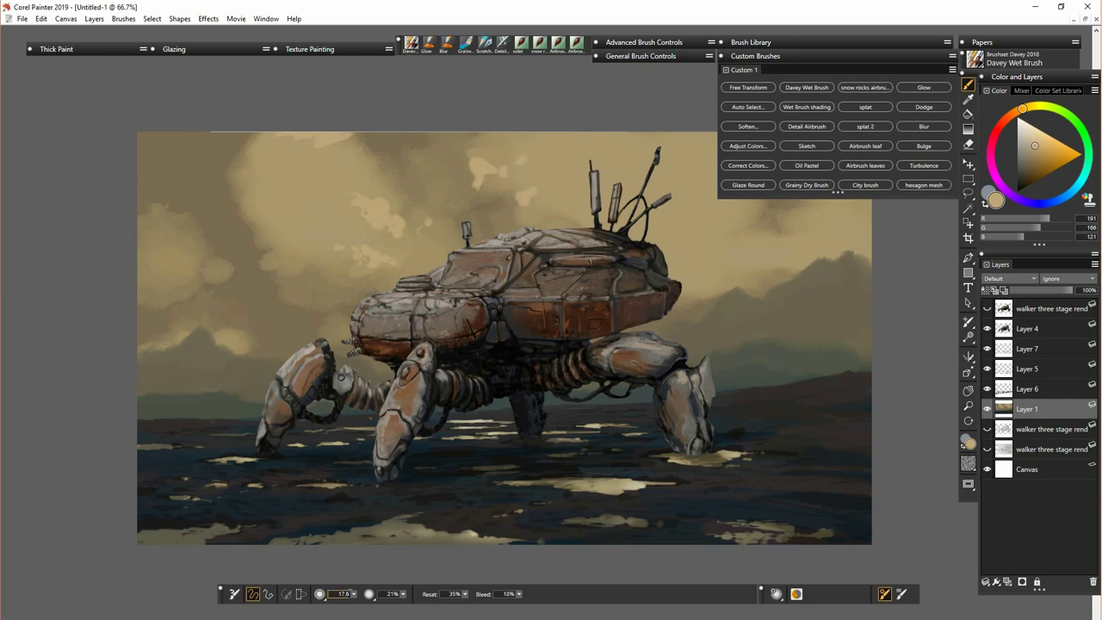
drag(343, 594, 353, 594)
mouse_move(520, 203)
mouse_down()
mouse_move(498, 169)
mouse_move(494, 156)
mouse_move(437, 226)
mouse_move(357, 161)
mouse_move(310, 153)
mouse_up()
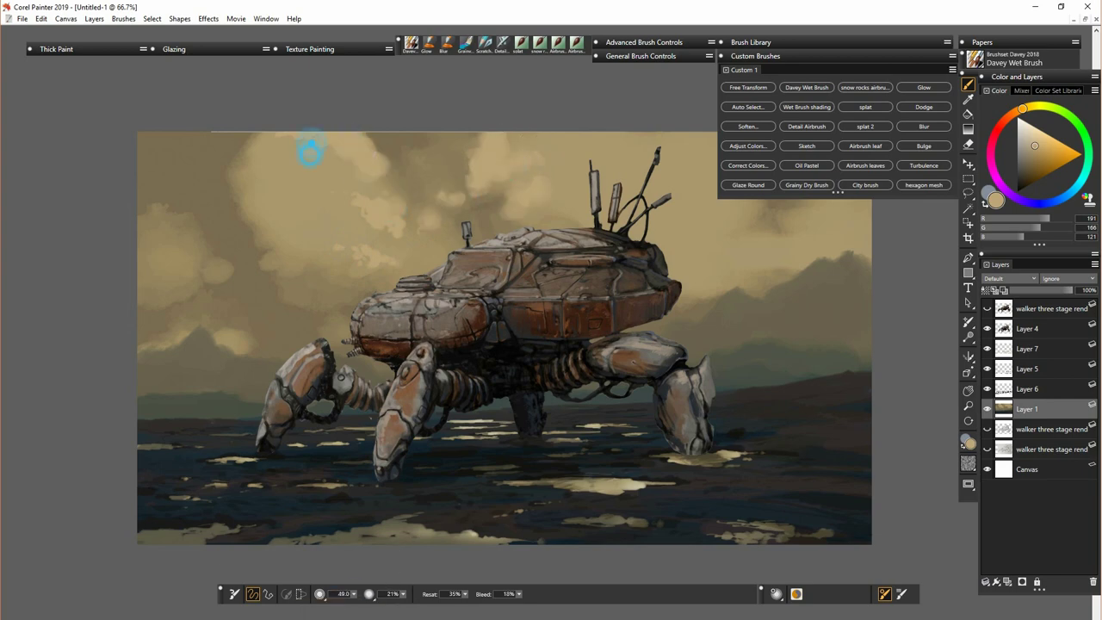
- Erase the stray line along the canvas's upper edge on Layer 4 using a size 17.2 Eraser with straight strokes
click(987, 328)
click(988, 329)
click(1028, 329)
key(n)
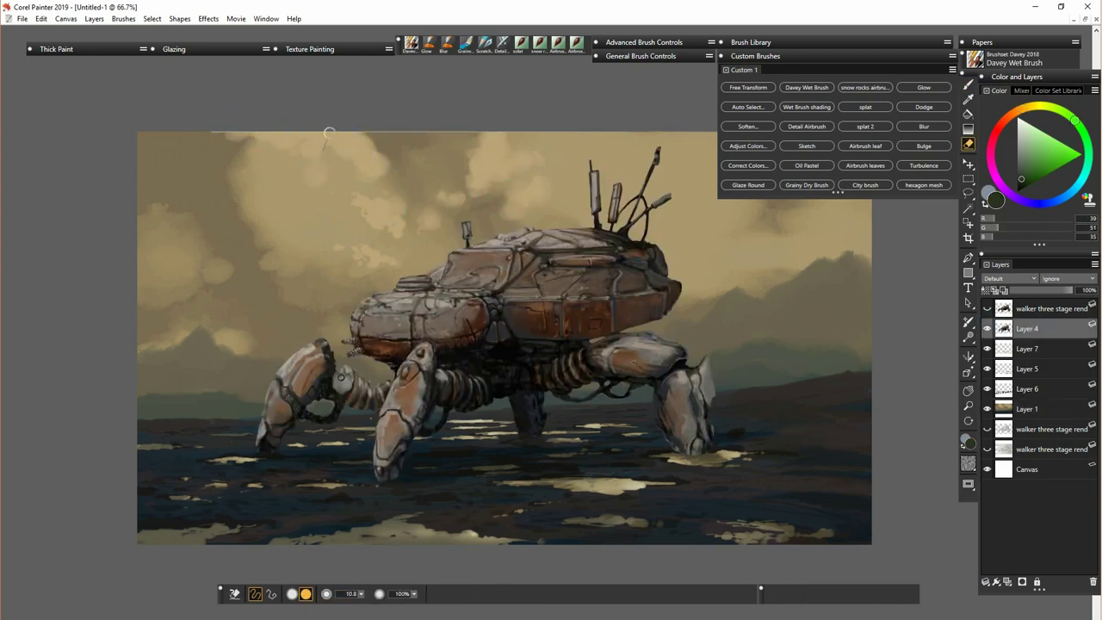
drag(361, 594, 367, 604)
click(272, 594)
double_click(813, 56)
click(835, 130)
click(208, 128)
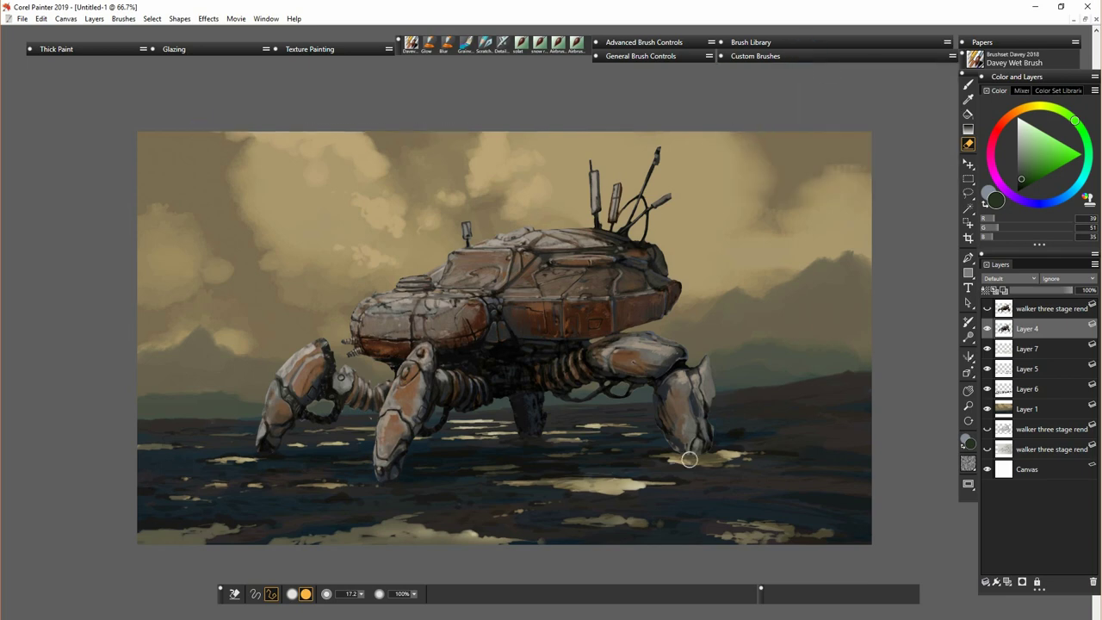
- Return to Layer 1 and brush more tan cloud highlights freehand across the upper sky near the antennas
click(1028, 408)
key(b)
click(576, 163)
key(ctrl+z)
click(253, 594)
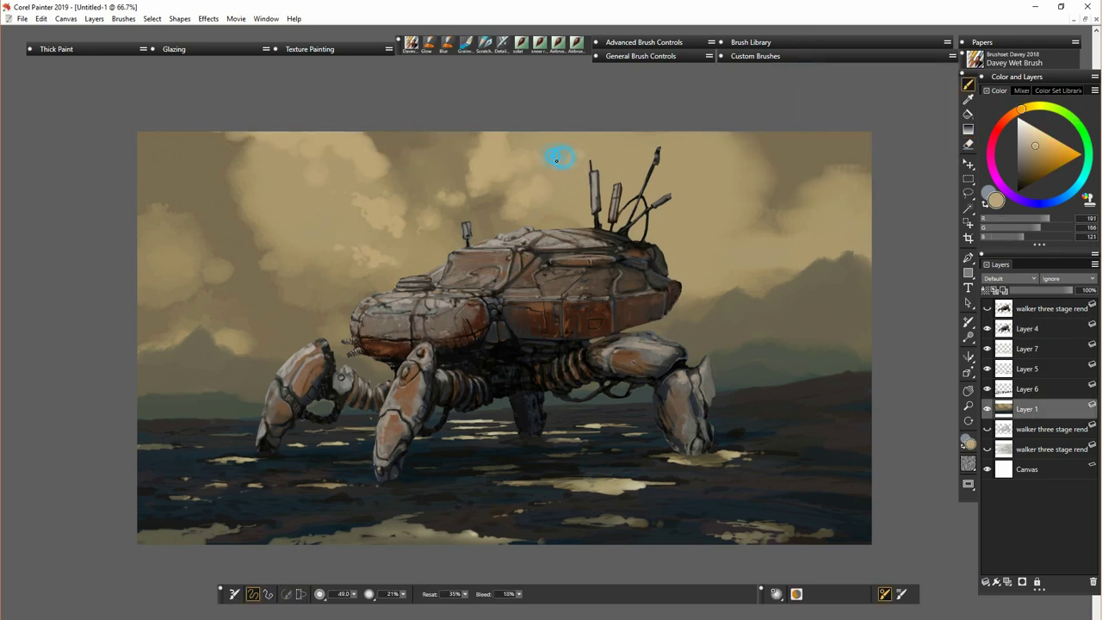
mouse_move(555, 161)
mouse_down()
mouse_move(583, 146)
mouse_move(626, 161)
mouse_up()
- Build up the left-hand clouds in light tan and a sampled mid brown, enlarging the brush to about 91
mouse_move(238, 189)
mouse_down()
mouse_move(159, 226)
mouse_move(229, 293)
mouse_move(255, 283)
mouse_up()
key(bracketright)
key(bracketright)
key(bracketright)
mouse_move(262, 330)
mouse_down()
mouse_move(252, 336)
mouse_move(263, 346)
mouse_up()
alt+click(237, 327)
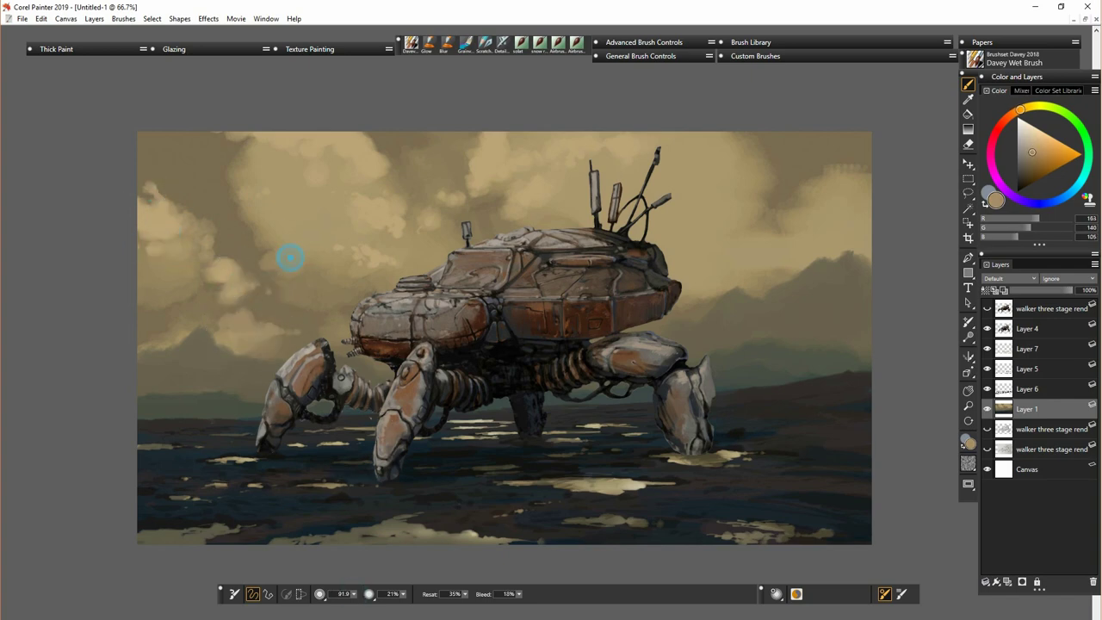
drag(290, 258, 316, 200)
mouse_move(209, 153)
mouse_down()
mouse_move(223, 165)
mouse_move(180, 172)
mouse_move(258, 214)
mouse_move(150, 239)
mouse_up()
- Reshape the distant mountains on both sides with sampled olive greys, sharpening their peaks and refining the left foothills
alt+click(189, 361)
alt+click(189, 364)
drag(148, 349, 183, 353)
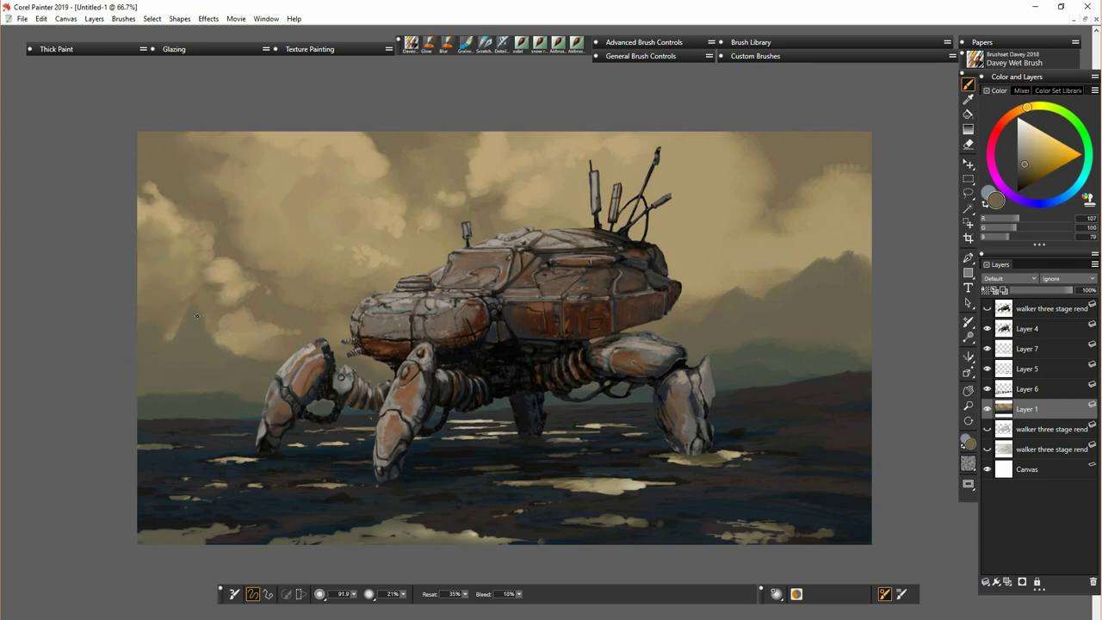
alt+click(218, 346)
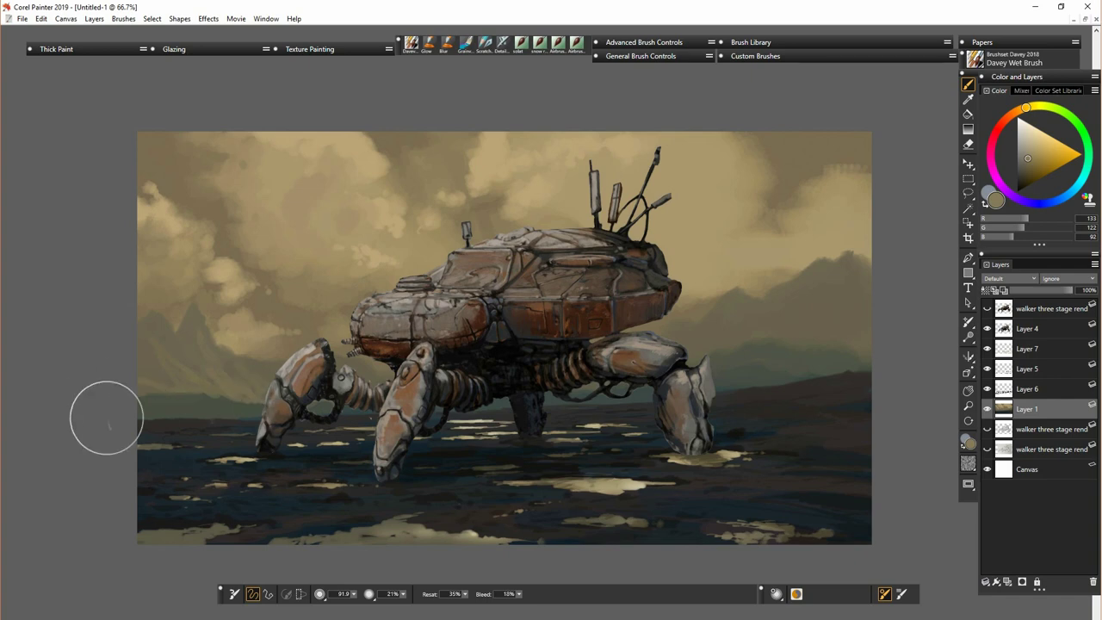
alt+click(175, 374)
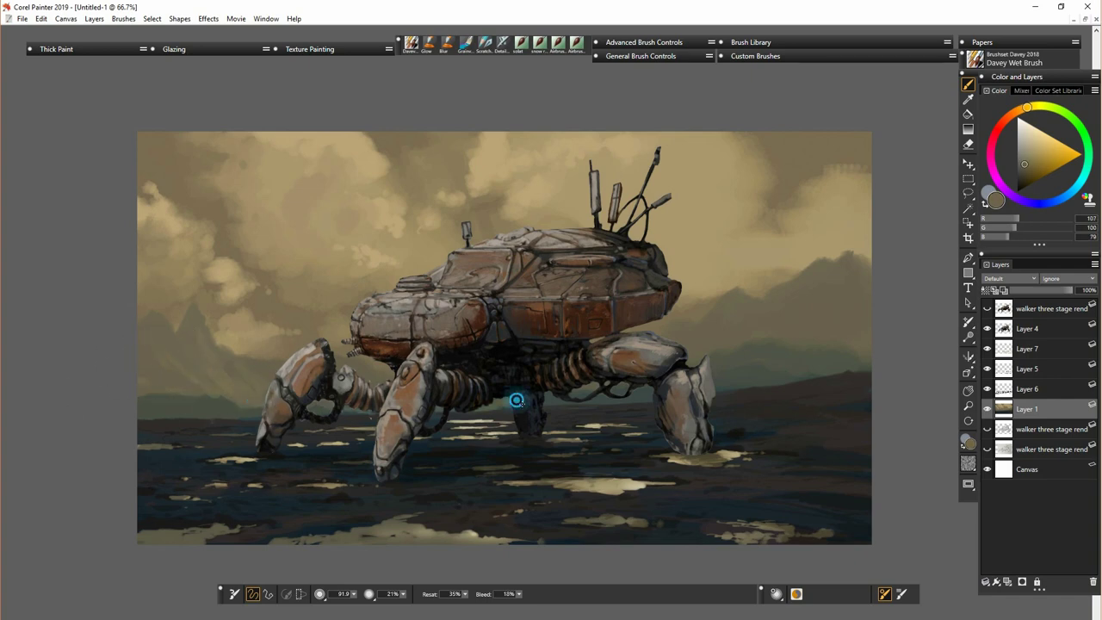
mouse_move(803, 284)
mouse_down()
mouse_move(830, 261)
mouse_move(874, 257)
mouse_up()
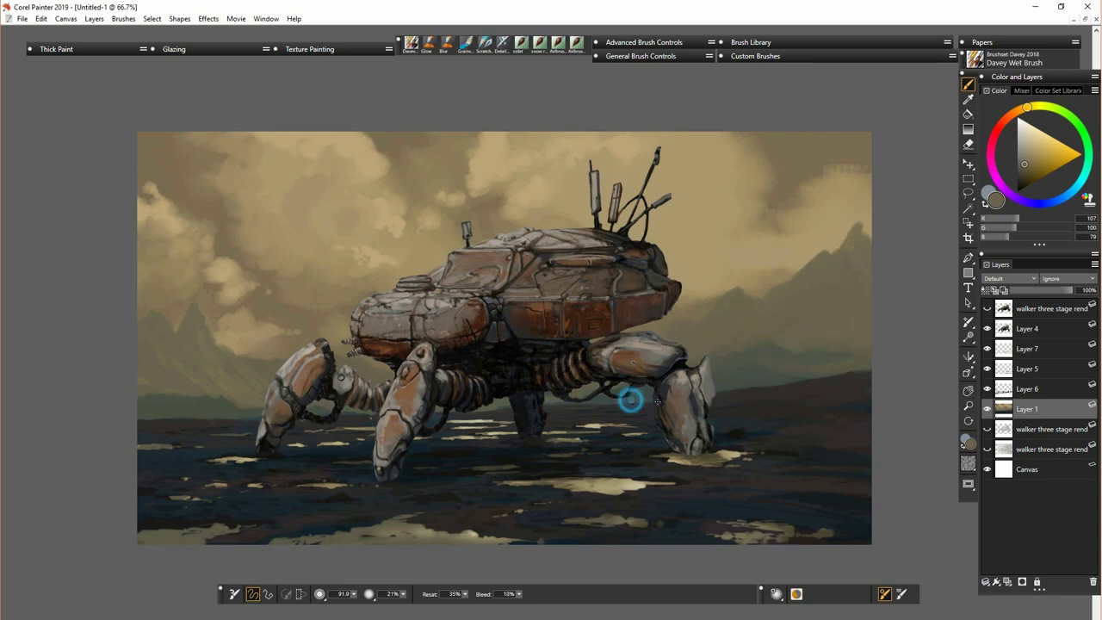
alt+click(186, 387)
ctrl+alt+drag(266, 399, 252, 394)
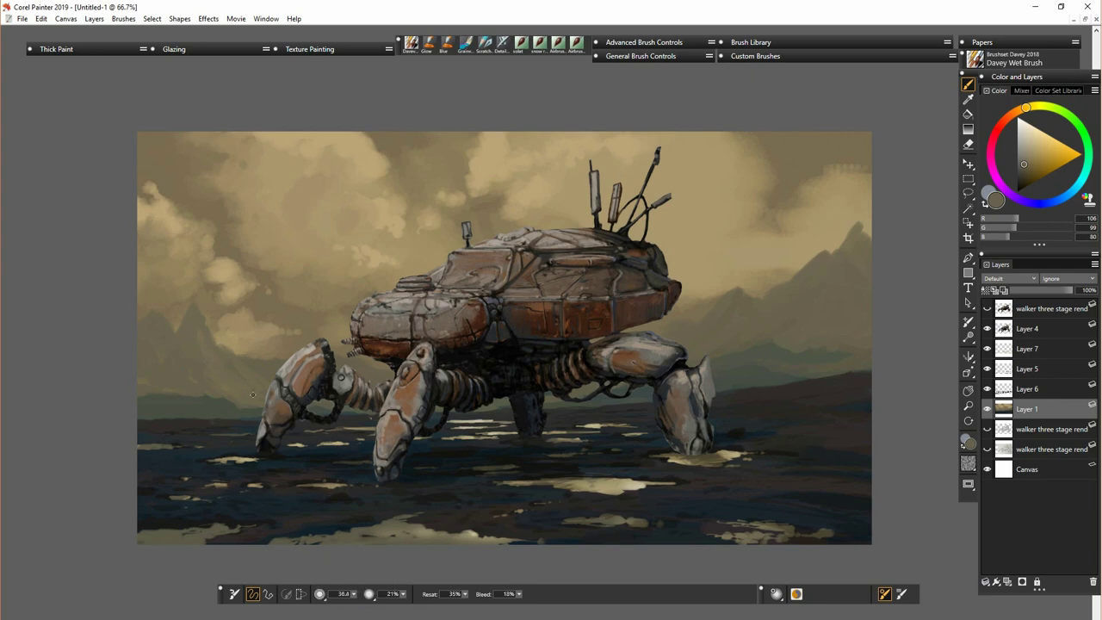
- Warm the central and left clouds on Layer 1 with a size 188 Glow brush in dark brown
click(428, 43)
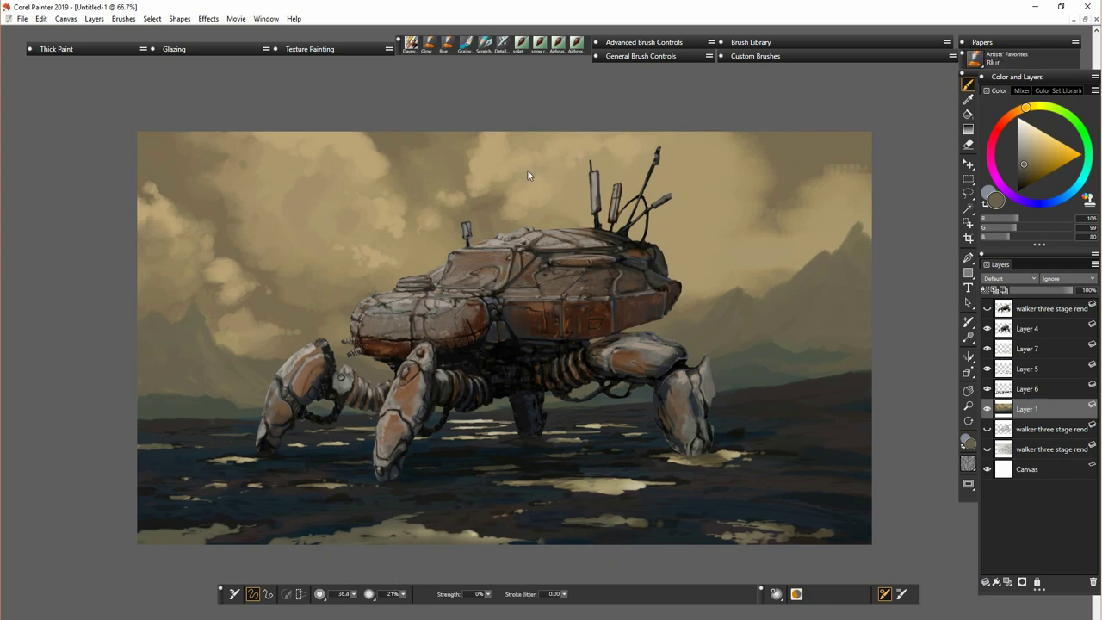
ctrl+alt+drag(430, 245, 503, 245)
drag(394, 201, 410, 217)
click(1028, 178)
key(ctrl+z)
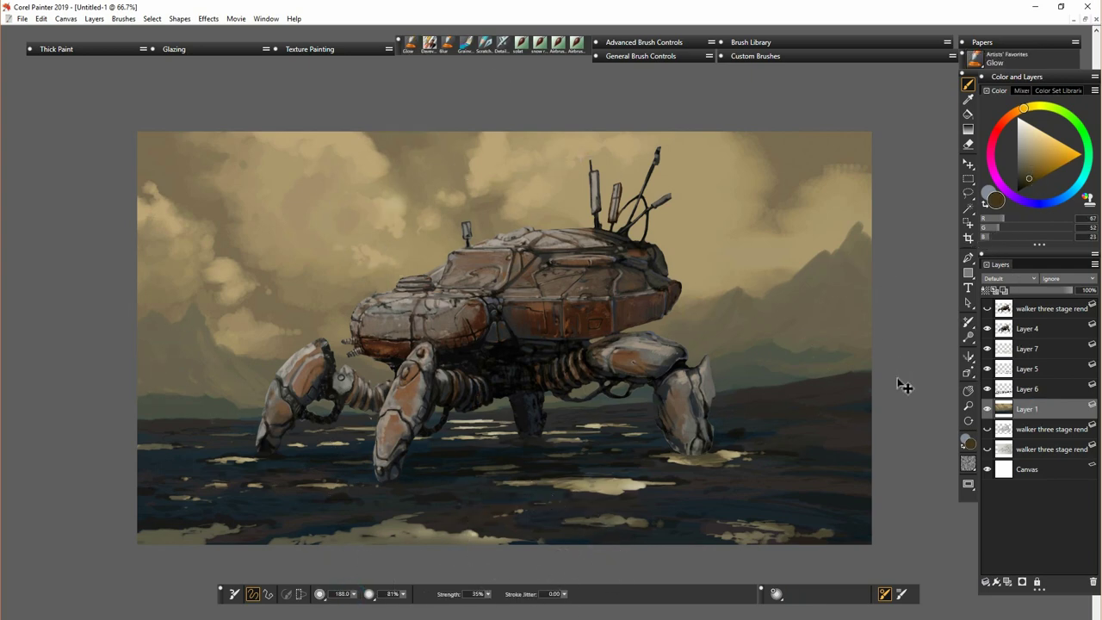
click(1030, 183)
mouse_move(365, 145)
mouse_down()
mouse_move(406, 219)
mouse_move(482, 146)
mouse_move(404, 195)
mouse_up()
mouse_move(238, 260)
mouse_down()
mouse_move(219, 258)
mouse_move(200, 230)
mouse_up()
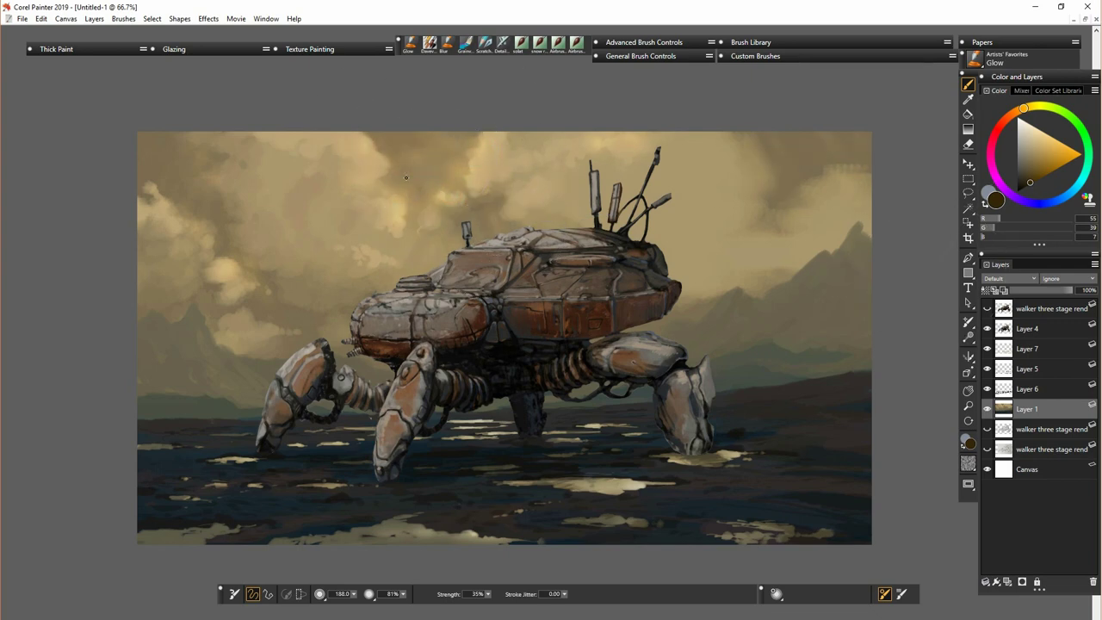
drag(548, 162, 511, 201)
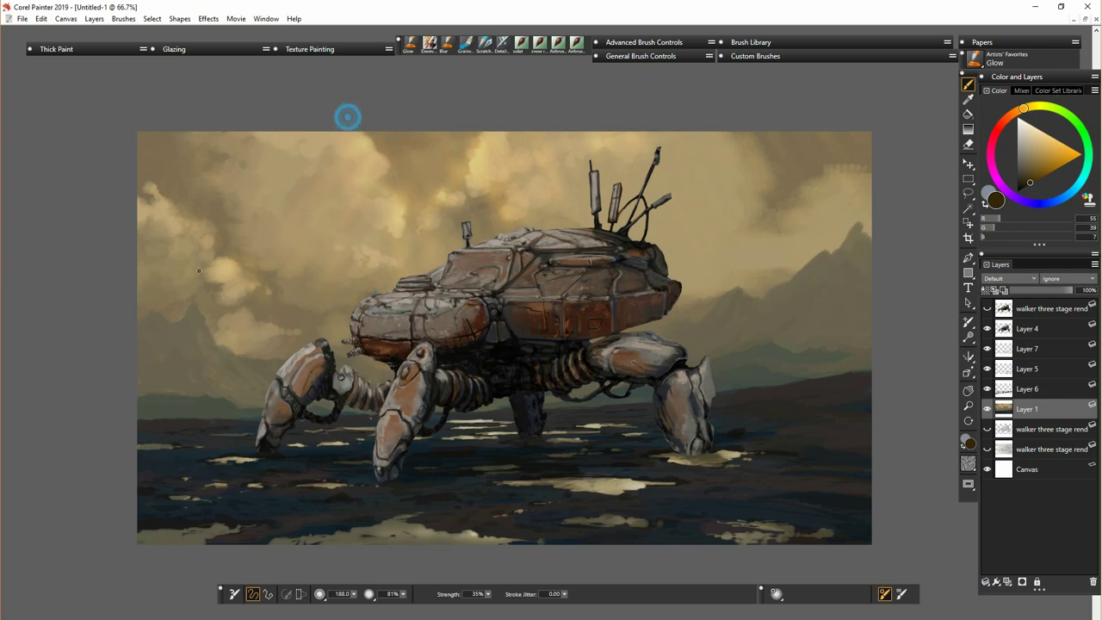
- Add glow to the right-hand sky, and with the brush reduced to 93.8, to the horizon and left-hand clouds
click(494, 160)
drag(792, 210, 792, 196)
mouse_move(808, 116)
mouse_down()
mouse_move(823, 189)
mouse_move(854, 154)
mouse_up()
drag(804, 215, 775, 239)
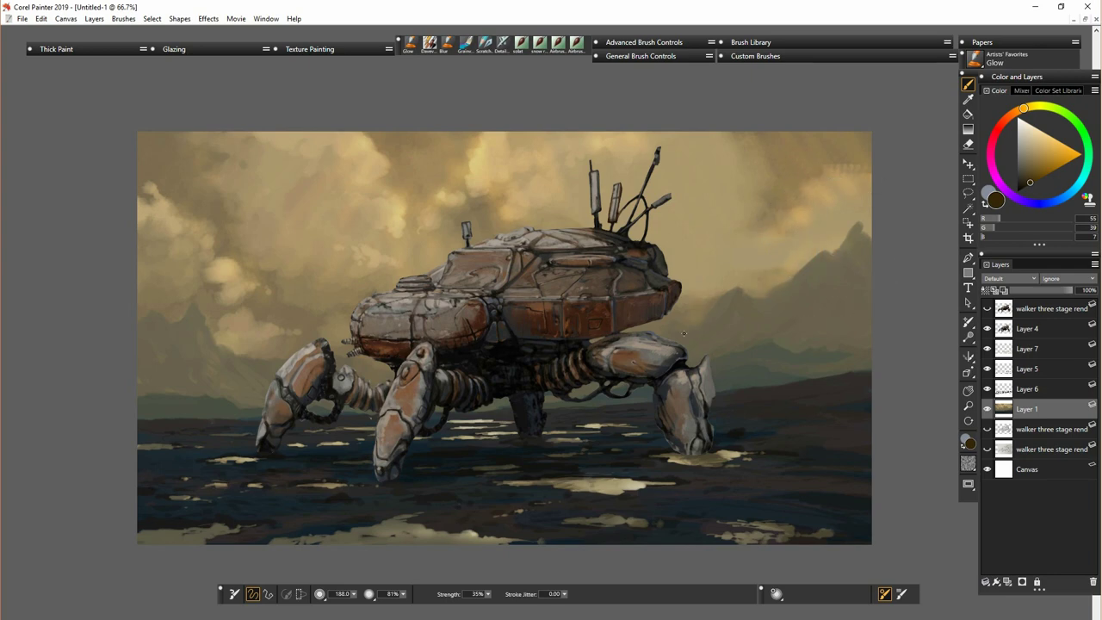
drag(353, 599, 342, 599)
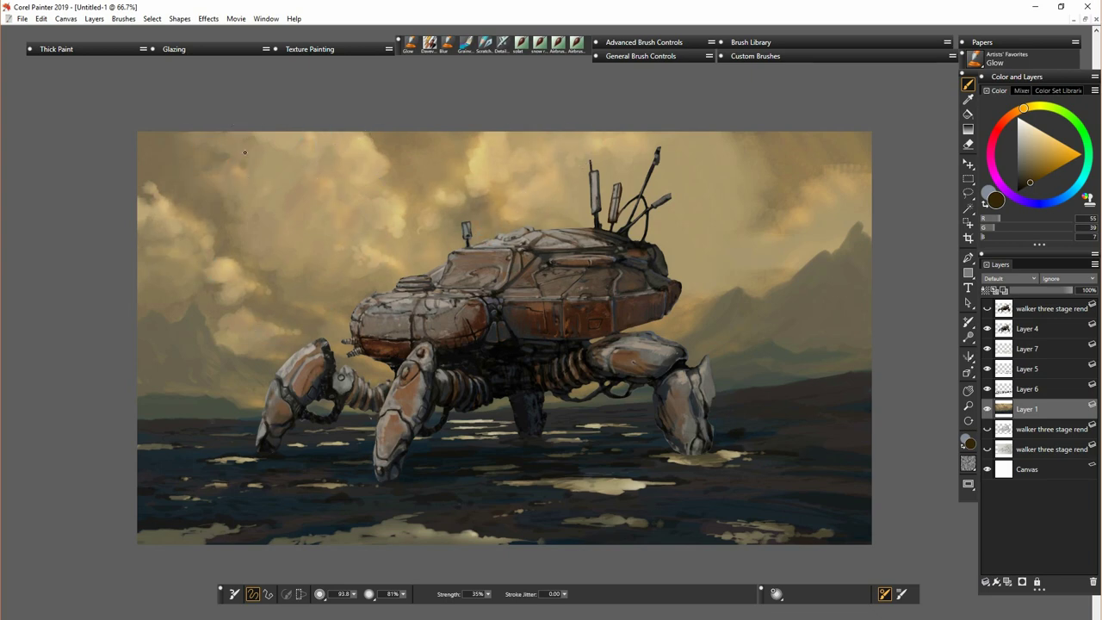
drag(136, 198, 143, 157)
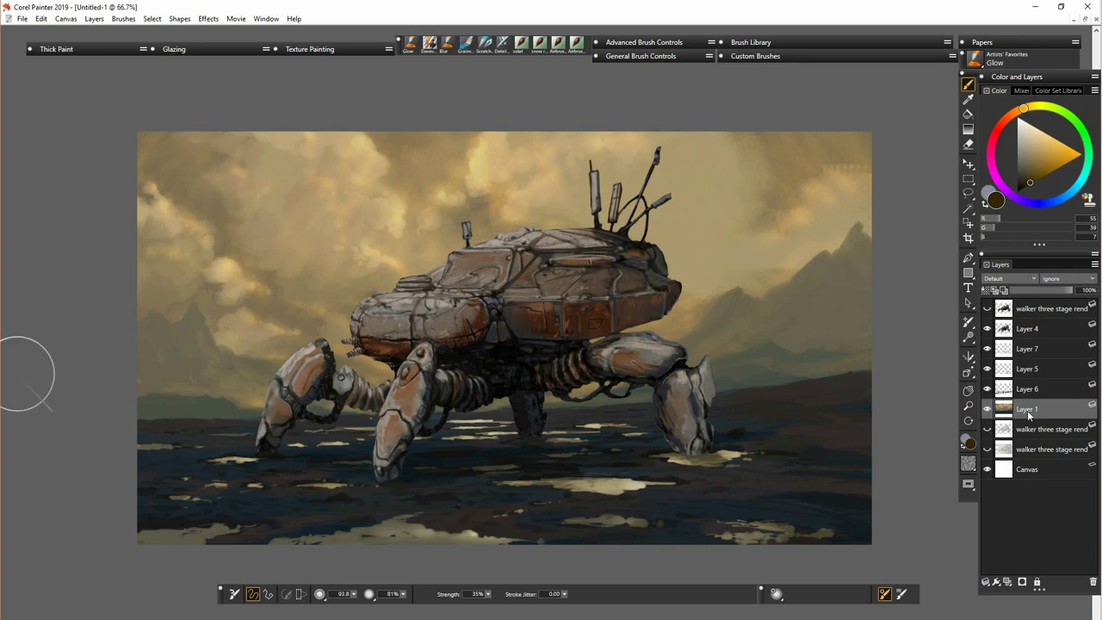
- Add a Shadow Map layer above Layer 6 and darken the ground in cream and tan with the Davey Wet Brush
click(1008, 278)
click(1015, 329)
click(429, 42)
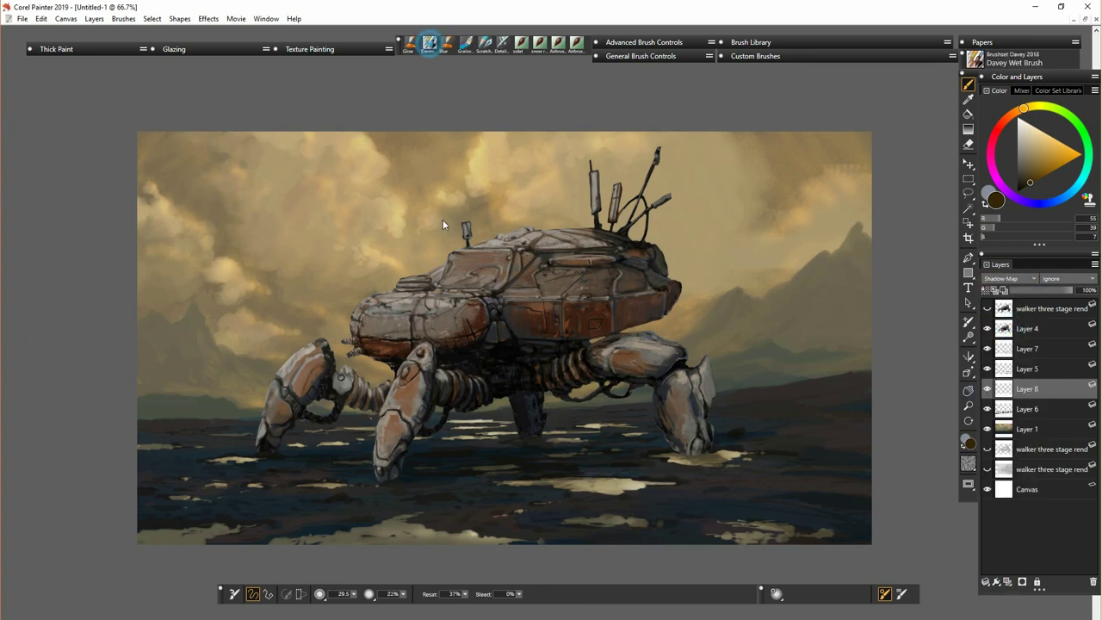
click(1025, 131)
drag(663, 509, 719, 485)
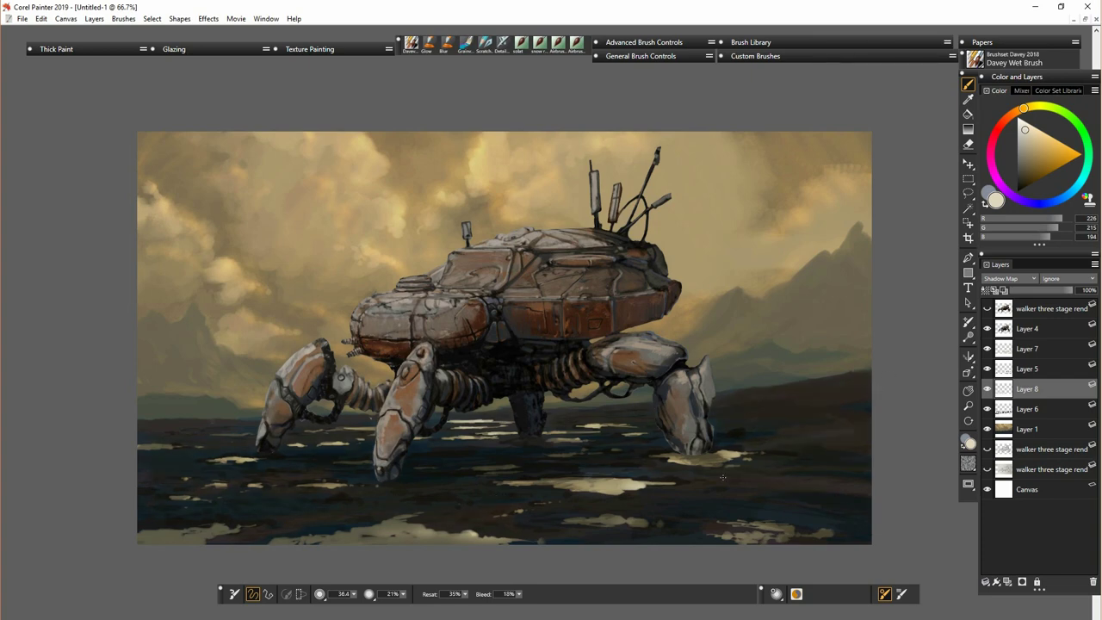
click(1024, 136)
click(1028, 144)
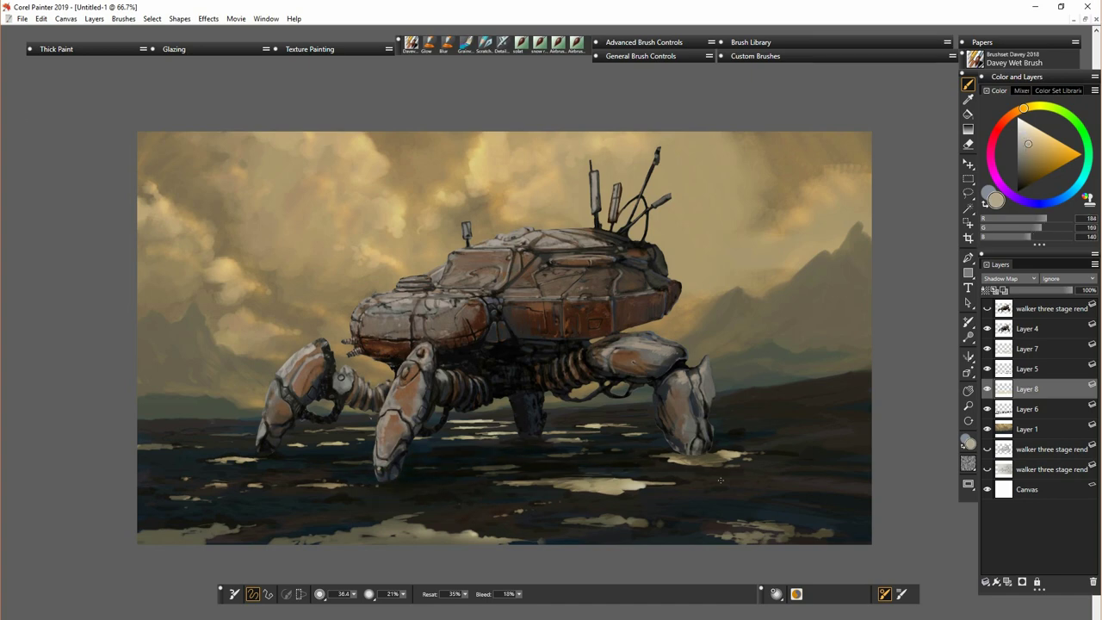
drag(862, 516, 527, 540)
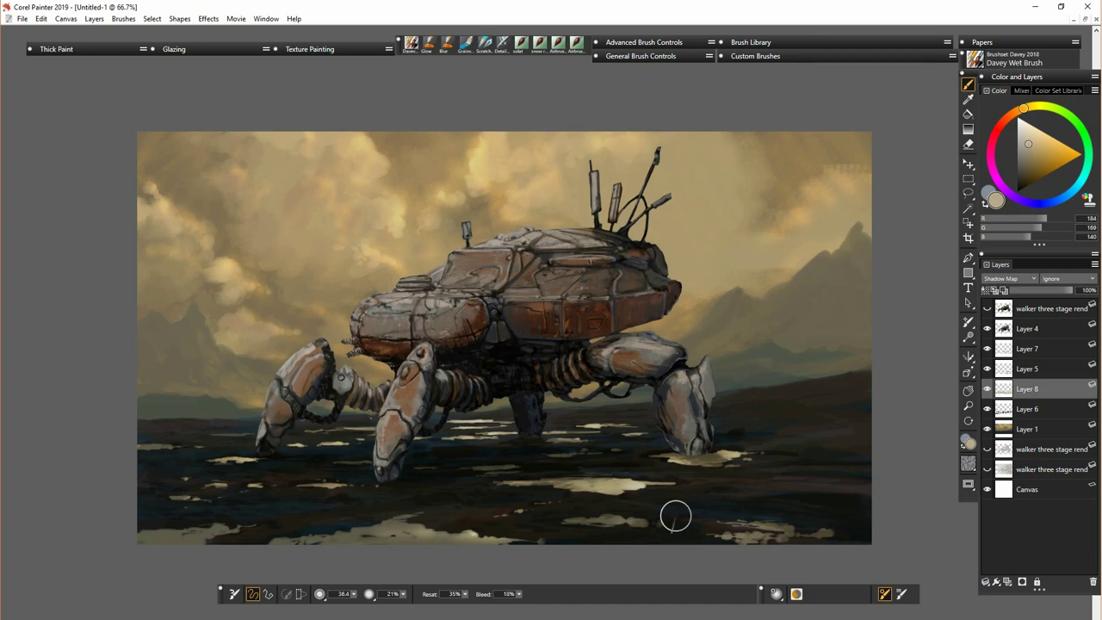
- Trim the dark streaks on Layer 6 with the Eraser, and merge Layers 6 and 8 down into Layer 1
click(1029, 408)
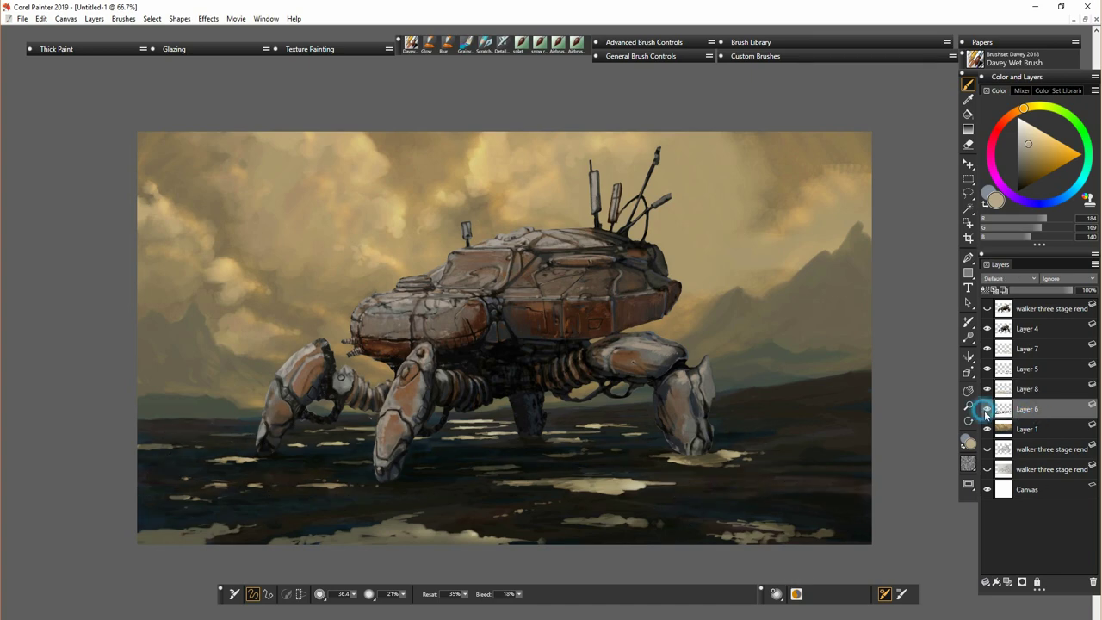
key(n)
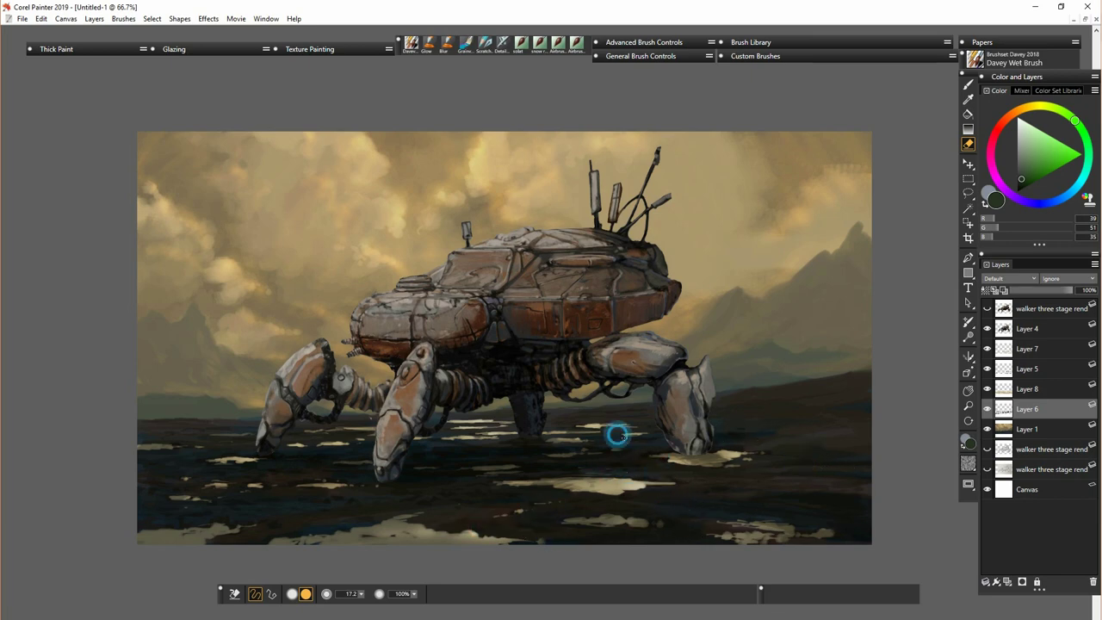
key(b)
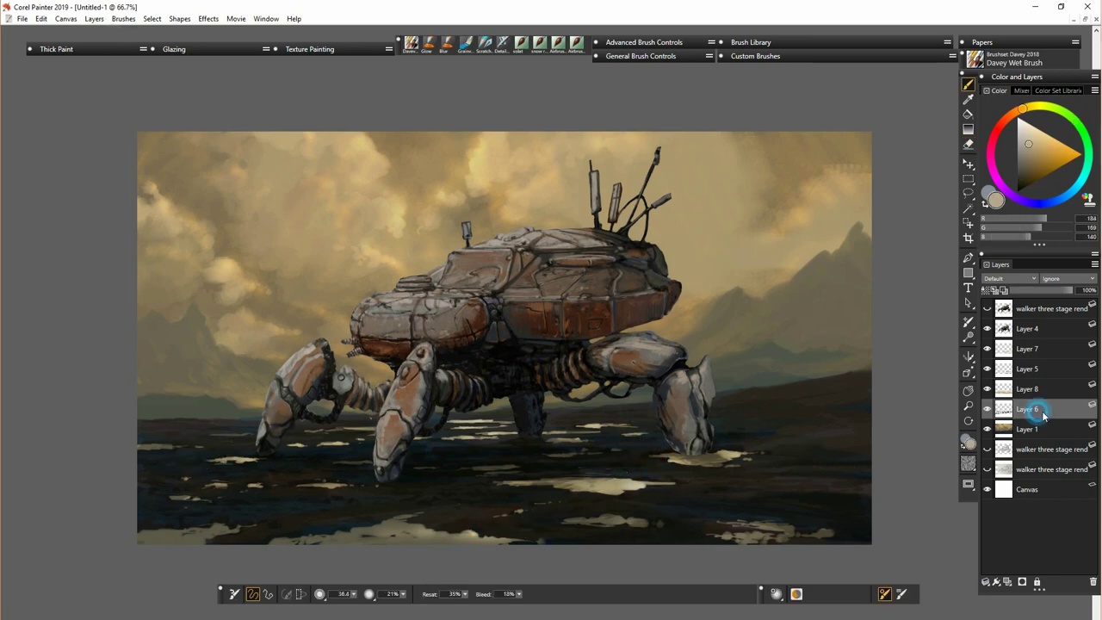
key(ctrl+e)
click(1035, 390)
key(ctrl+e)
- Move Layer 7 beneath Layer 5 and merge it down into Layer 1
click(987, 369)
click(987, 370)
click(987, 350)
click(987, 349)
drag(1032, 350, 1032, 374)
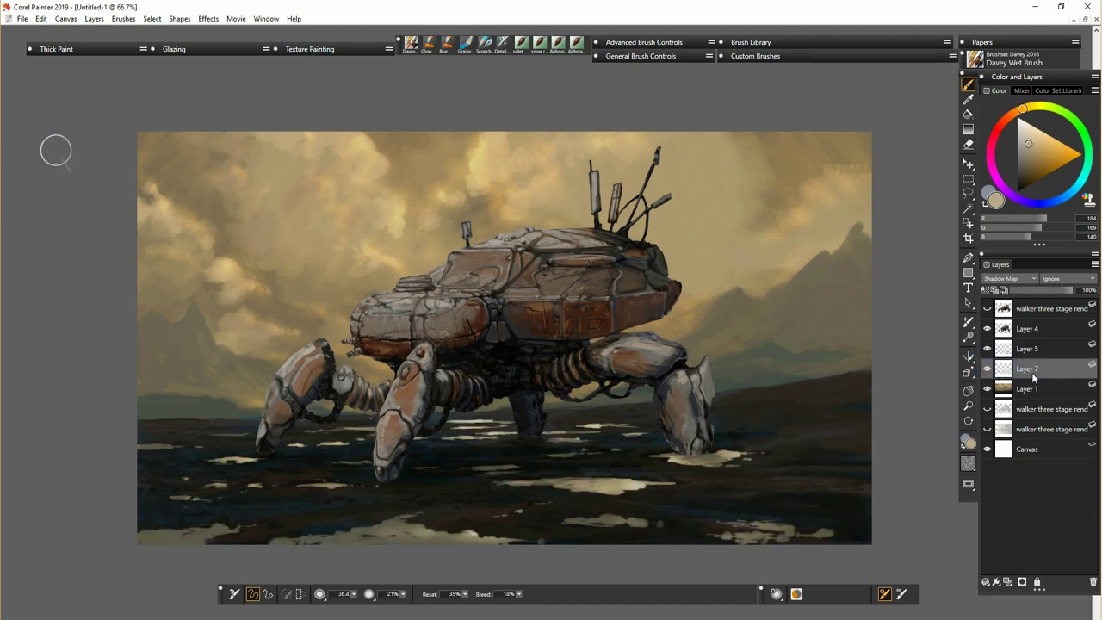
key(ctrl+e)
click(1031, 355)
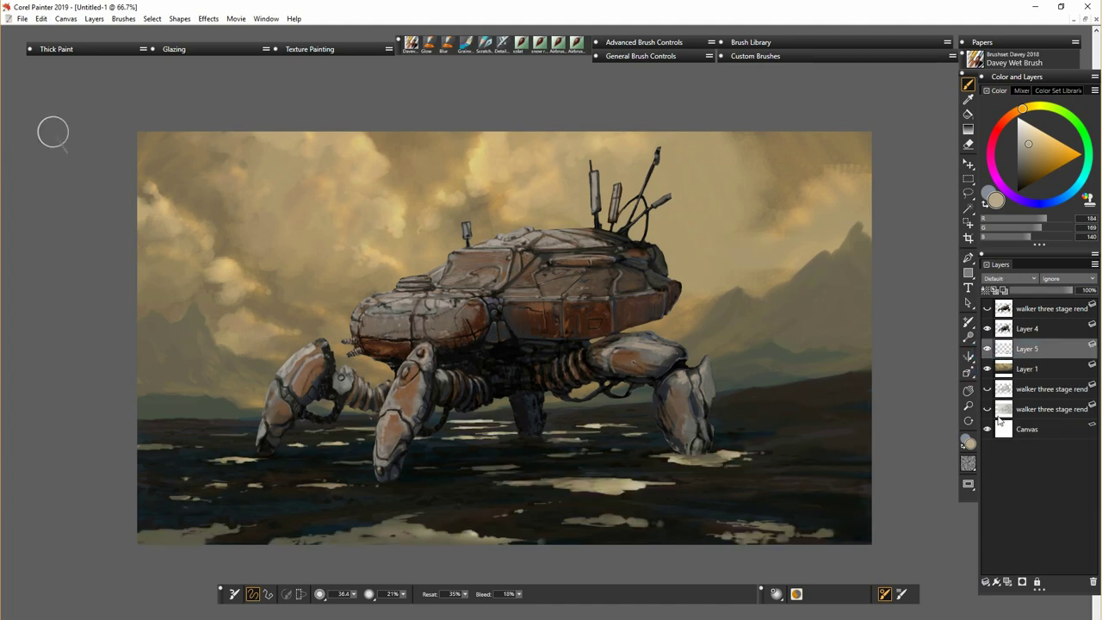
- Check the hidden uppermost walker render layer and move it beneath Layer 1 in the stack
click(986, 309)
click(987, 309)
drag(1037, 308, 1037, 379)
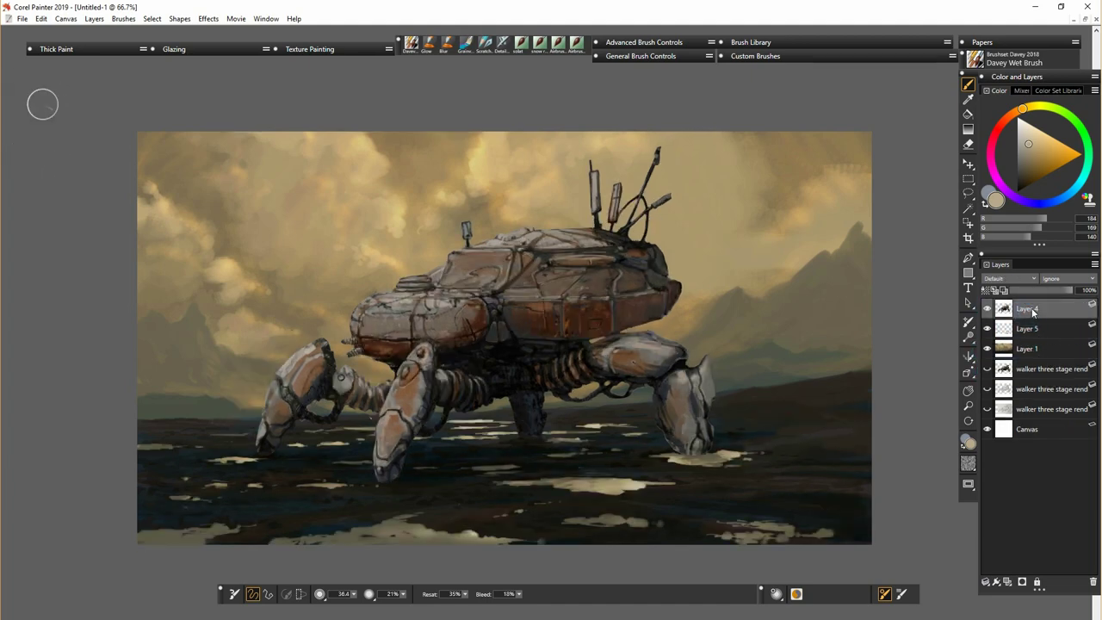
- Use a duplicate of Layer 4 to fill the walker's whole silhouette with white on Layer 6, directly above Layer 4
click(444, 43)
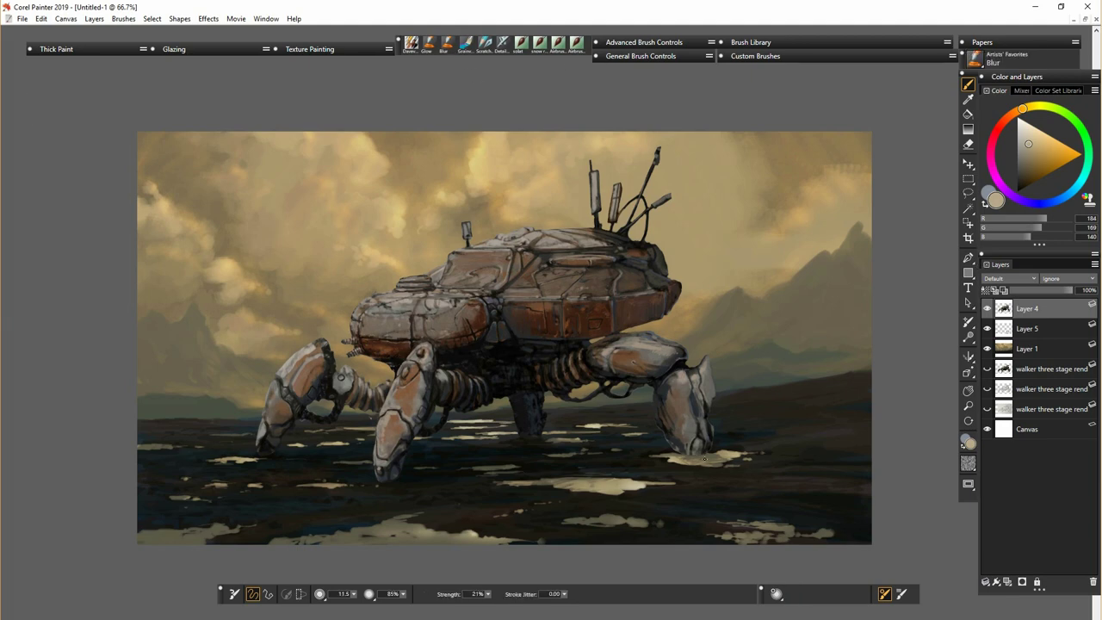
scroll(685, 449, up, 3)
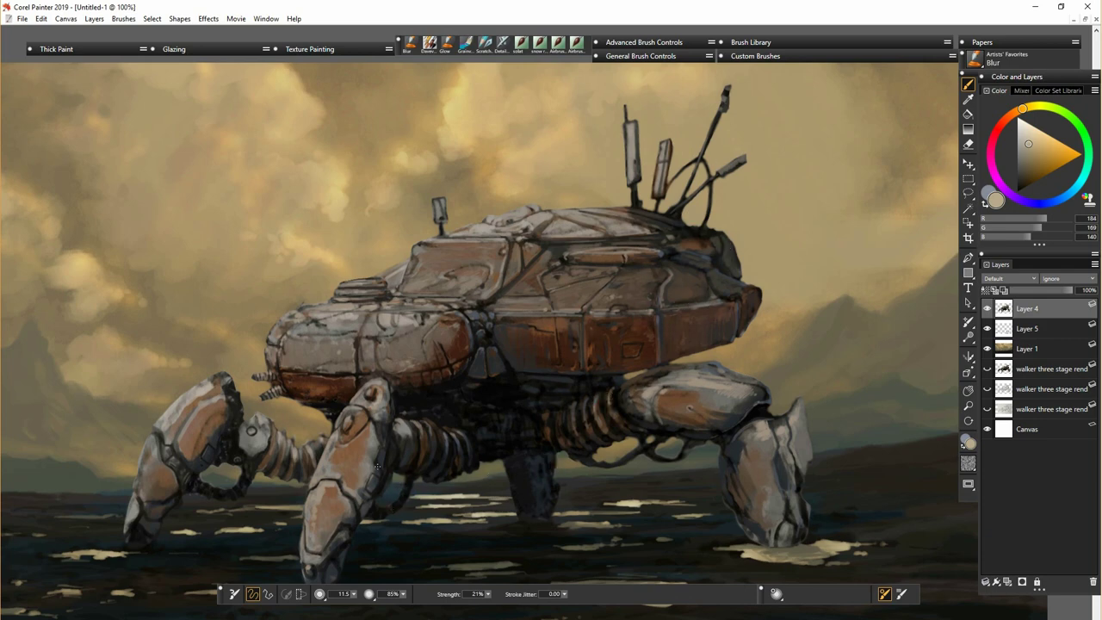
right_click(1042, 308)
click(1043, 328)
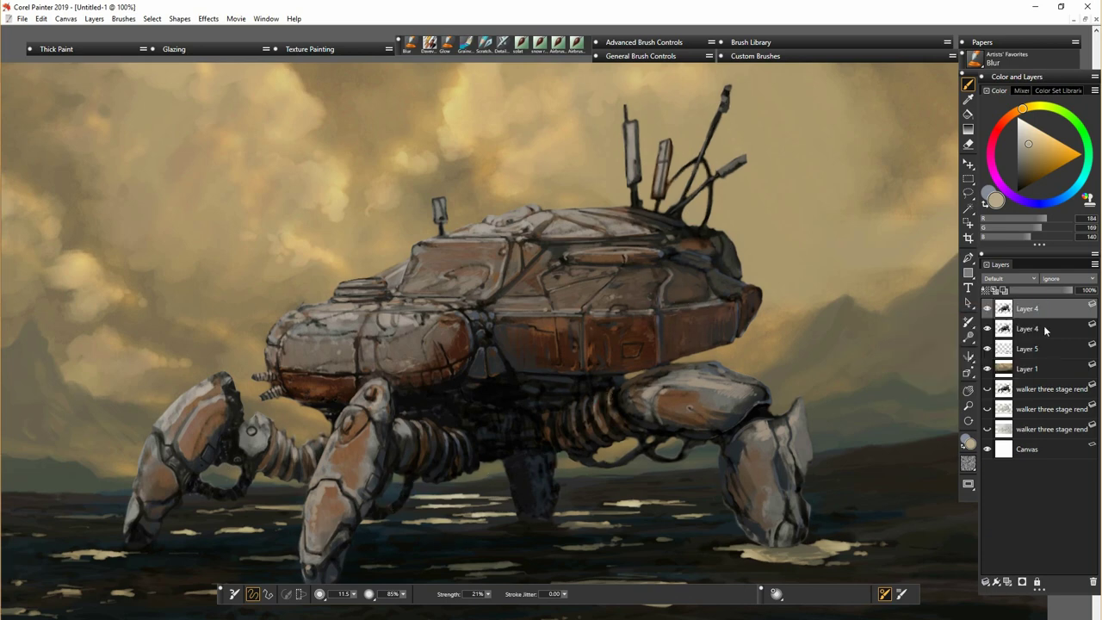
click(986, 291)
click(968, 114)
click(1018, 118)
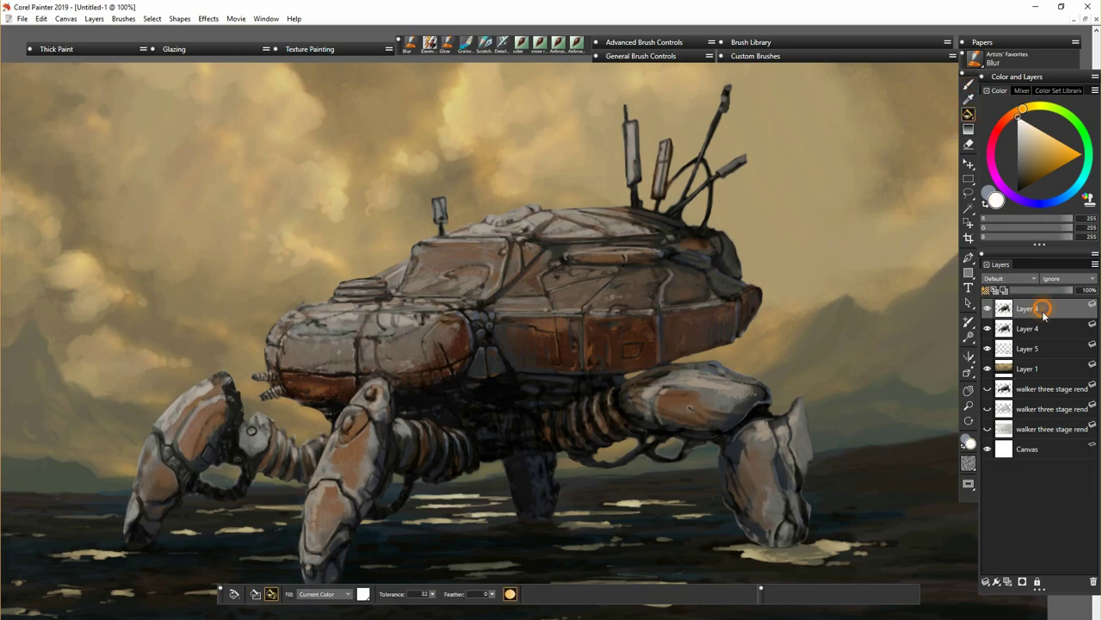
click(455, 278)
click(581, 426)
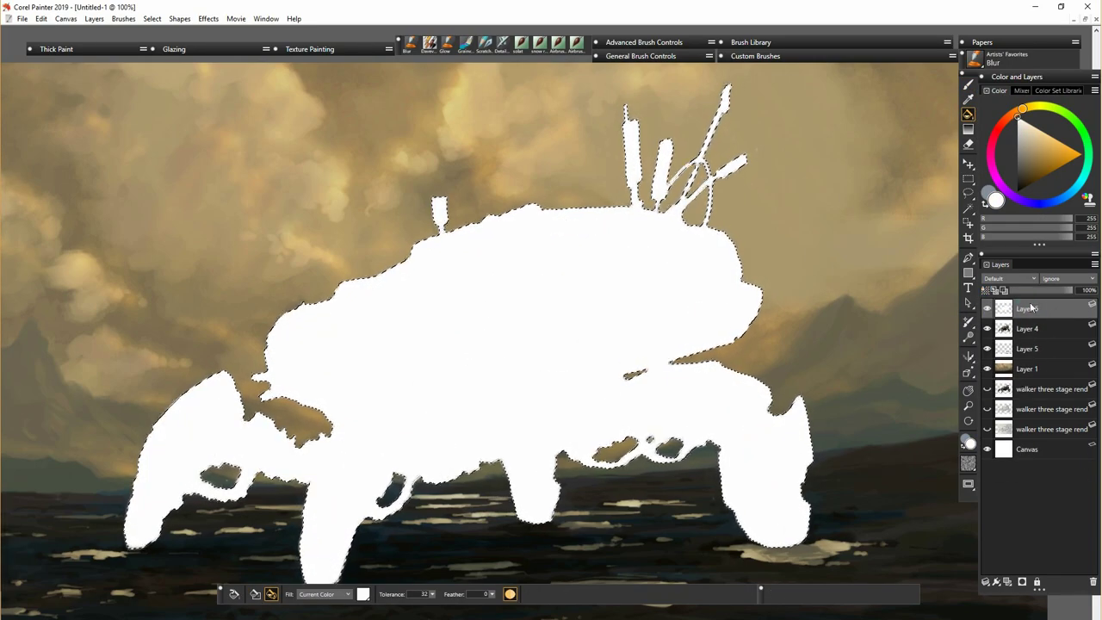
- Set Layer 6 to the Shadow Map composite method, clear the selection and preserve the layer's transparency
click(1010, 279)
click(1008, 328)
key(ctrl+d)
click(986, 291)
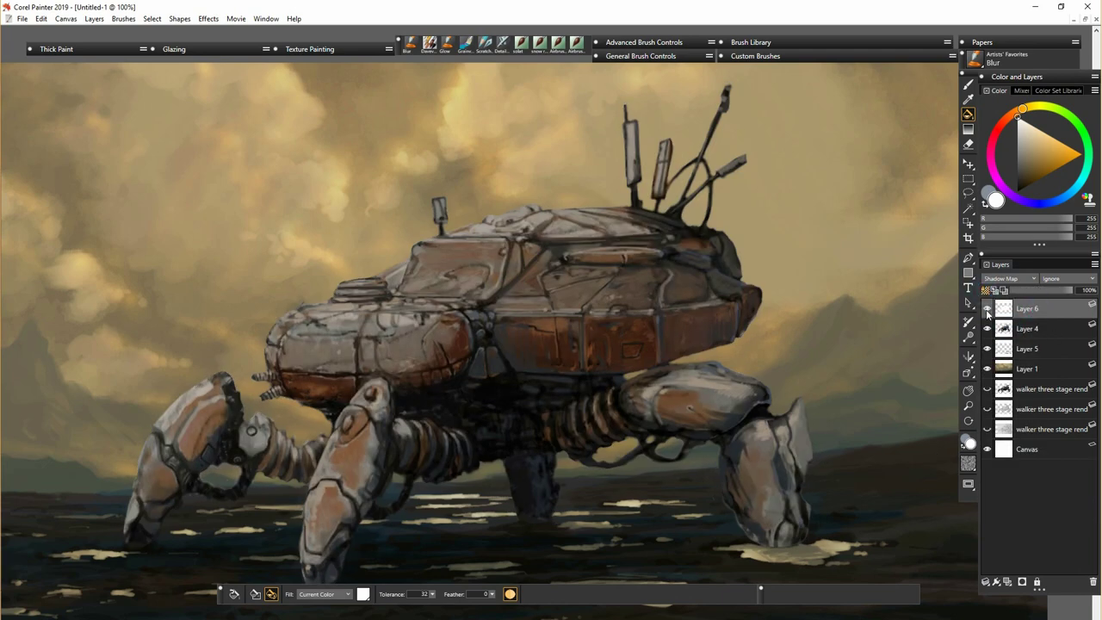
- Shade the walker's middle and rear hull panels on Layer 6 with the Davey Wet Brush in warm grey (RGB 176, 167, 152)
click(1023, 142)
key(b)
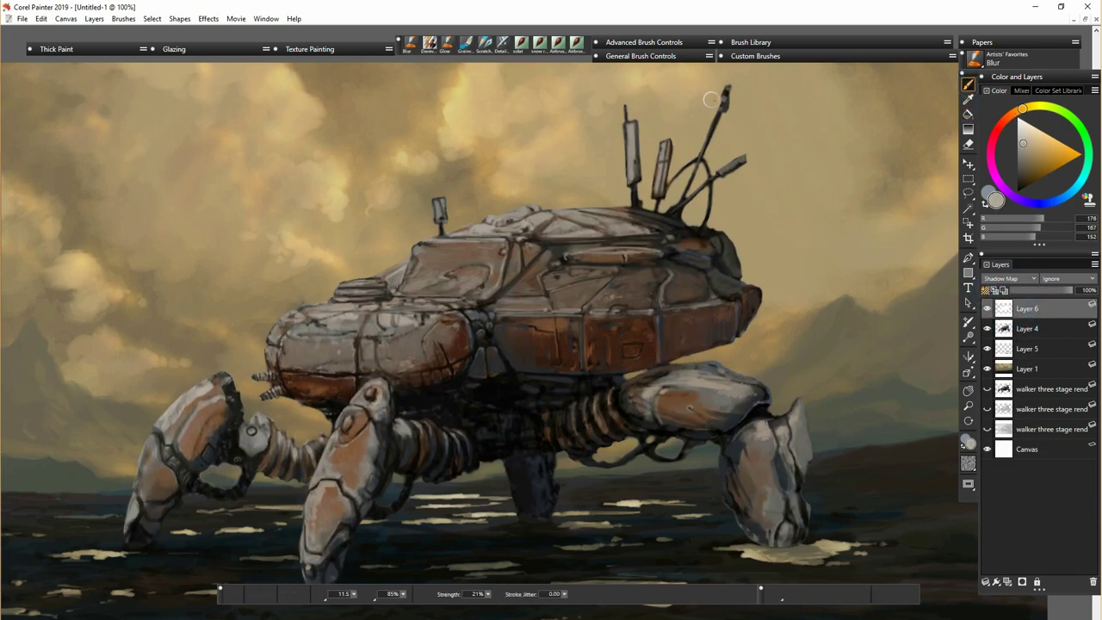
click(429, 45)
mouse_move(458, 370)
mouse_down()
mouse_move(463, 356)
mouse_move(505, 355)
mouse_up()
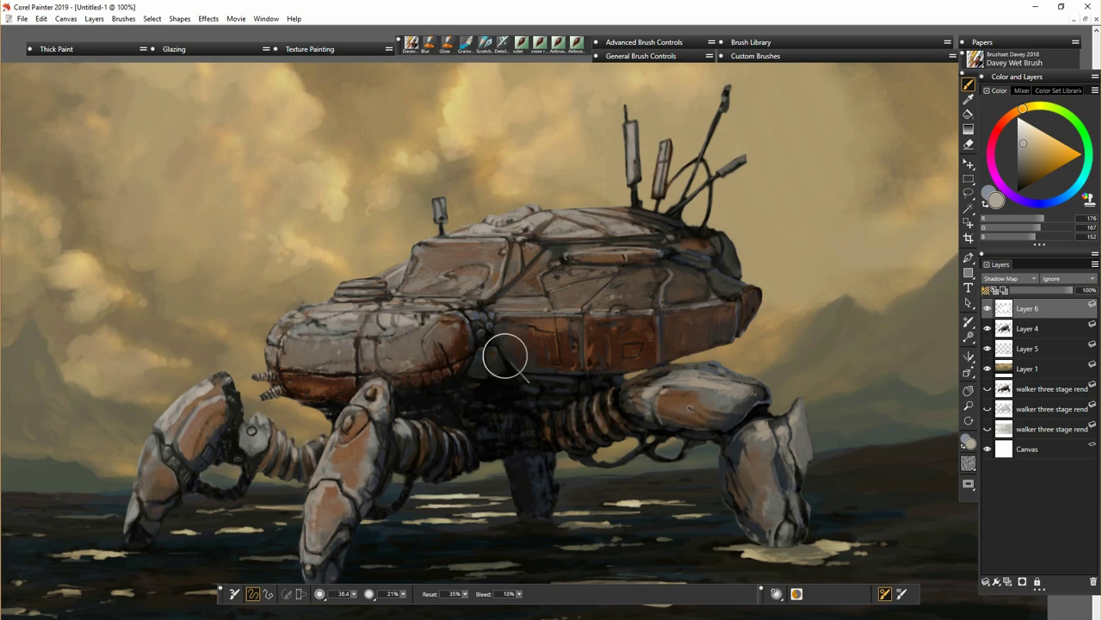
drag(489, 299, 471, 279)
mouse_move(539, 250)
mouse_down()
mouse_move(508, 295)
mouse_move(546, 301)
mouse_move(661, 244)
mouse_up()
mouse_move(661, 304)
mouse_down()
mouse_move(720, 312)
mouse_move(675, 348)
mouse_up()
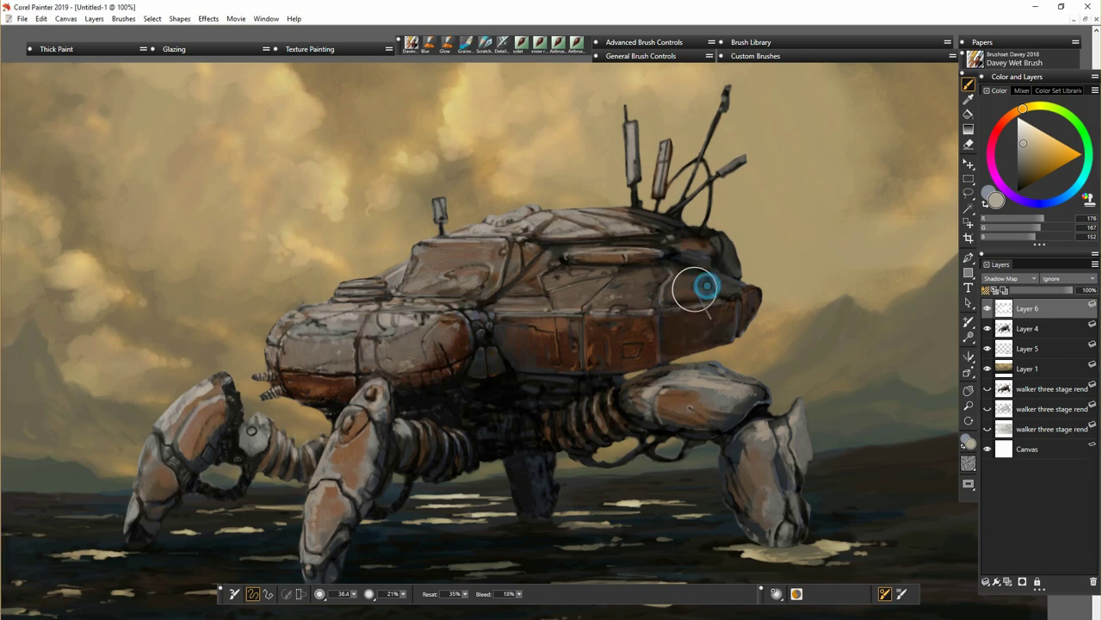
drag(708, 287, 687, 278)
mouse_move(589, 316)
mouse_down()
mouse_move(632, 362)
mouse_move(658, 353)
mouse_up()
mouse_move(581, 278)
mouse_down()
mouse_move(617, 269)
mouse_move(602, 260)
mouse_up()
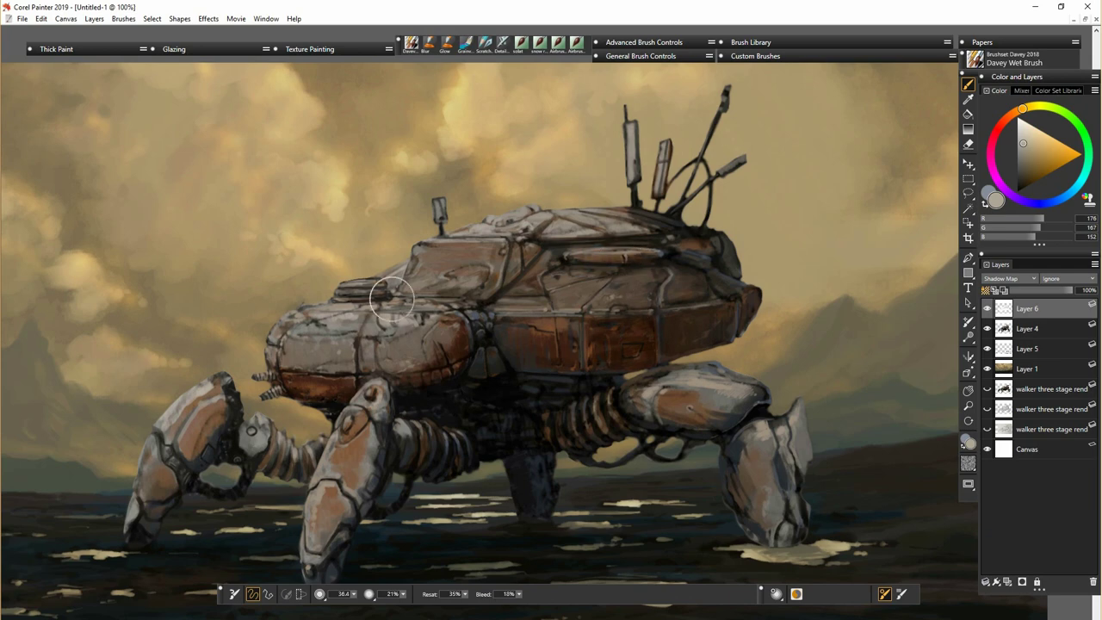
- Add soft shadows to the walker's front pod, cabin and lower side panels with the same warm grey
mouse_move(396, 368)
mouse_down()
mouse_move(371, 362)
mouse_move(362, 321)
mouse_up()
mouse_move(409, 284)
mouse_down()
mouse_move(477, 274)
mouse_move(488, 250)
mouse_up()
drag(562, 254, 527, 300)
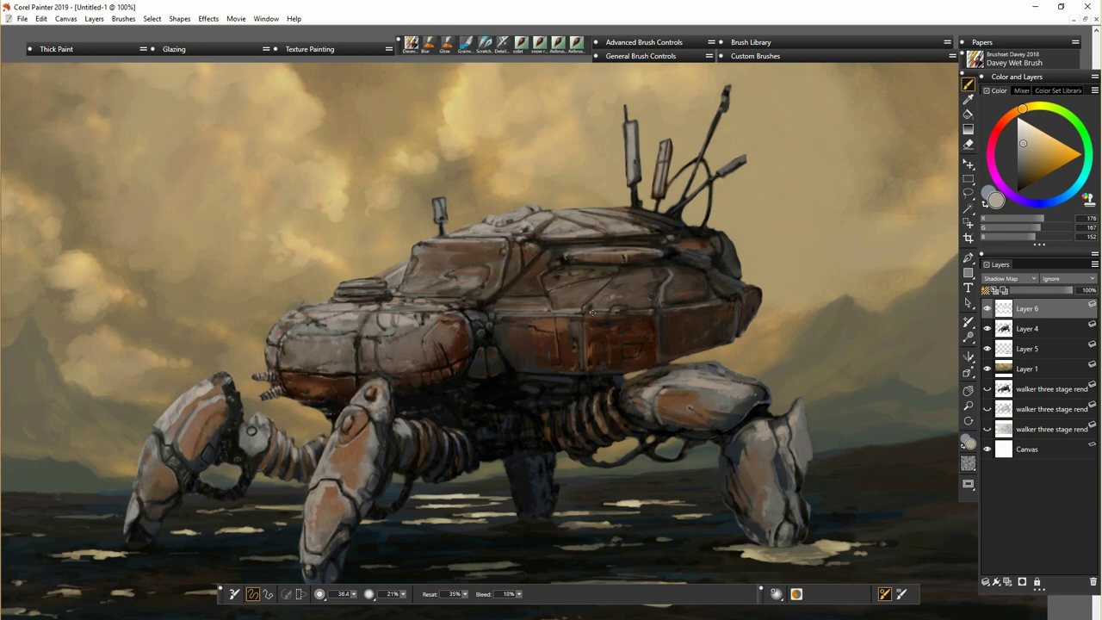
drag(592, 313, 613, 307)
drag(518, 332, 558, 362)
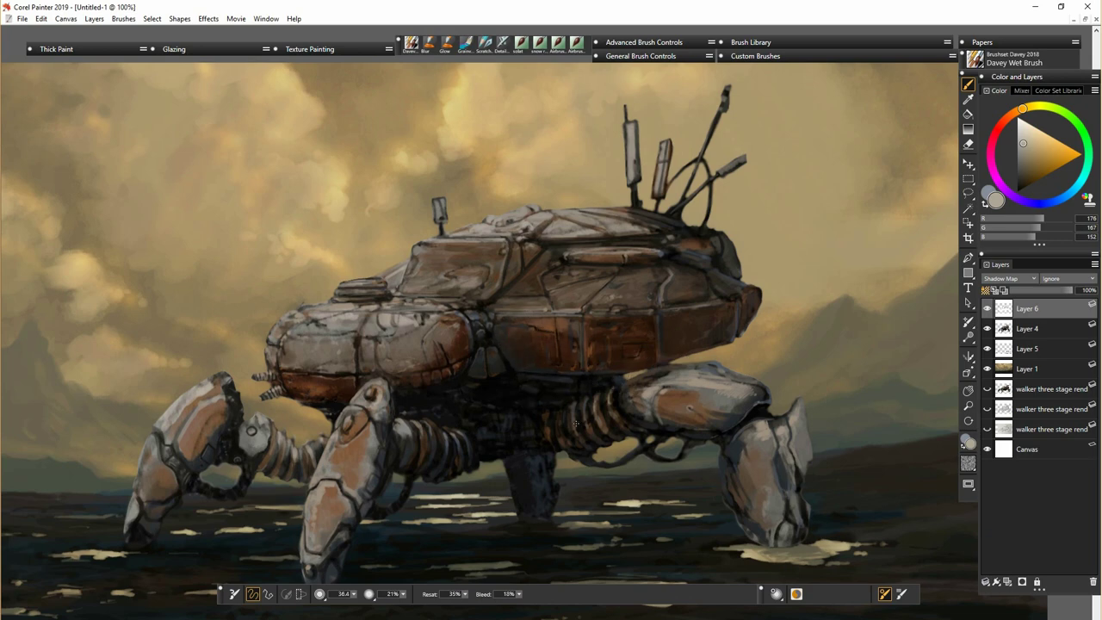
- Shade the underbelly joints, the two left legs and the front pod's outer edge on Layer 6
drag(576, 422, 573, 429)
drag(492, 465, 464, 463)
mouse_move(339, 551)
mouse_down()
mouse_move(359, 478)
mouse_move(331, 487)
mouse_move(331, 517)
mouse_up()
drag(376, 464, 380, 438)
drag(141, 517, 225, 427)
drag(249, 456, 305, 471)
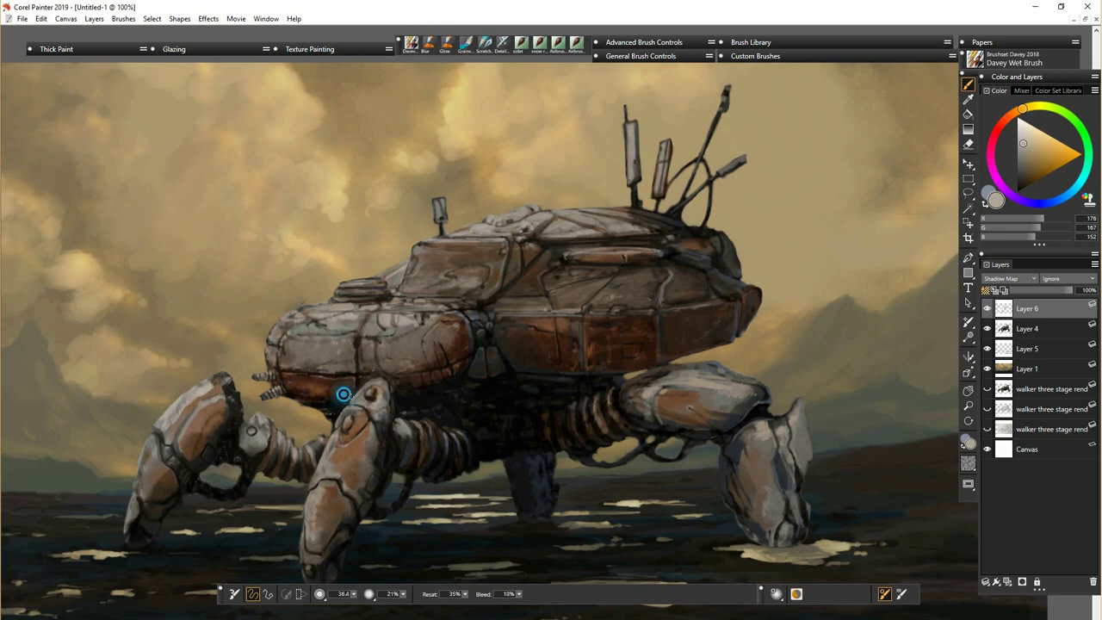
drag(277, 392, 276, 330)
drag(322, 473, 383, 412)
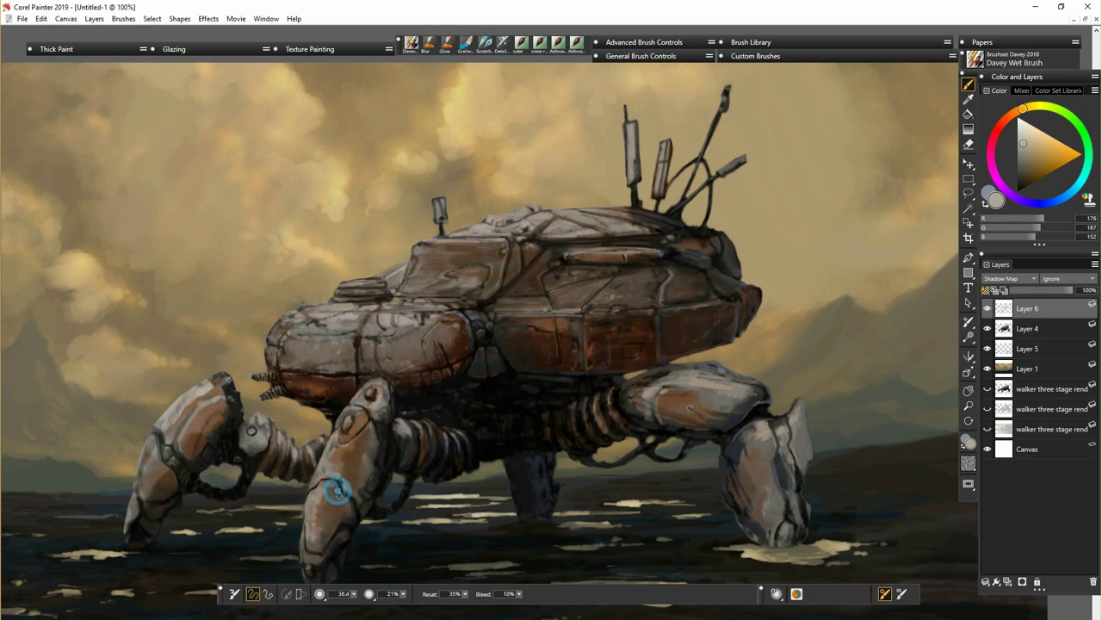
- Deepen the shadows across the right leg and front leg, using a darker grey (RGB 141, 134, 123) for the final strokes
mouse_move(337, 491)
mouse_down()
mouse_move(364, 519)
mouse_move(696, 373)
mouse_move(699, 419)
mouse_move(635, 425)
mouse_up()
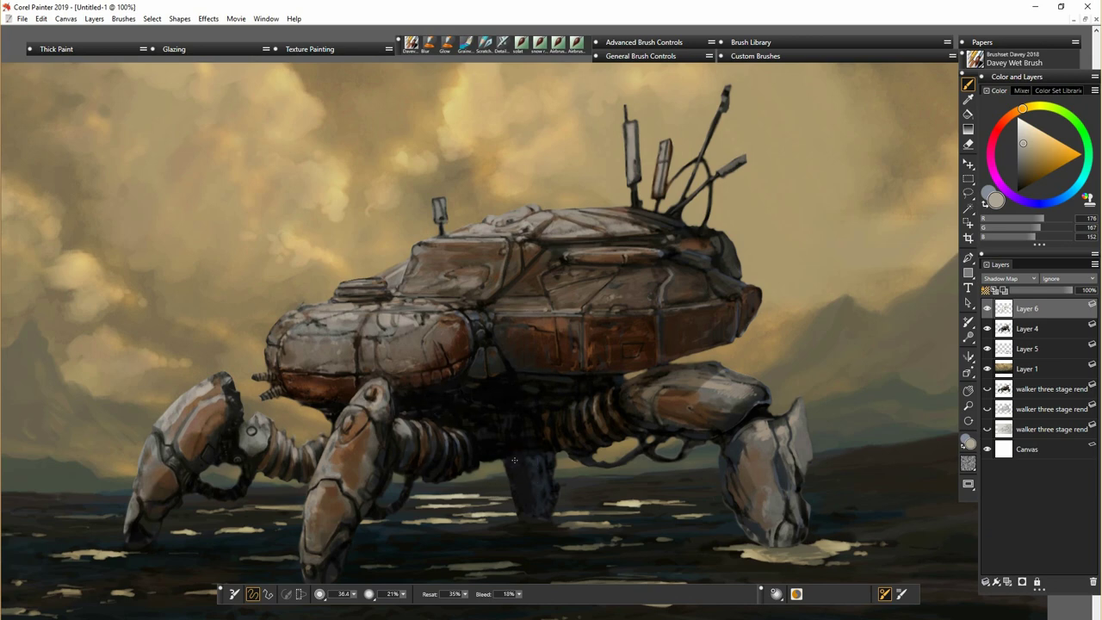
mouse_move(779, 520)
mouse_down()
mouse_move(740, 456)
mouse_move(781, 512)
mouse_move(804, 460)
mouse_move(750, 538)
mouse_up()
alt+click(634, 398)
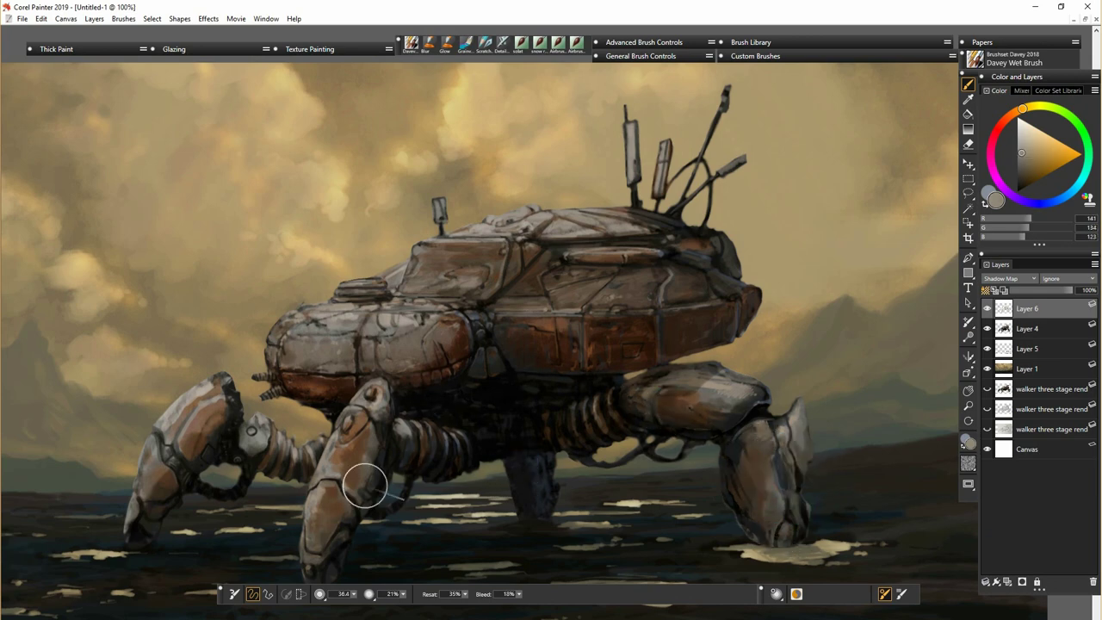
drag(364, 485, 419, 471)
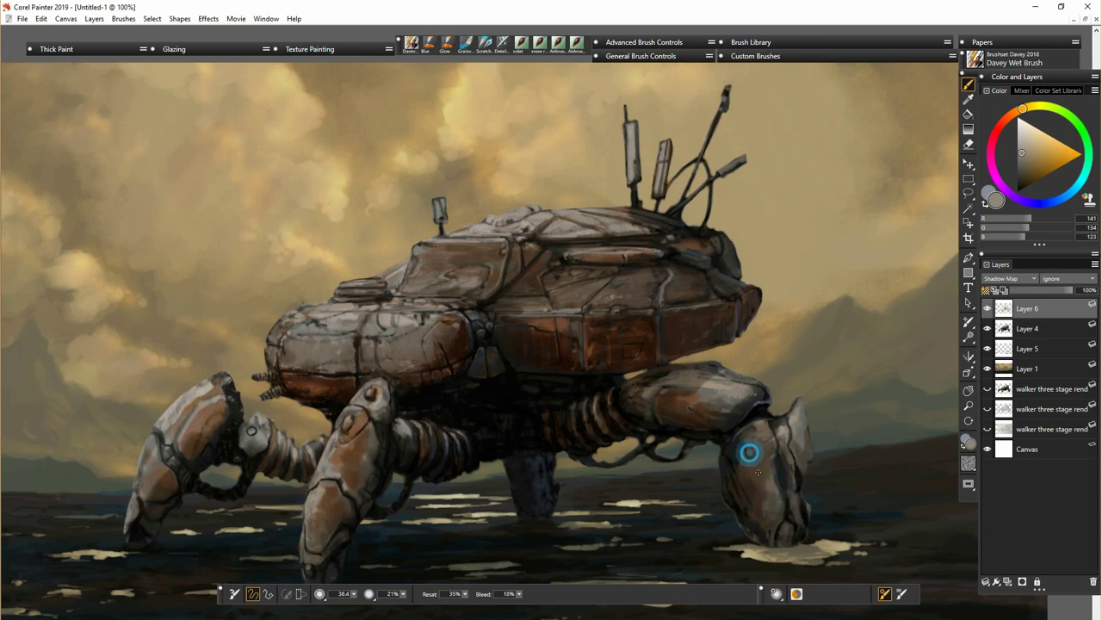
- Darken the front leg and its ribbed joint further with a deeper grey (RGB 118, 110, 98)
click(1023, 161)
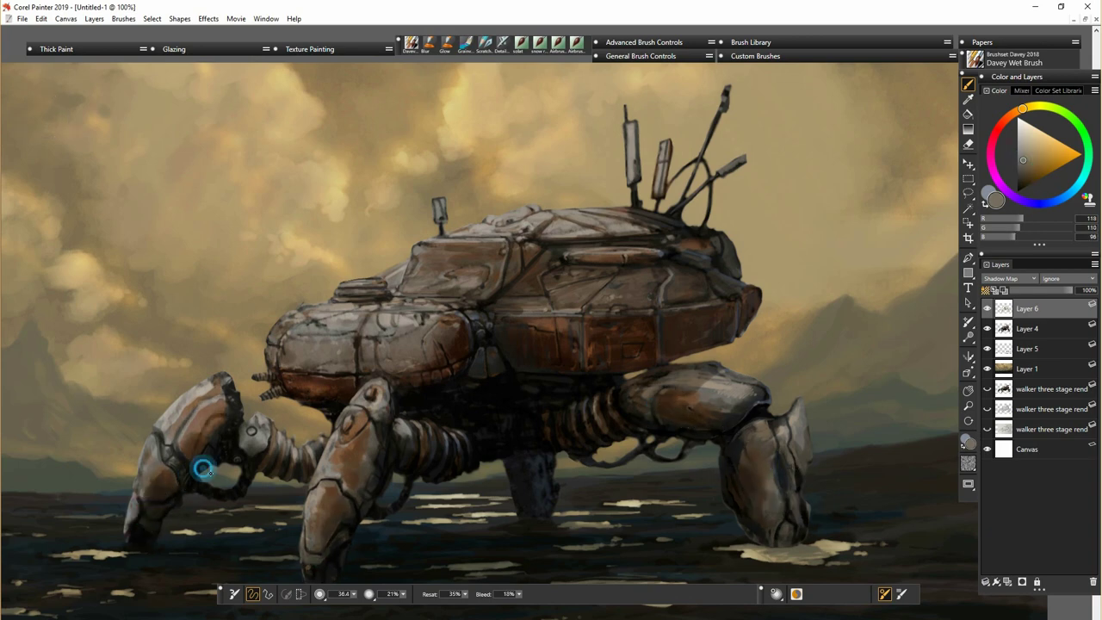
drag(328, 514, 371, 473)
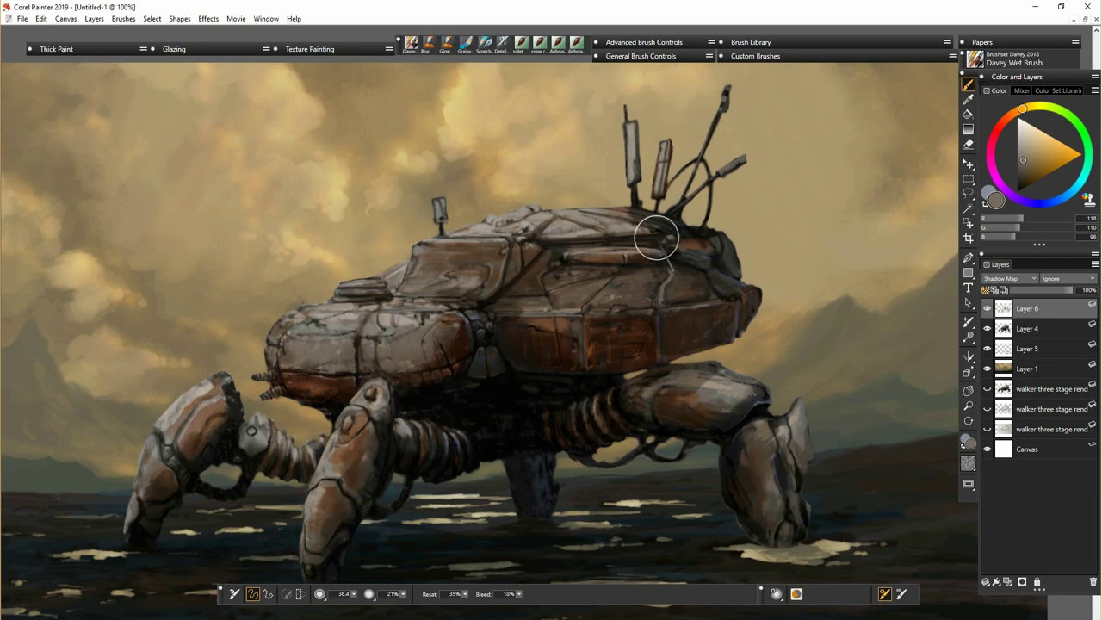
mouse_move(426, 435)
mouse_down()
mouse_move(475, 461)
mouse_move(426, 469)
mouse_move(407, 453)
mouse_move(414, 433)
mouse_move(483, 448)
mouse_up()
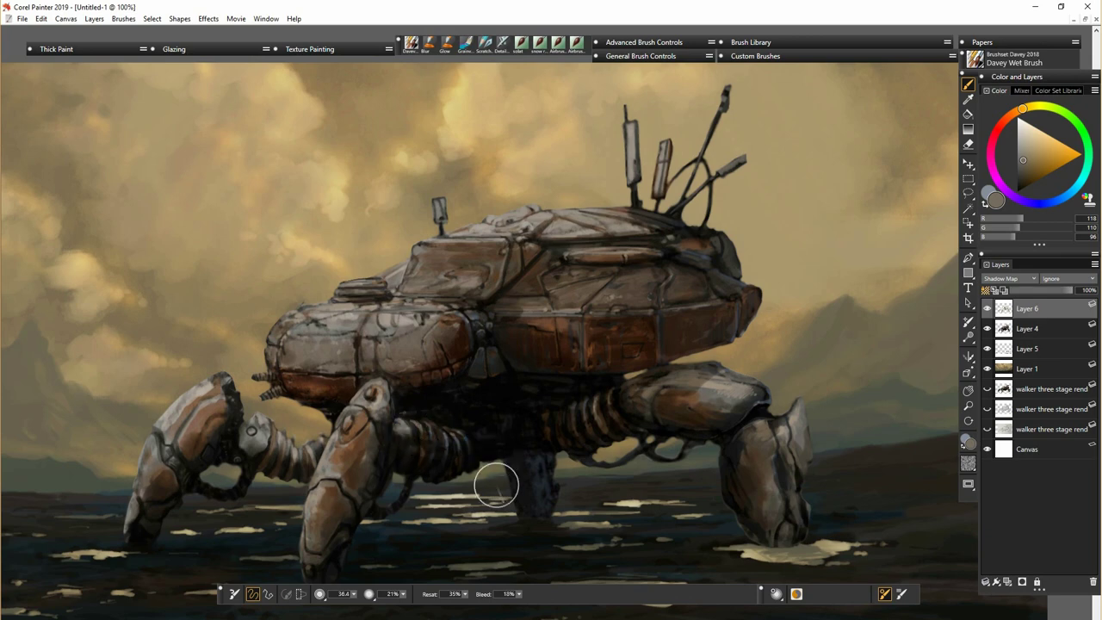
- Switch to Layer 4 and clean up the outer edge of the walker's right leg with the Eraser
click(1023, 337)
key(n)
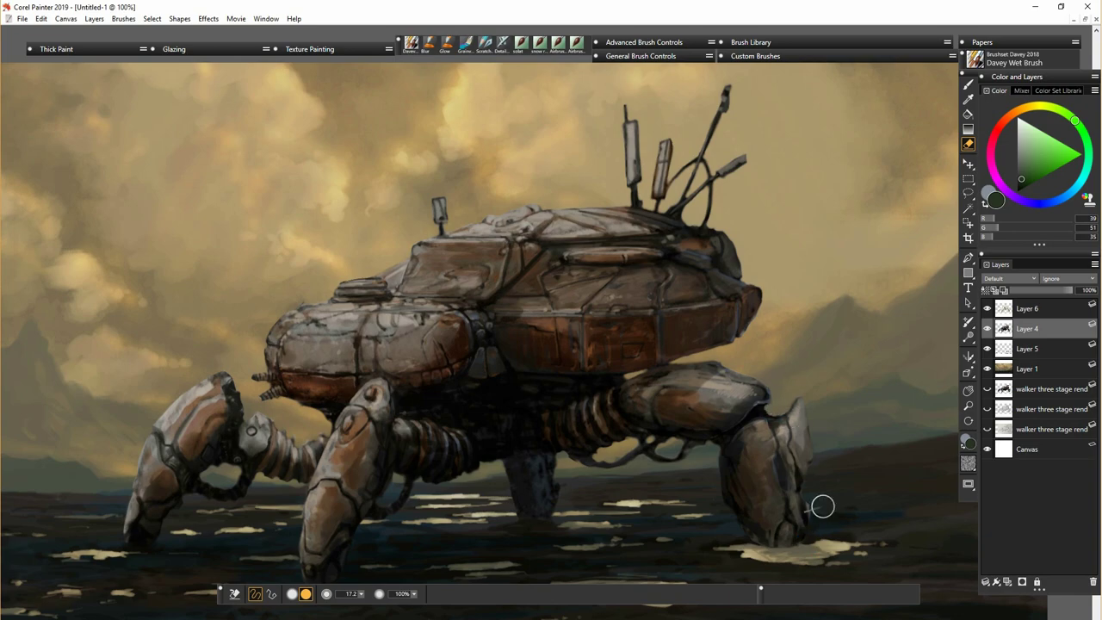
key(ctrl+minus)
key(b)
drag(592, 470, 587, 418)
- Adjust the color of the Layer 1 background to 6% saturation and -7% value
click(987, 368)
click(987, 368)
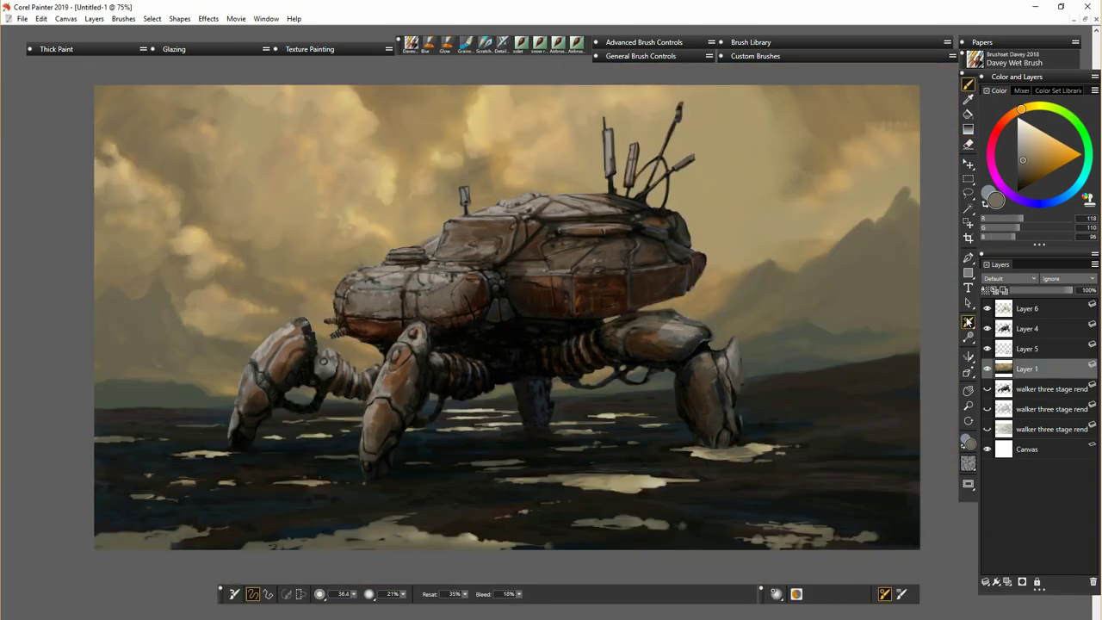
double_click(779, 56)
click(756, 148)
click(467, 391)
drag(572, 375, 569, 374)
drag(572, 355, 575, 356)
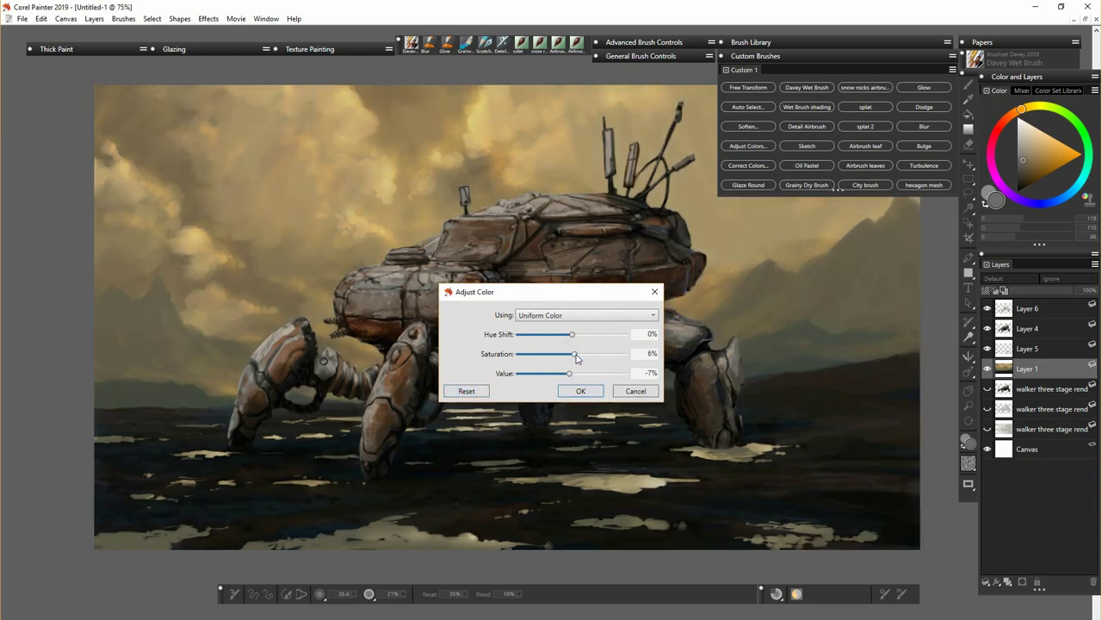
click(580, 391)
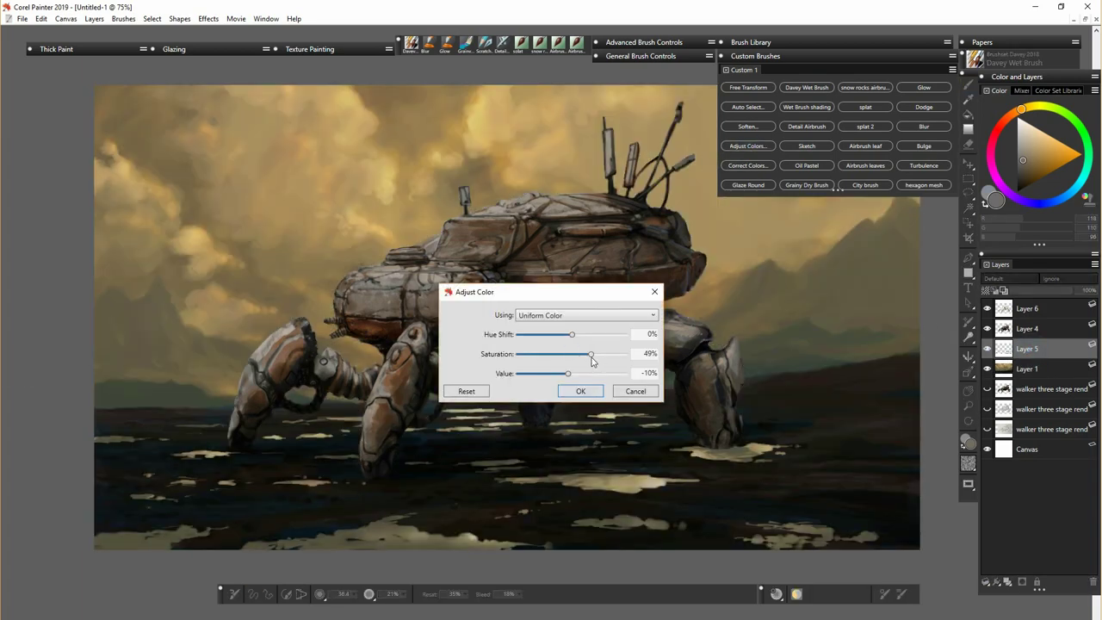
- Adjust the Layer 5 puddles to -1% hue shift, 34% saturation and a lower value, and check them by toggling the layer's visibility
drag(591, 360, 570, 334)
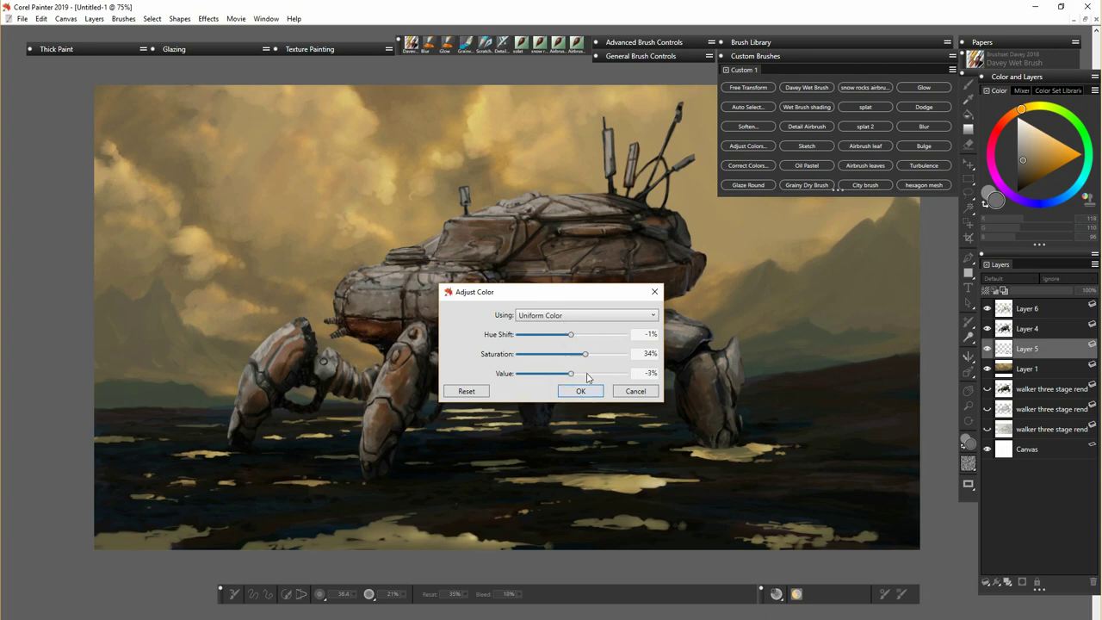
click(564, 374)
click(580, 391)
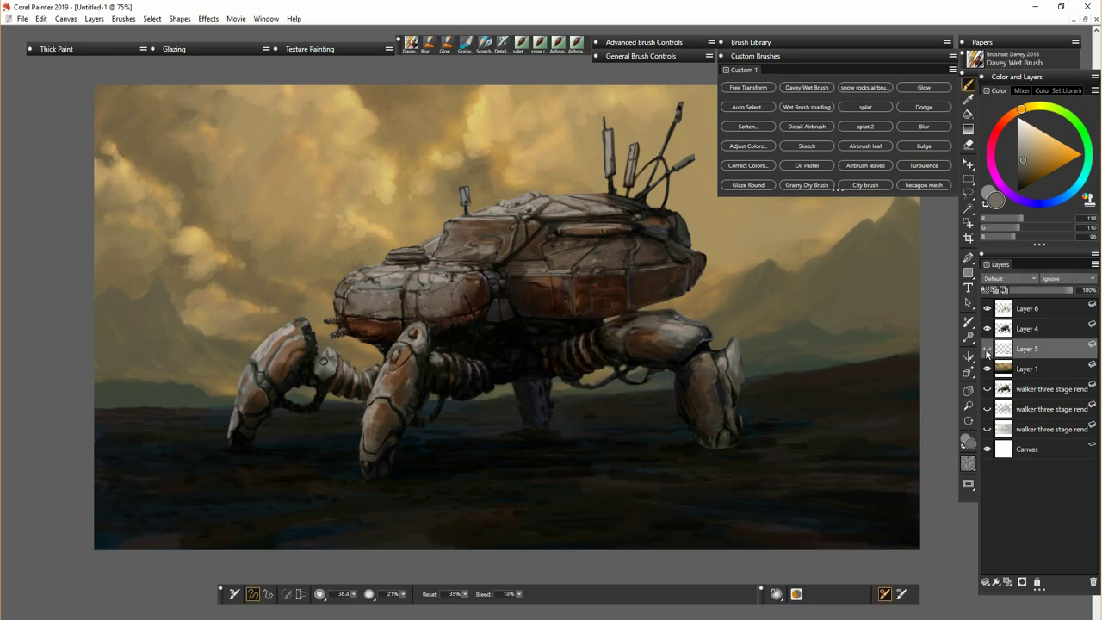
click(987, 349)
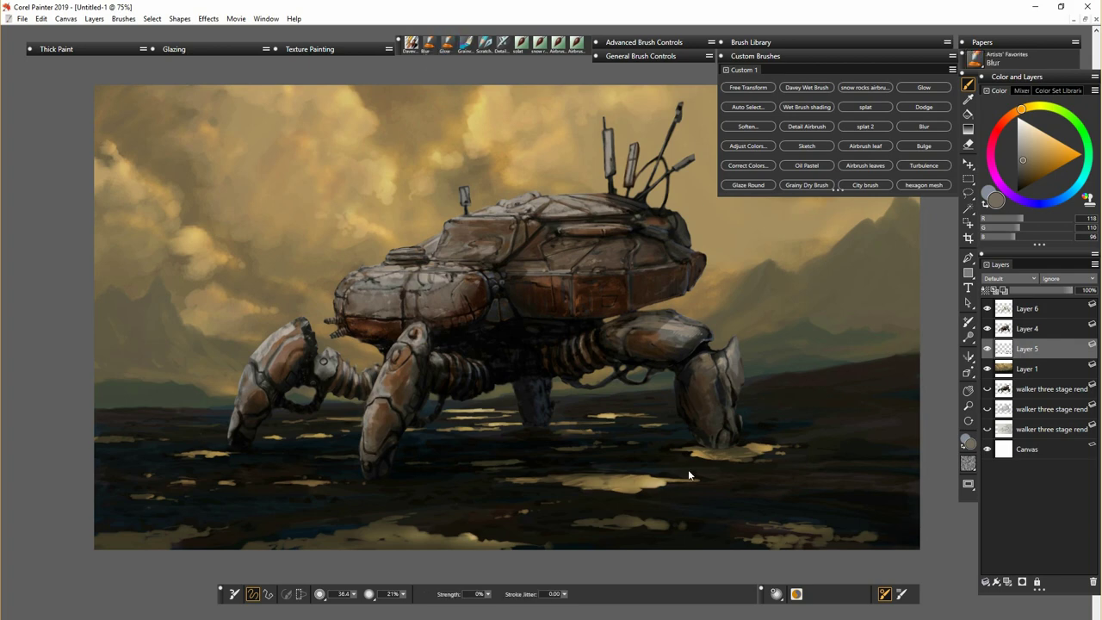
- On Layer 1, brighten around the puddles with a small Glow brush in darkened puddle gold (RGB 132, 112, 70), size 6.6
click(923, 88)
click(1026, 368)
alt+click(628, 488)
drag(354, 594, 331, 600)
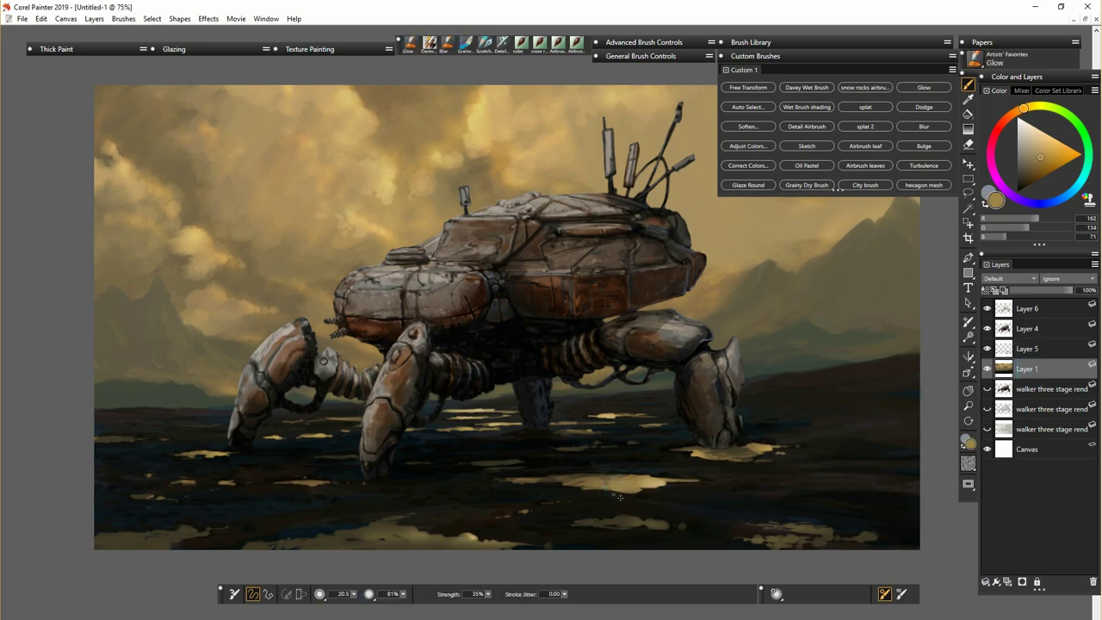
click(1041, 175)
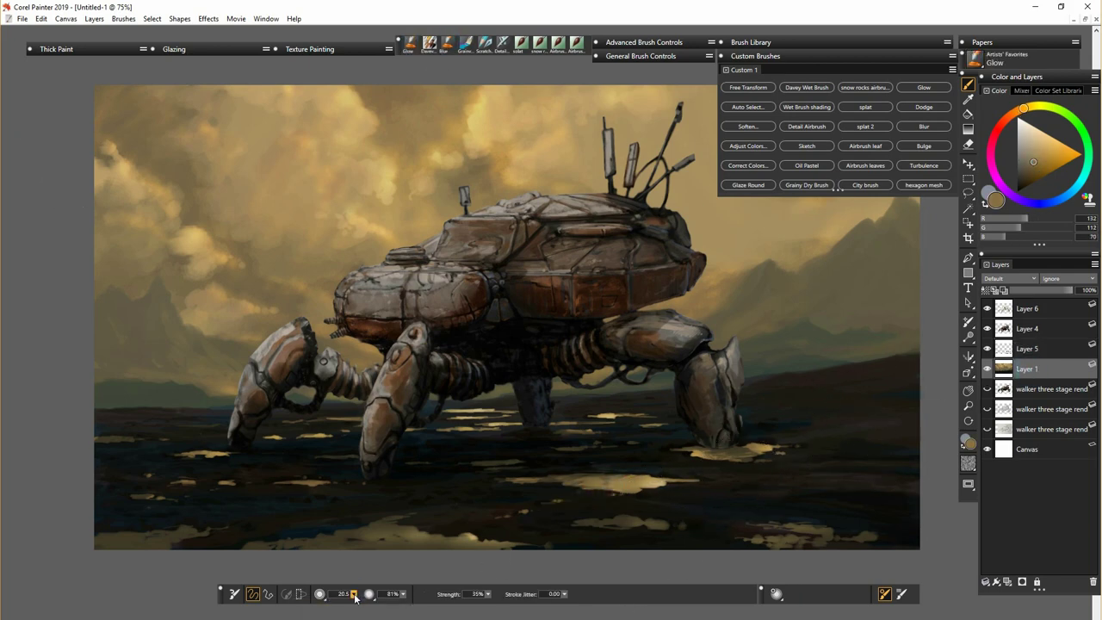
drag(354, 594, 341, 599)
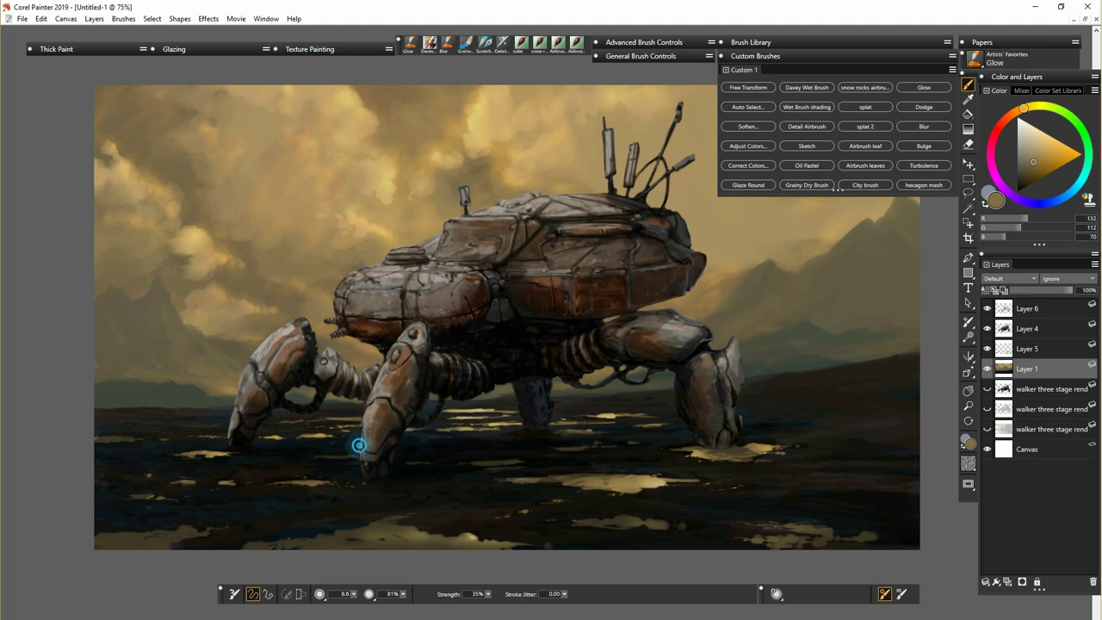
- Enlarge the Glow brush in stages to 19.8 while adding a warm rim of light behind the walker's hull and antennas
key(bracketright)
key(bracketright)
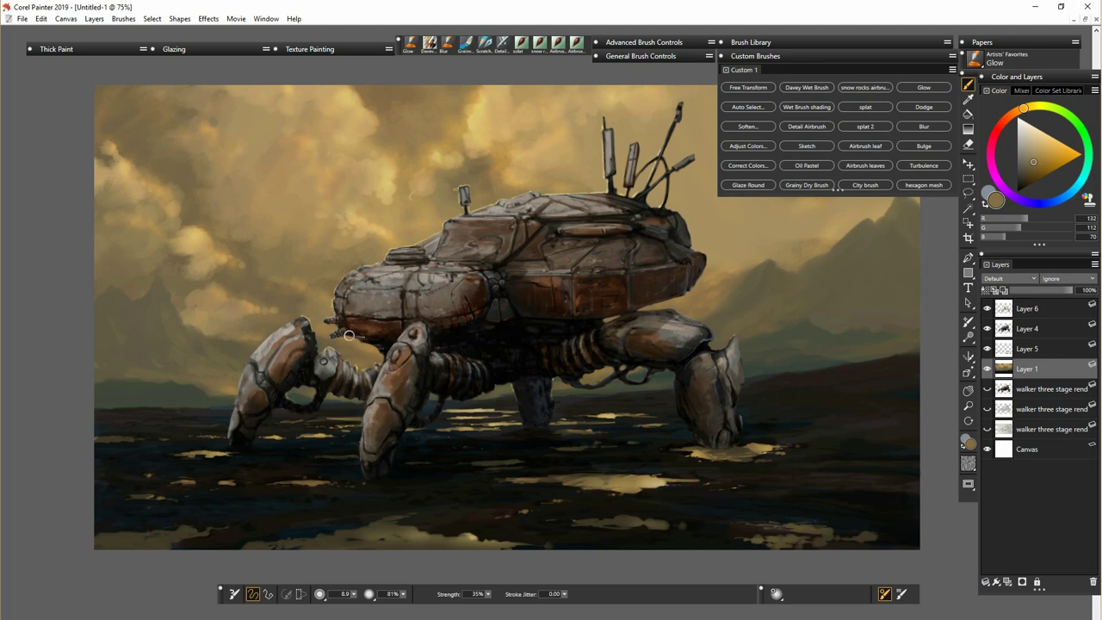
key(bracketright)
key(bracketright)
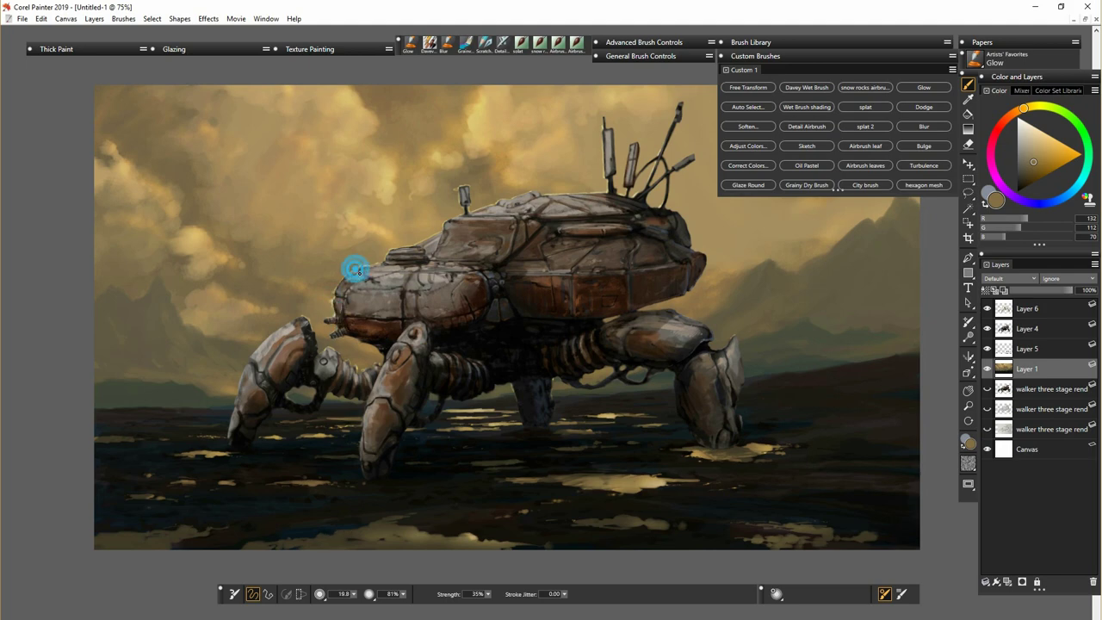
- Duplicate Layer 4, move the copy above Layer 6 and hide it
right_click(1041, 326)
click(952, 349)
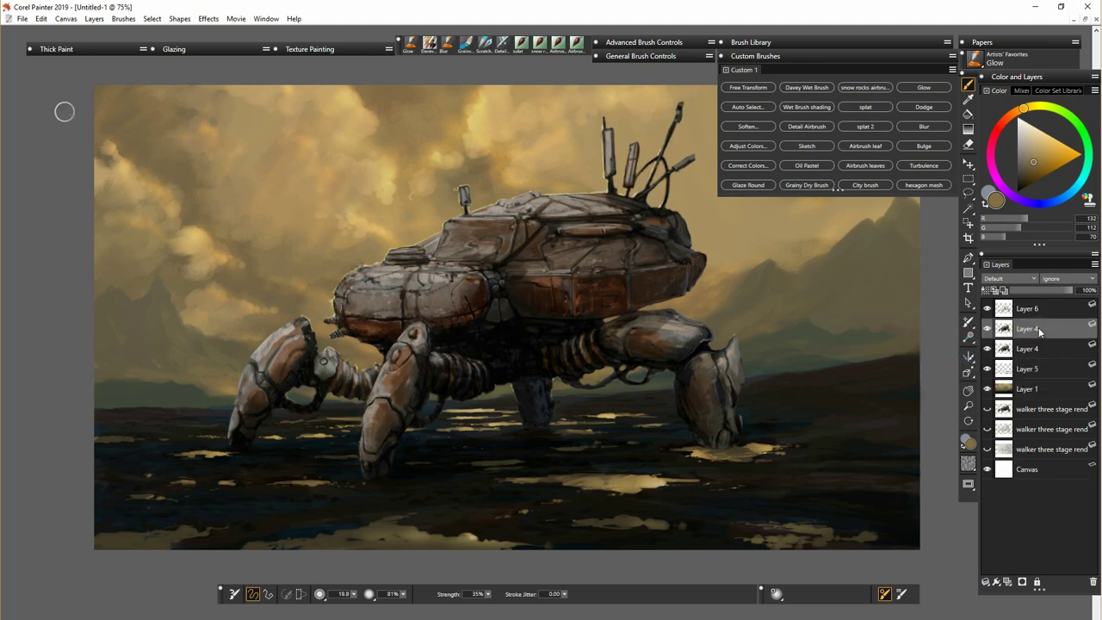
drag(1038, 330, 1038, 303)
click(987, 308)
click(1039, 332)
key(Delete)
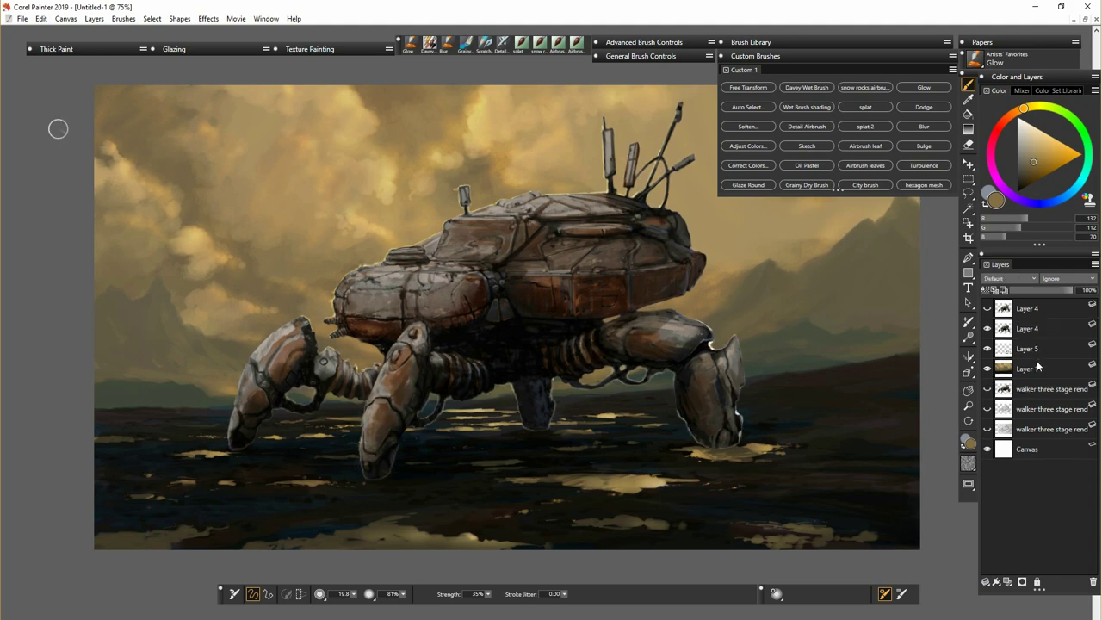
key(ctrl+z)
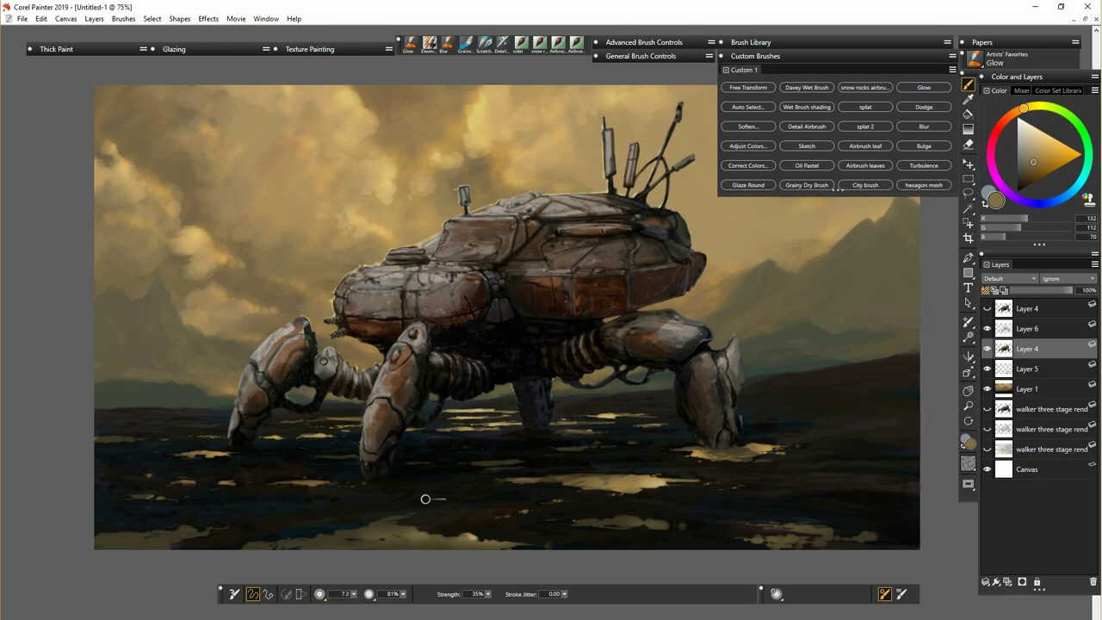
- Brush a warm Glow highlight on Layer 4 along the upper edge of the walker's cabin
key(ctrl+plus)
drag(623, 425, 576, 546)
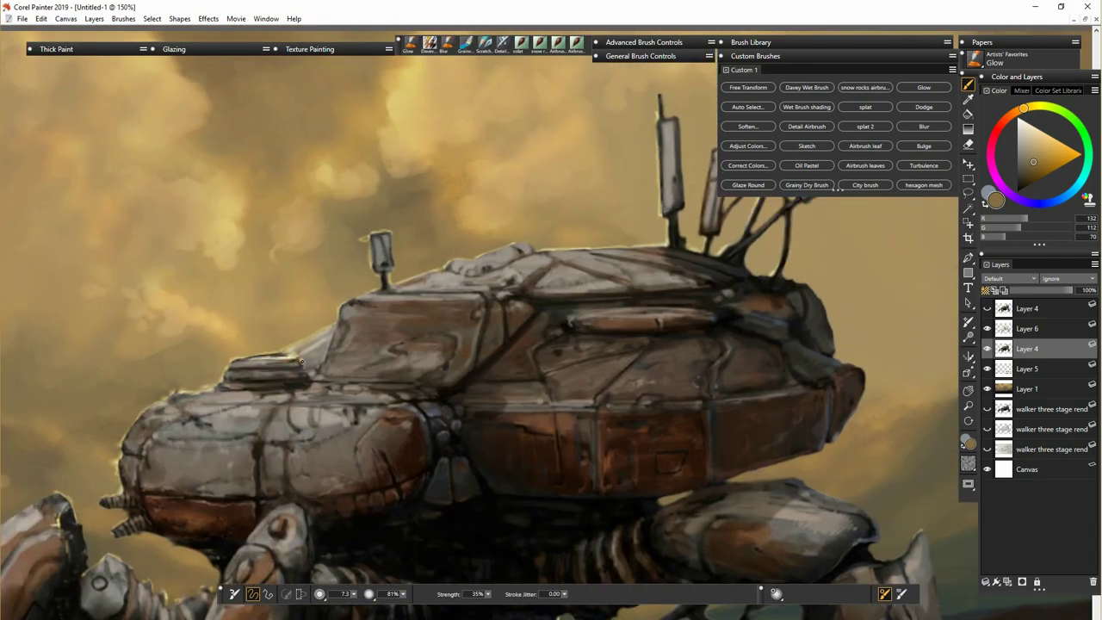
drag(479, 293, 430, 299)
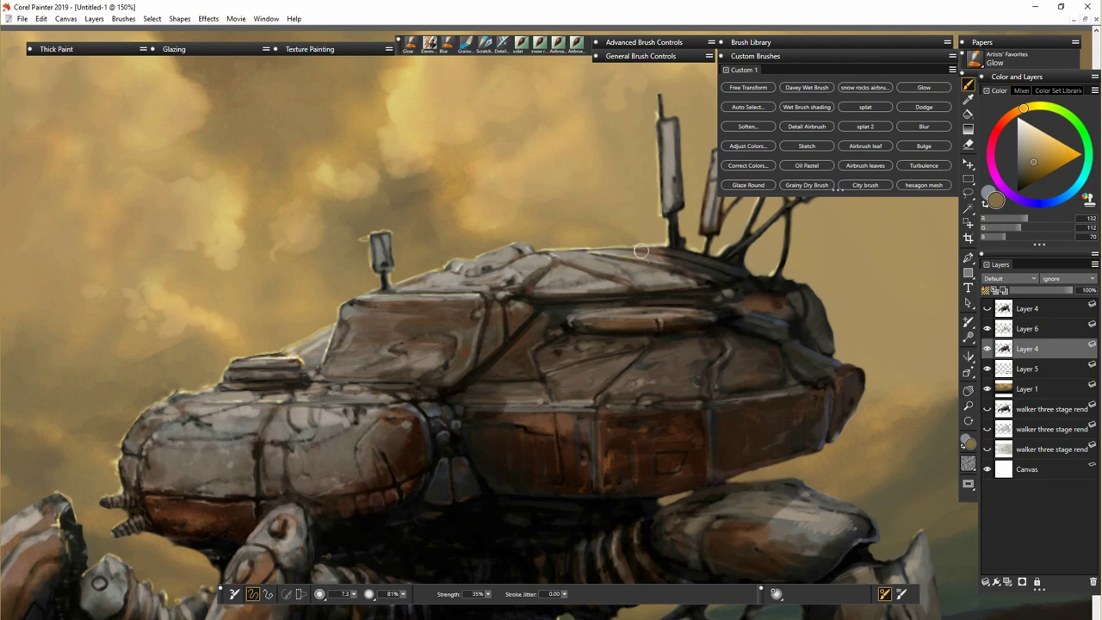
- Enlarge the Glow brush to 16.2 and add warm light along the antennas on the walker's roof
drag(548, 315, 402, 379)
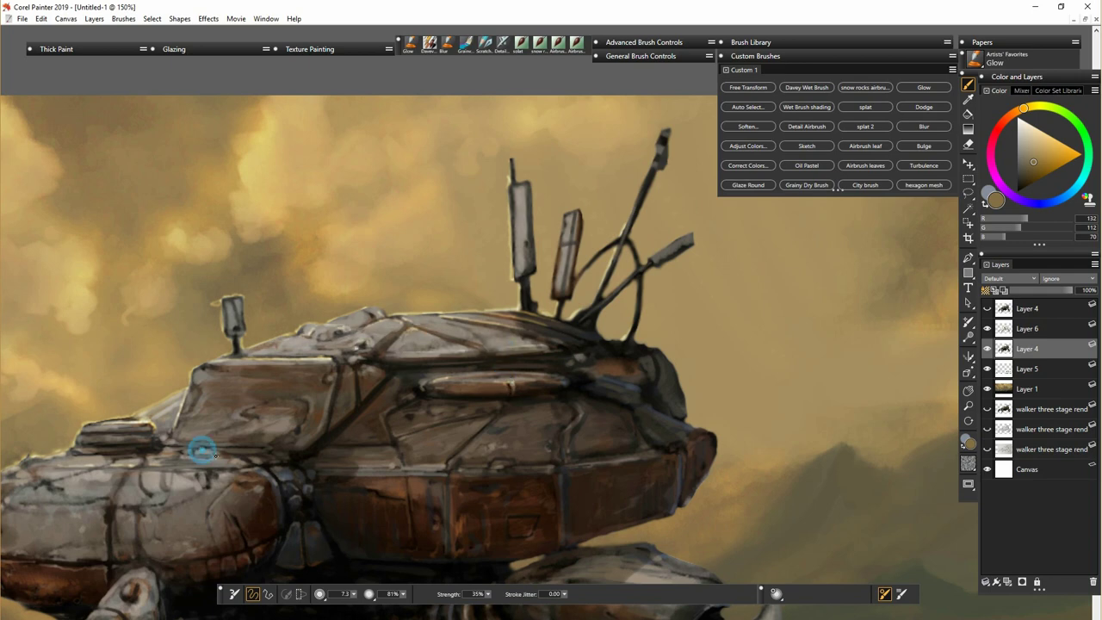
drag(354, 594, 360, 594)
mouse_move(513, 189)
mouse_down()
mouse_move(518, 279)
mouse_move(514, 192)
mouse_move(510, 160)
mouse_up()
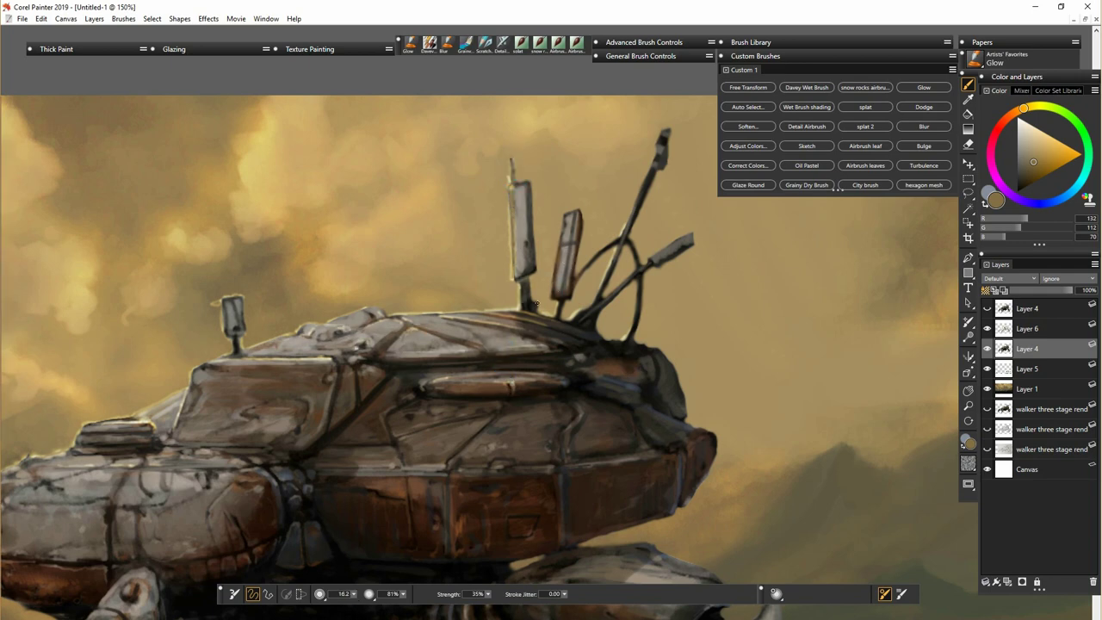
drag(534, 303, 527, 307)
mouse_move(563, 300)
mouse_down()
mouse_move(594, 334)
mouse_move(617, 260)
mouse_up()
drag(580, 327, 608, 296)
drag(652, 258, 691, 235)
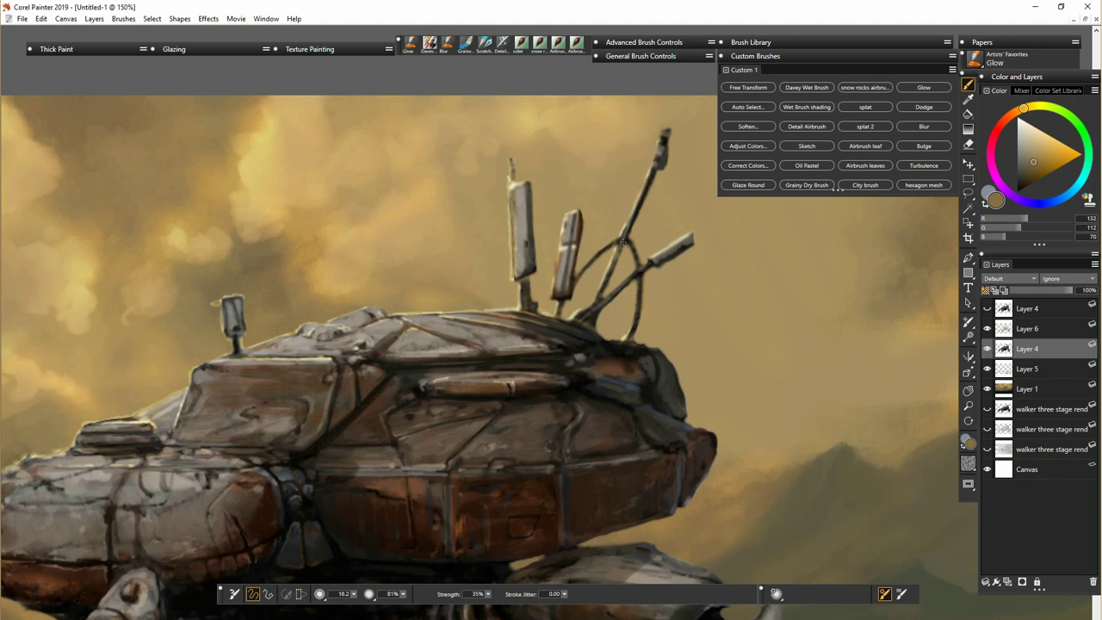
- Brush broader warm glow over the top of the hull down to the front vent, enlarging the Glow brush to 32.5
drag(501, 314, 571, 326)
mouse_move(492, 314)
mouse_down()
mouse_move(513, 317)
mouse_move(398, 324)
mouse_up()
key(])
drag(516, 317, 310, 331)
drag(473, 321, 215, 360)
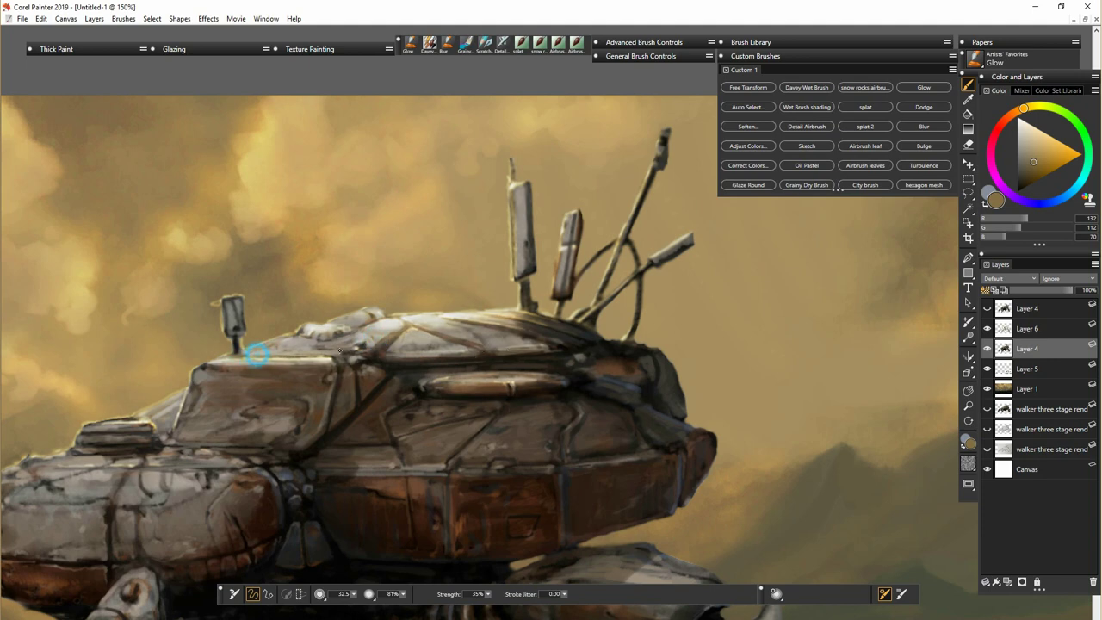
drag(153, 422, 88, 425)
- Move the Layer 4 copy below Layer 6, show it, lower its opacity slightly and compare by toggling its visibility
drag(1027, 308, 1032, 333)
click(987, 329)
drag(1070, 291, 1055, 294)
click(988, 329)
click(989, 329)
click(1029, 309)
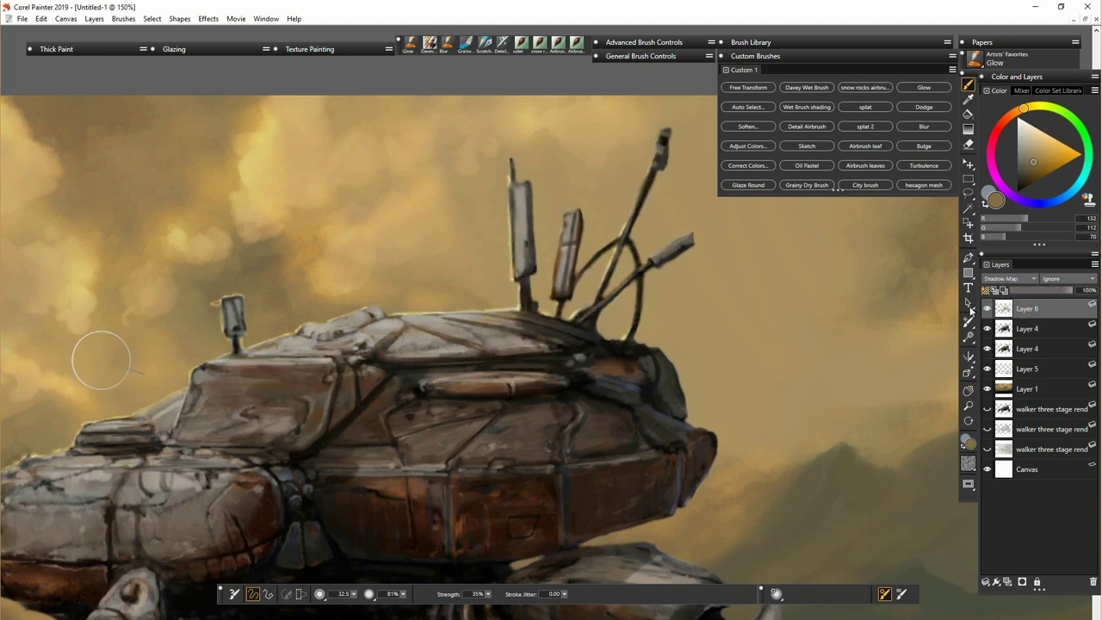
- Add the text 03 over the walker's side panel in light grey sampled from the hull (RGB 173, 164, 154)
click(968, 287)
click(348, 508)
text(0)
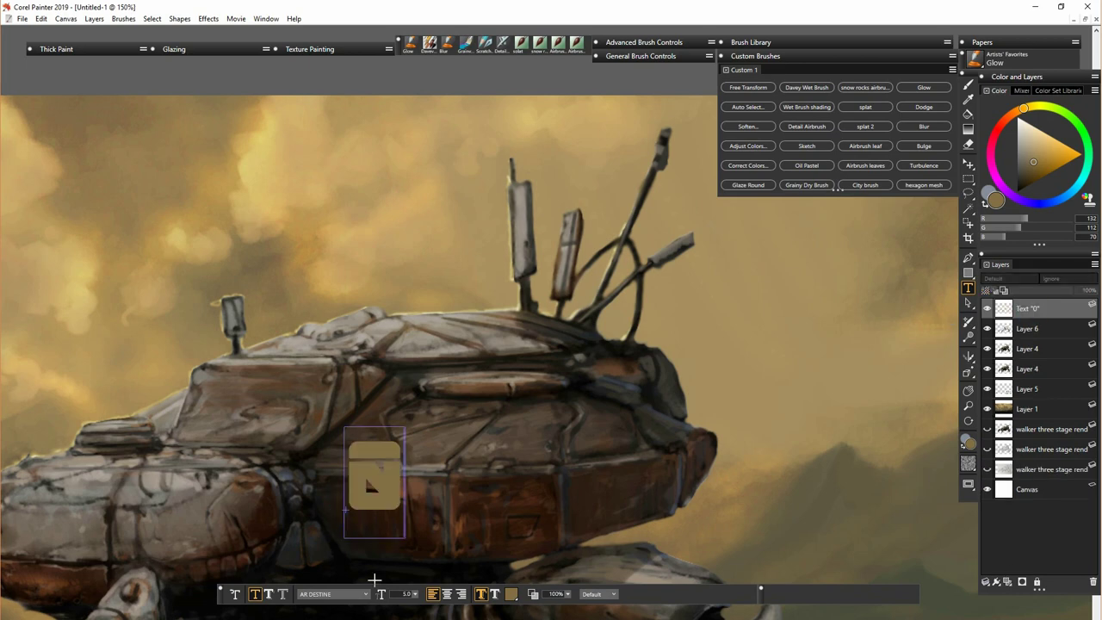
text(3)
alt+click(152, 456)
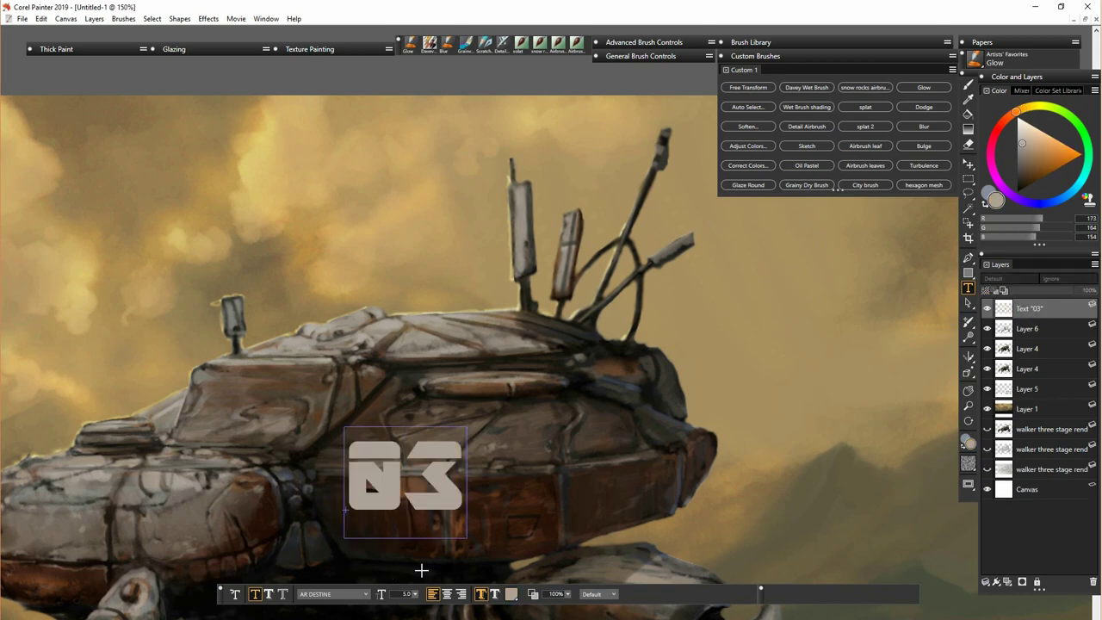
- Transform the 03 to sit lower on the rusty side panel, distorting and rotating it to match the hull's perspective
click(968, 164)
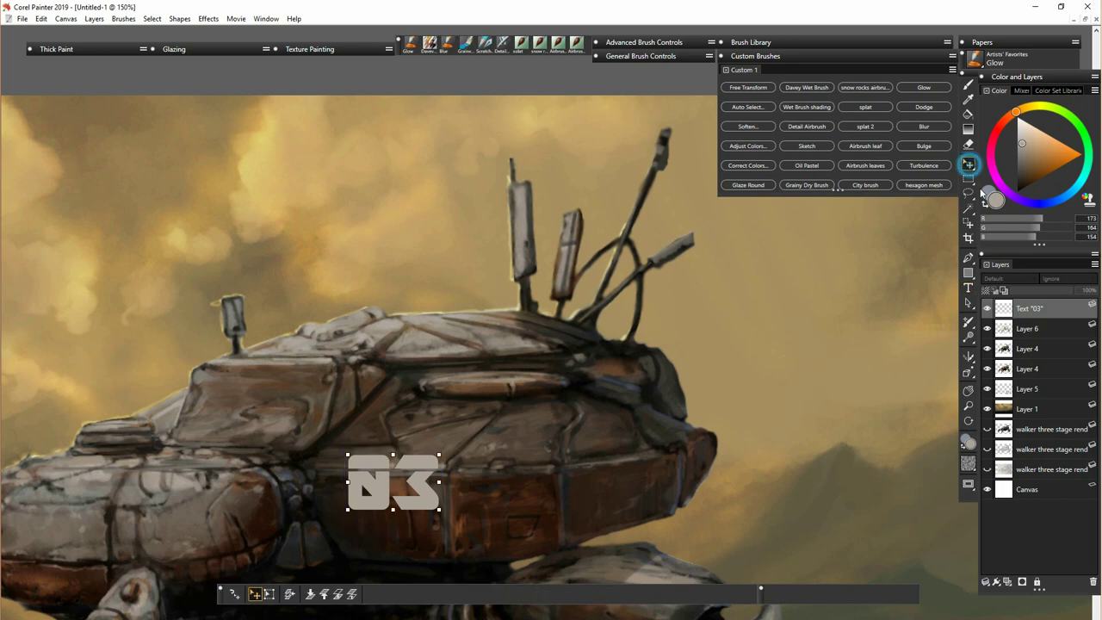
click(269, 594)
drag(396, 486, 388, 515)
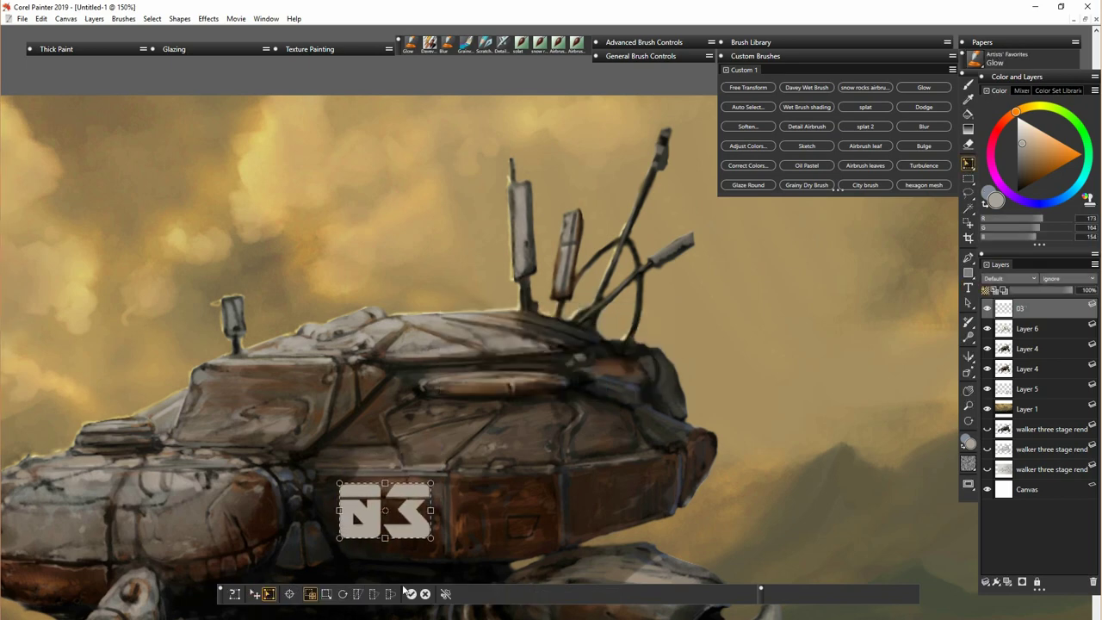
drag(339, 483, 344, 487)
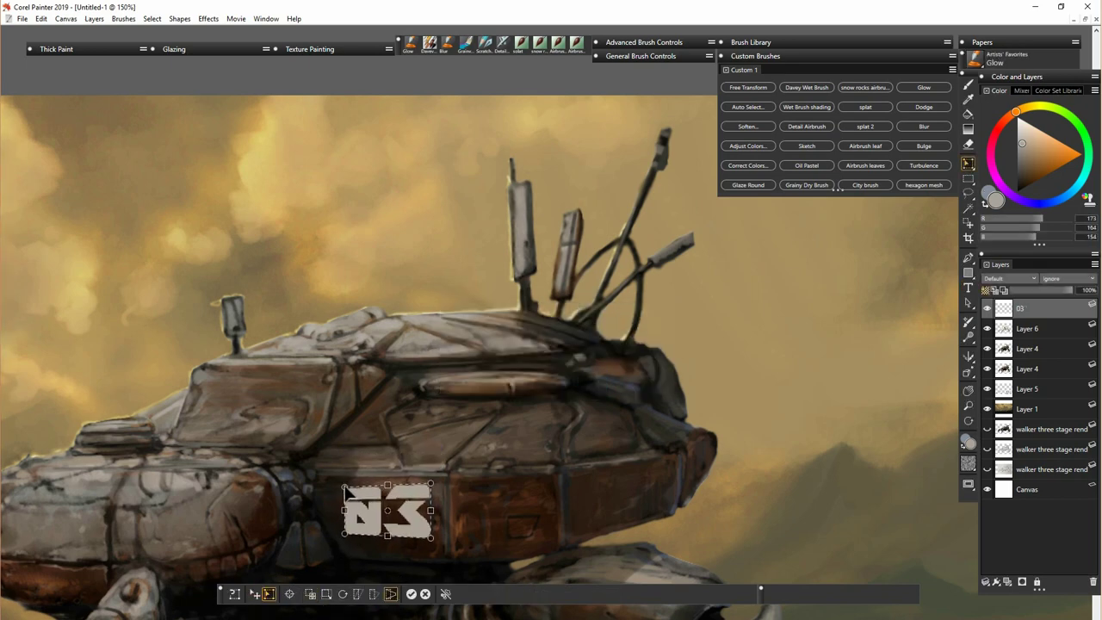
click(343, 593)
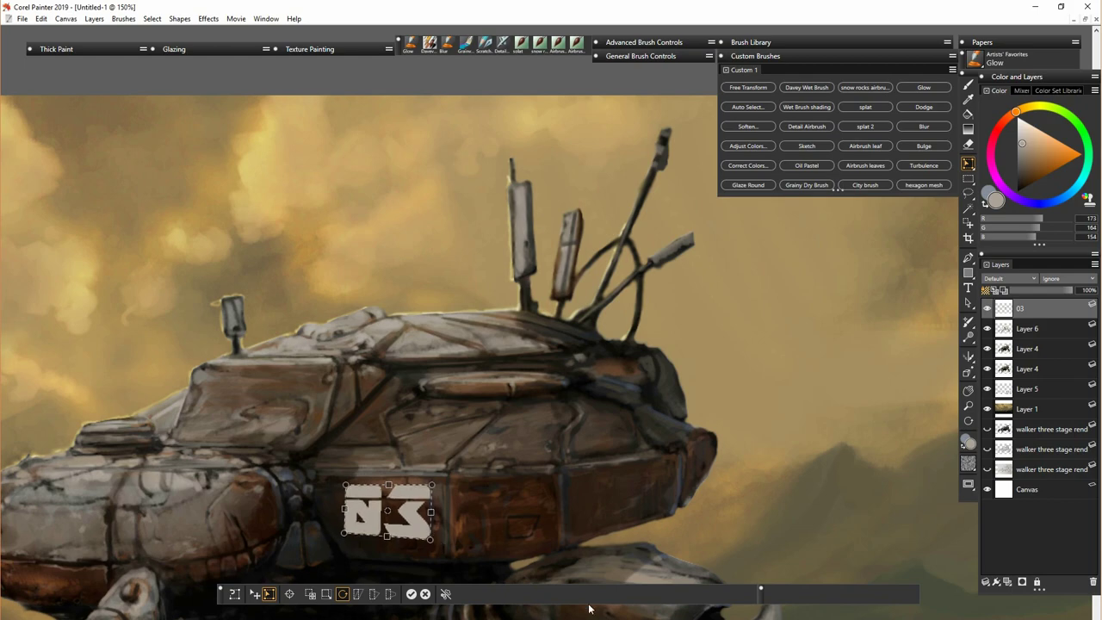
click(412, 594)
- Soften the lower edges of the 03 marking with the Blur brush at size 11.5
click(968, 86)
key(ctrl+plus)
key(ctrl+plus)
mouse_move(540, 451)
mouse_down()
mouse_move(609, 344)
mouse_move(651, 344)
mouse_up()
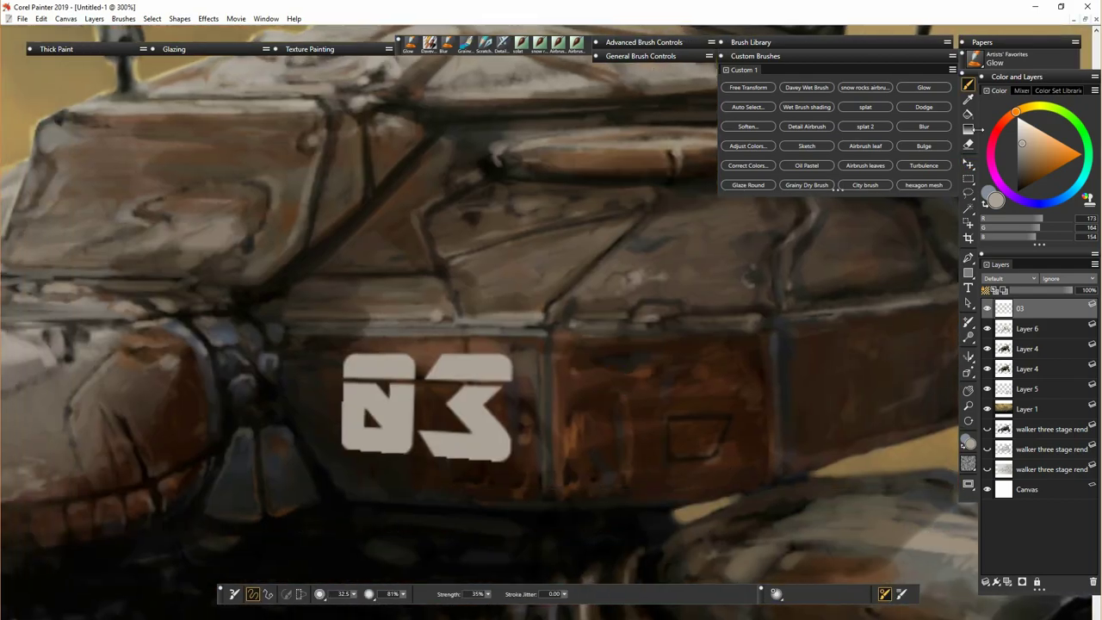
click(448, 49)
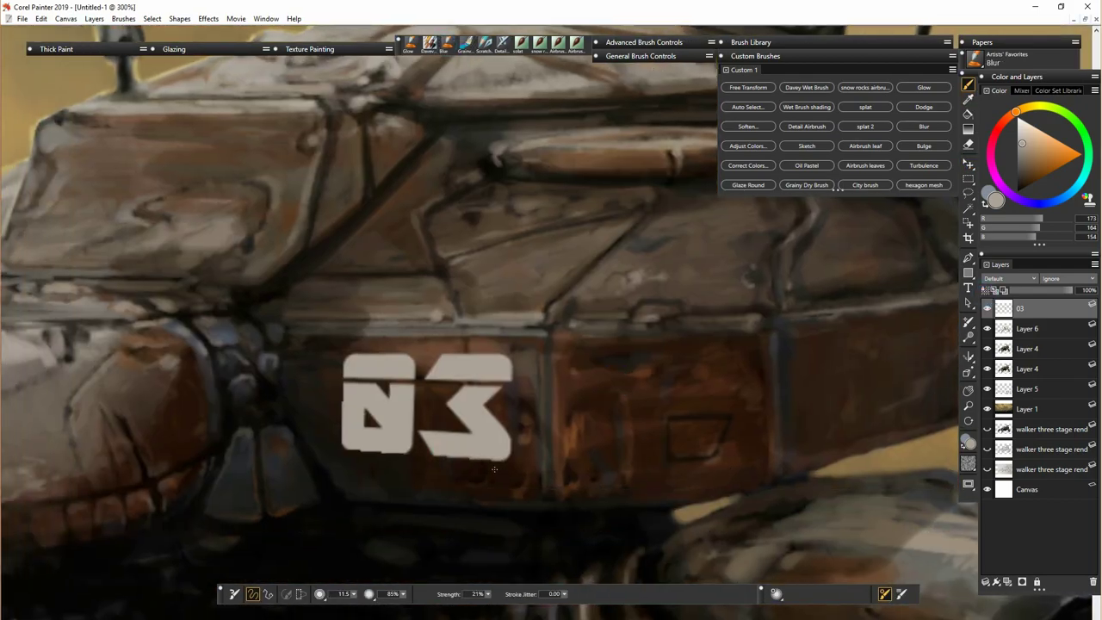
drag(435, 465, 407, 463)
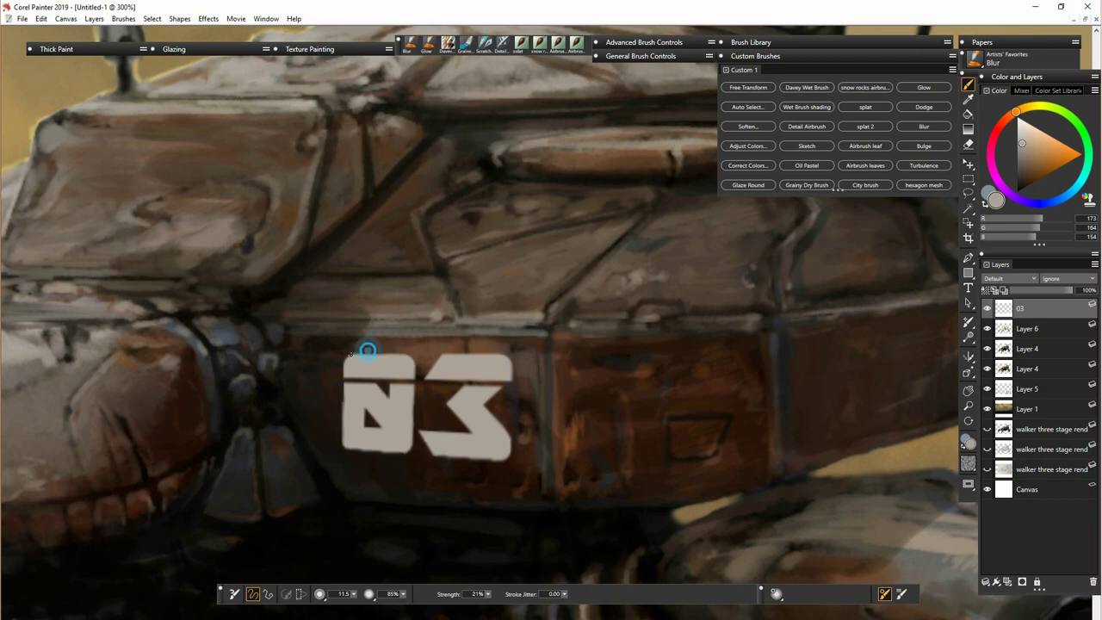
- Weather the 03 marking with the Davey Wet Brush, using darker and rusty tones sampled from the surrounding hull
click(447, 45)
alt+click(379, 535)
mouse_move(377, 457)
mouse_down()
mouse_move(358, 437)
mouse_move(362, 402)
mouse_move(486, 409)
mouse_up()
alt+click(429, 371)
drag(341, 396, 357, 425)
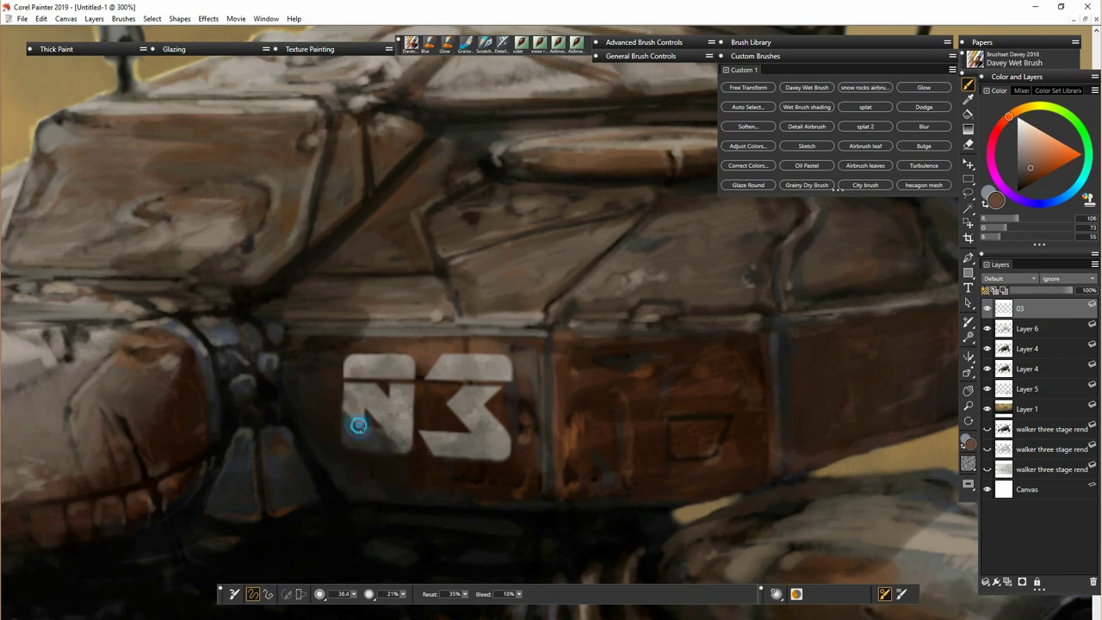
- Reduce the Davey Wet Brush to 13.9, sample a dark green, and chip away parts of the 3 with a 2.7 Eraser
key(ctrl+equal)
drag(353, 592, 343, 595)
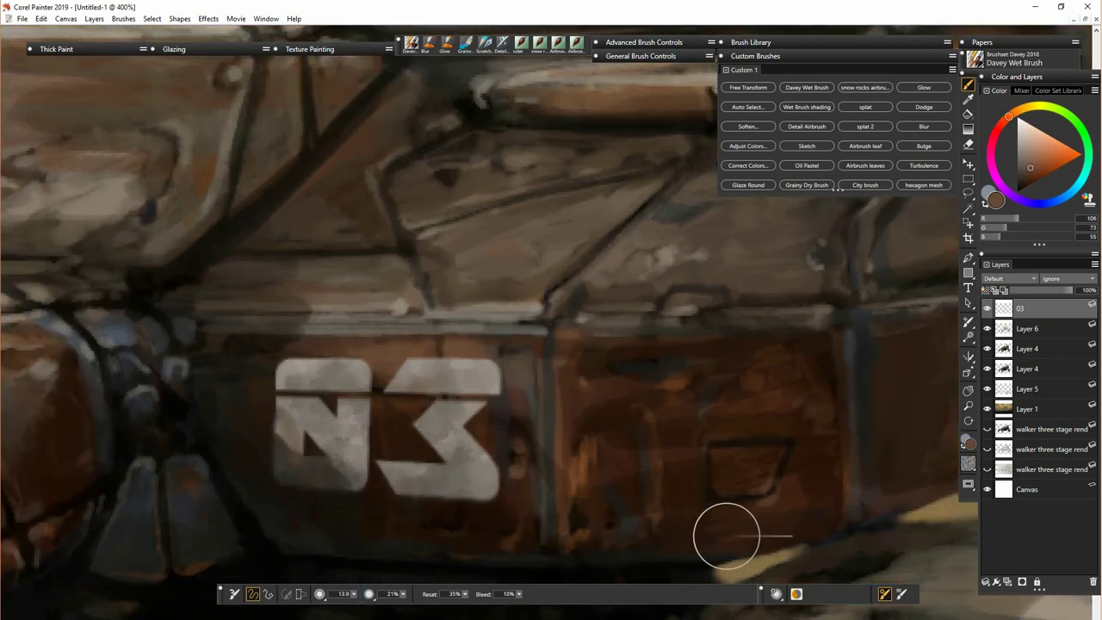
alt+click(726, 537)
key(n)
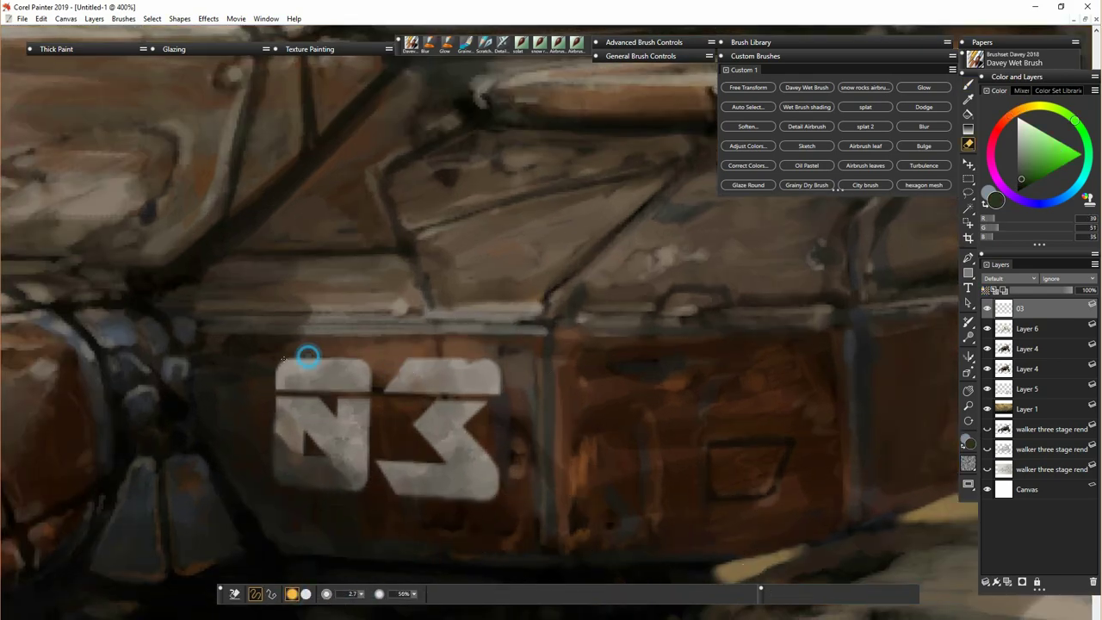
drag(451, 481, 486, 455)
drag(481, 446, 473, 455)
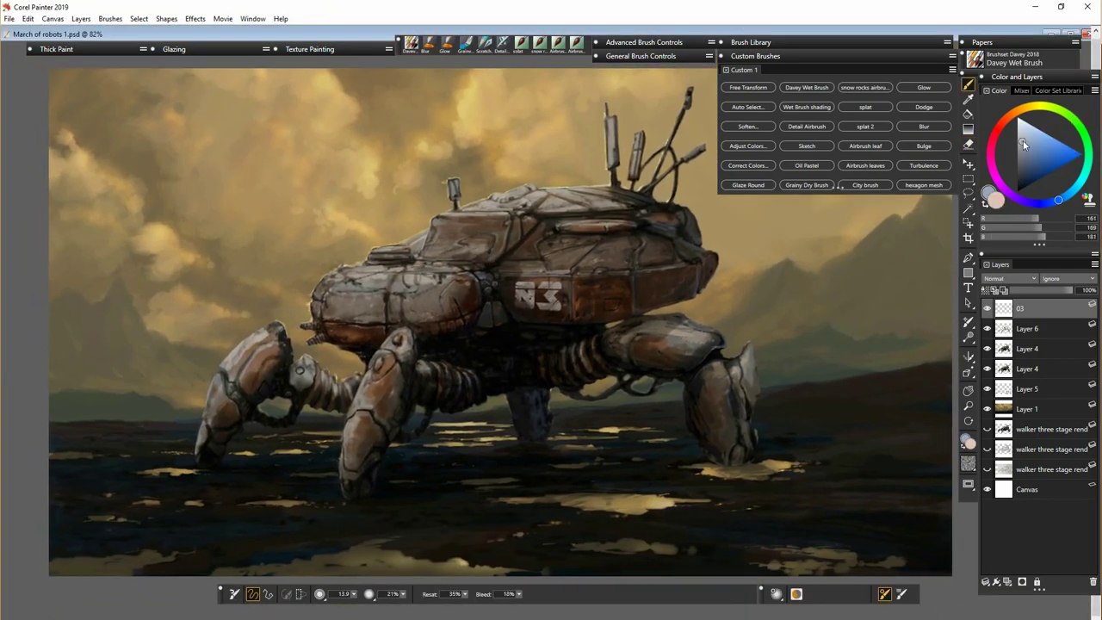
- On a new layer, fill a small rectangular selection behind the walker's rear with red (RGB 209, 37, 25)
click(1070, 155)
click(967, 179)
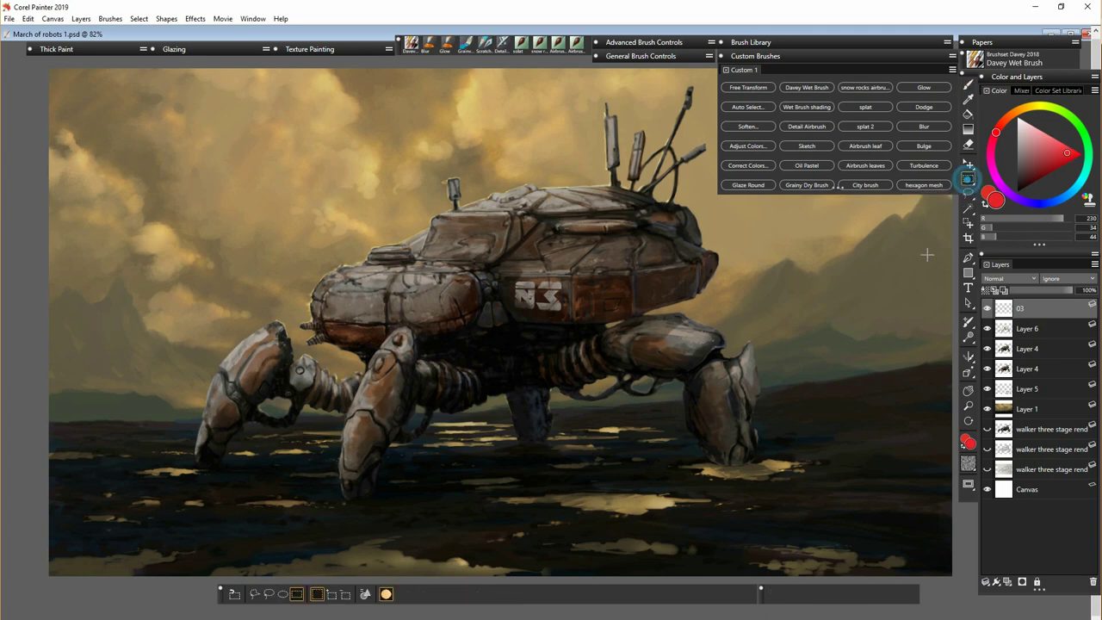
click(996, 583)
drag(762, 266, 801, 293)
click(971, 116)
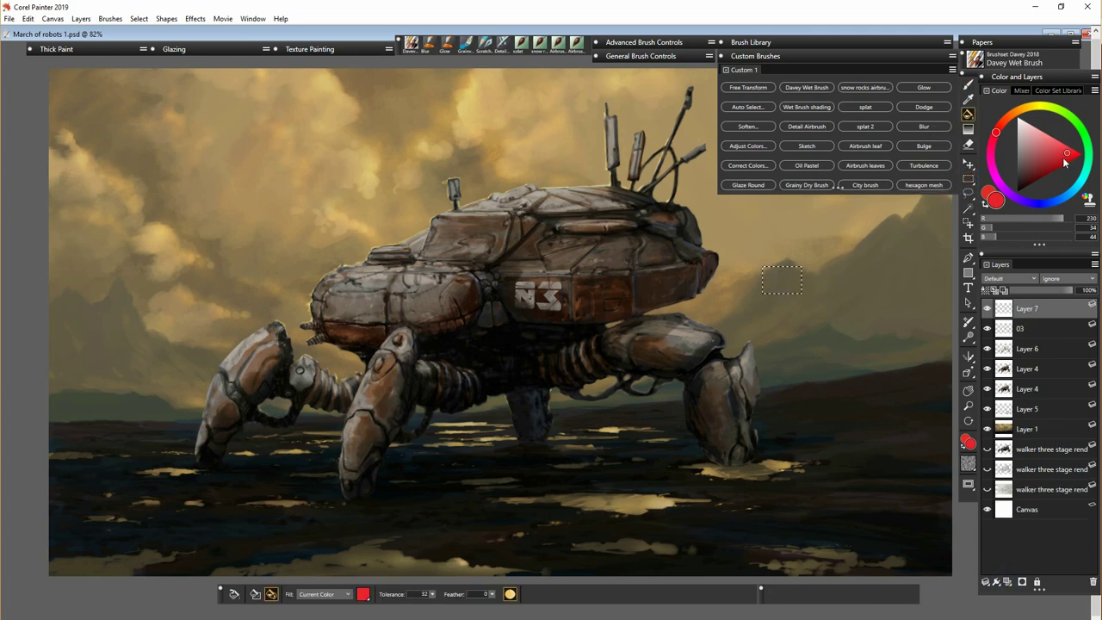
click(1065, 159)
click(1063, 156)
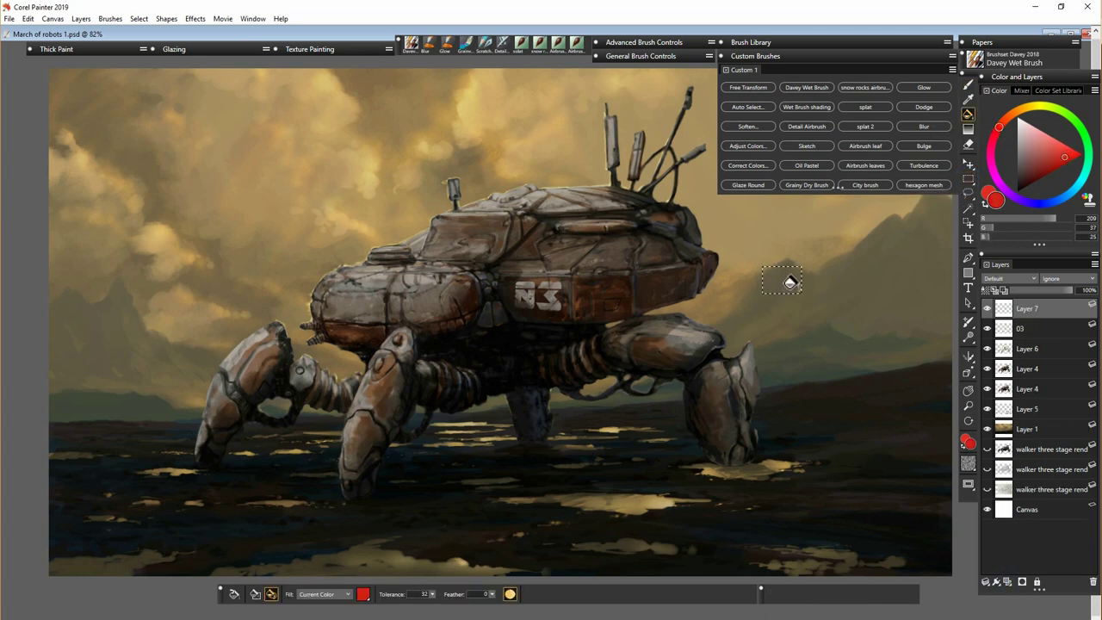
click(792, 278)
- Deselect, duplicate the red rectangle's layer and move the copy directly below the original
key(b)
right_click(790, 292)
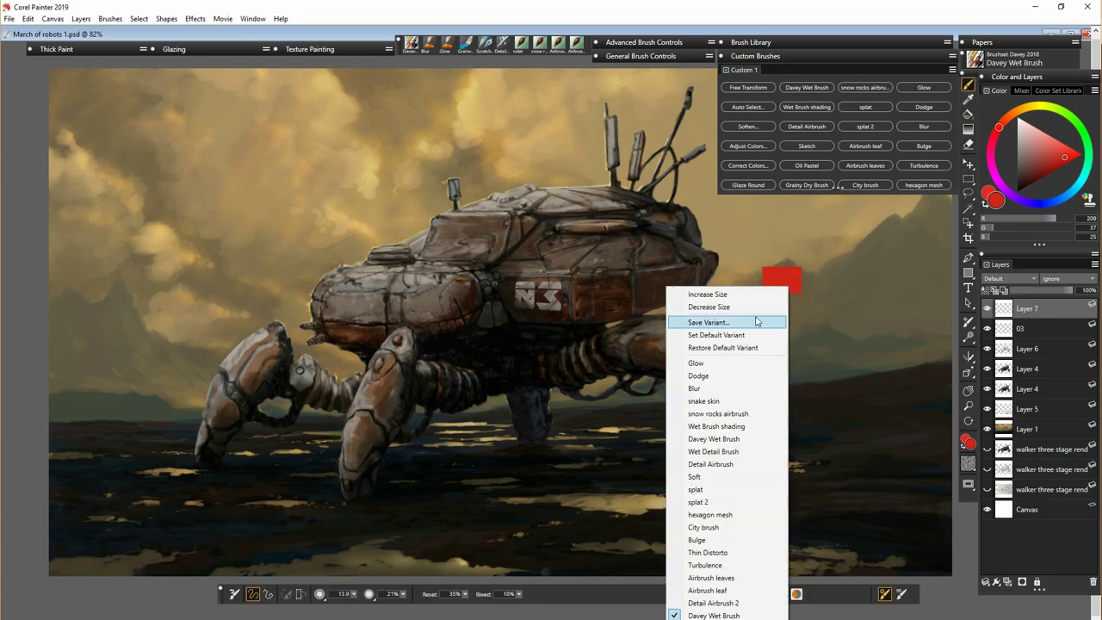
right_click(1036, 307)
click(979, 331)
click(968, 163)
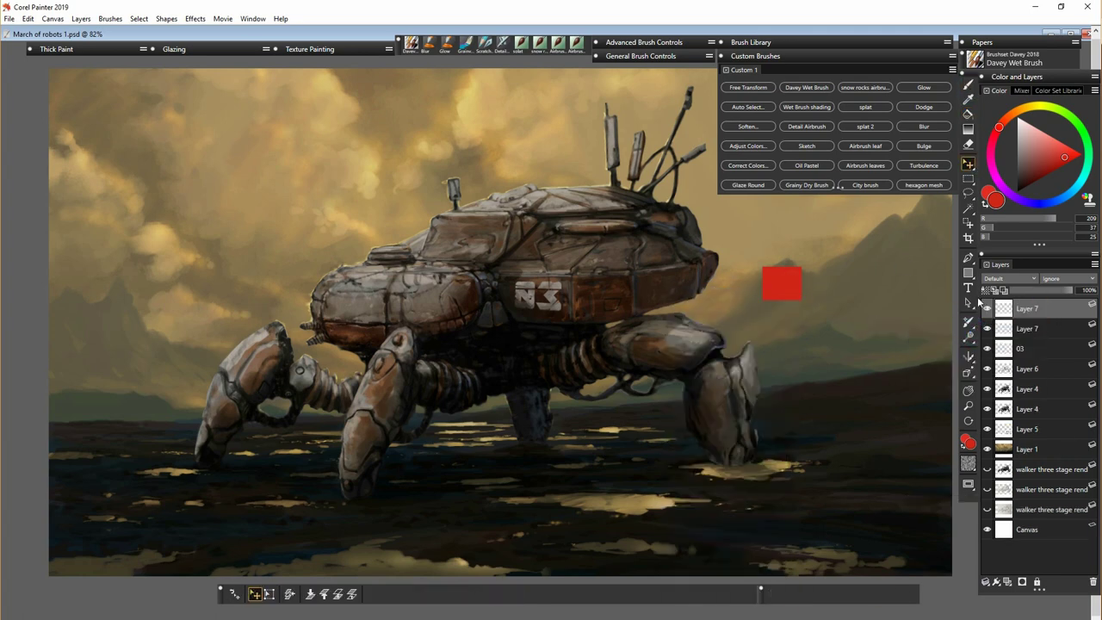
key(Down)
key(Down)
- Merge the two red rectangle layers, duplicate the result and place the copy alongside to form a two-by-two block
shift+click(1036, 328)
key(ctrl+e)
right_click(1038, 308)
click(983, 334)
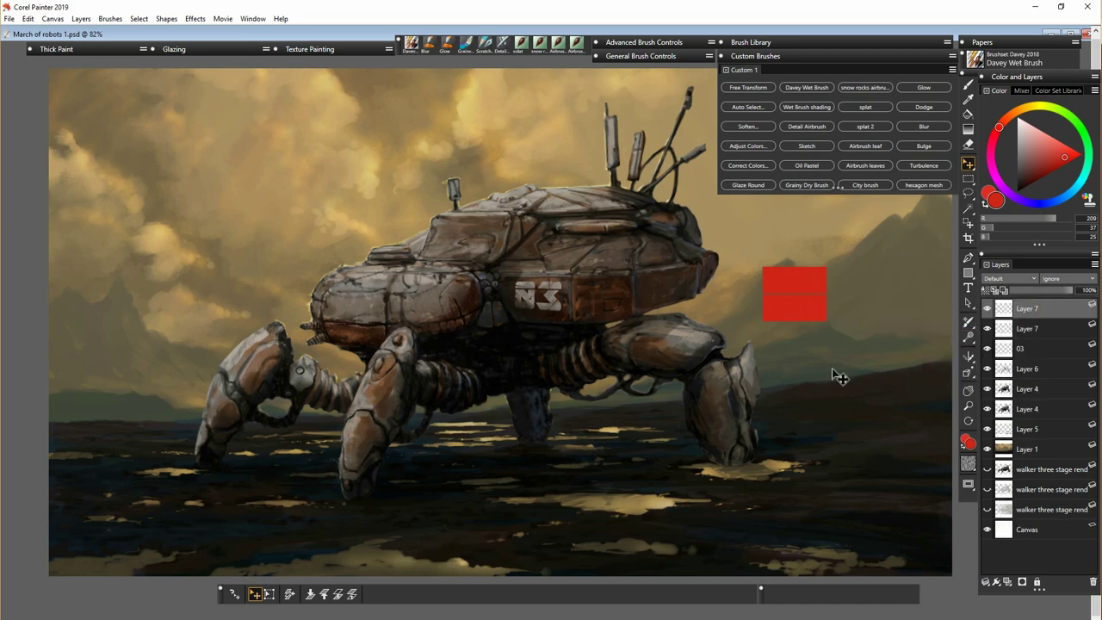
- Fill the block's upper-right and lower-left rectangles with off-white (RGB 246, 235, 226) to make a checkerboard
click(1022, 123)
click(1013, 113)
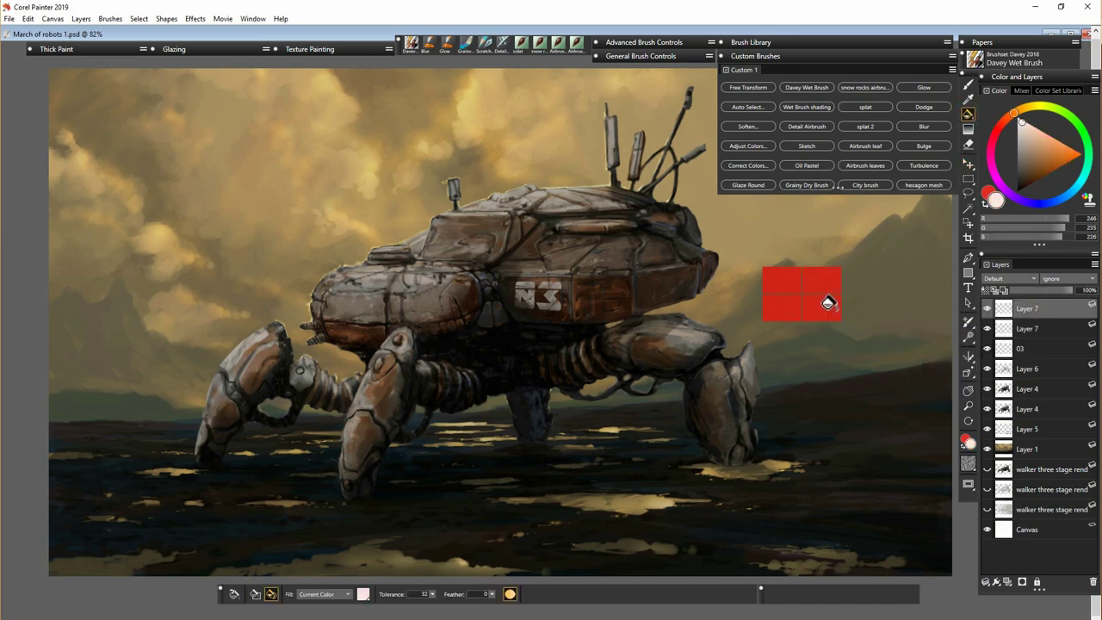
click(822, 296)
key(ctrl+z)
click(783, 312)
click(1028, 310)
click(822, 287)
click(1029, 329)
click(782, 307)
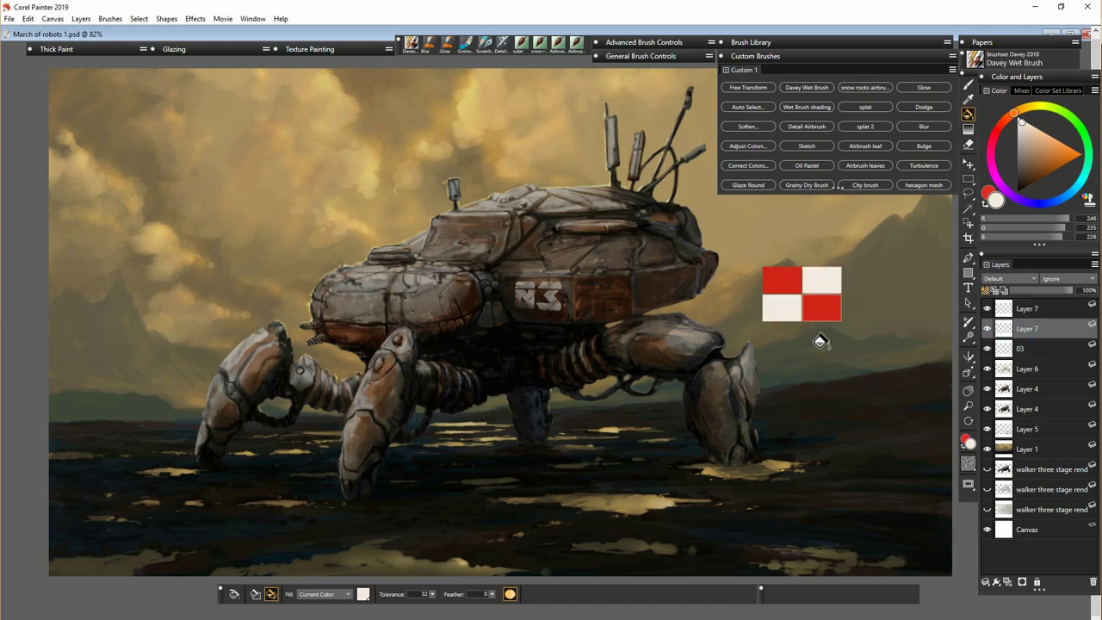
- Refill the checkerboard's lower-right rectangle with the sampled red and merge the two Layer 7 layers
alt+click(785, 282)
click(986, 308)
click(987, 310)
click(823, 307)
key(ctrl+e)
- Scale the red and white checkerboard down proportionally to about a third of its size
right_click(1037, 308)
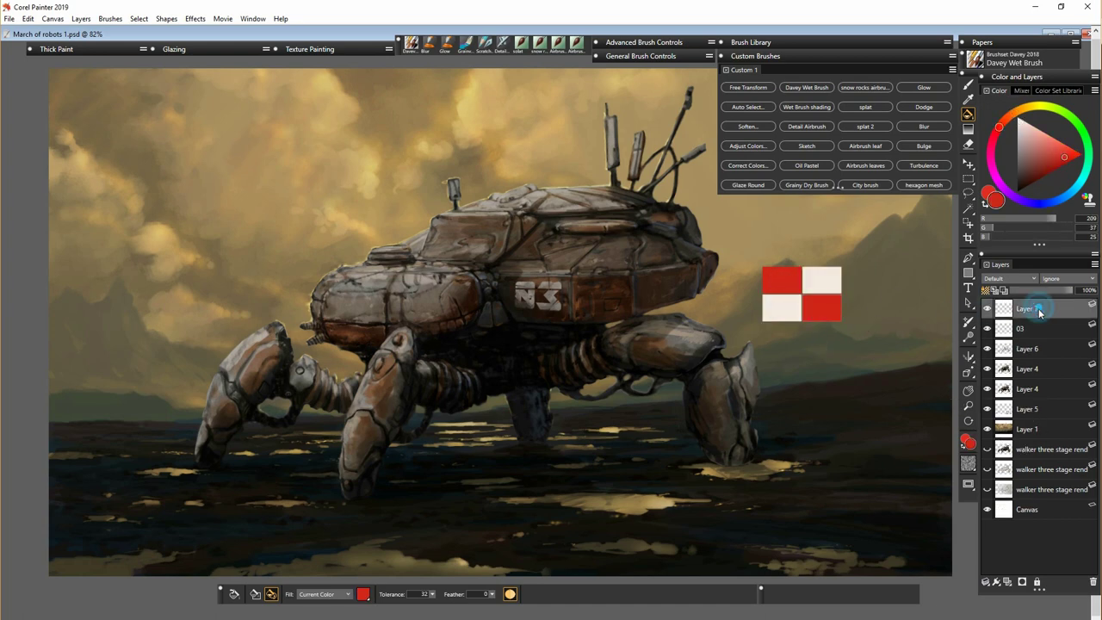
click(590, 514)
click(968, 164)
click(269, 594)
click(326, 594)
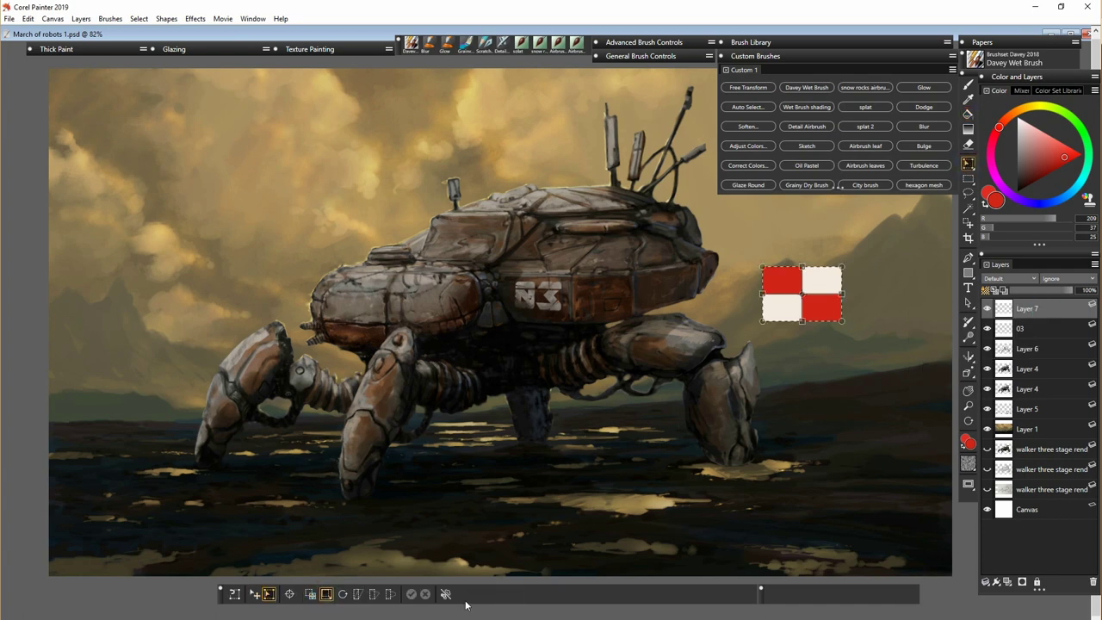
drag(843, 323, 669, 288)
key(Return)
- Duplicate the small checkerboard, place the copy on the walker's rear side panel and rotate it to follow the hull
right_click(1043, 306)
click(957, 320)
key(ctrl+t)
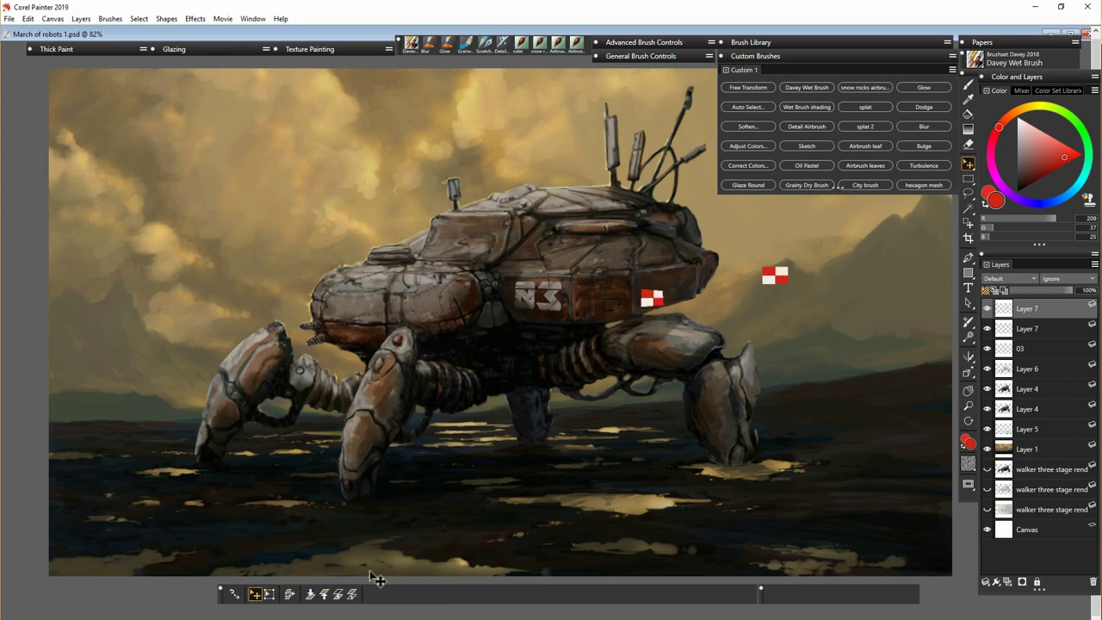
click(342, 593)
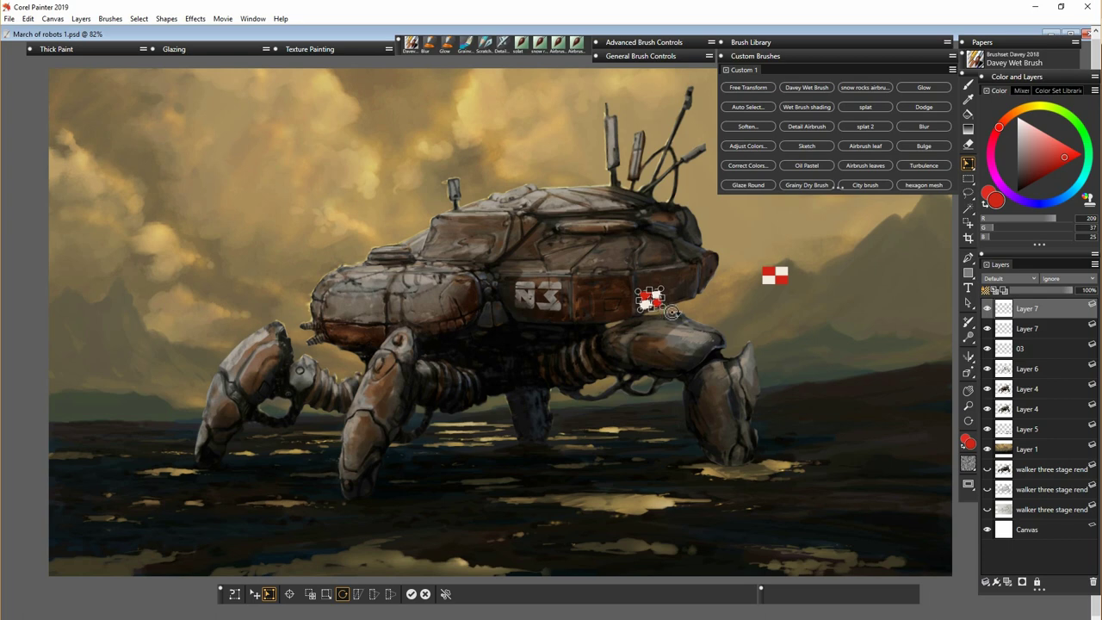
key(Return)
mouse_move(670, 299)
mouse_down()
mouse_move(696, 288)
mouse_move(670, 299)
mouse_move(663, 289)
mouse_up()
- Distort the checkerboard copy to match the panel's perspective and move it up onto the middle of the rear side panel
click(270, 594)
click(390, 593)
key(Return)
key(ctrl+alt+t)
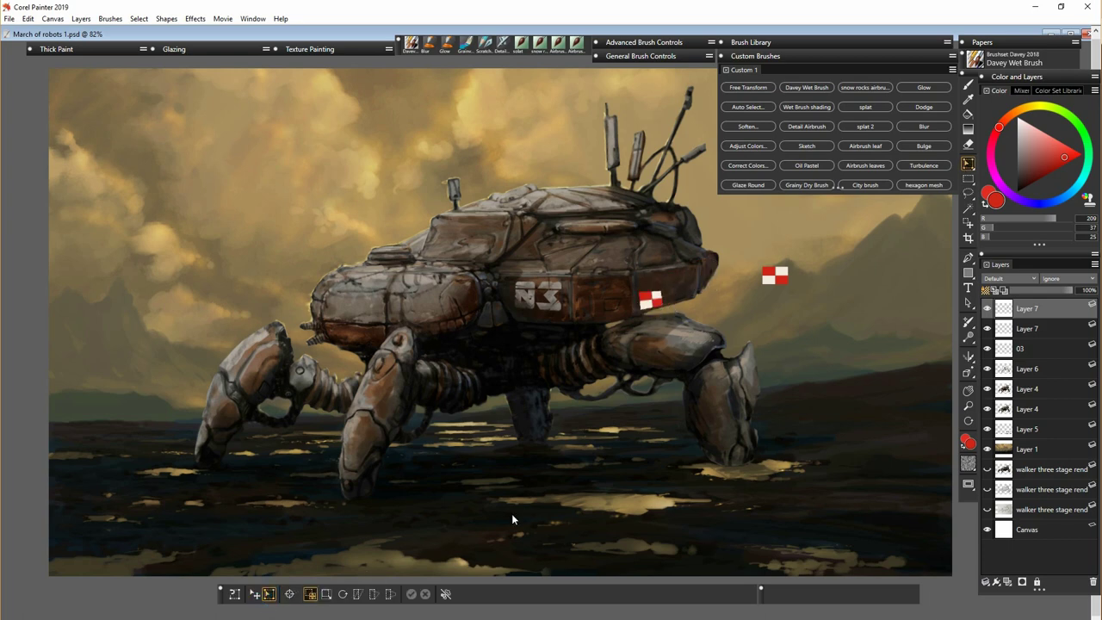
click(667, 305)
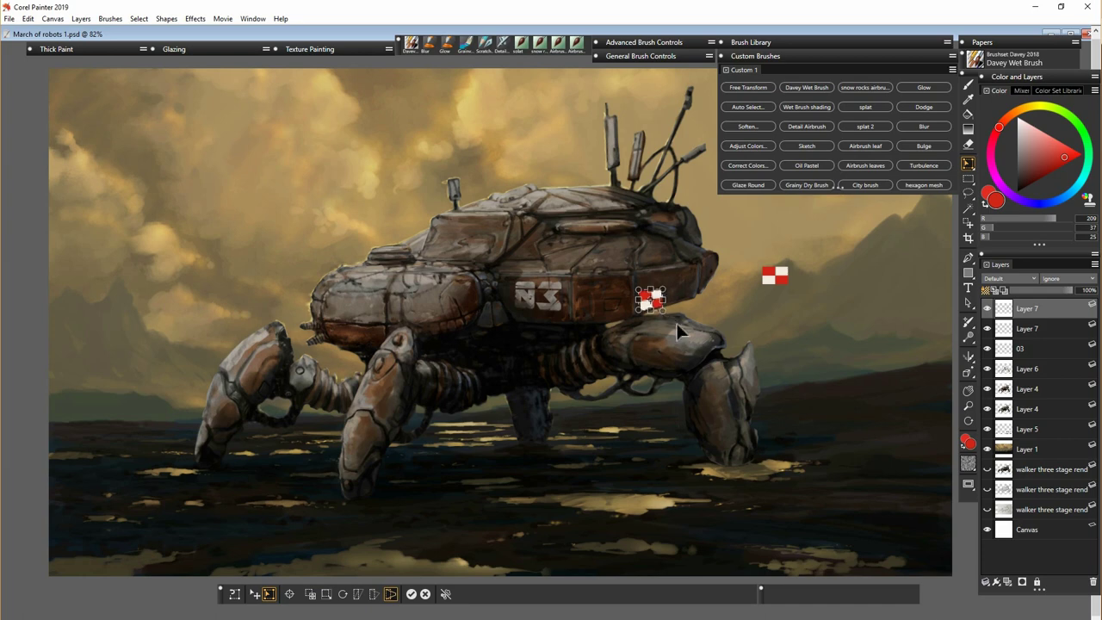
key(Return)
drag(655, 302, 654, 286)
- Move the remaining checkerboard onto the walker's upper front cabin panel and rotate it slightly to follow the hull
click(992, 330)
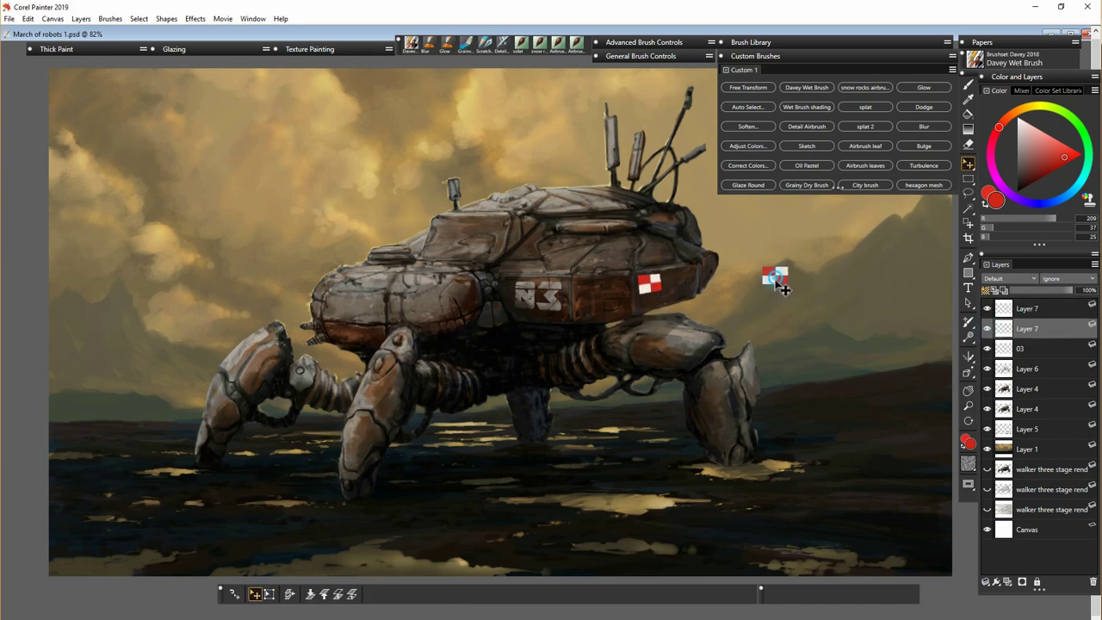
drag(775, 275, 461, 218)
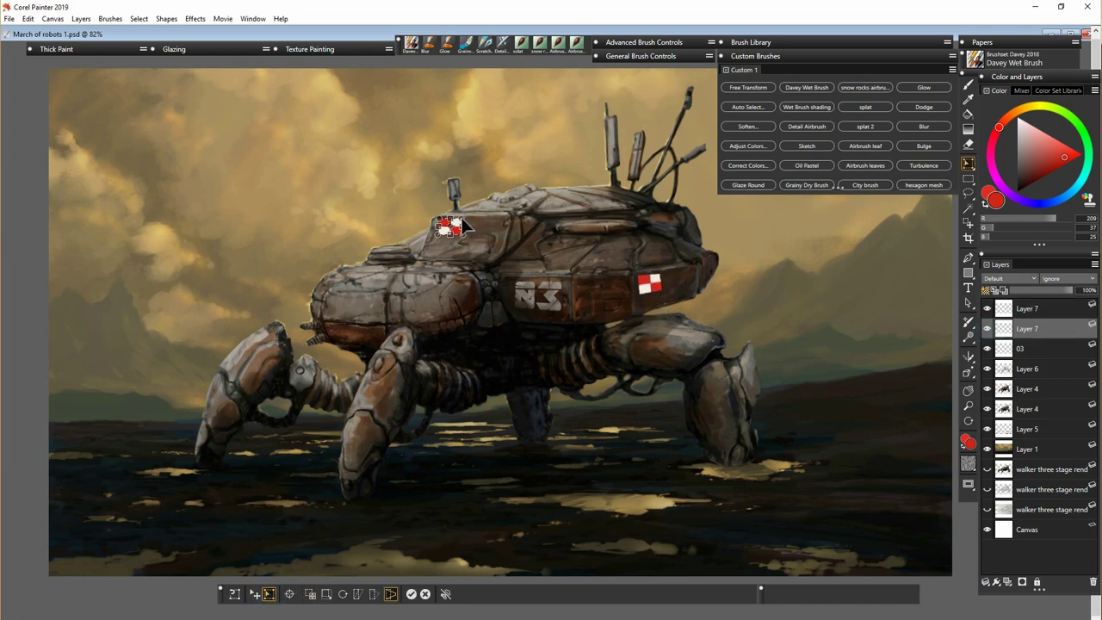
click(344, 595)
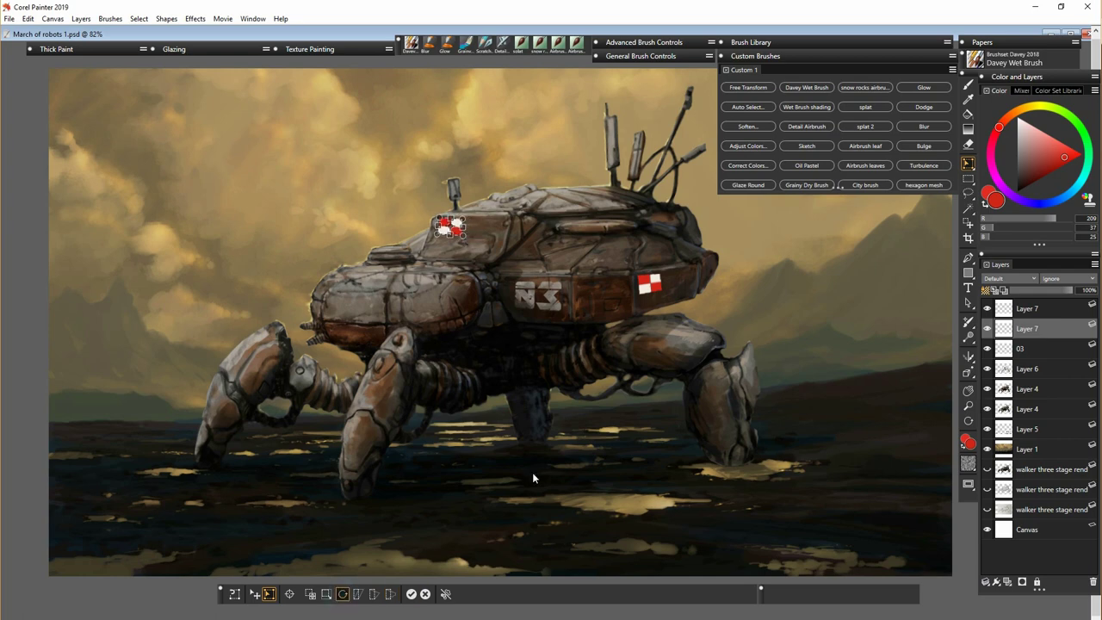
key(Return)
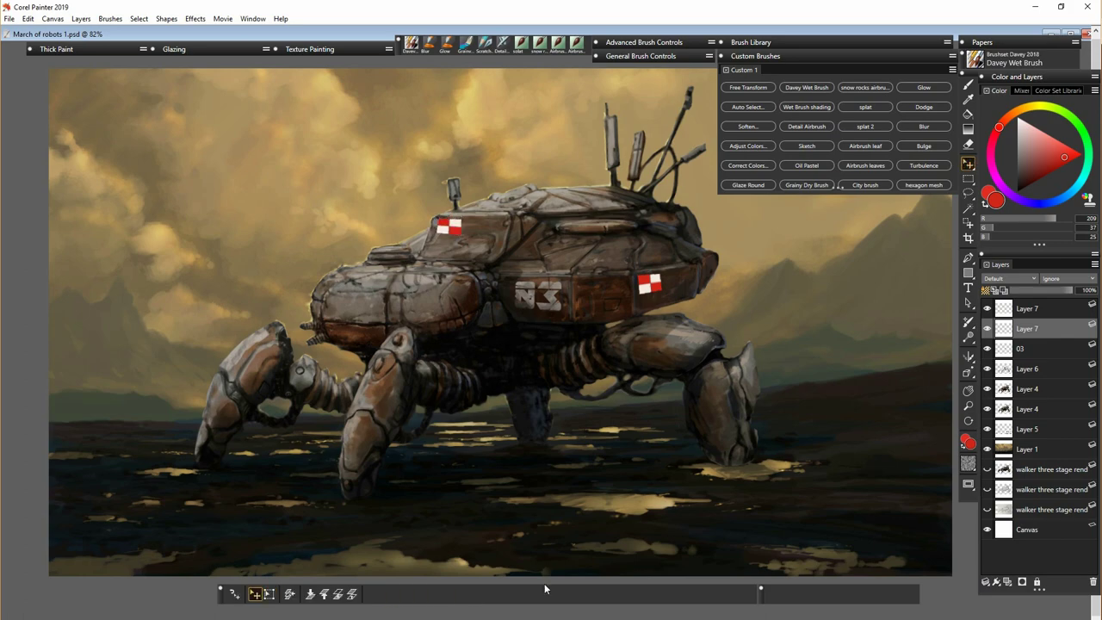
- Erase thin scratches and worn edges into the rear side panel's checkerboard decal with a small eraser
double_click(817, 57)
scroll(715, 379, up, 3)
drag(861, 233, 516, 448)
click(987, 309)
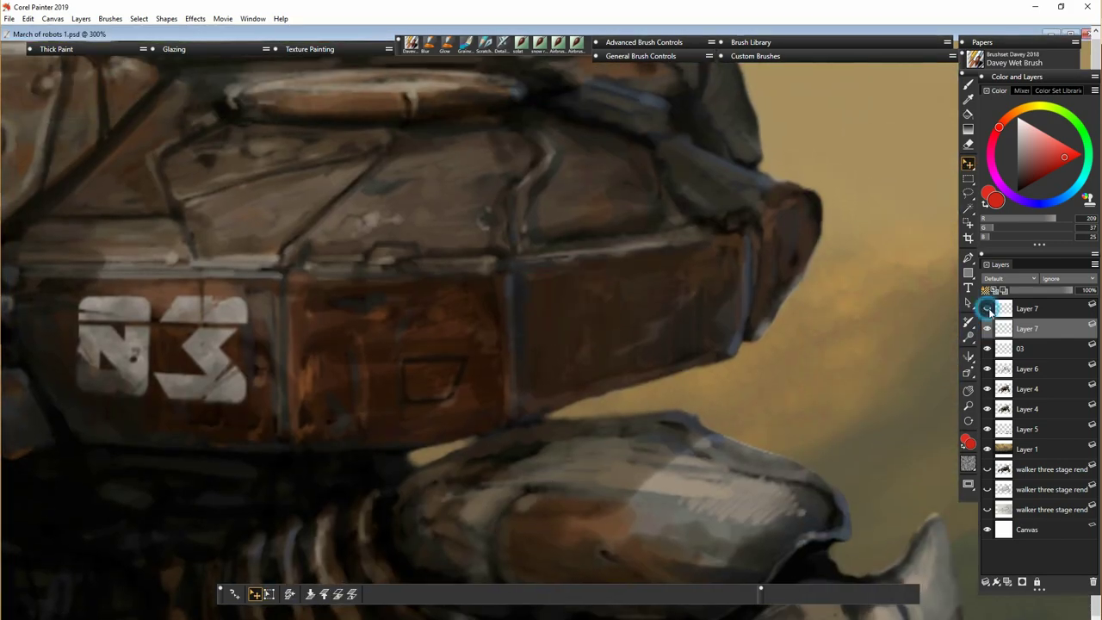
click(987, 309)
click(1039, 309)
key(b)
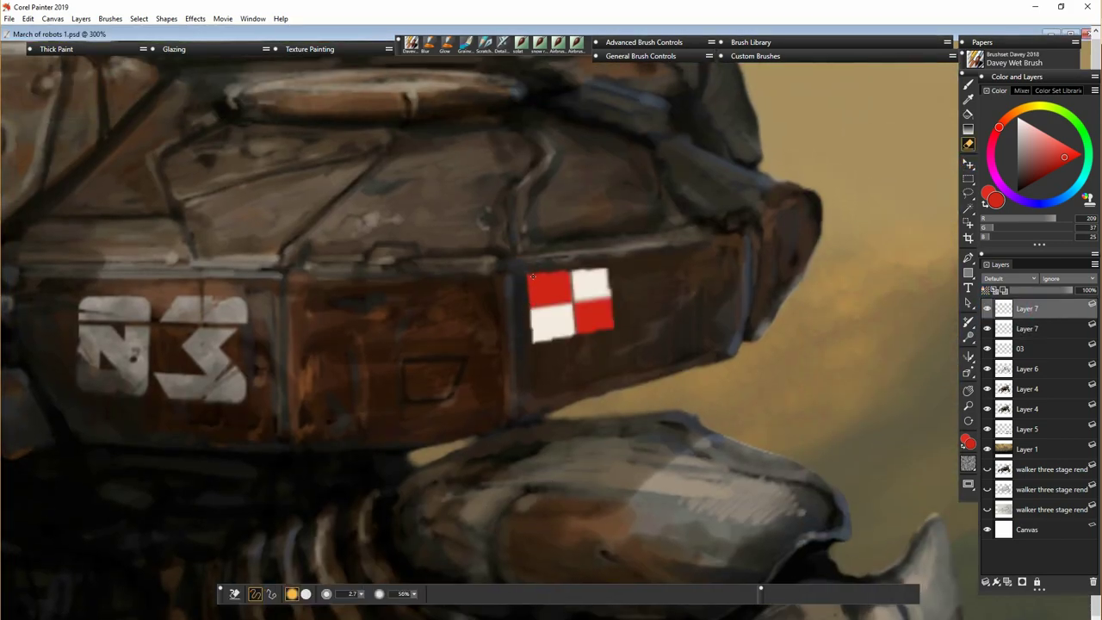
drag(612, 345, 616, 287)
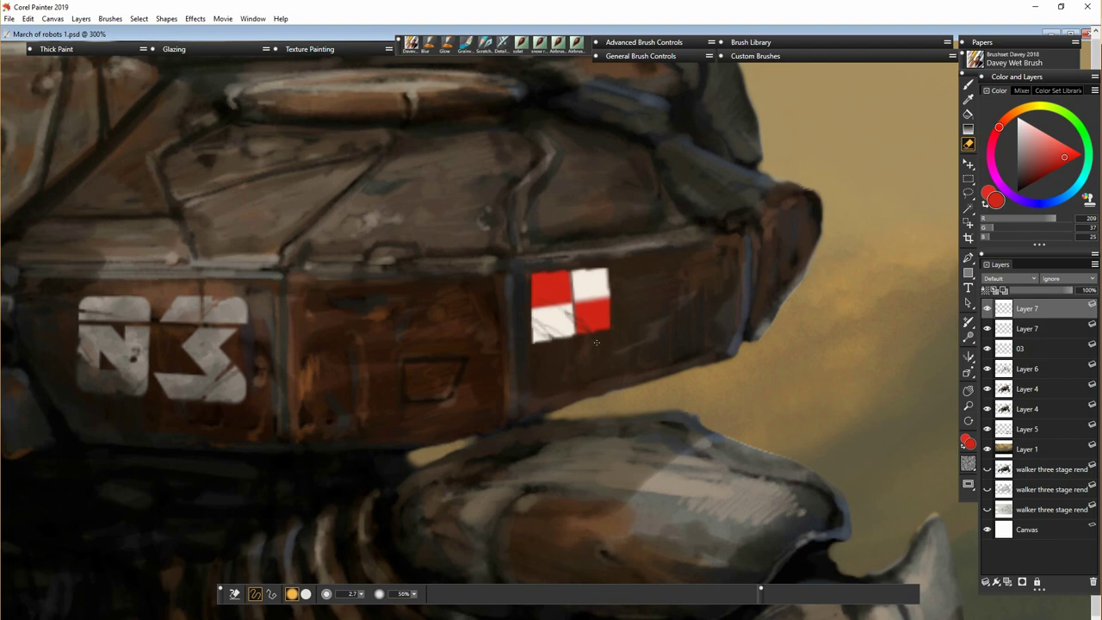
drag(606, 316, 577, 333)
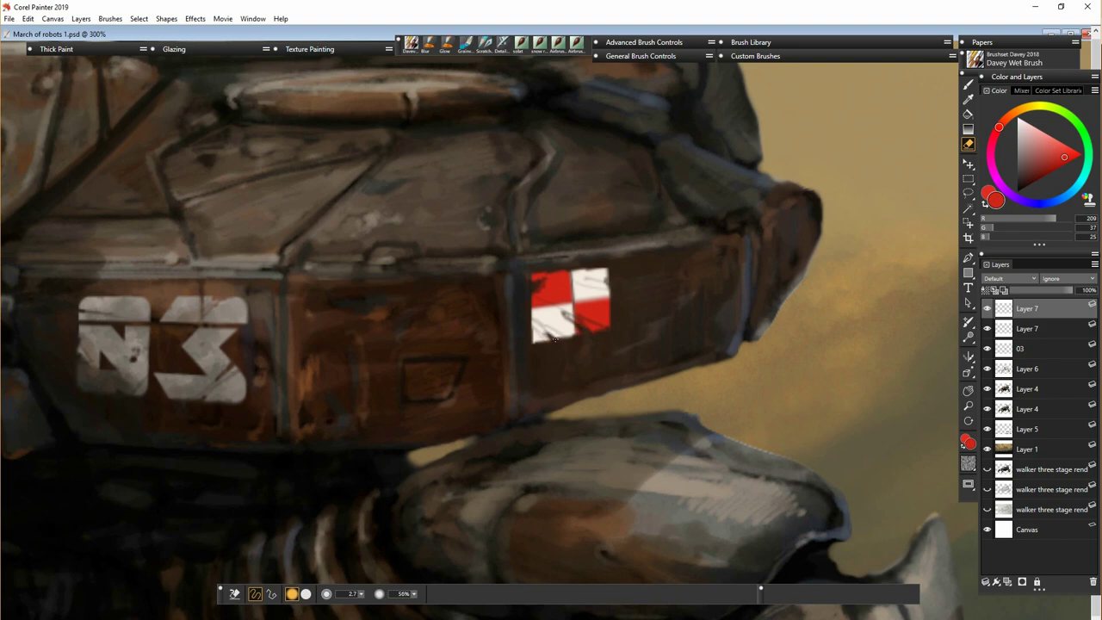
- Adjust the rear decal's color to -16% saturation and -49% value
key(f)
click(807, 53)
click(754, 148)
mouse_move(595, 290)
mouse_down()
mouse_move(612, 344)
mouse_move(768, 376)
mouse_up()
drag(745, 438, 734, 461)
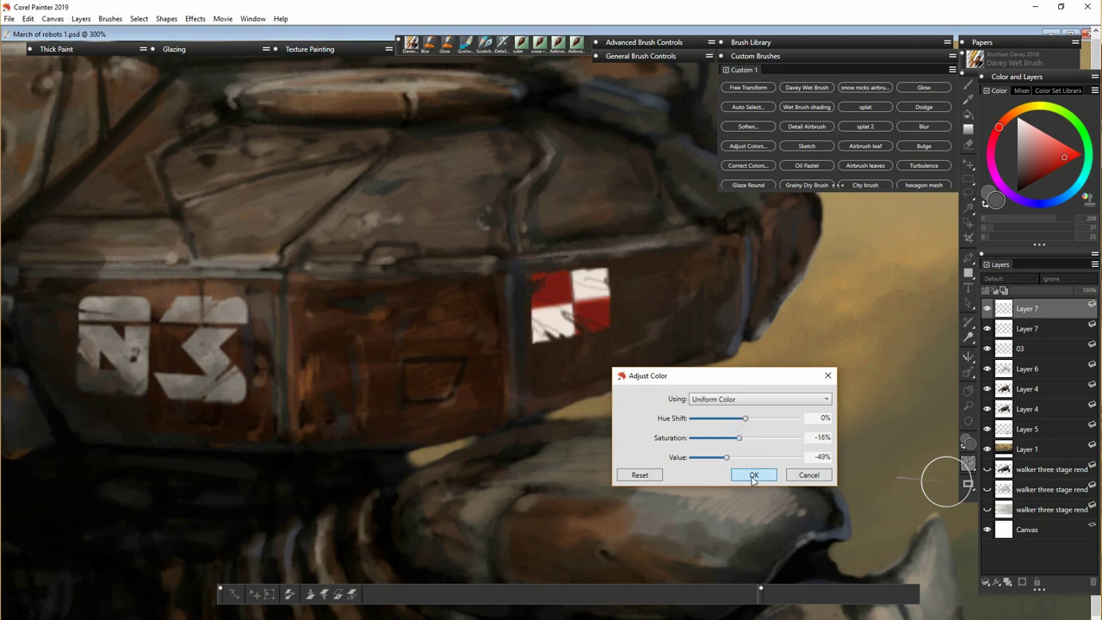
click(753, 477)
click(805, 55)
- Erase scratches and chipped patches into the front cabin's checkerboard decal on the lower Layer 7
key(ctrl+minus)
key(ctrl+minus)
key(ctrl+plus)
drag(460, 404, 684, 444)
click(987, 331)
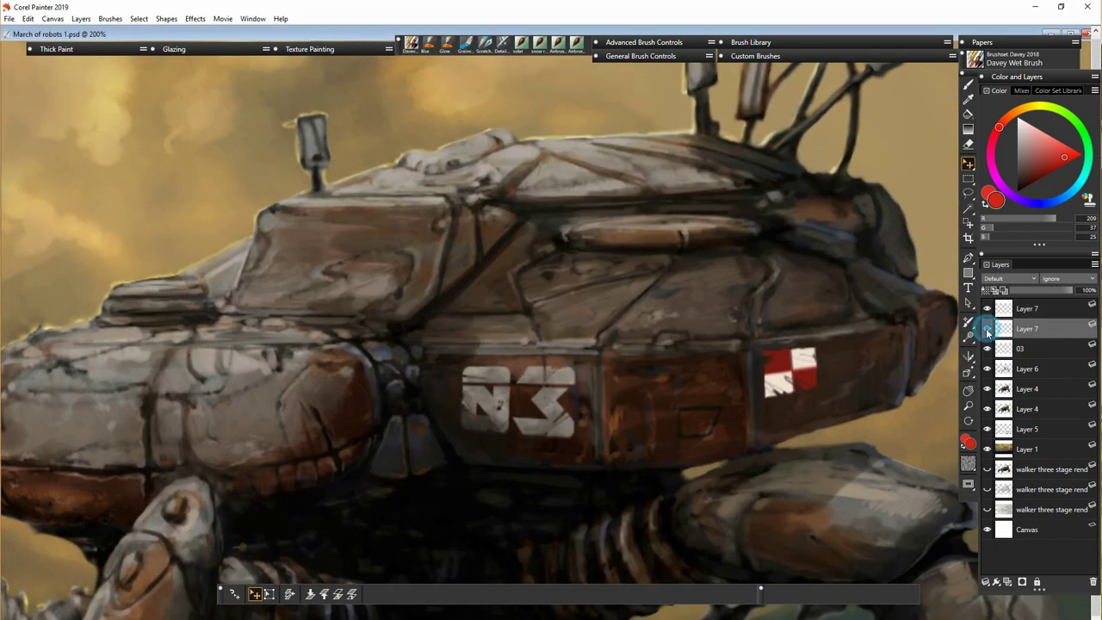
click(987, 329)
key(n)
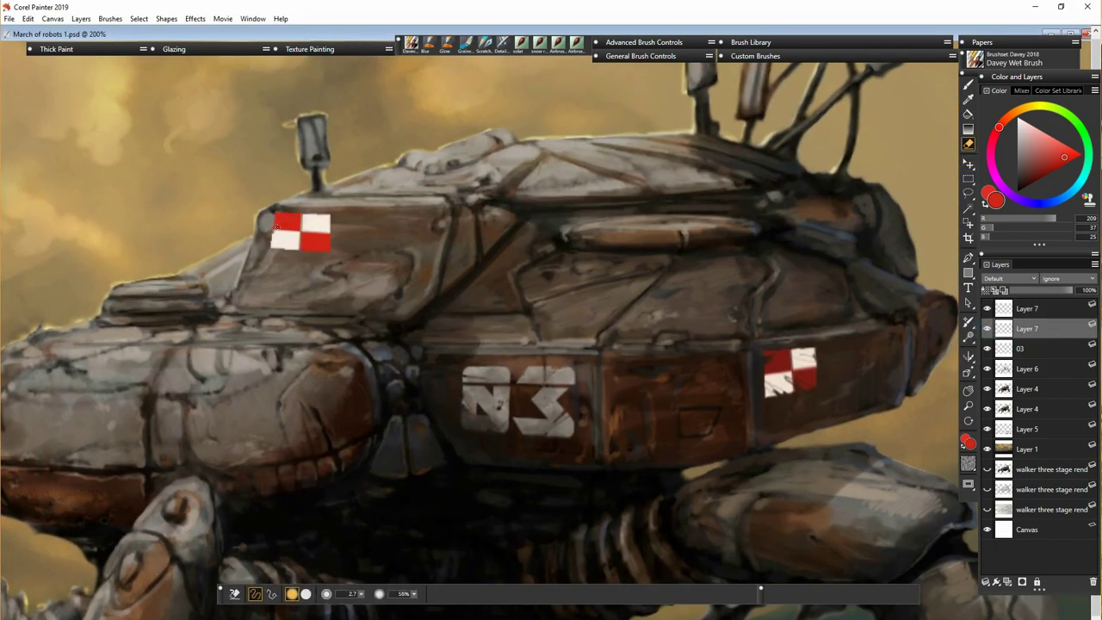
mouse_move(282, 212)
mouse_down()
mouse_move(283, 251)
mouse_move(277, 234)
mouse_move(313, 252)
mouse_move(323, 236)
mouse_move(316, 252)
mouse_move(318, 220)
mouse_move(331, 226)
mouse_move(321, 253)
mouse_move(294, 239)
mouse_up()
- Darken the front cabin's checkerboard decal by adjusting its color value to -33%
click(969, 164)
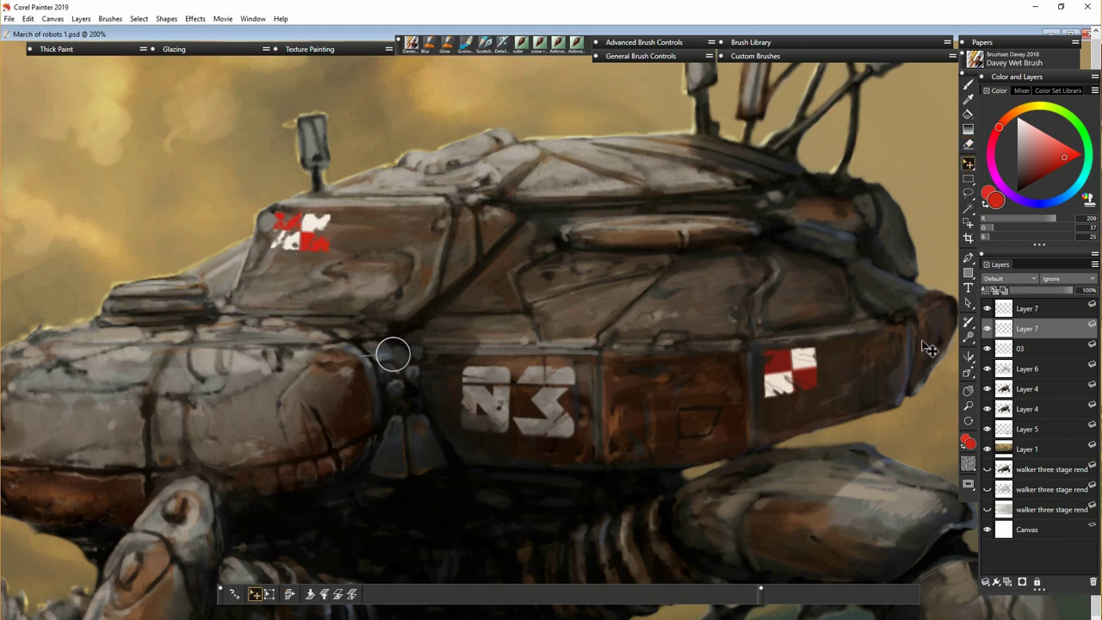
double_click(778, 58)
click(748, 146)
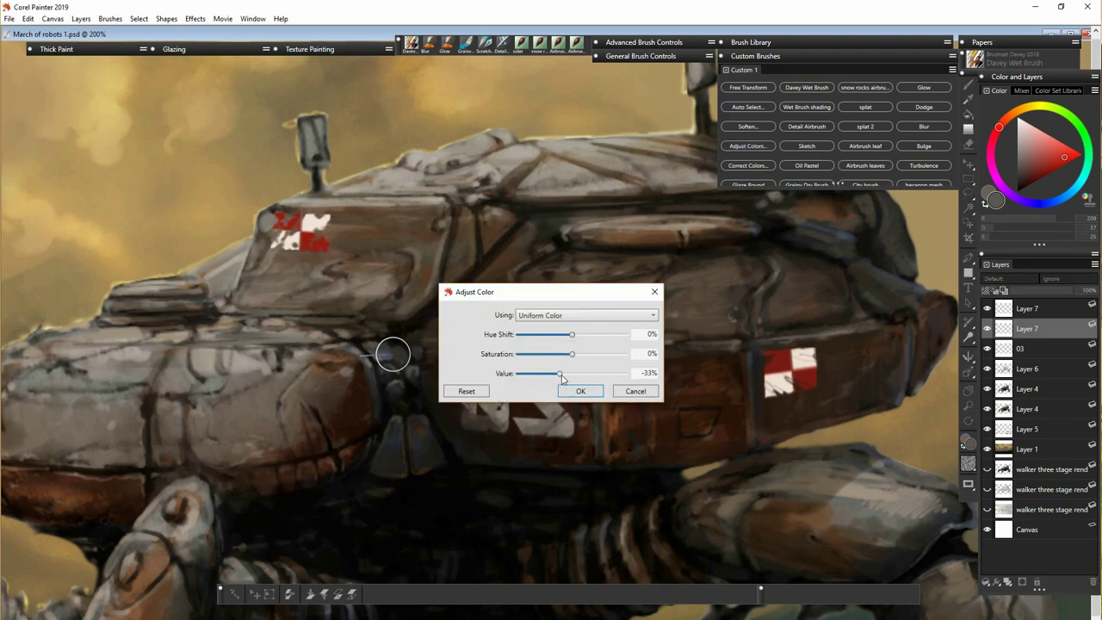
click(580, 391)
double_click(816, 57)
- Fill the rear decal's white squares with the grey sampled from the 03 marking
key(ctrl+minus)
drag(515, 451, 553, 407)
click(1027, 308)
click(968, 113)
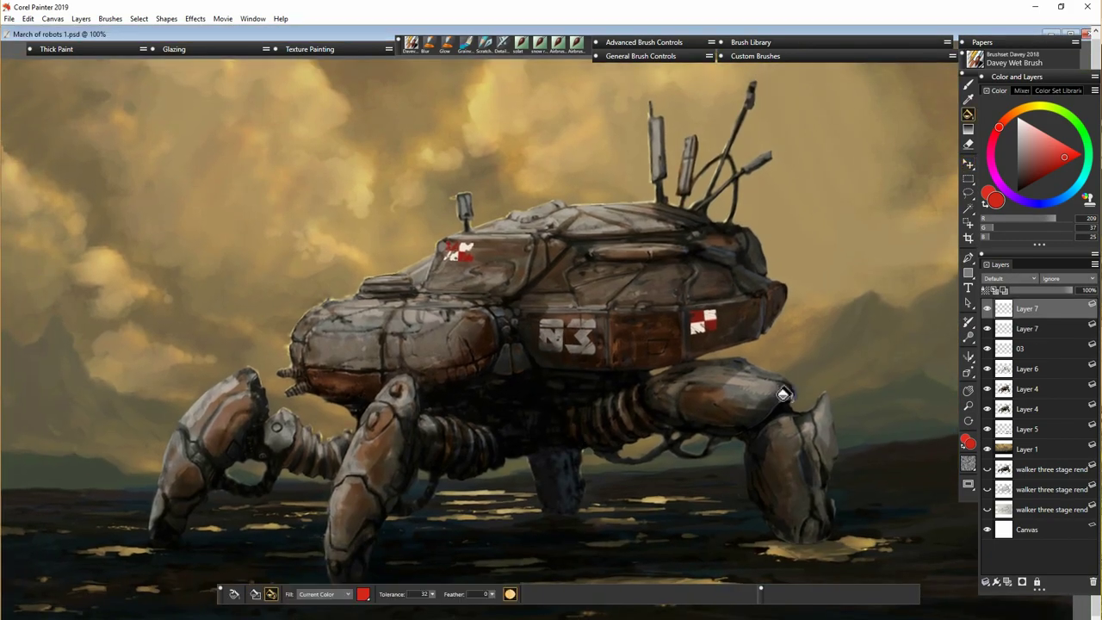
key(ctrl+plus)
drag(691, 438, 613, 479)
alt+click(455, 357)
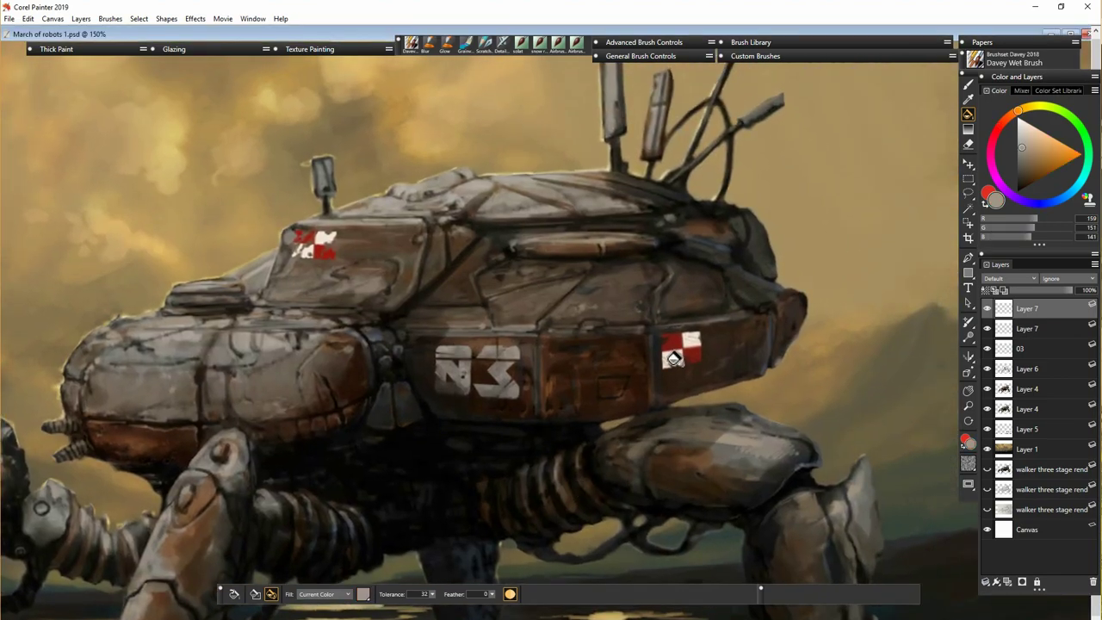
click(672, 358)
click(692, 341)
- Merge the two Layer 7 decal layers and combine the result with the 03 layer
shift+click(1033, 327)
key(ctrl+e)
double_click(987, 308)
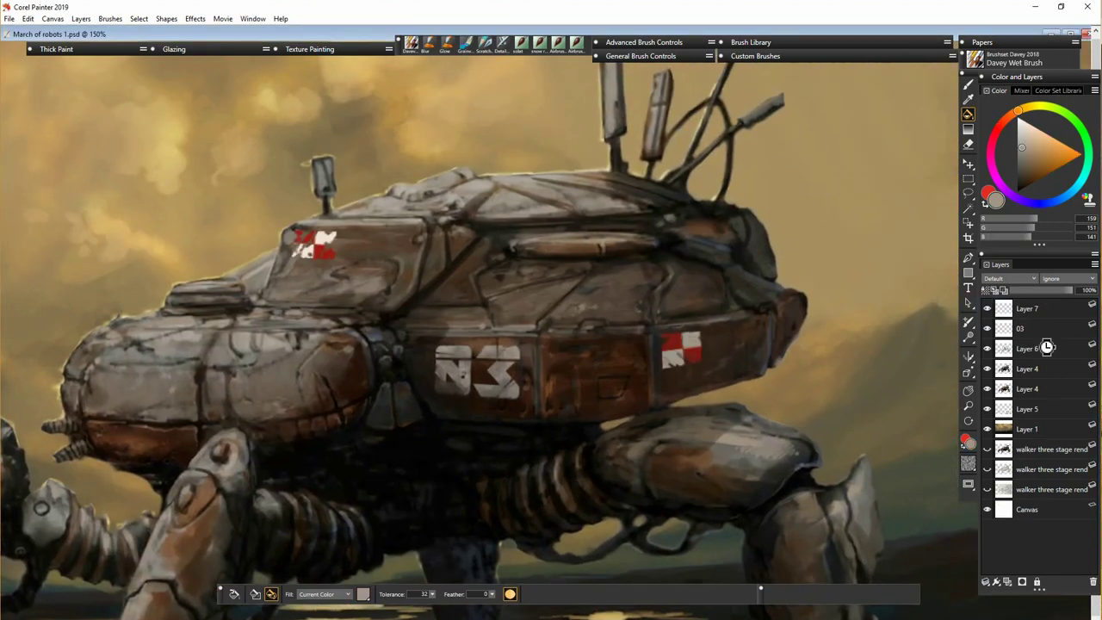
double_click(988, 328)
click(1032, 310)
shift+click(1032, 331)
key(ctrl+e)
- Compare Layer 6 and the upper Layer 4 on and off, and lower that Layer 4's opacity to 34%
click(1033, 331)
click(986, 328)
click(986, 328)
click(1029, 349)
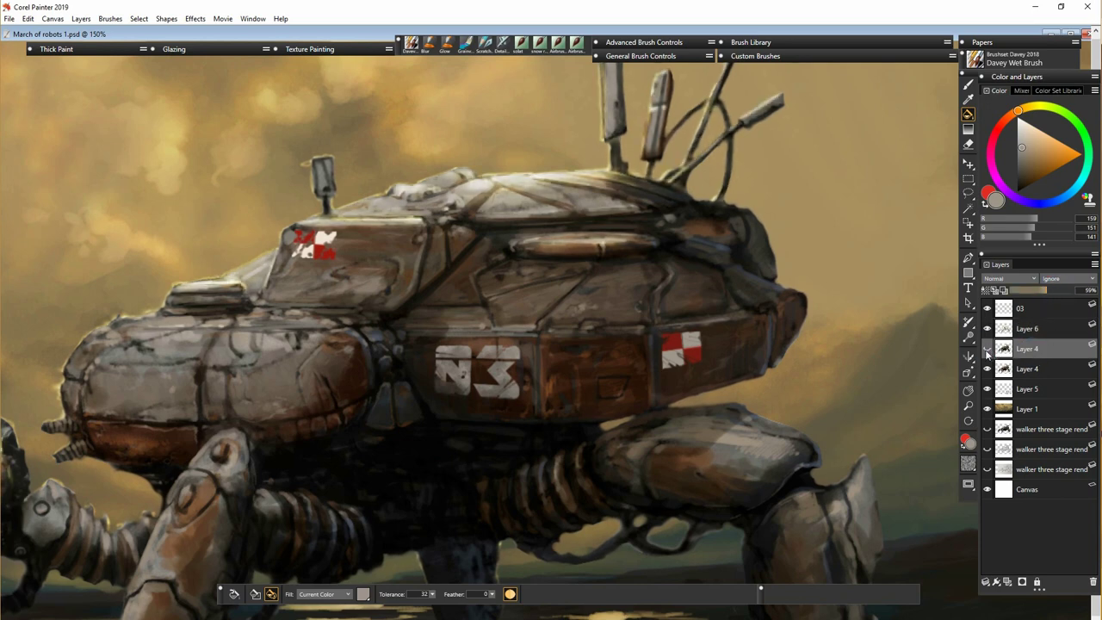
click(986, 350)
click(986, 350)
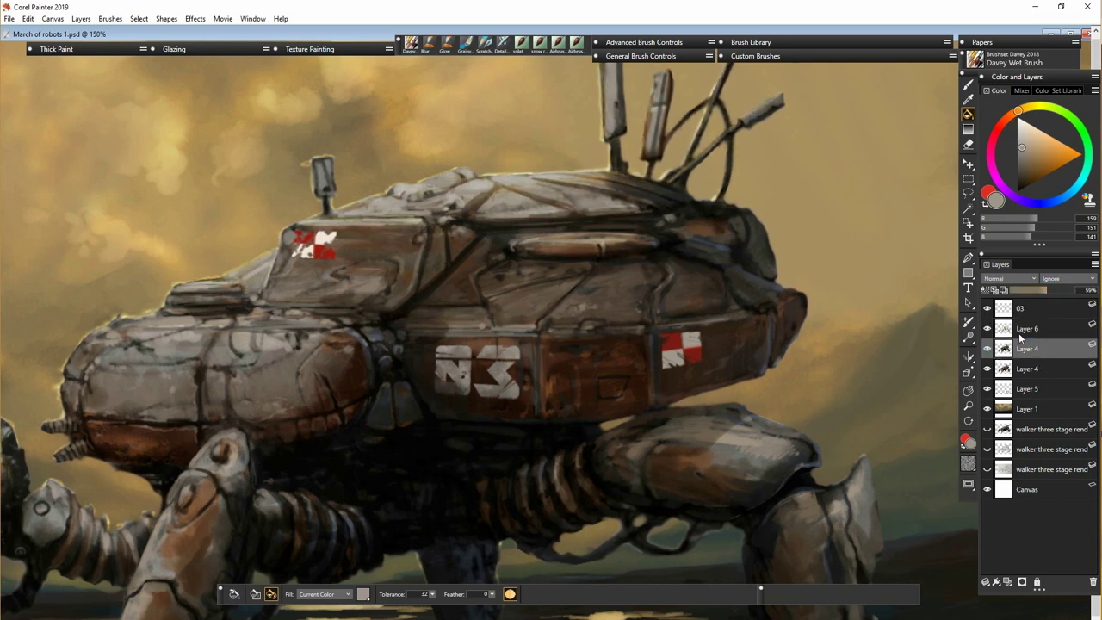
drag(1045, 291, 1030, 291)
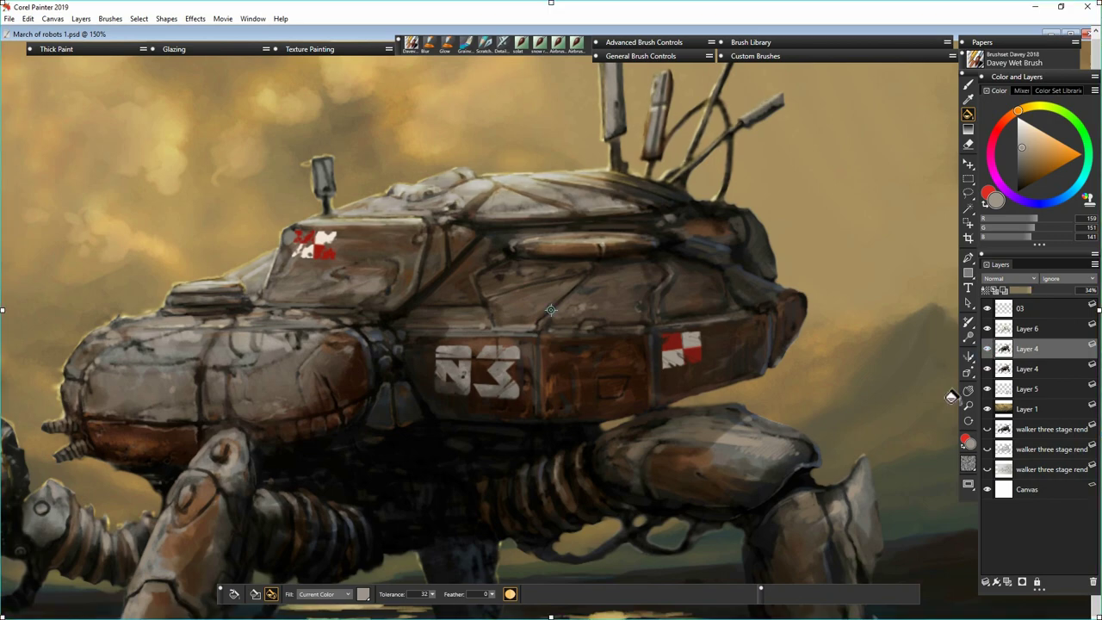
- Try a 16% value adjustment on Layer 5, cancel it and delete the layer
key(ctrl+minus)
drag(626, 487, 647, 445)
click(1013, 390)
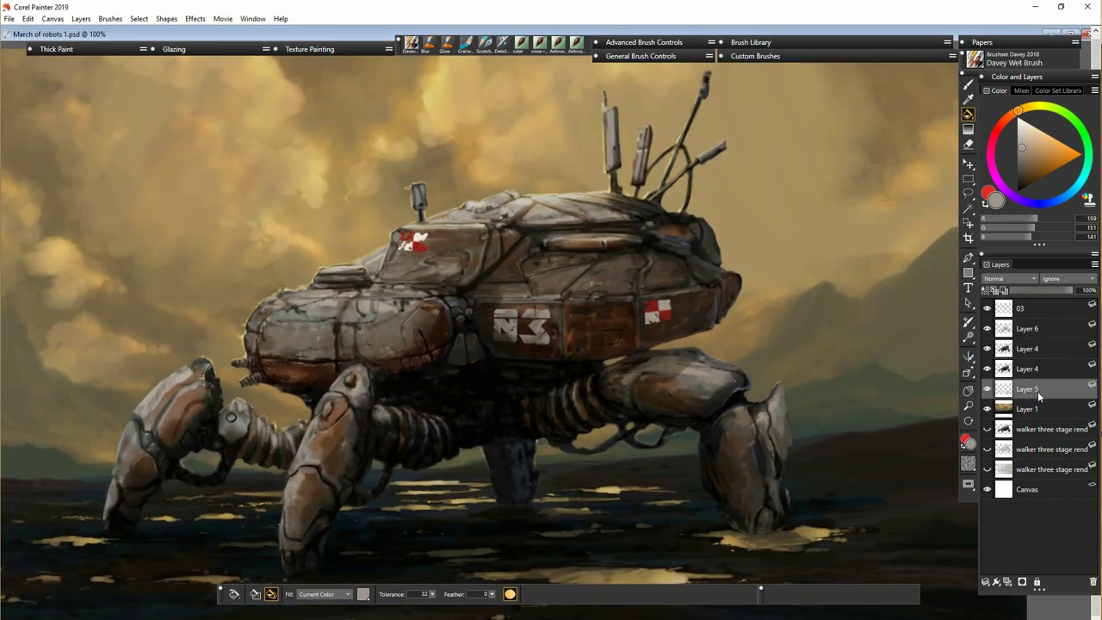
click(793, 58)
click(747, 146)
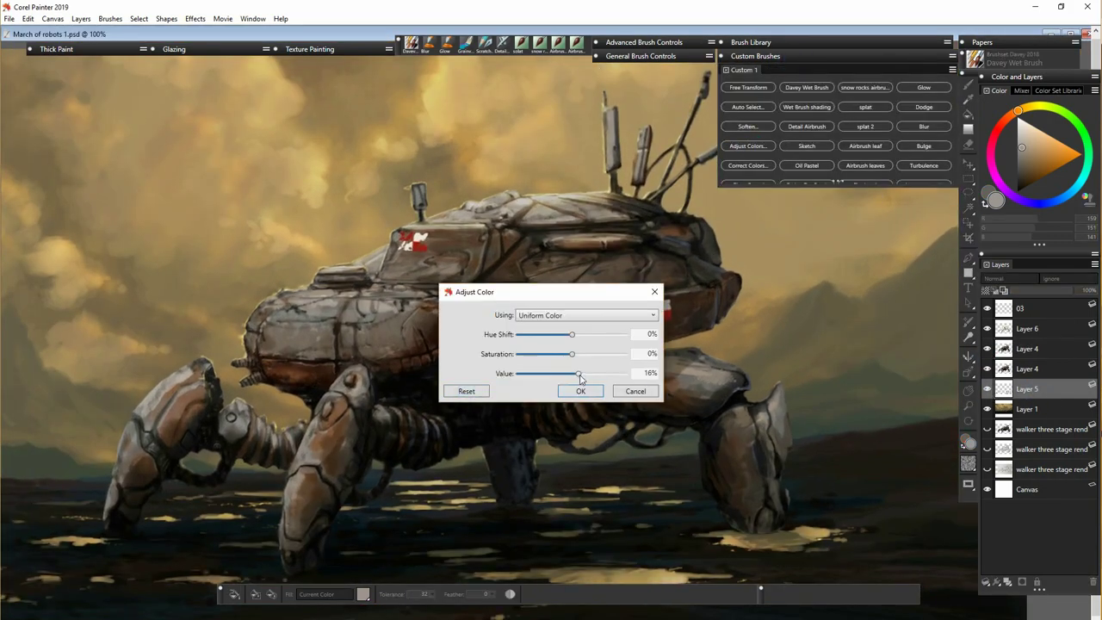
click(640, 393)
key(Delete)
- Merge both Layer 4 layers, Layer 6 and the 03 layer down into Layer 1
click(1035, 371)
click(987, 369)
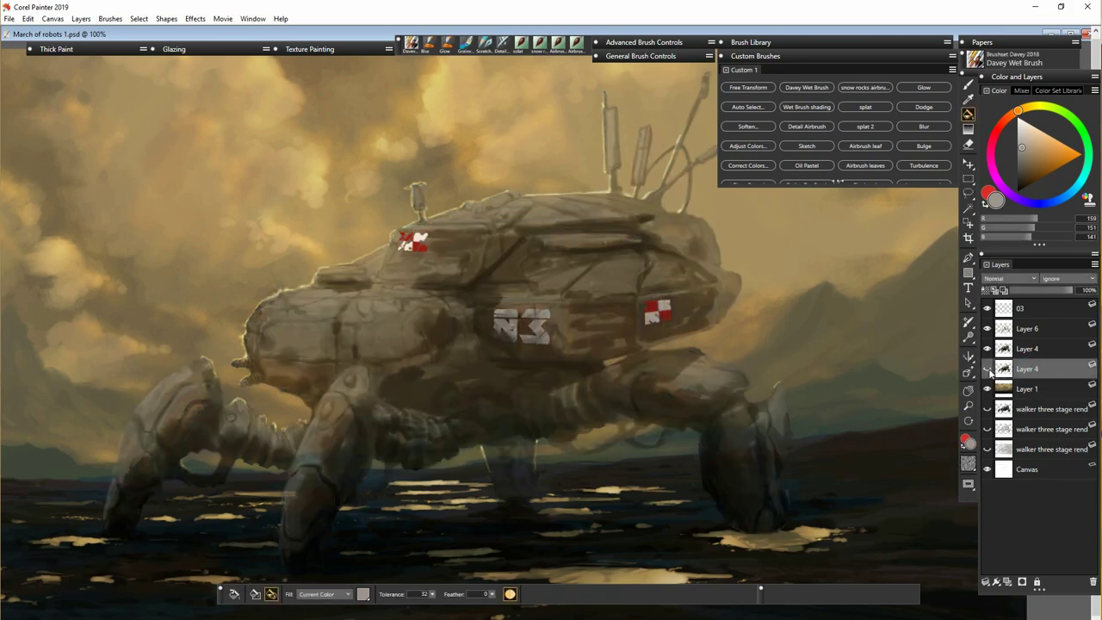
click(987, 369)
key(ctrl+e)
click(1031, 351)
key(ctrl+e)
click(1028, 330)
key(ctrl+e)
click(1025, 309)
key(ctrl+e)
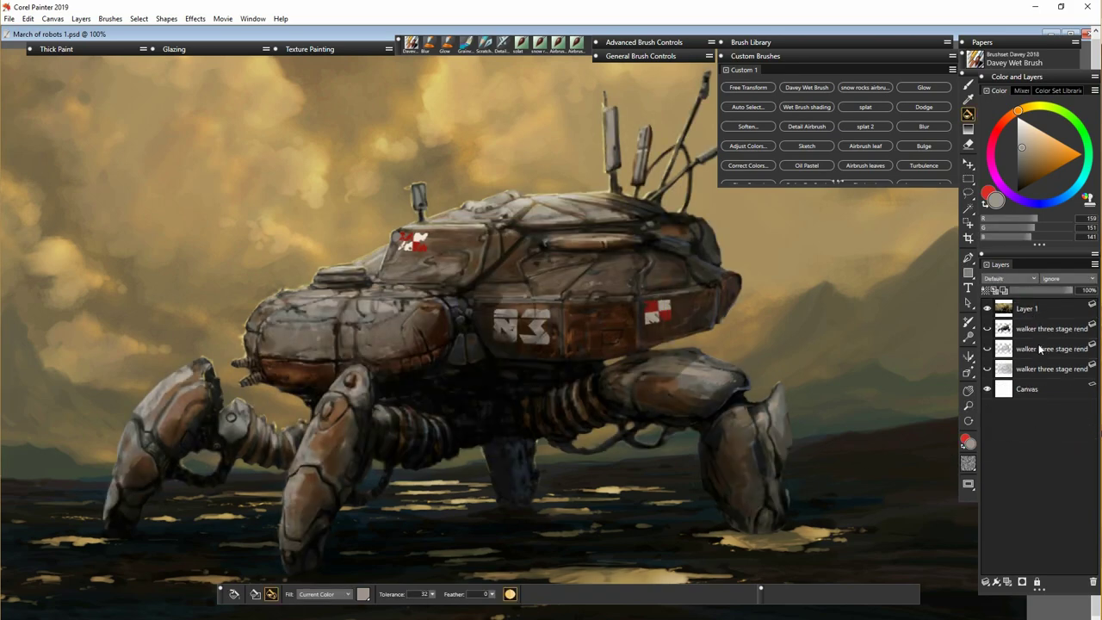
- Add a new layer above Layer 1 and choose a pale cream and a muted yellow-green as the two paint colors
click(1030, 315)
key(ctrl+minus)
click(774, 57)
drag(642, 420, 658, 387)
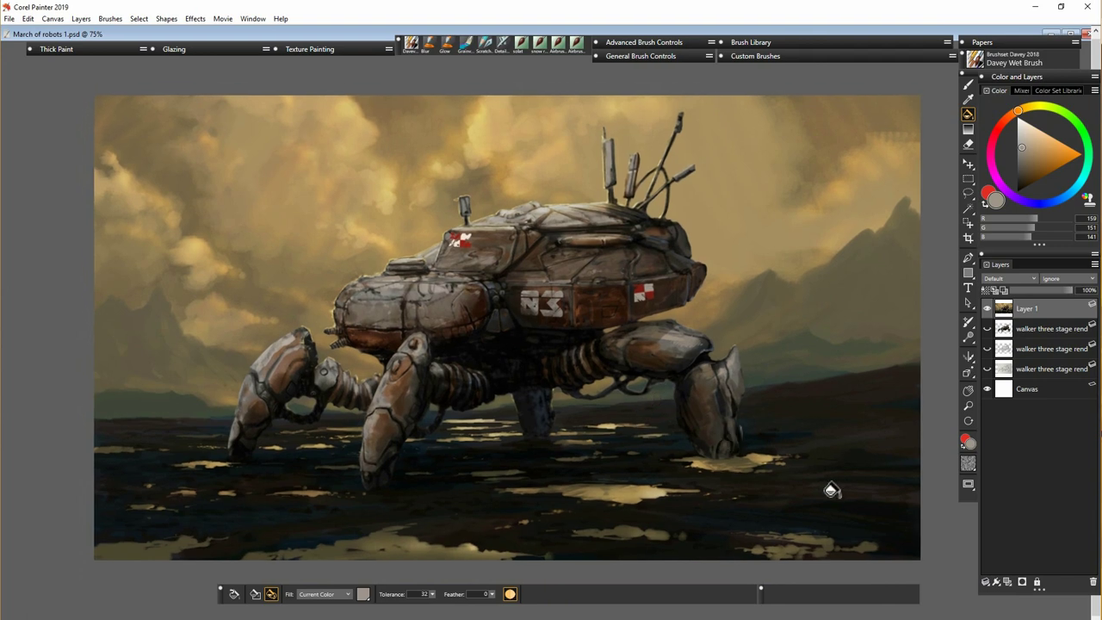
click(1007, 582)
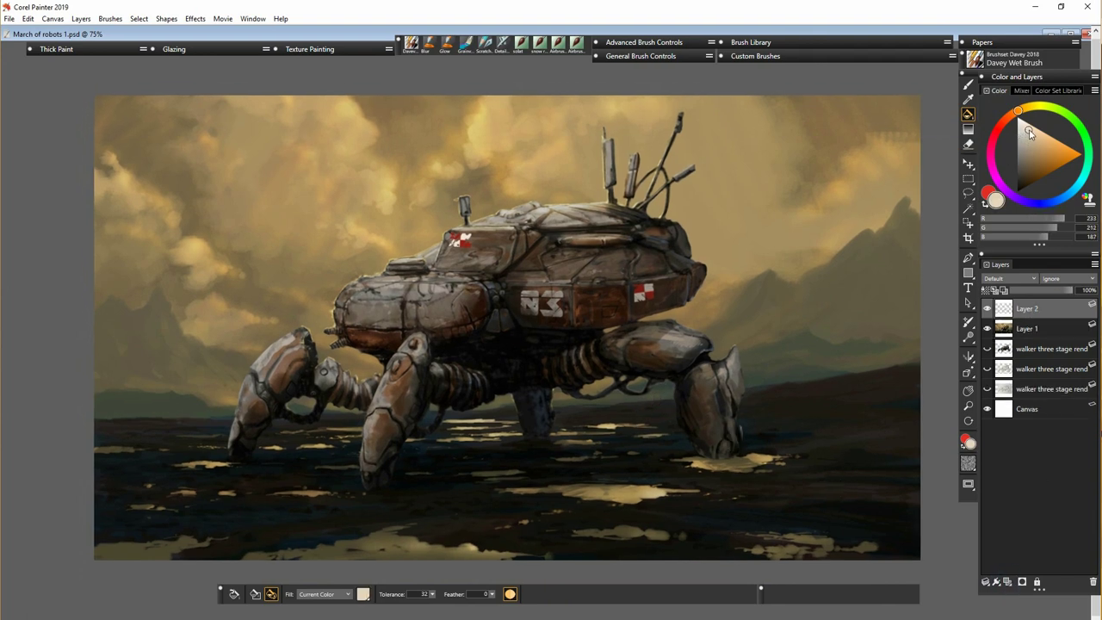
click(1003, 196)
click(1048, 109)
click(1038, 151)
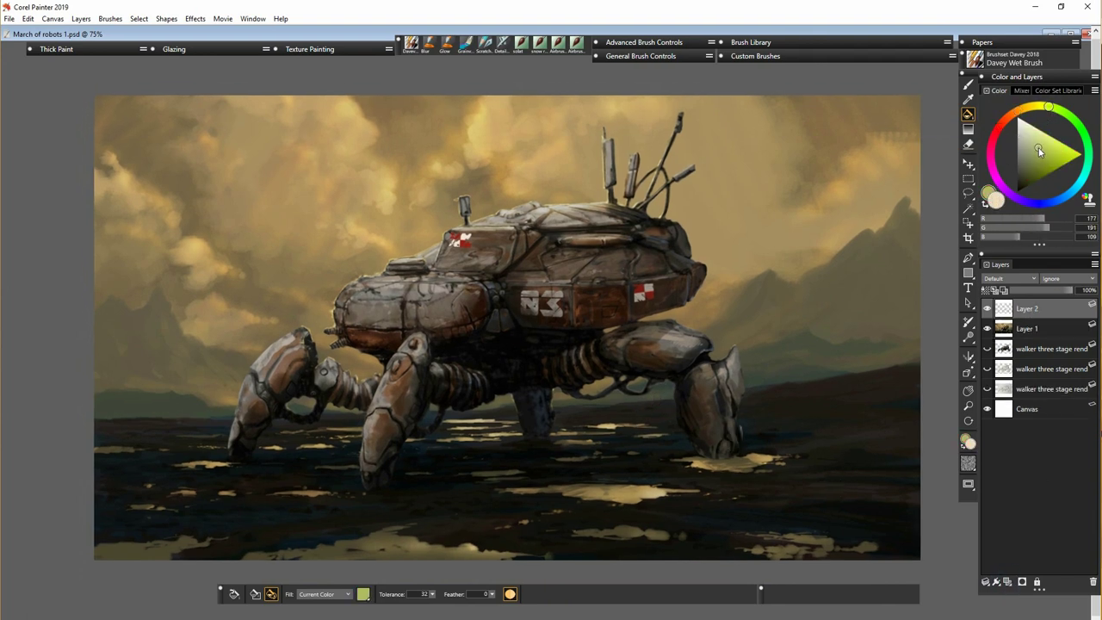
- Fill the new layer with a vertical gradient from pale cream at the top to yellow-green at the bottom
click(971, 130)
drag(439, 197, 440, 435)
drag(384, 459, 454, 496)
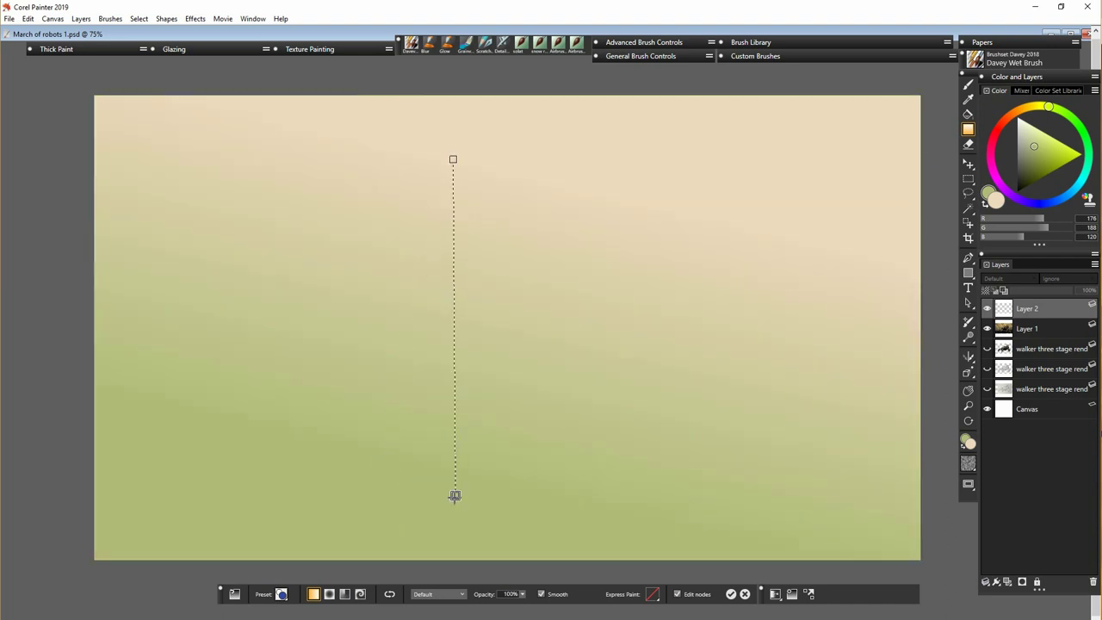
drag(453, 159, 454, 116)
click(1018, 110)
click(1024, 128)
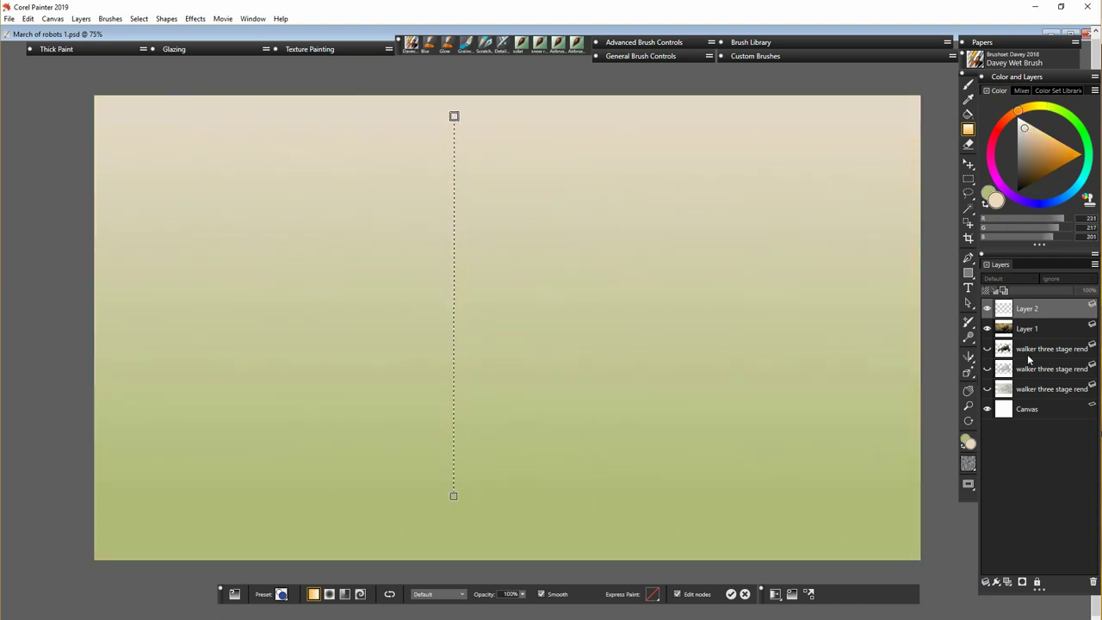
- Set the gradient layer to Shadow Map blending at 25% opacity and hide it
click(1008, 278)
click(1002, 314)
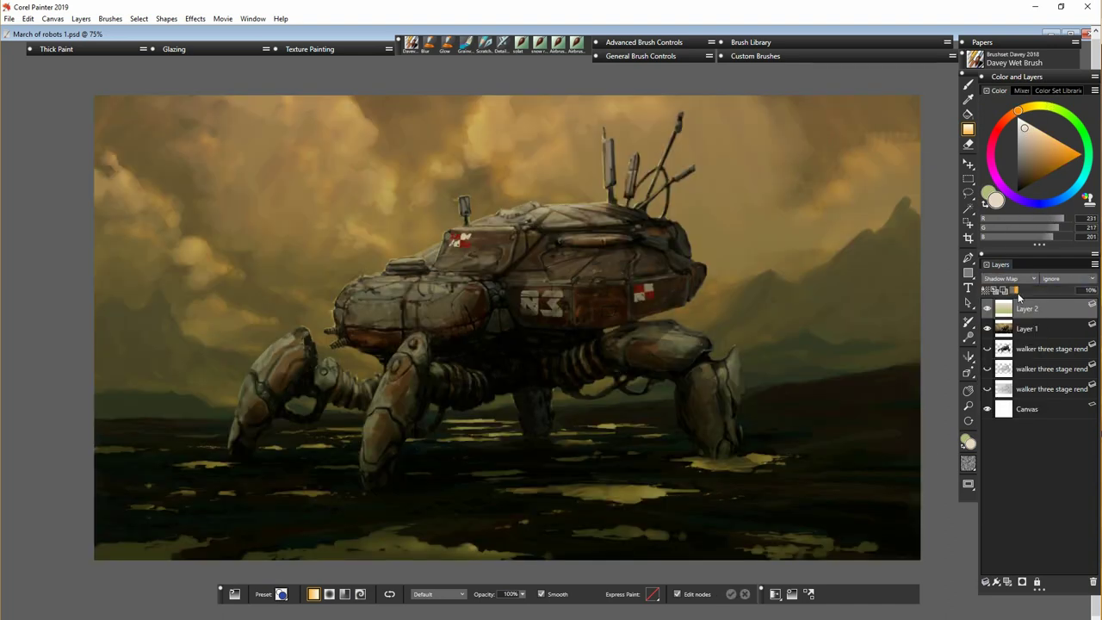
drag(1018, 294, 1021, 295)
click(987, 308)
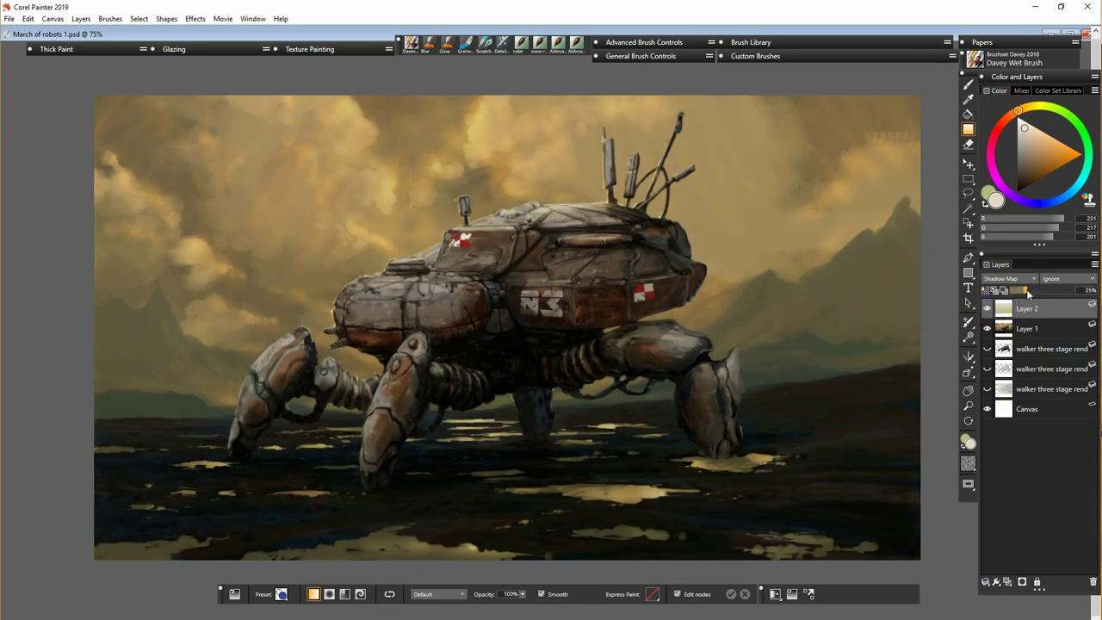
- On Layer 1, enlarge the Davey Wet Brush to 21.4 and paint sampled yellow cloud highlights above the walker's front hull
click(1026, 329)
key(b)
key(ctrl+plus)
key(ctrl+plus)
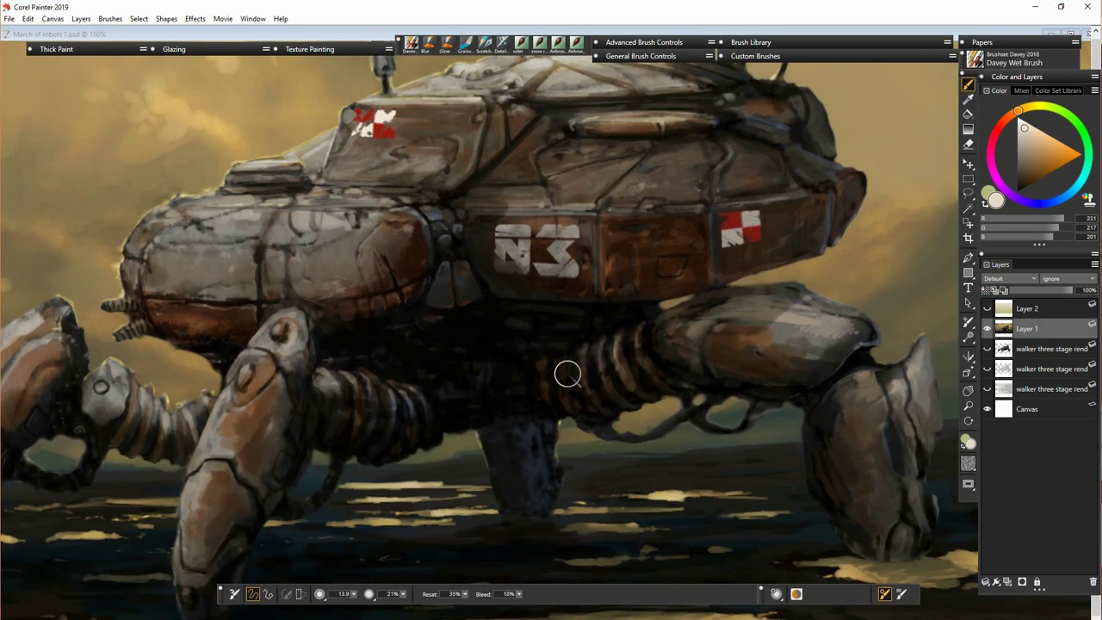
drag(233, 256, 463, 535)
key(bracketright)
key(bracketright)
key(bracketright)
alt+click(465, 334)
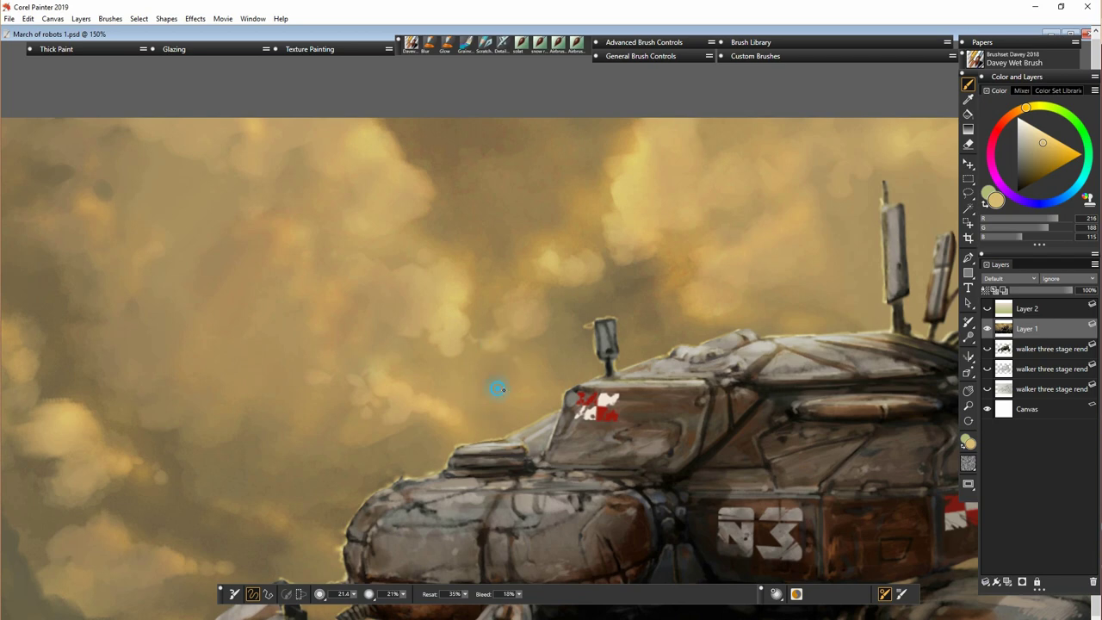
alt+click(453, 417)
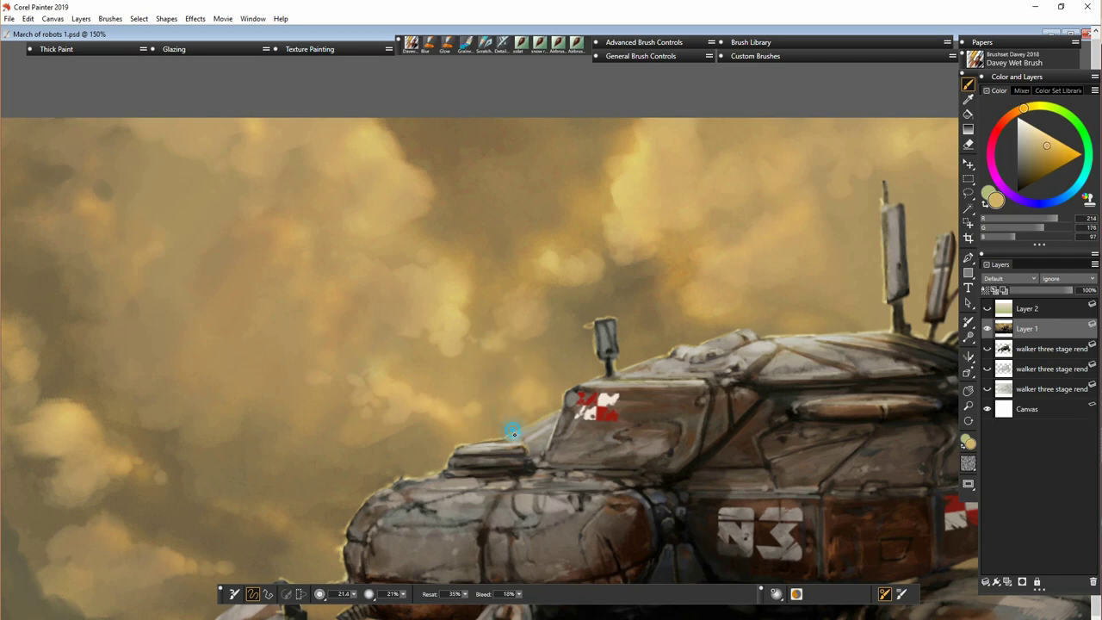
- Build up the cloud bank beside the walker's front hull with strokes in sampled golden and tan cloud colors
alt+click(184, 567)
alt+click(241, 563)
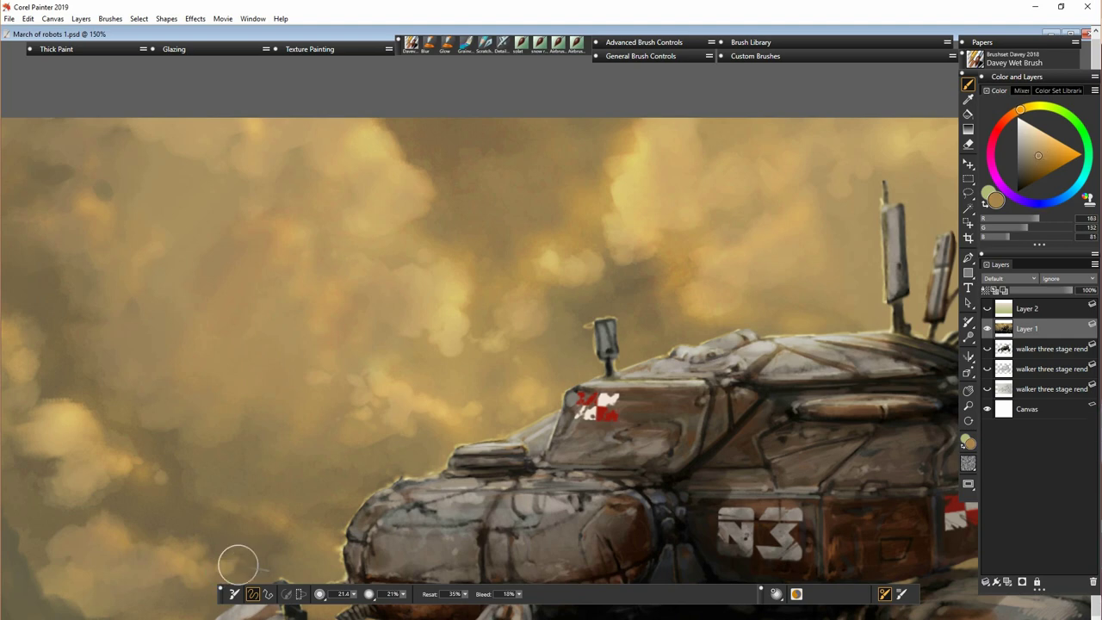
alt+click(127, 468)
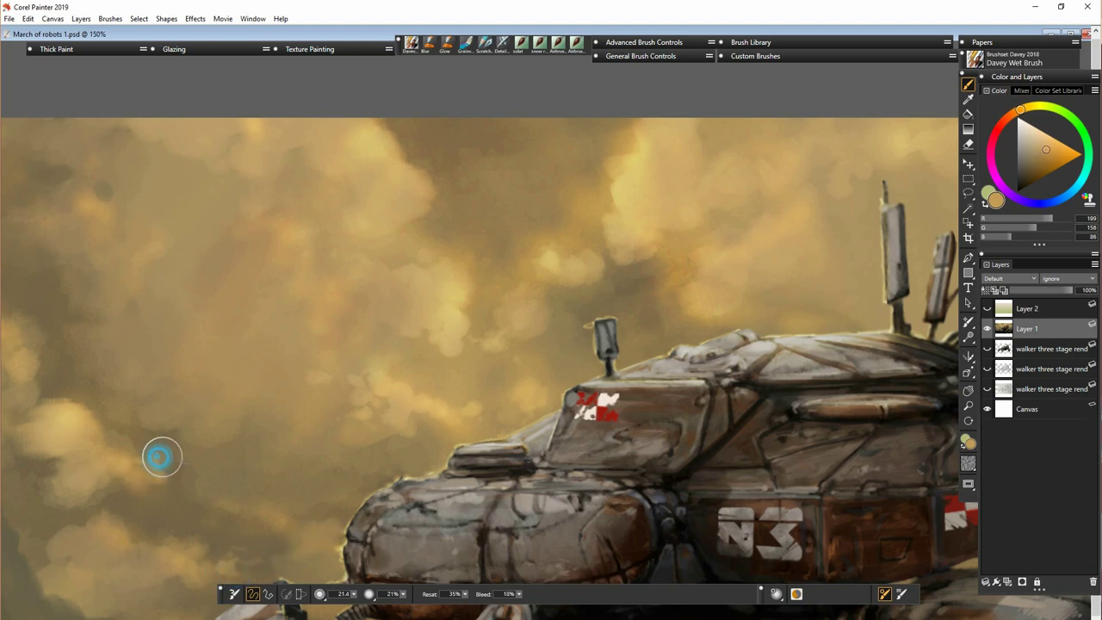
drag(160, 455, 142, 462)
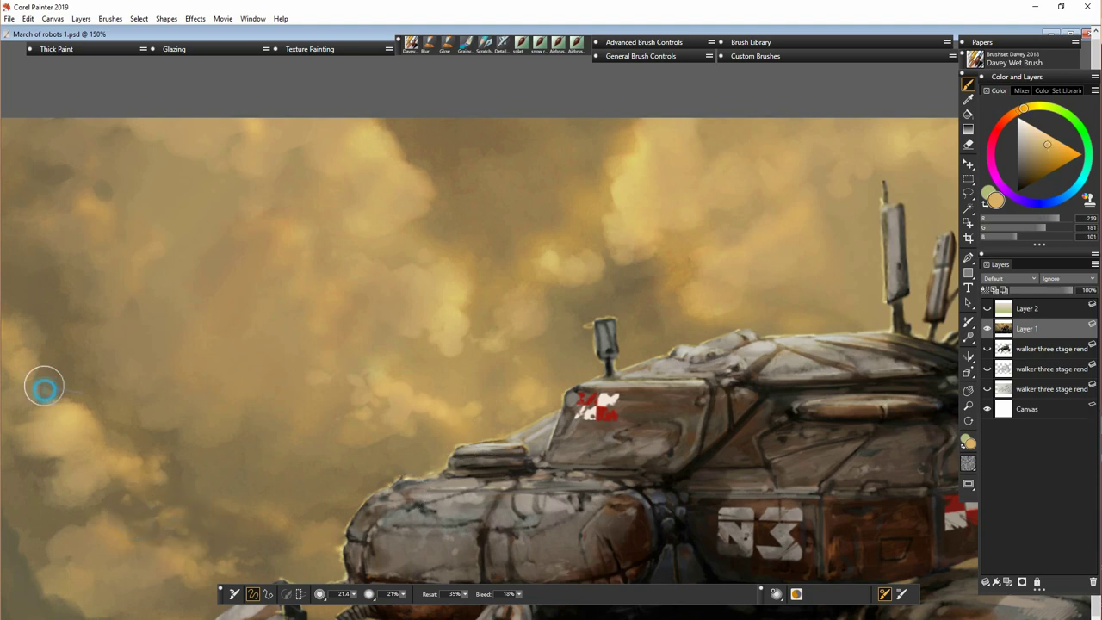
alt+click(69, 467)
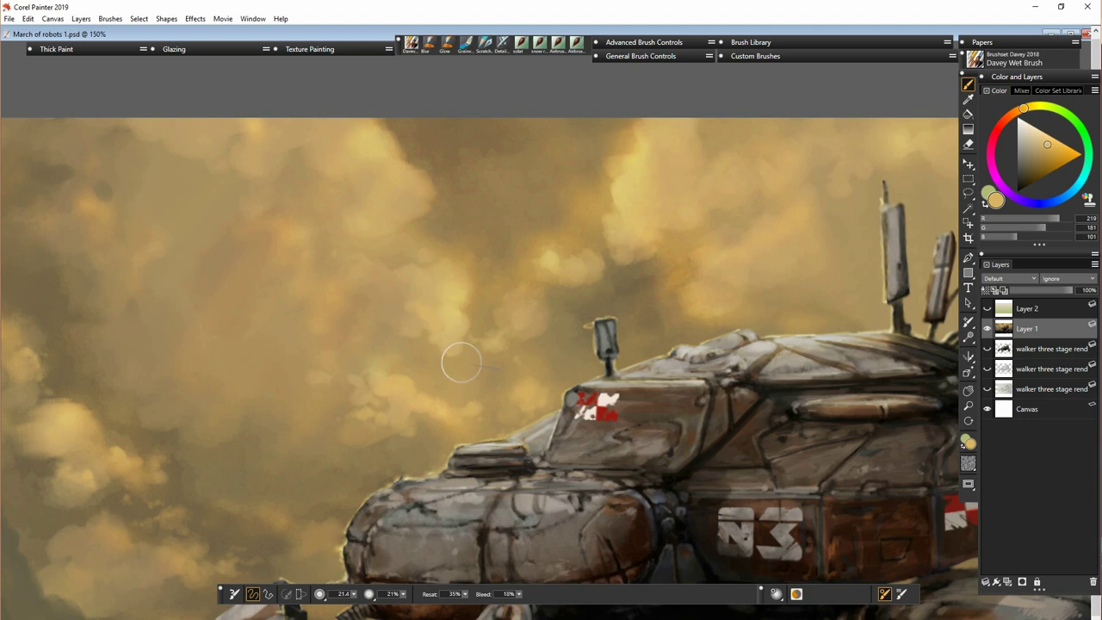
- Paint pale yellow puffs and highlights on the clouds around the walker's small front antenna and up toward the bright central cloud
alt+click(423, 302)
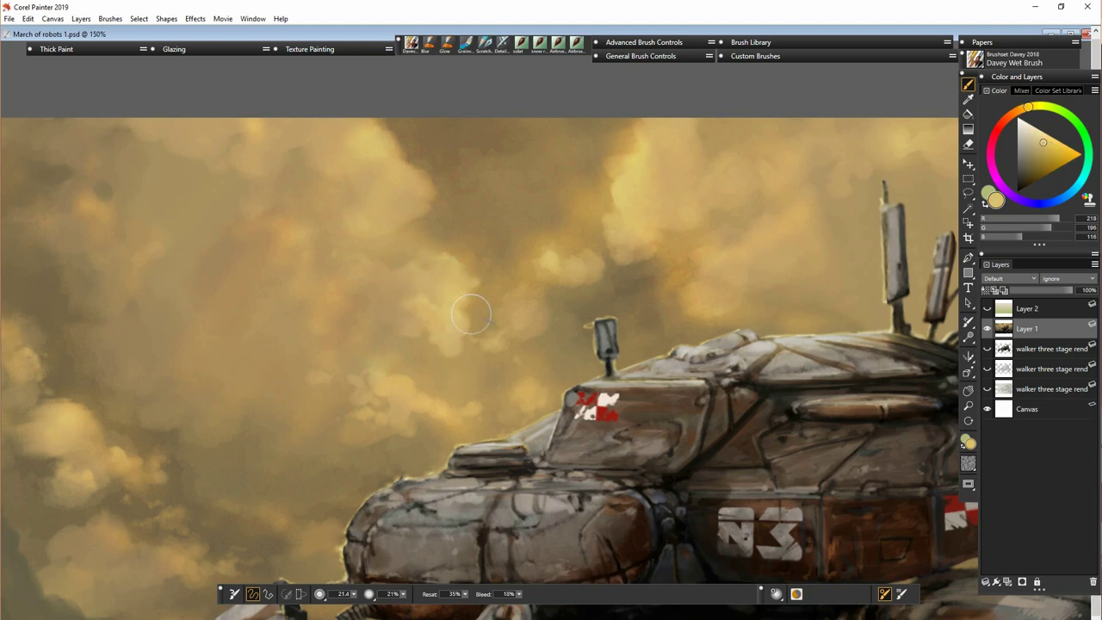
alt+click(553, 386)
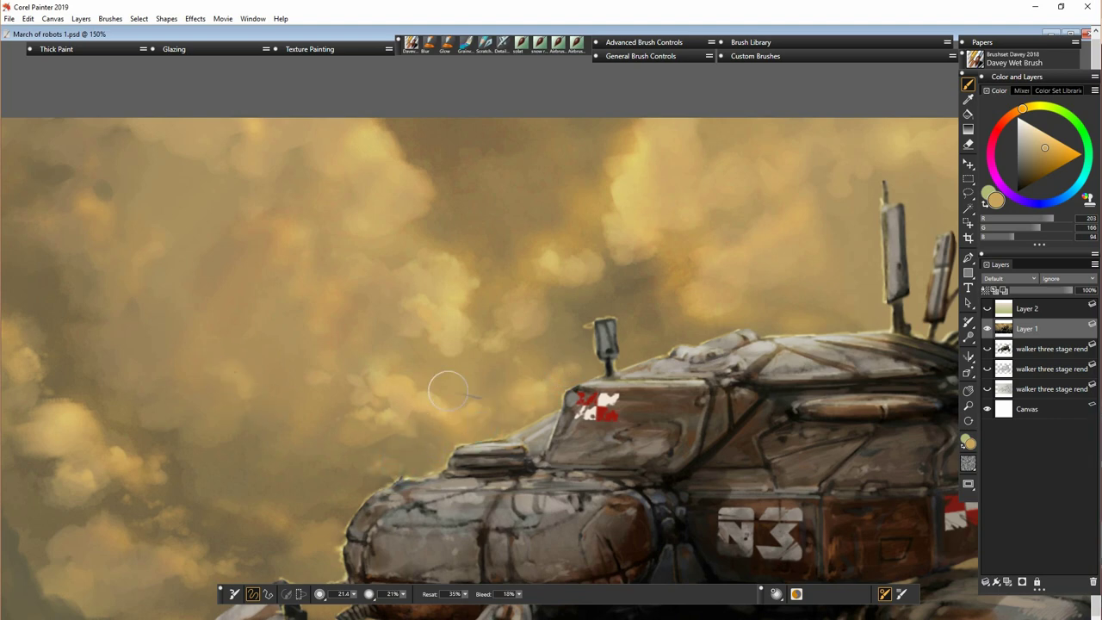
alt+click(589, 206)
alt+click(593, 187)
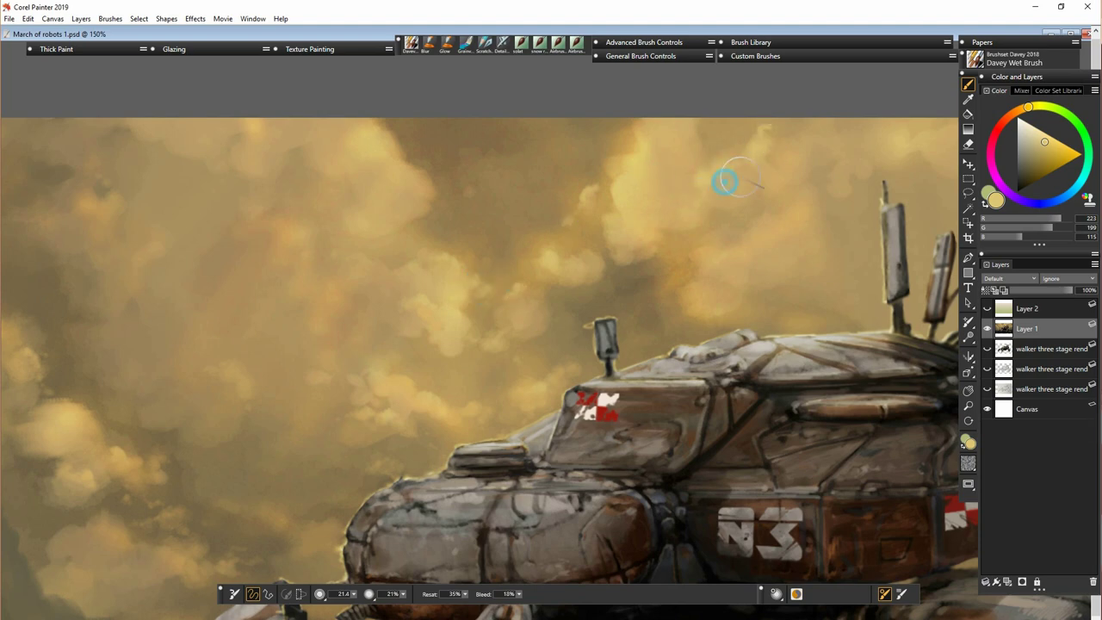
- Paint small muted tan cloud wisps into the dark sky gap and neighbouring clouds, and switch to the Blur brush
alt+click(456, 193)
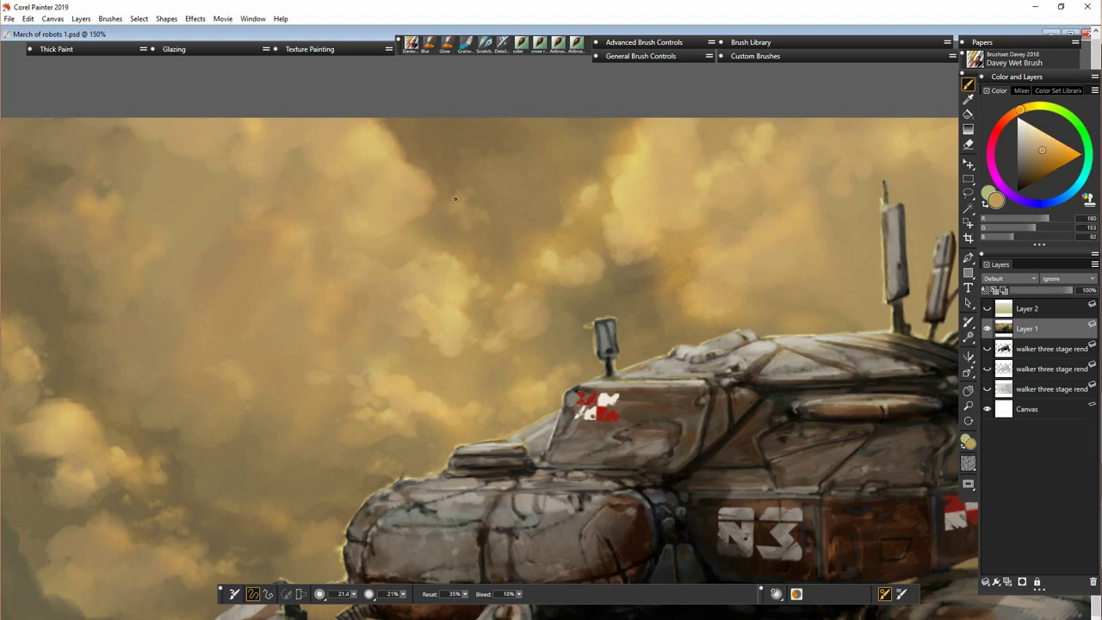
alt+click(519, 158)
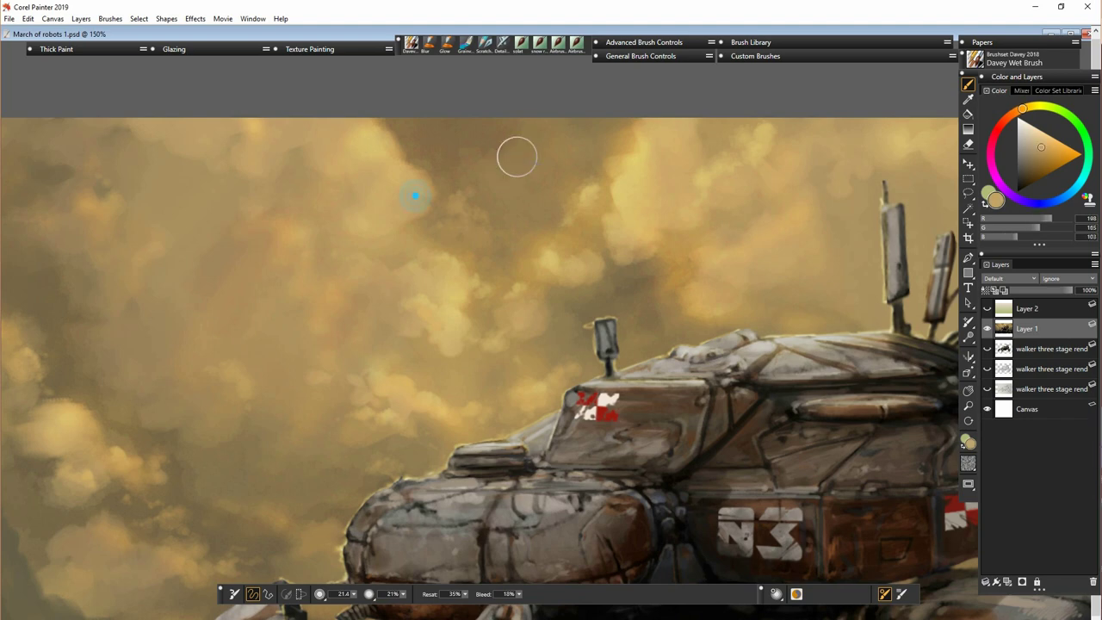
mouse_move(465, 207)
mouse_down()
mouse_move(488, 224)
mouse_move(445, 222)
mouse_up()
alt+click(369, 168)
drag(308, 227, 285, 218)
alt+click(839, 193)
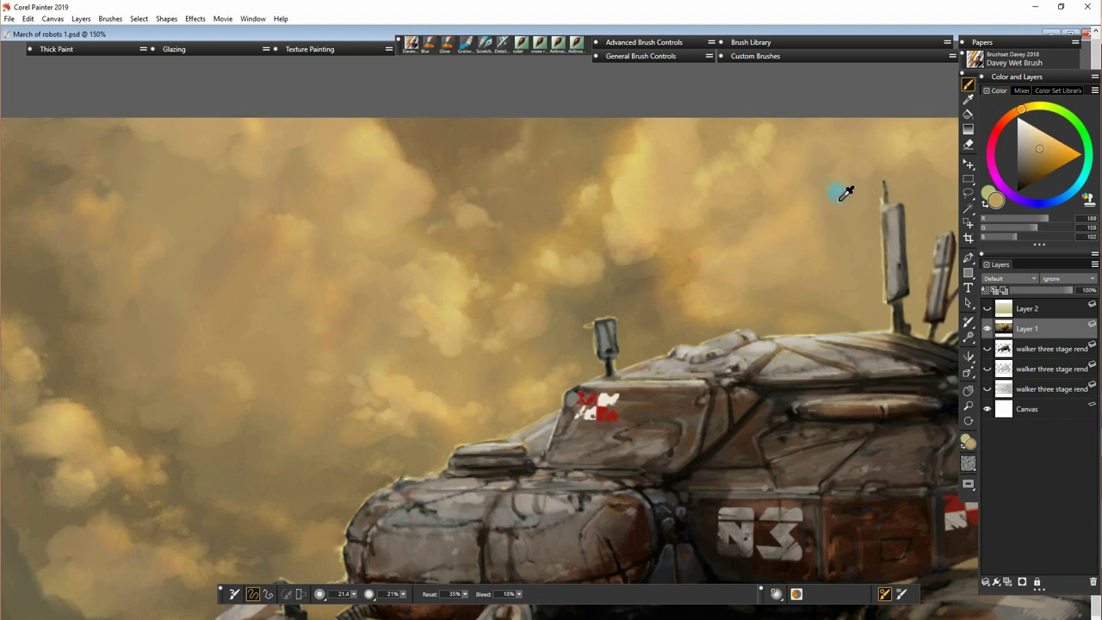
click(427, 43)
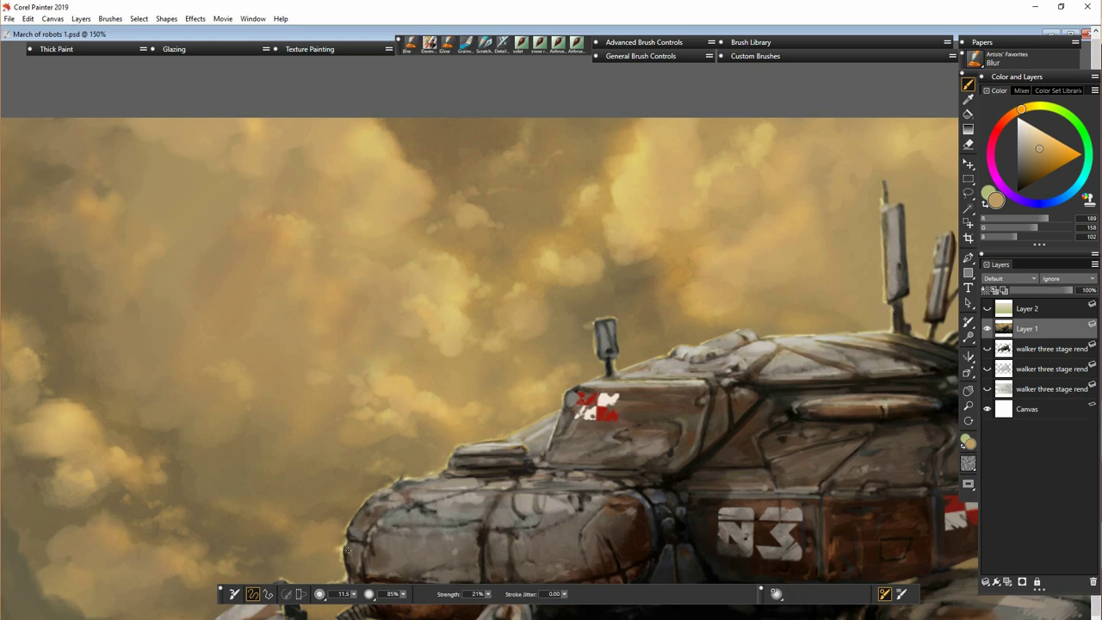
- Dab a warm golden color with the Davey Wet Brush around the underside of the walker's hull, from rear to front
key(ctrl+minus)
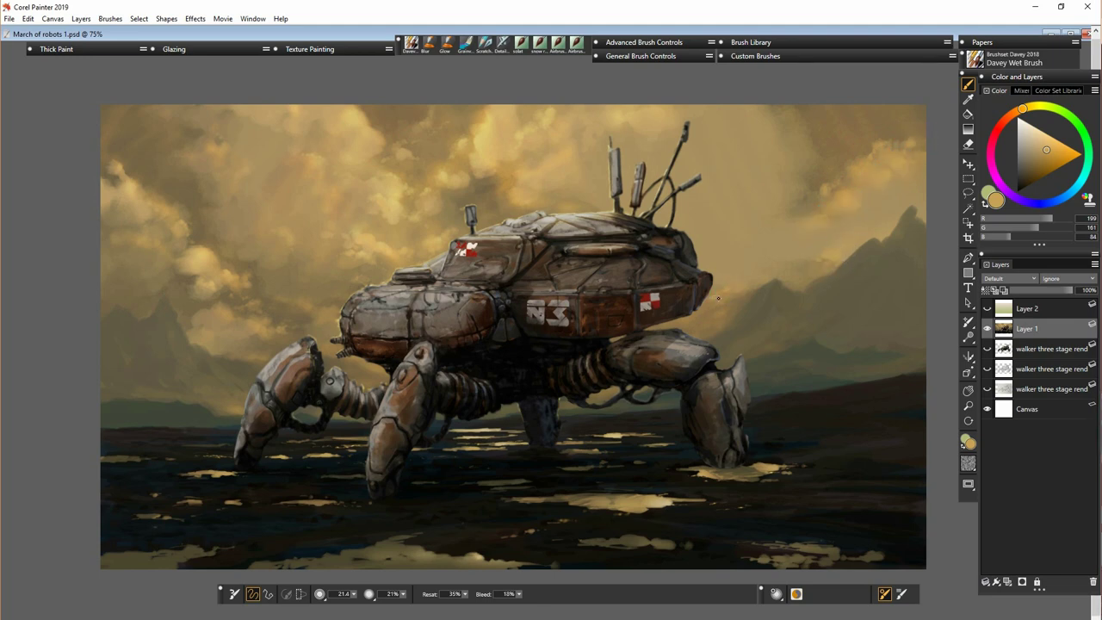
click(693, 325)
click(713, 325)
click(702, 314)
click(670, 327)
click(539, 373)
click(356, 363)
click(352, 357)
- Paint lighter brown slope highlights on the mountains behind the walker using colors sampled from the mountains and nearby haze
alt+click(866, 257)
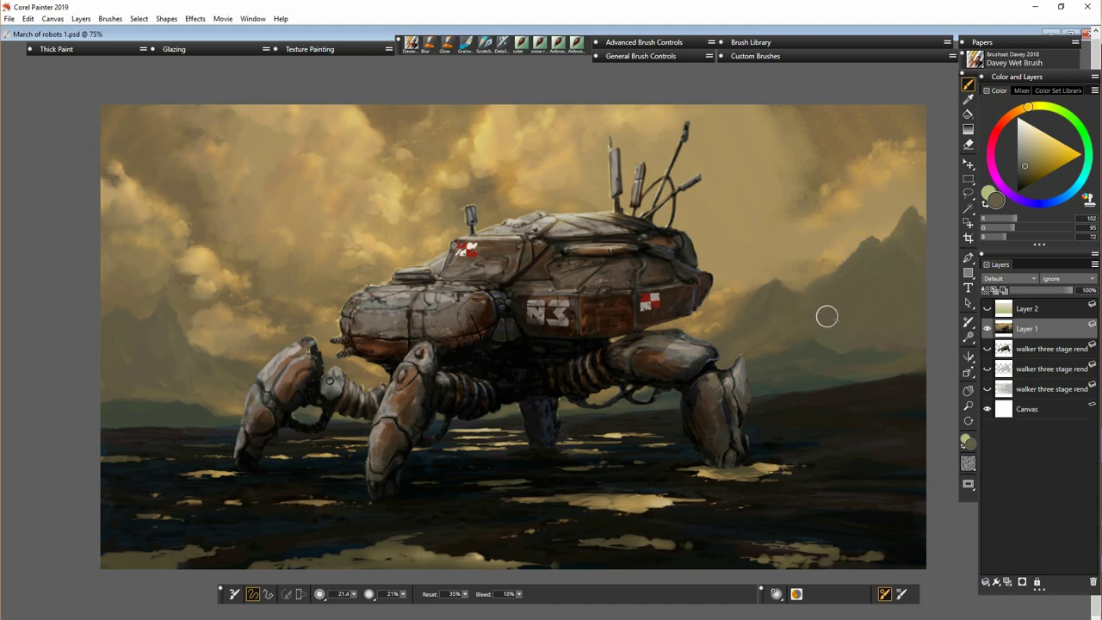
alt+click(822, 289)
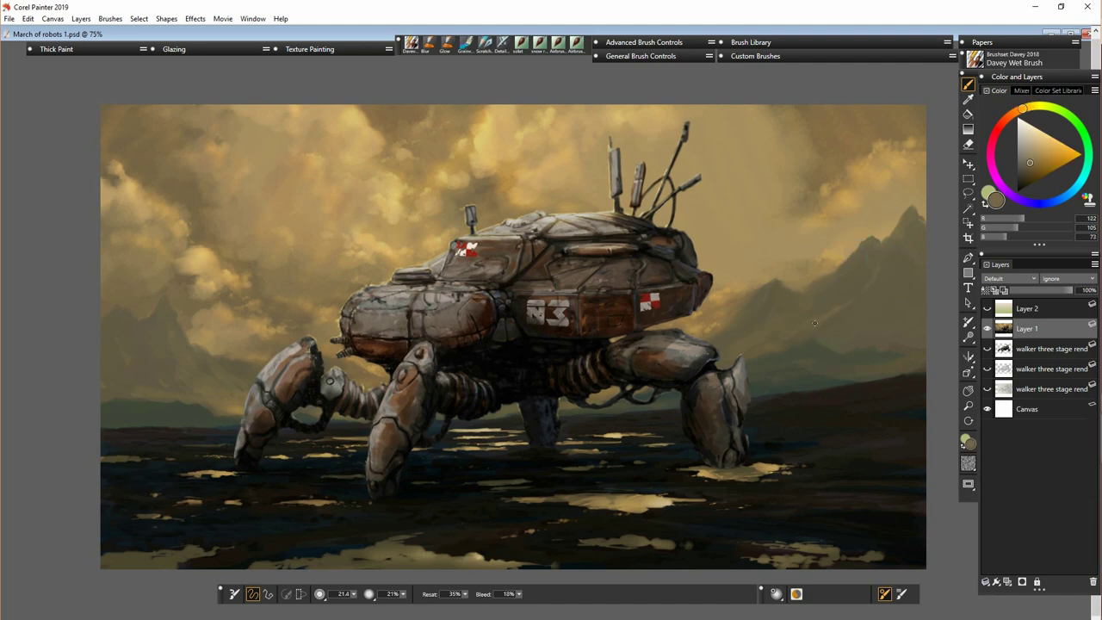
mouse_move(830, 333)
mouse_down()
mouse_move(863, 313)
mouse_move(830, 334)
mouse_up()
drag(749, 343, 743, 346)
drag(775, 310, 750, 354)
alt+click(722, 330)
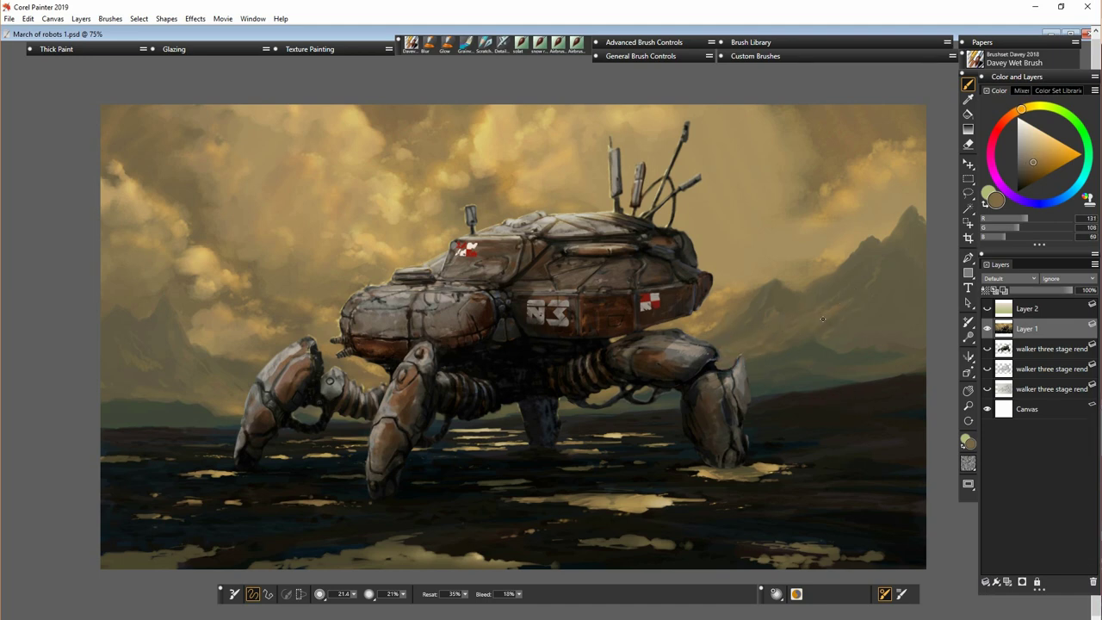